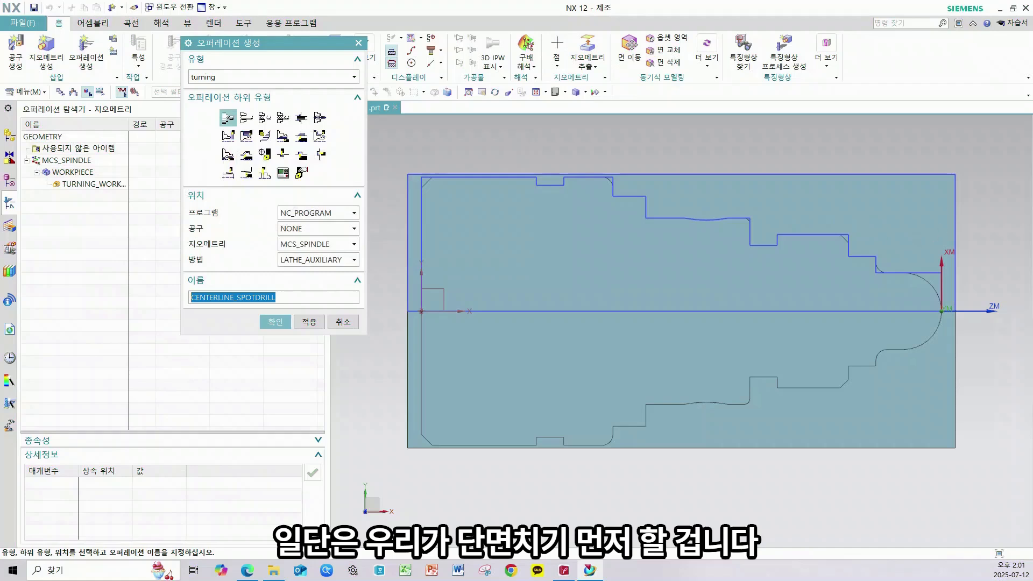
pyautogui.moveTo(958, 189)
pyautogui.mouseDown()
pyautogui.moveTo(937, 235)
pyautogui.moveTo(930, 314)
pyautogui.moveTo(946, 404)
pyautogui.mouseUp()
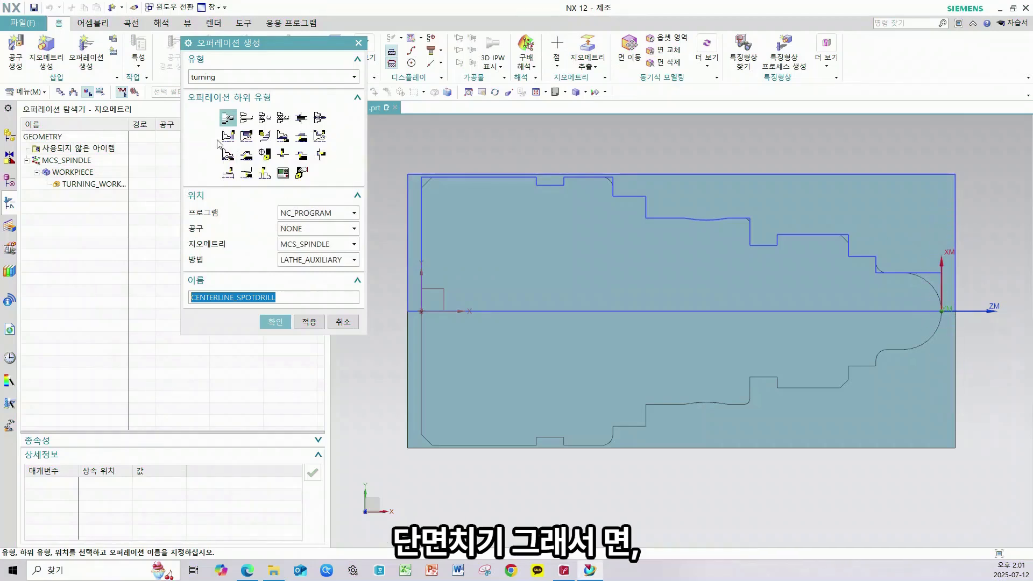
# Step: Choose the Facing turning subtype with program PROGRAM, tool T1, geometry TURNING_WORKPIECE and method LATHE_ROUGH
pyautogui.click(227, 136)
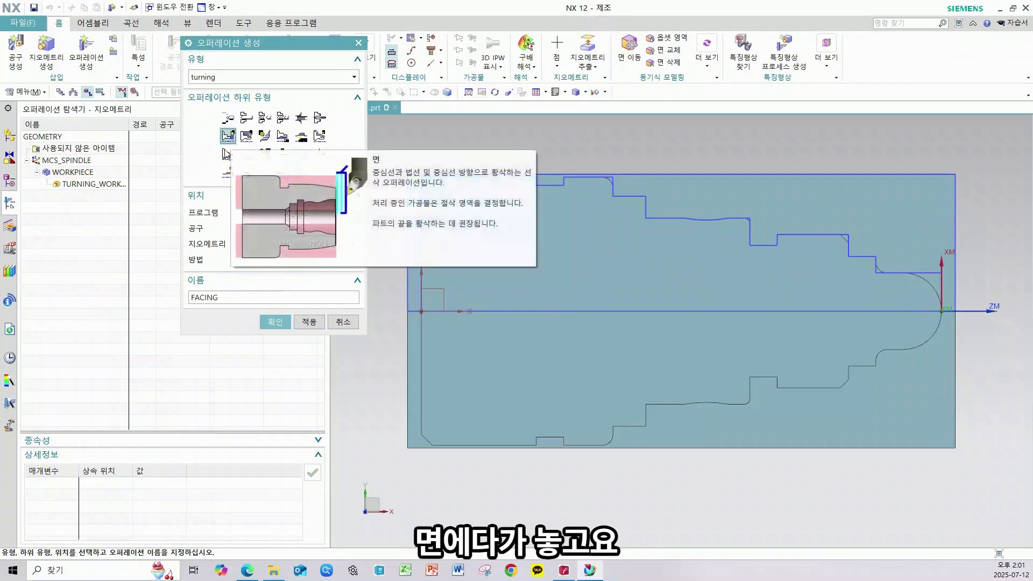
pyautogui.click(299, 214)
pyautogui.click(301, 242)
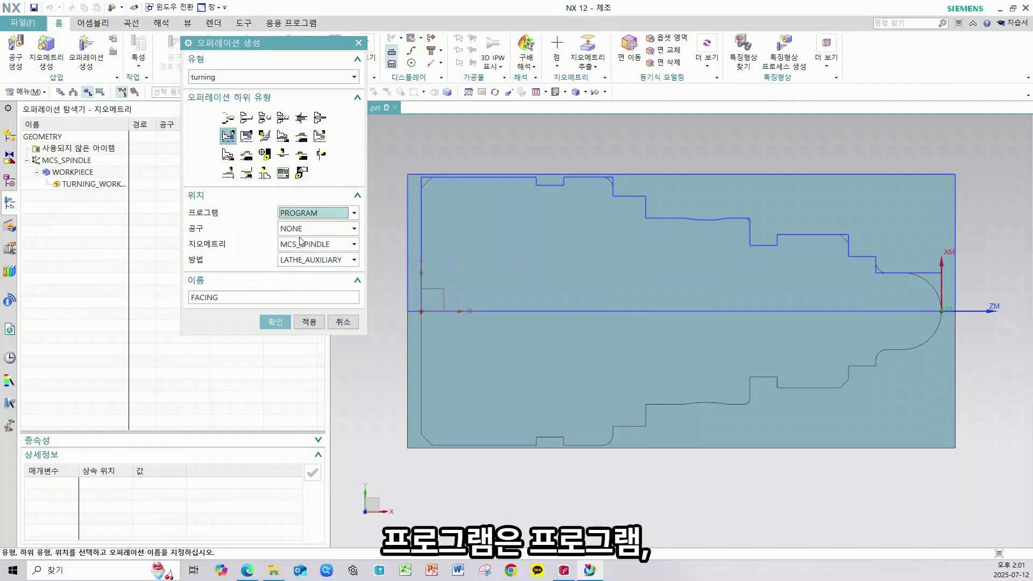
pyautogui.click(301, 228)
pyautogui.click(304, 256)
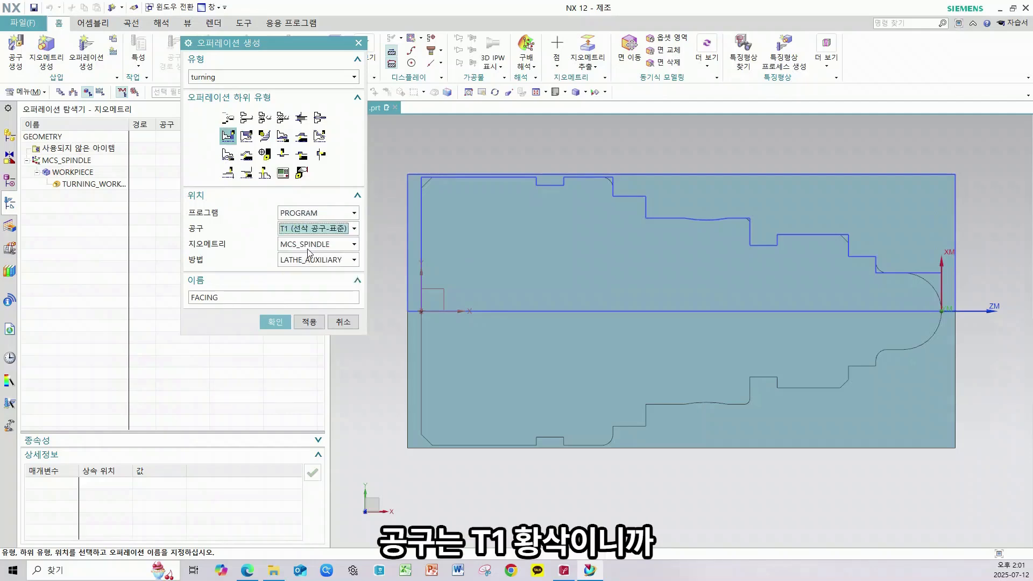
pyautogui.click(308, 245)
pyautogui.click(311, 282)
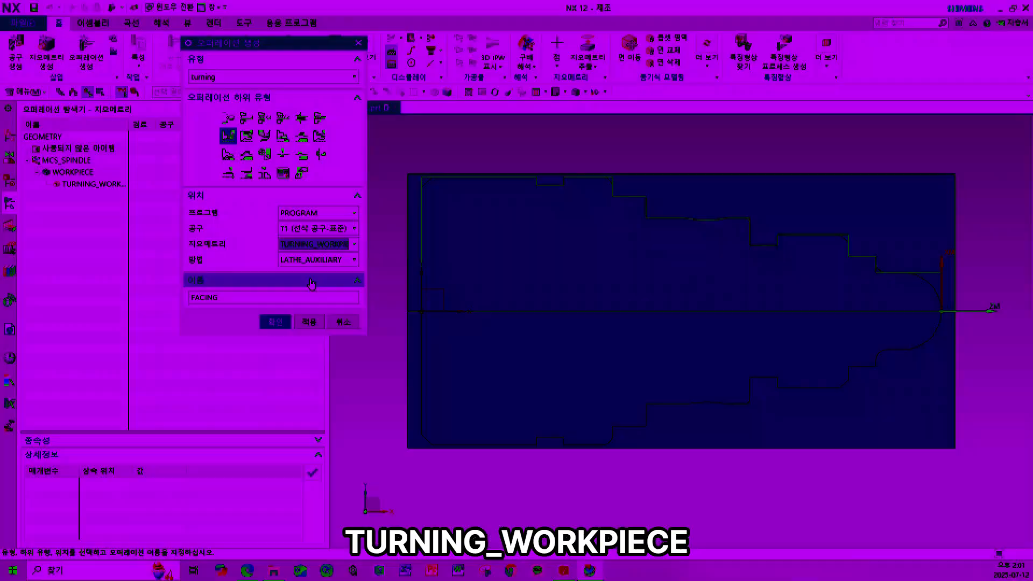
pyautogui.click(302, 260)
pyautogui.click(318, 318)
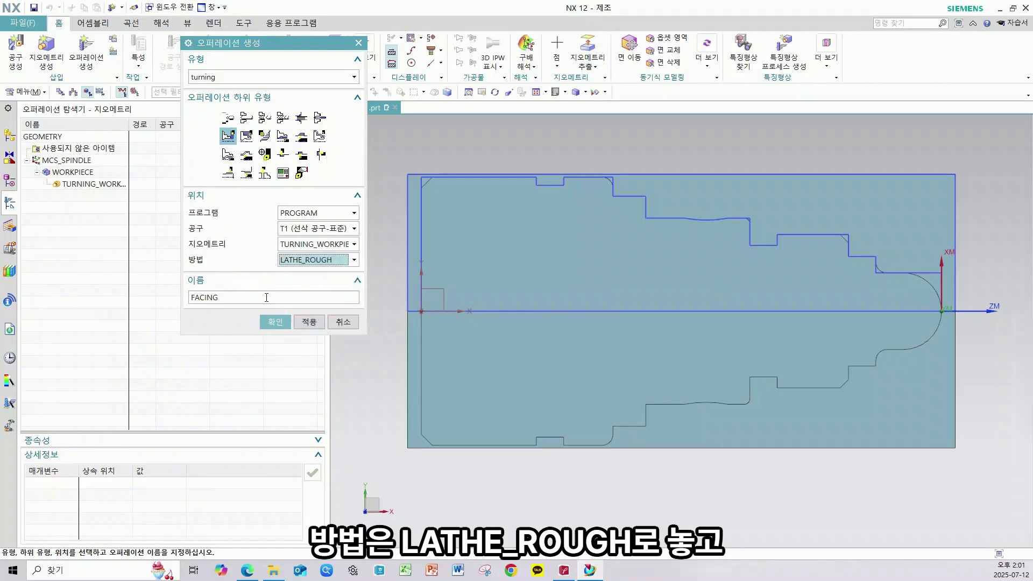
# Step: Name the new facing operation 2차단면황삭 and create it
pyautogui.doubleClick(266, 297)
pyautogui.write('2차단면황삭')
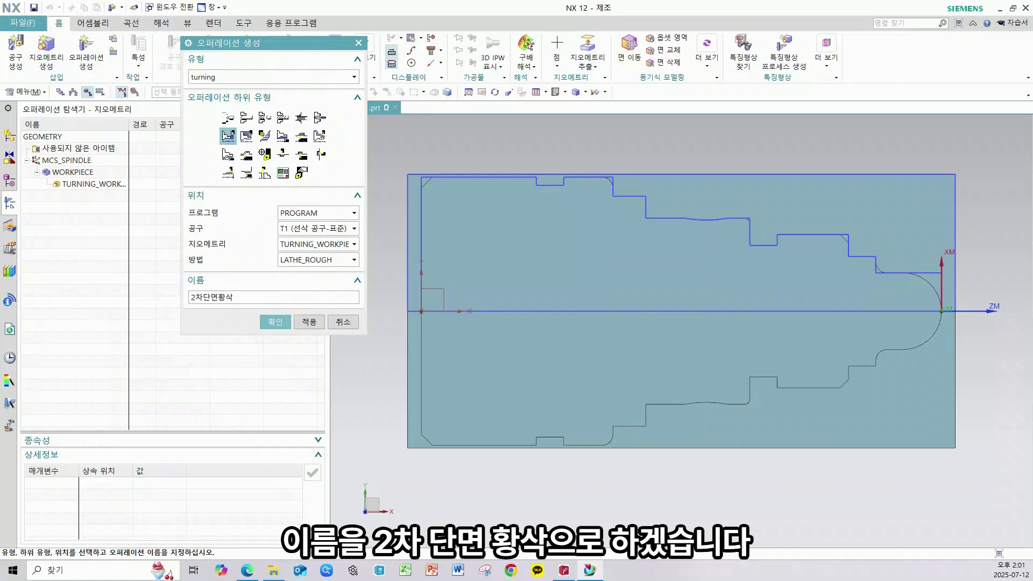
pyautogui.click(282, 326)
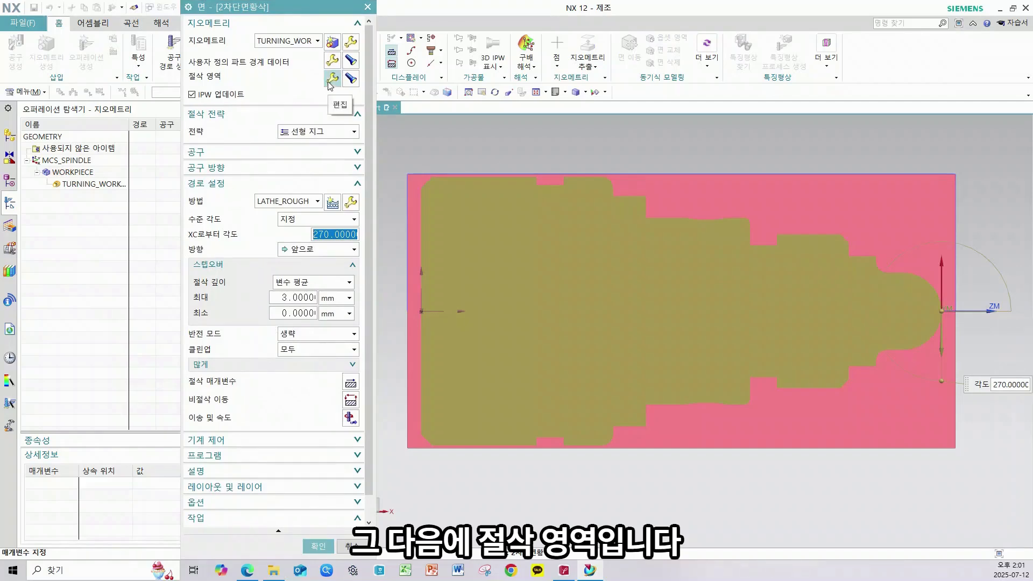
# Step: In the cut regions, limit axial trim plane 1 (축 트리밍 평면 1) by a WCS-referenced point at the MCS origin on the part's rounded tip
pyautogui.click(331, 80)
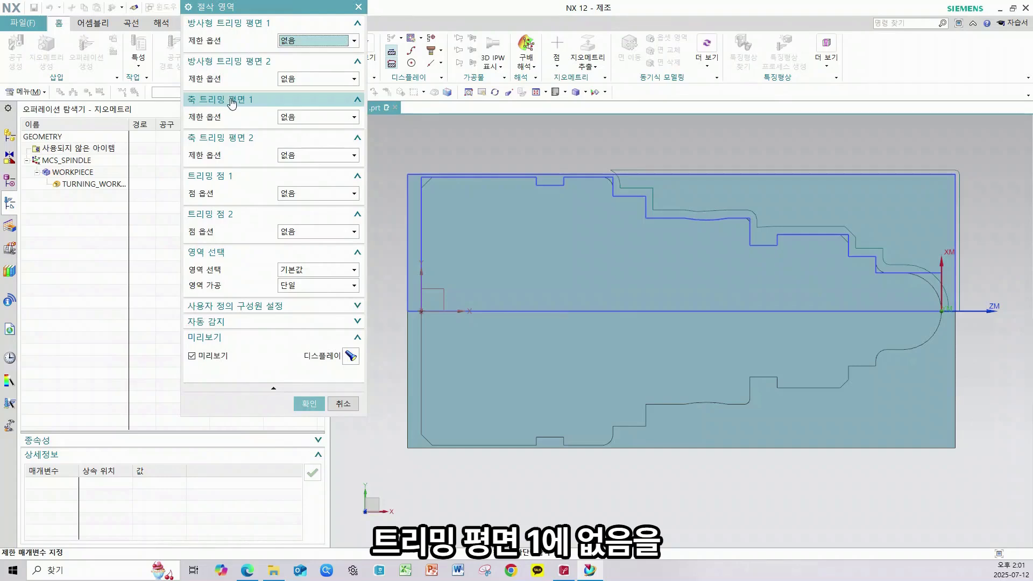
pyautogui.click(317, 119)
pyautogui.click(309, 141)
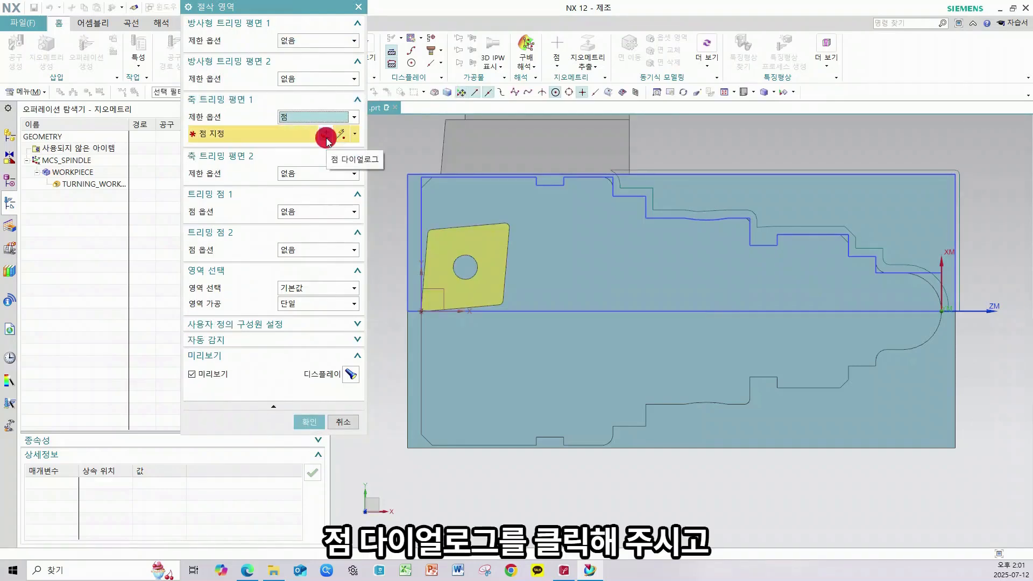
pyautogui.click(326, 138)
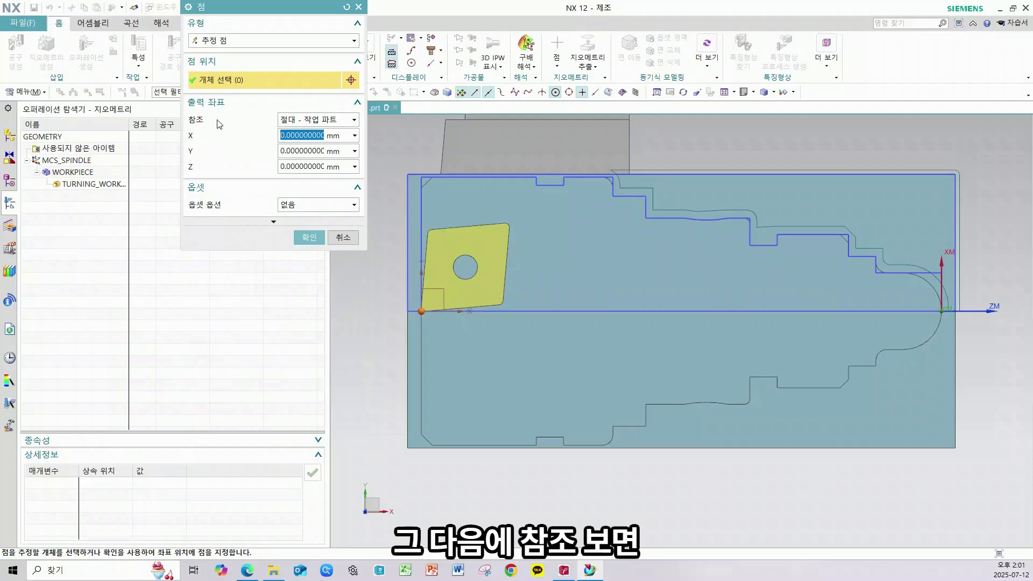
pyautogui.click(322, 124)
pyautogui.click(312, 151)
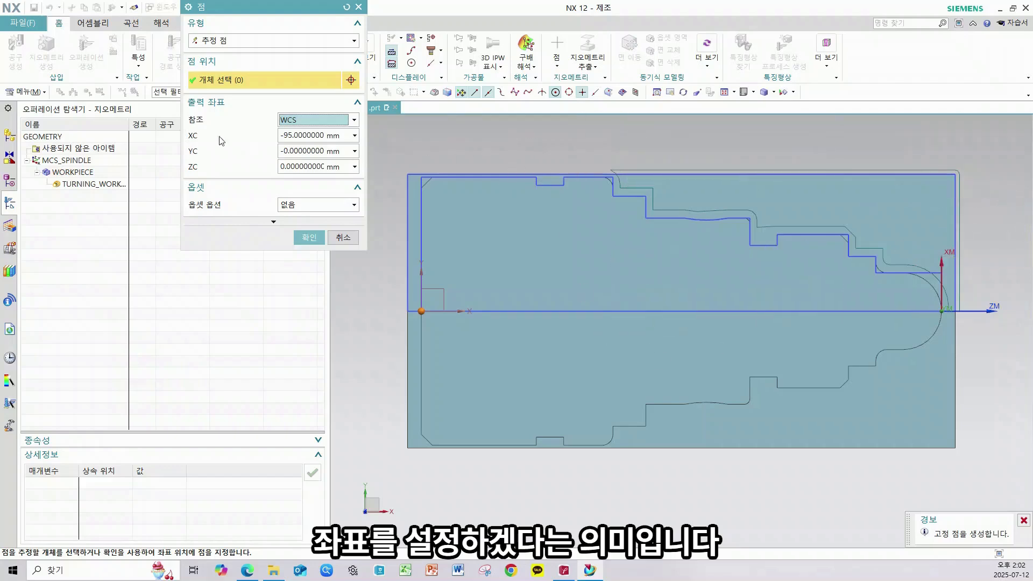
pyautogui.click(942, 311)
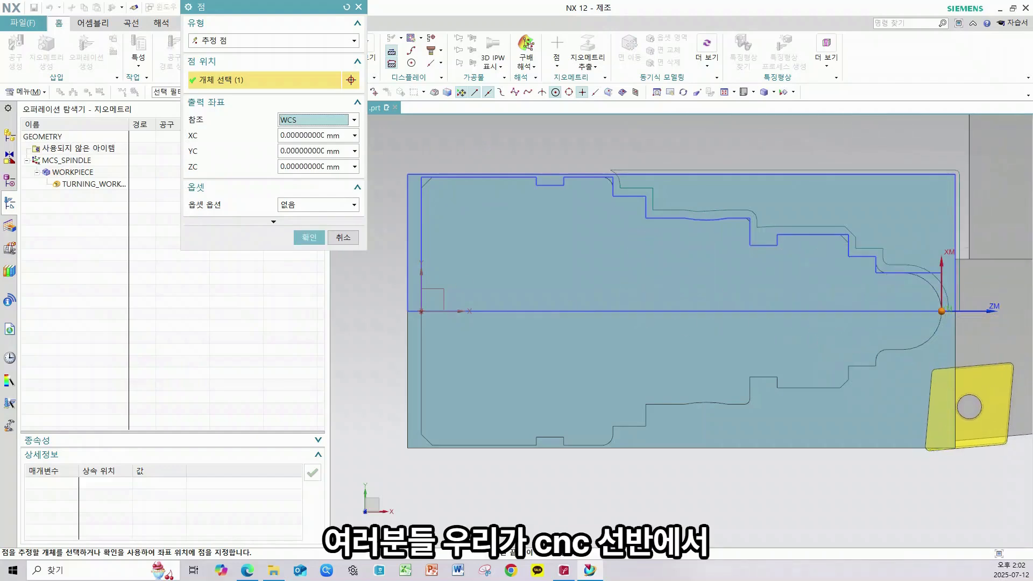
pyautogui.moveTo(960, 170); pyautogui.dragTo(937, 453)
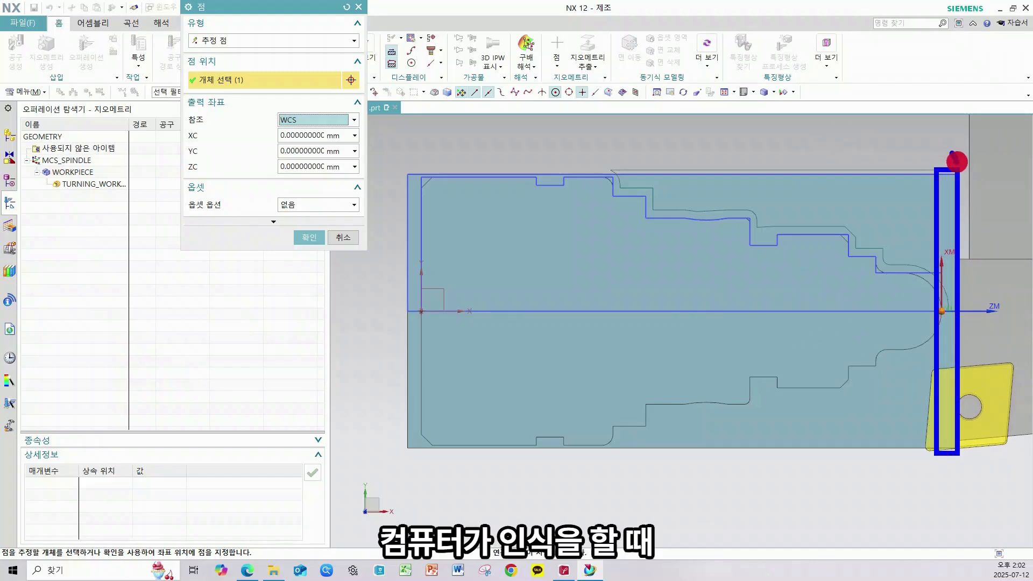
pyautogui.moveTo(952, 154)
pyautogui.mouseDown()
pyautogui.moveTo(975, 144)
pyautogui.moveTo(964, 180)
pyautogui.moveTo(966, 329)
pyautogui.mouseUp()
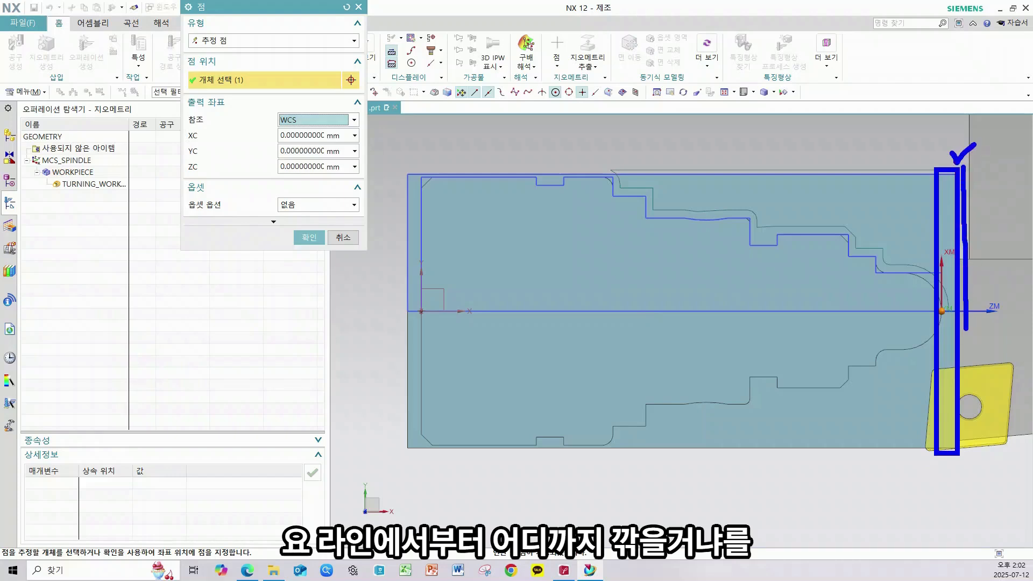
pyautogui.moveTo(963, 144)
pyautogui.mouseDown()
pyautogui.moveTo(936, 143)
pyautogui.moveTo(939, 153)
pyautogui.mouseUp()
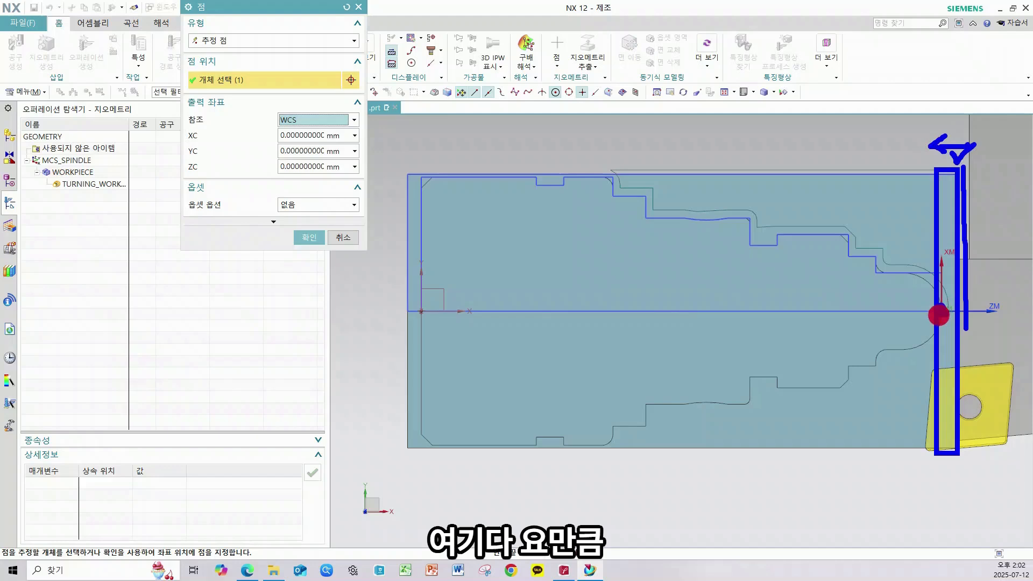
pyautogui.moveTo(936, 159); pyautogui.dragTo(941, 366)
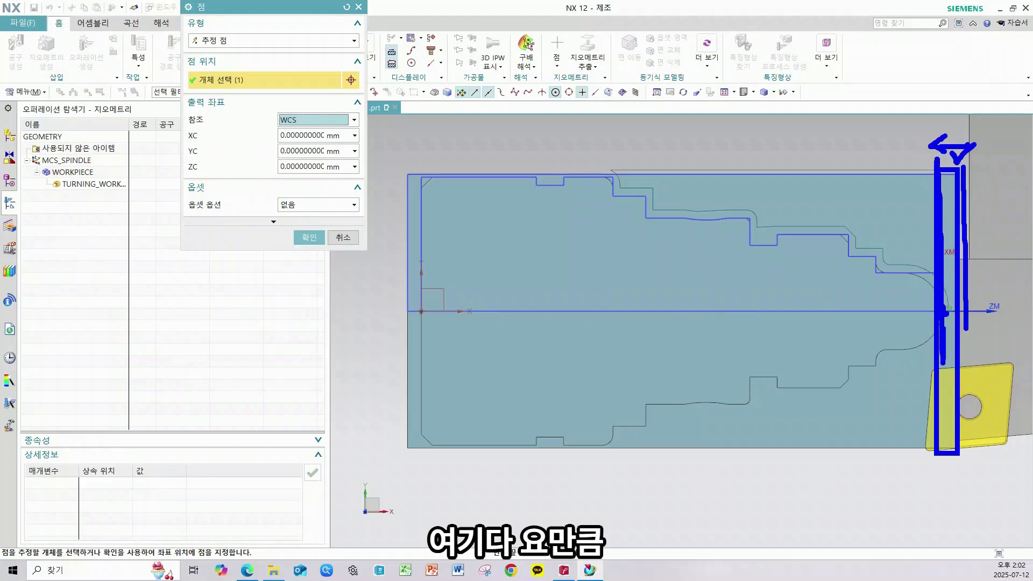
pyautogui.moveTo(948, 180)
pyautogui.mouseDown()
pyautogui.moveTo(950, 346)
pyautogui.moveTo(939, 387)
pyautogui.moveTo(959, 409)
pyautogui.moveTo(956, 438)
pyautogui.mouseUp()
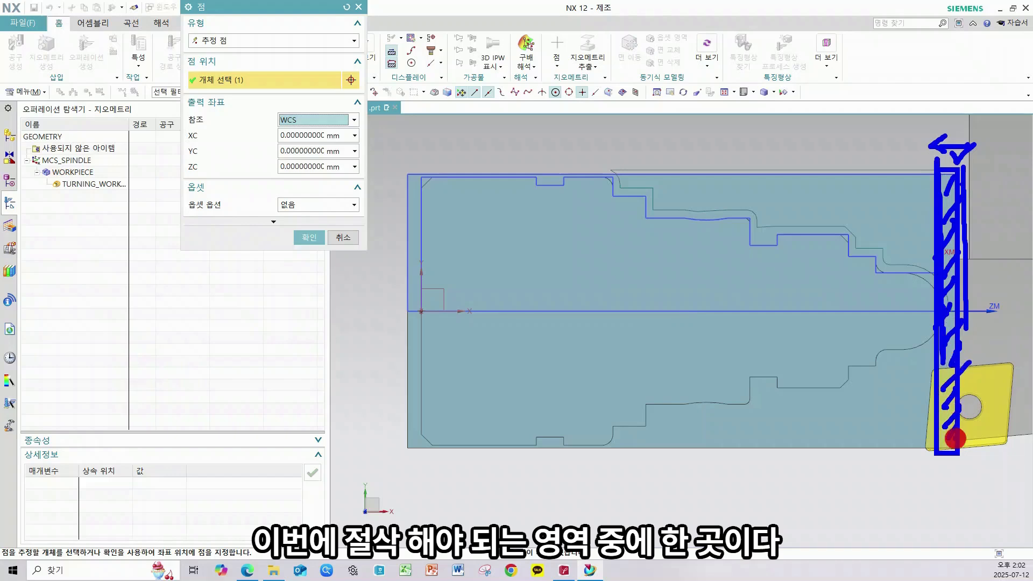
pyautogui.press('Escape')
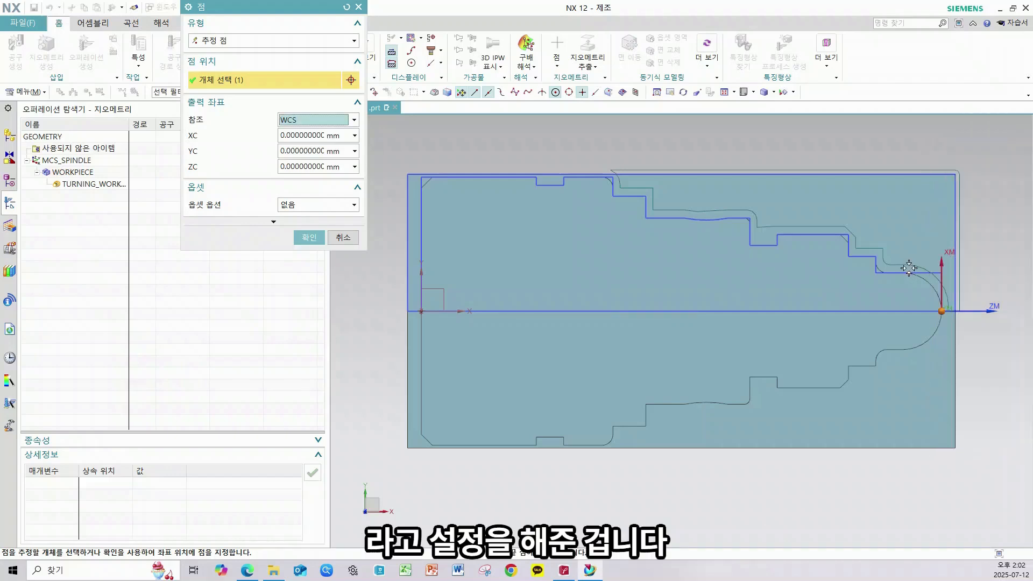
# Step: Accept the axial trim point and the cut region settings
pyautogui.click(308, 238)
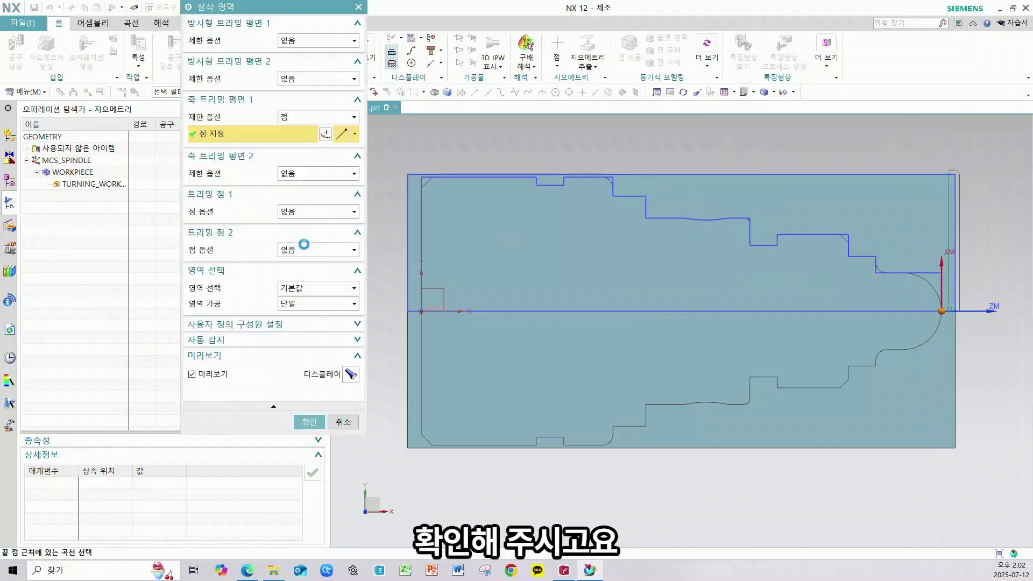
pyautogui.click(308, 421)
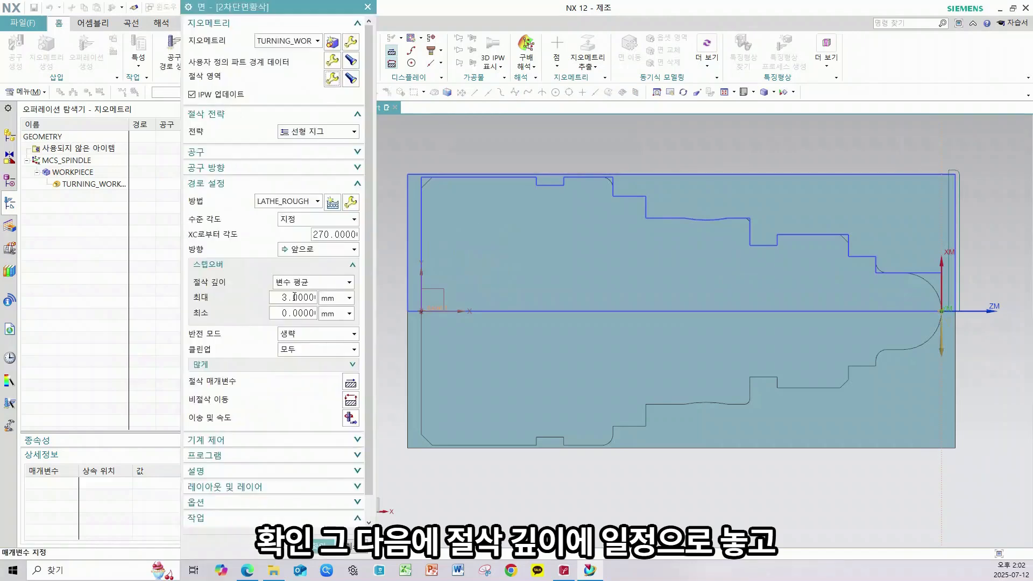
# Step: Set the stepover's cut depth to constant (일정) with a maximum distance of 1 mm
pyautogui.click(306, 284)
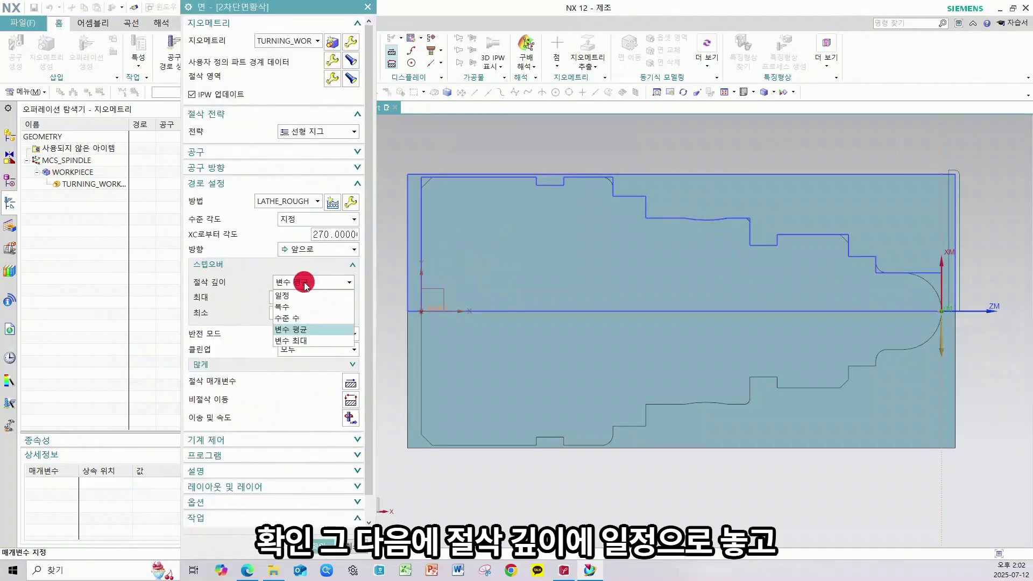
pyautogui.click(296, 293)
pyautogui.click(302, 283)
pyautogui.click(293, 293)
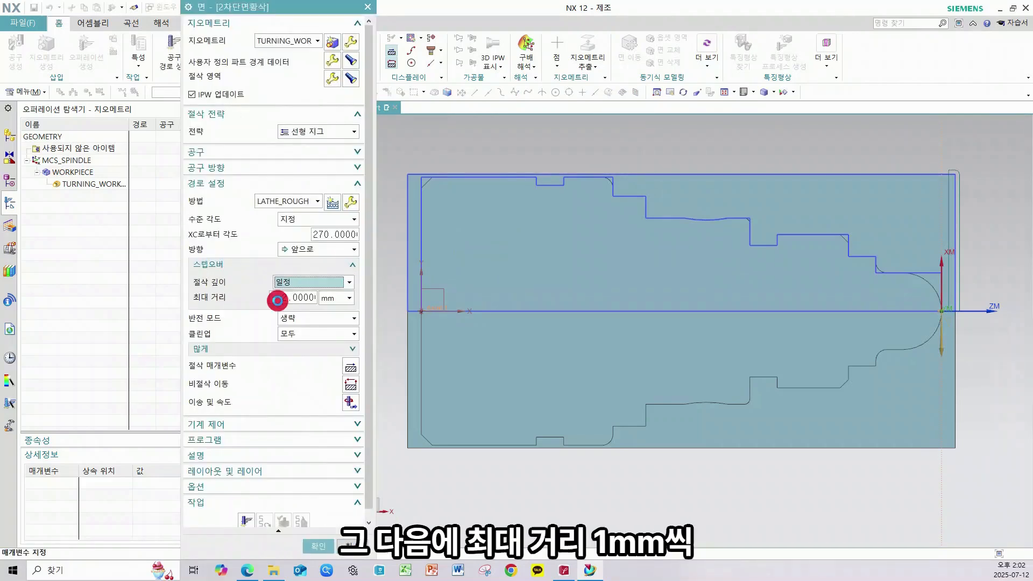
pyautogui.doubleClick(280, 298)
pyautogui.write('1')
pyautogui.click(257, 279)
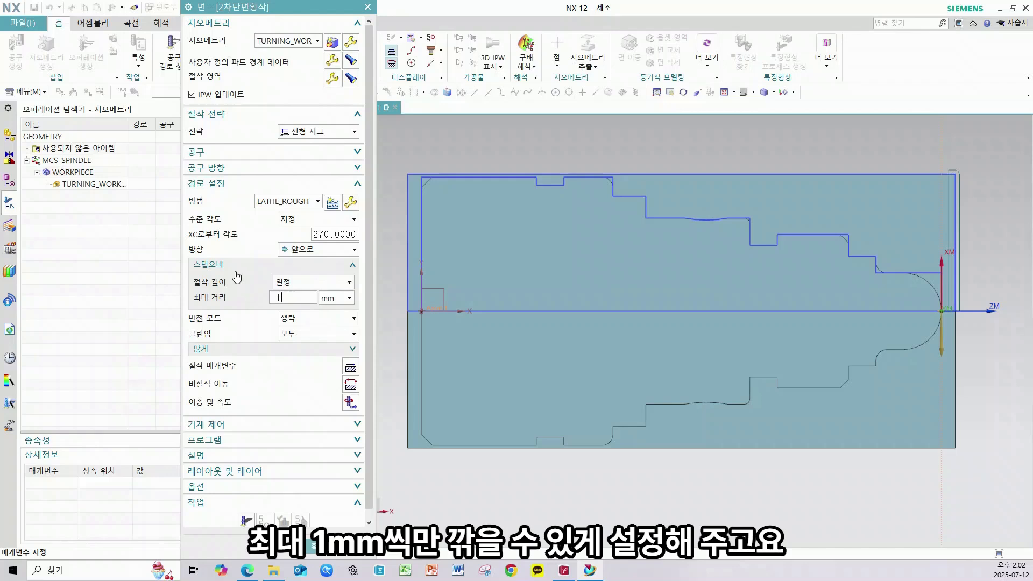
# Step: In the cutting parameters, set the rough stock to 0.2 constant, 0 face and 0 radial
pyautogui.click(352, 369)
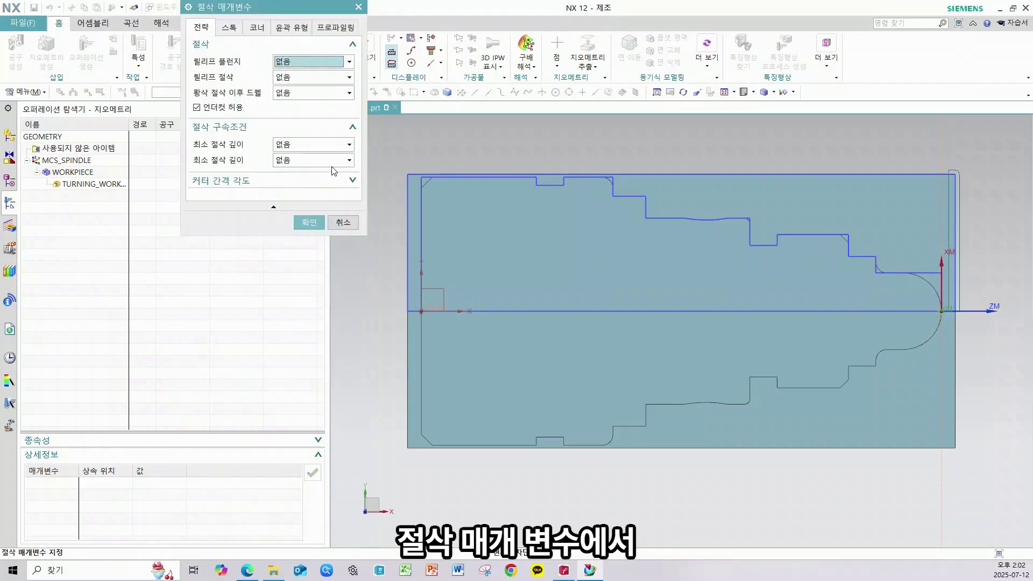
pyautogui.click(228, 30)
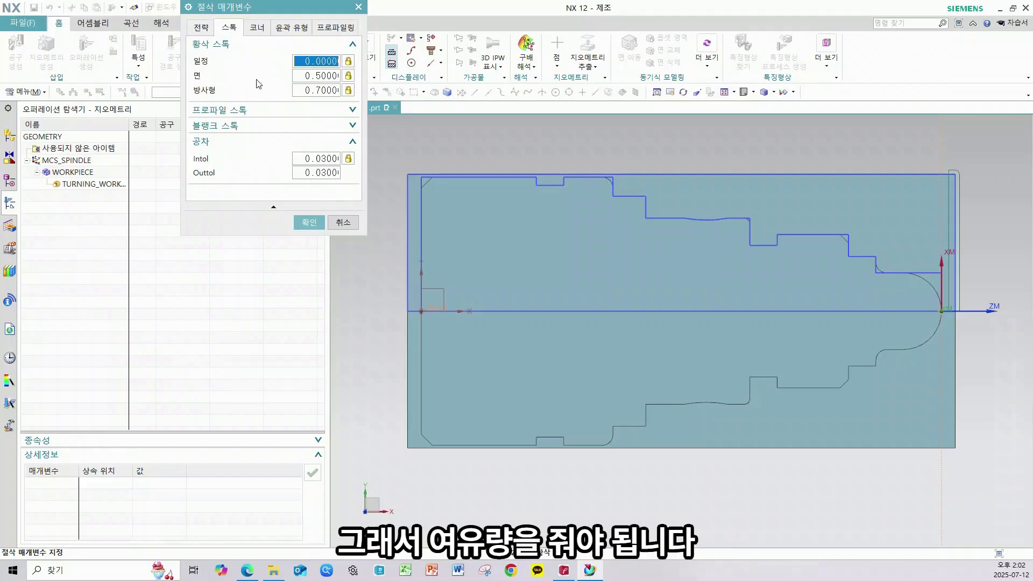
pyautogui.write('0.2')
pyautogui.press('Tab')
pyautogui.write('0')
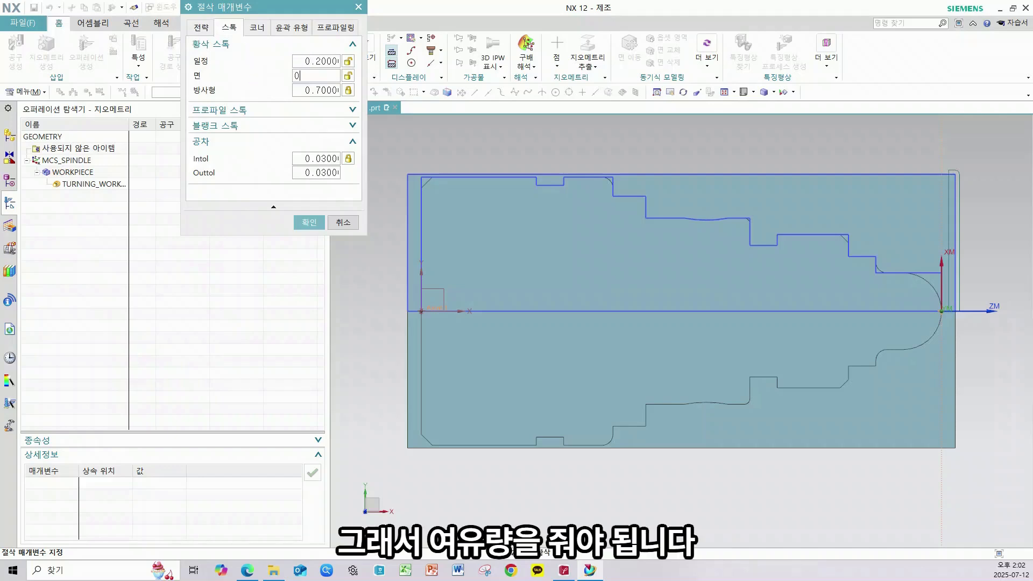
pyautogui.press('Tab')
pyautogui.write('0')
pyautogui.press('Tab')
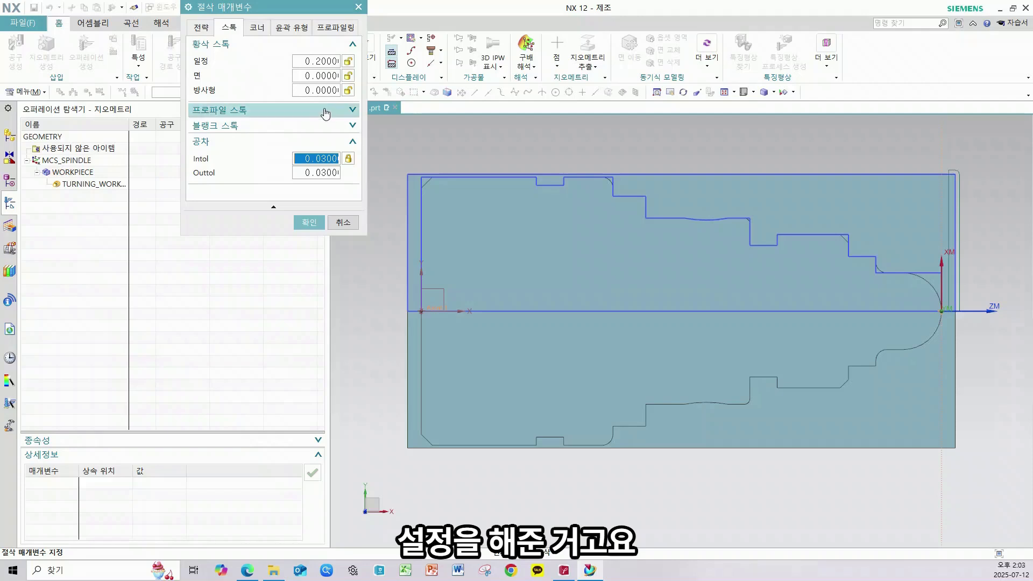
pyautogui.click(309, 222)
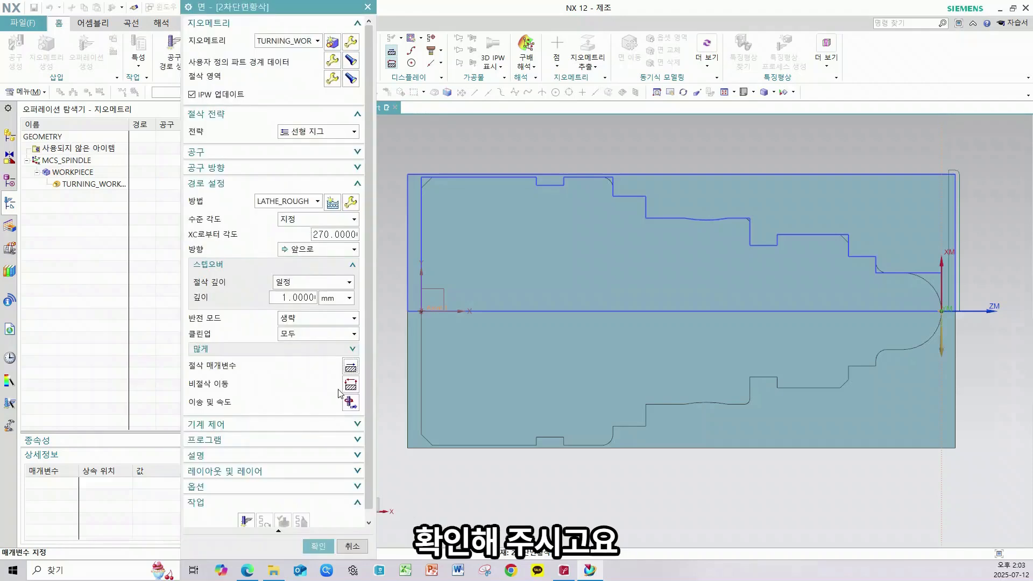
# Step: In the non-cutting moves' approach settings, set the motion to start point to direct (직접)
pyautogui.click(350, 385)
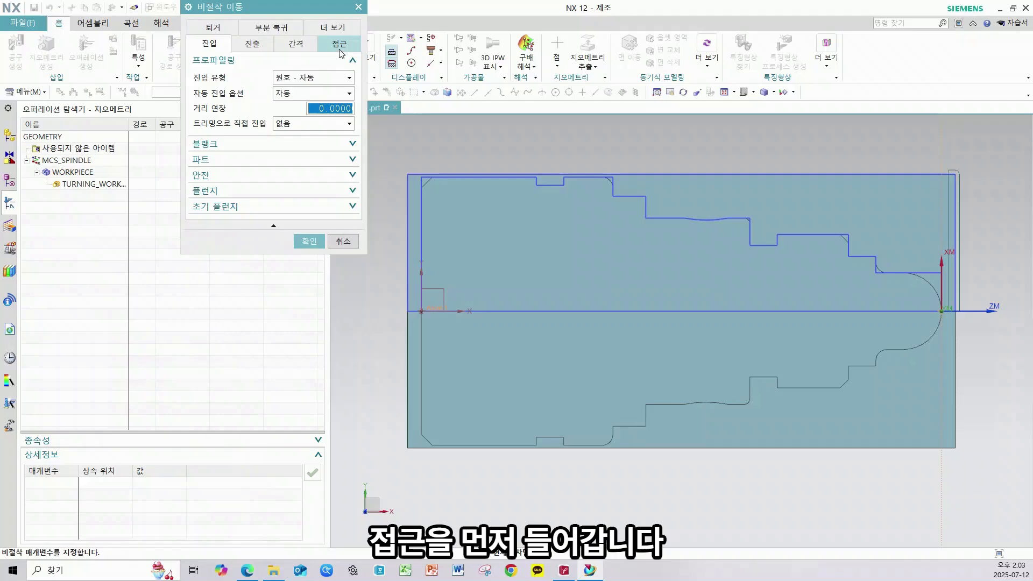
pyautogui.click(340, 47)
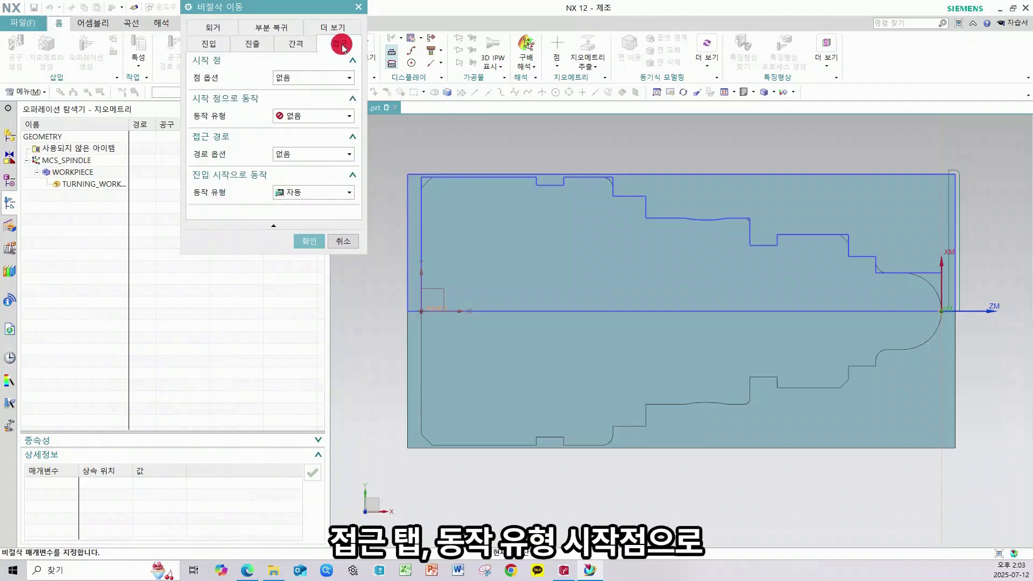
pyautogui.click(294, 116)
pyautogui.click(301, 143)
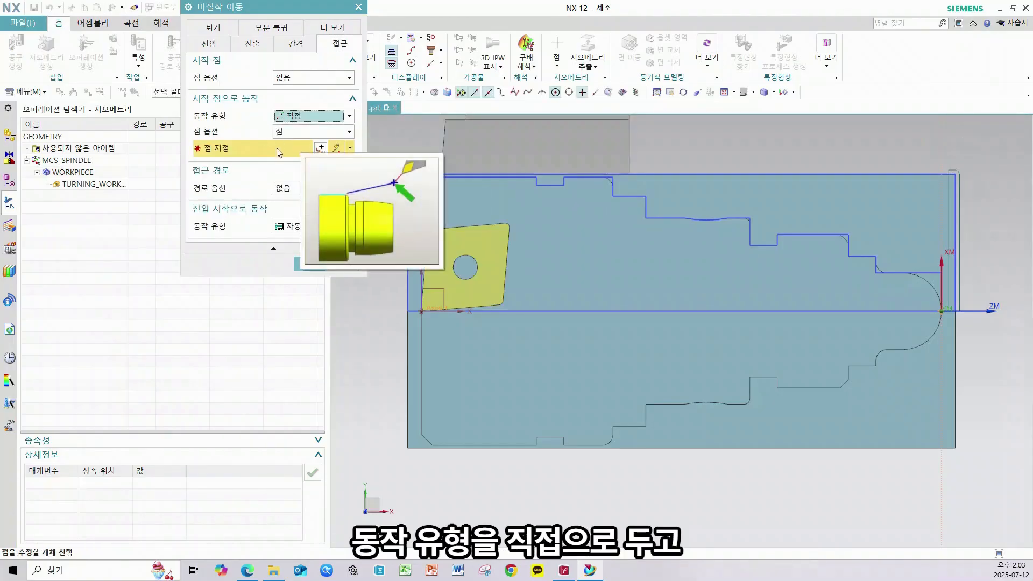
# Step: Specify the approach start point in WCS coordinates at XC 5 mm and YC 28 mm
pyautogui.click(322, 147)
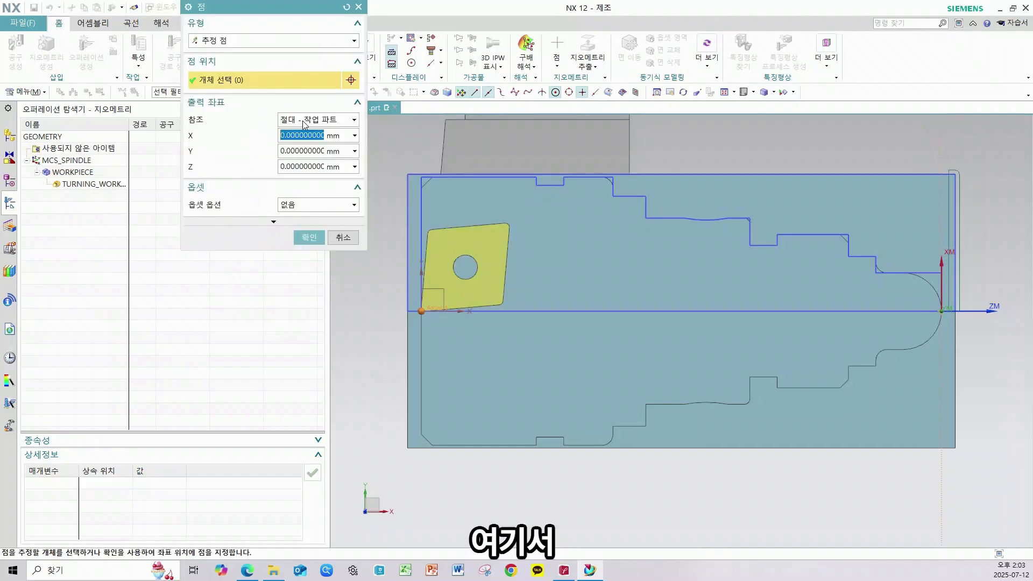
pyautogui.click(305, 124)
pyautogui.click(304, 152)
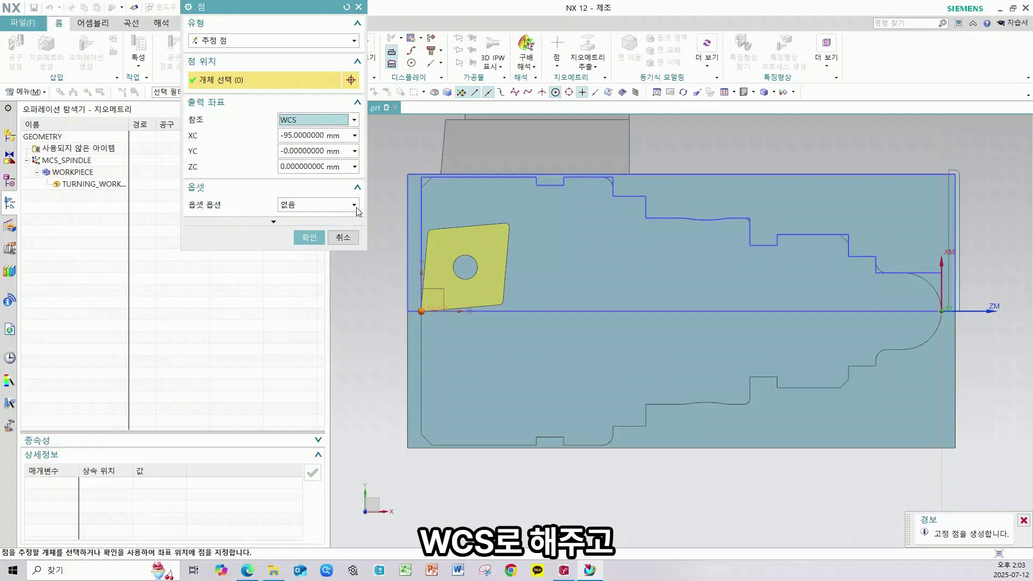
pyautogui.press('Tab')
pyautogui.write('5')
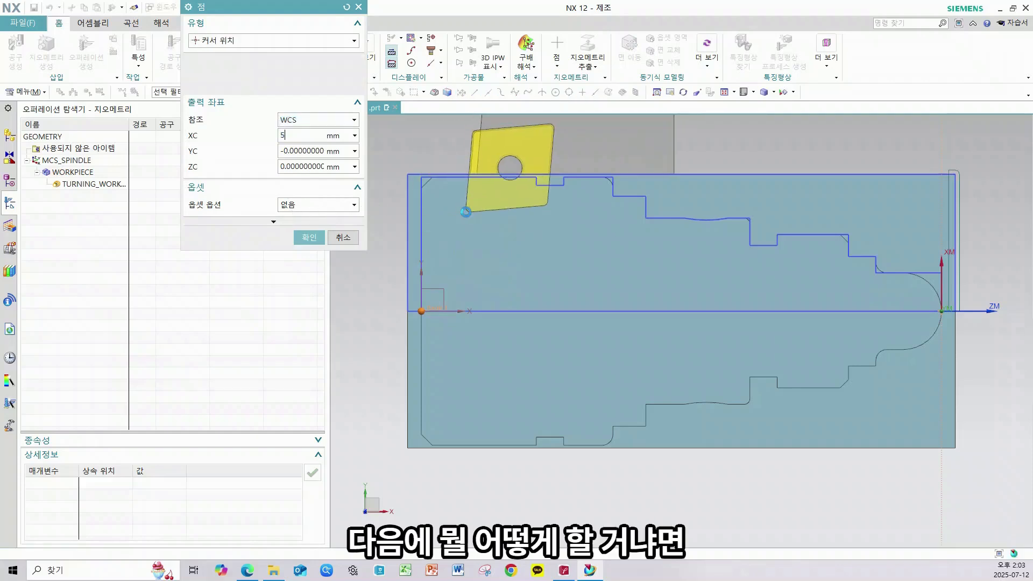
pyautogui.press('Tab')
pyautogui.write('28')
pyautogui.press('Tab')
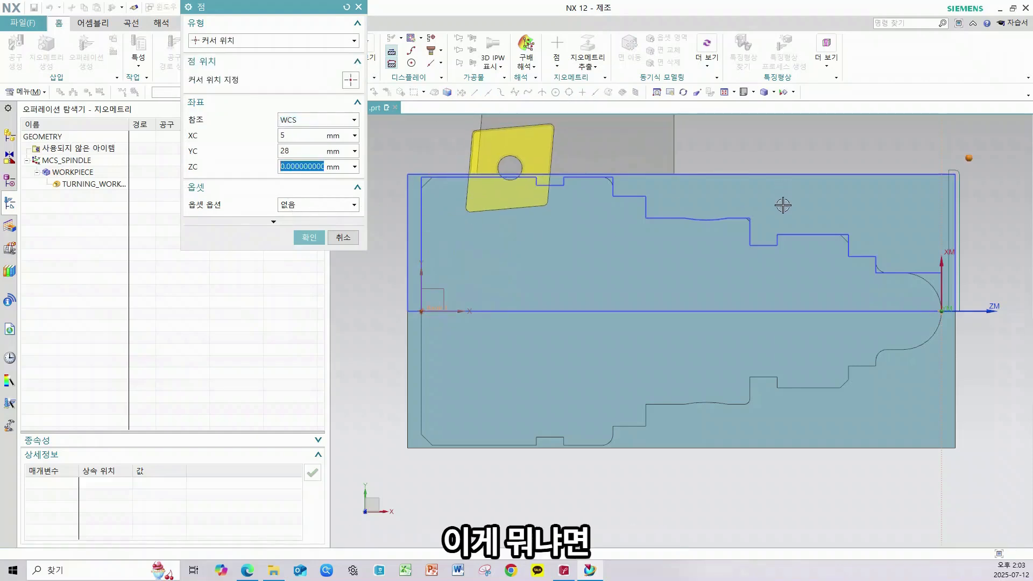
pyautogui.scroll(-5, 784, 203)
pyautogui.keyDown('shift'); pyautogui.moveTo(771, 260); pyautogui.dragTo(654, 340, button='middle'); pyautogui.keyUp('shift')
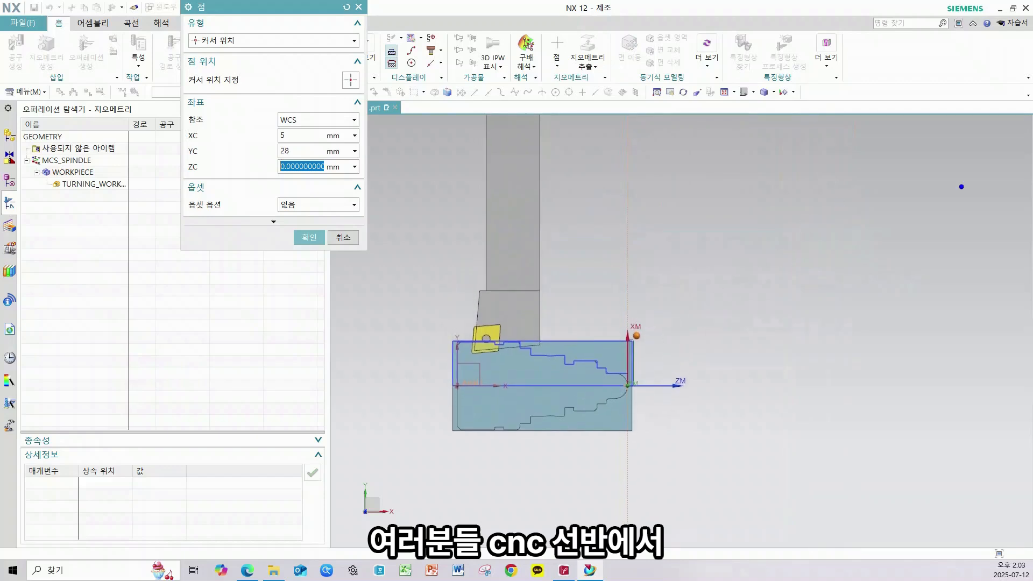
pyautogui.moveTo(941, 199)
pyautogui.mouseDown()
pyautogui.moveTo(904, 122)
pyautogui.moveTo(949, 189)
pyautogui.moveTo(861, 240)
pyautogui.mouseUp()
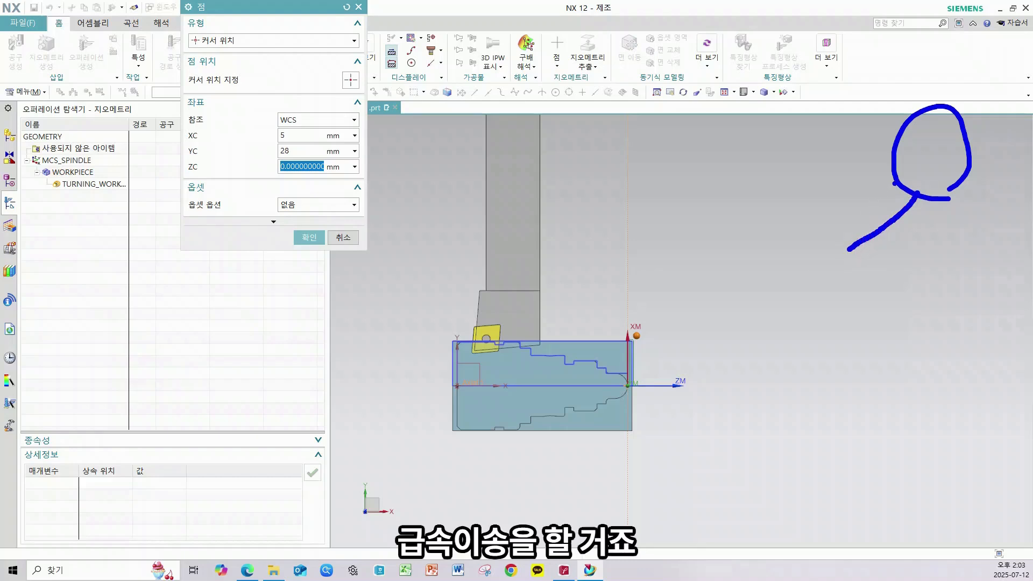
pyautogui.moveTo(896, 185); pyautogui.dragTo(802, 261)
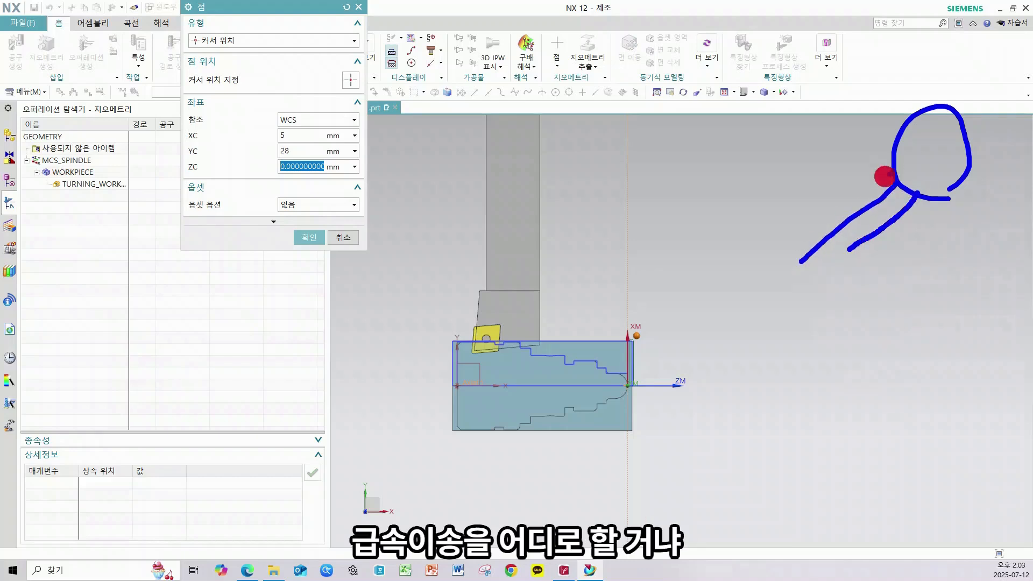
pyautogui.moveTo(885, 176)
pyautogui.mouseDown()
pyautogui.moveTo(734, 282)
pyautogui.moveTo(628, 332)
pyautogui.moveTo(660, 300)
pyautogui.mouseUp()
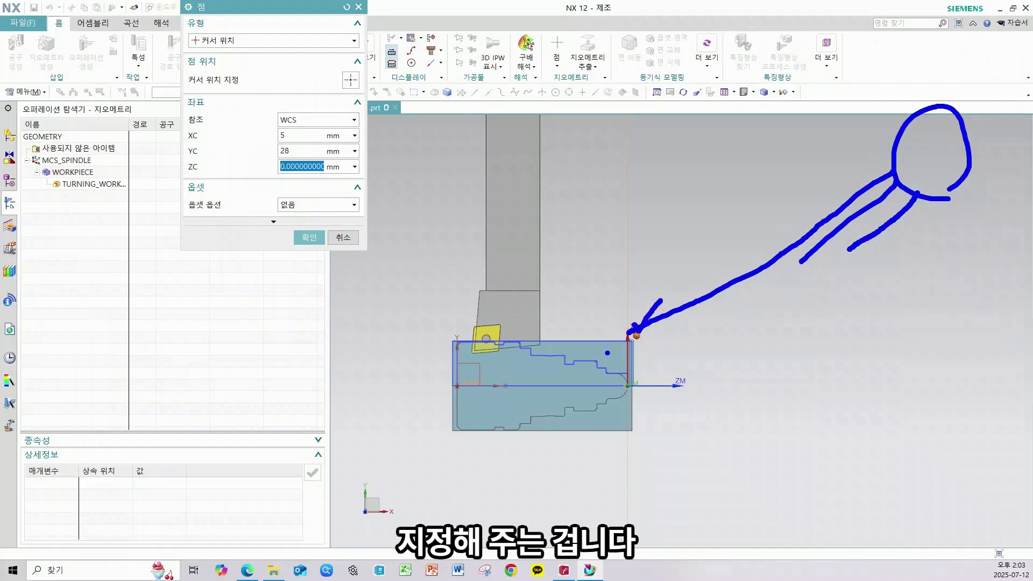
pyautogui.moveTo(915, 157)
pyautogui.mouseDown()
pyautogui.moveTo(669, 330)
pyautogui.moveTo(604, 357)
pyautogui.mouseUp()
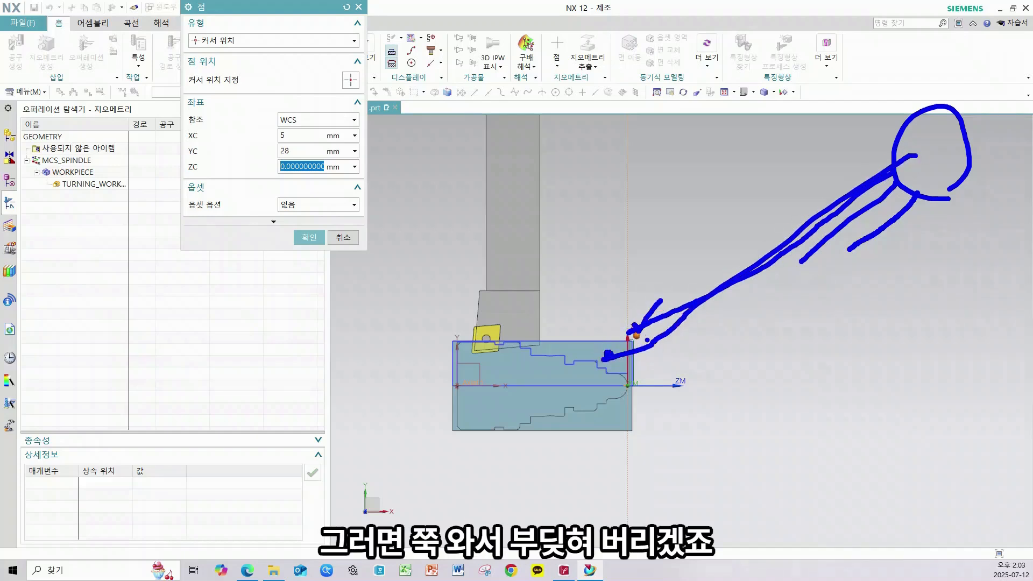
pyautogui.press('Escape')
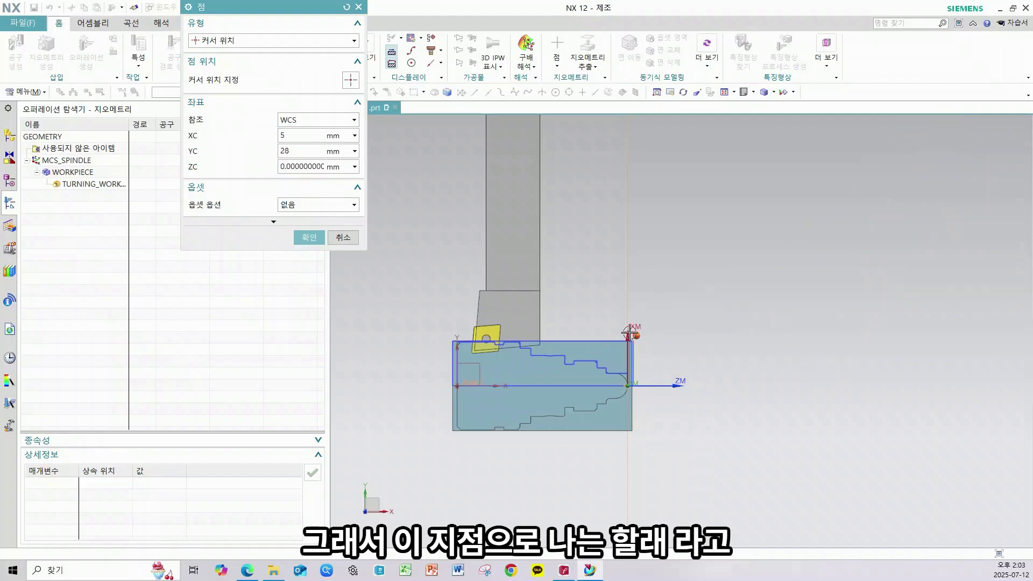
pyautogui.click(635, 338)
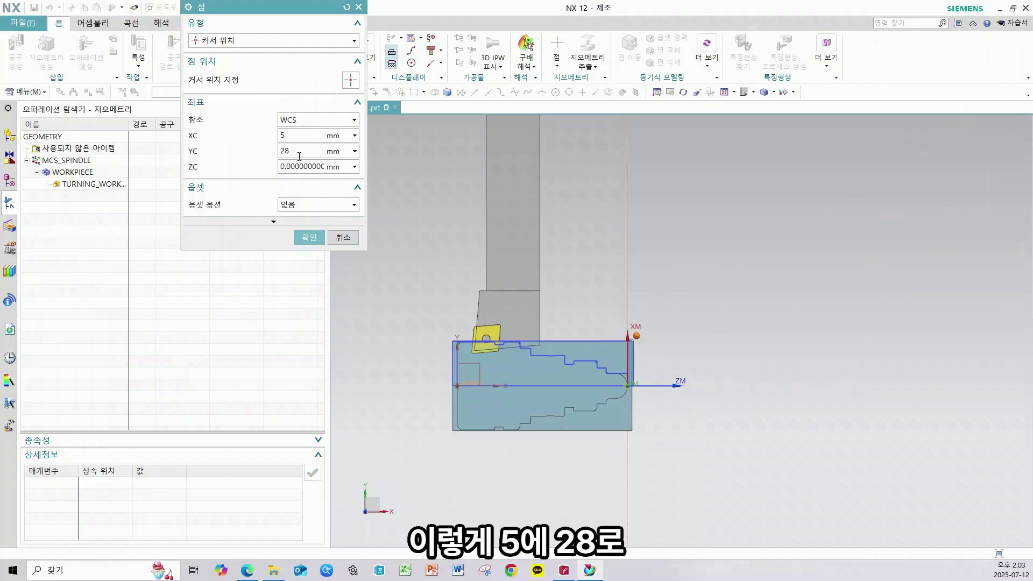
# Step: Accept the start point and set the departure motion to the return point to direct (직접) with point option 시작과 동일
pyautogui.click(307, 236)
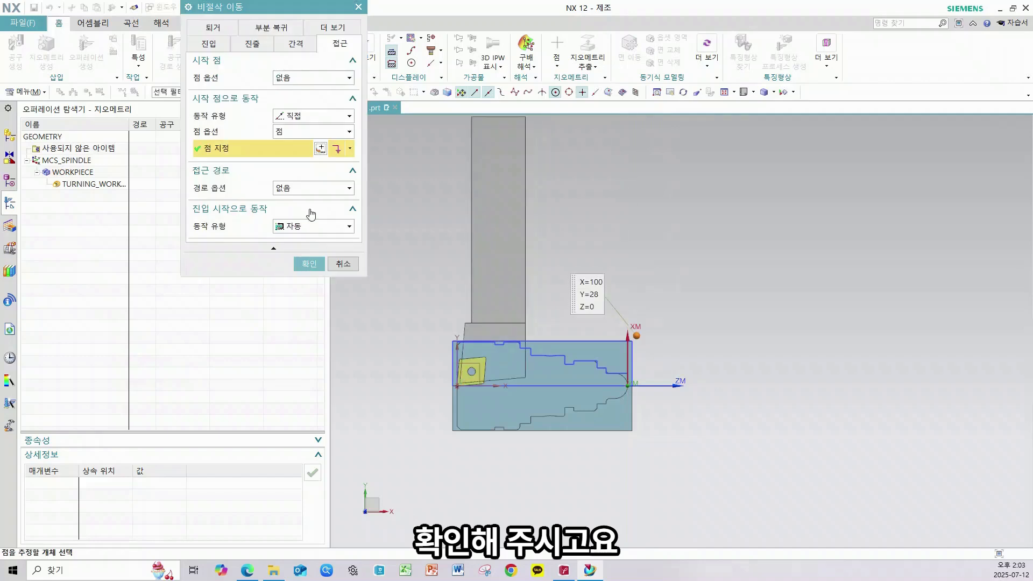
pyautogui.click(207, 26)
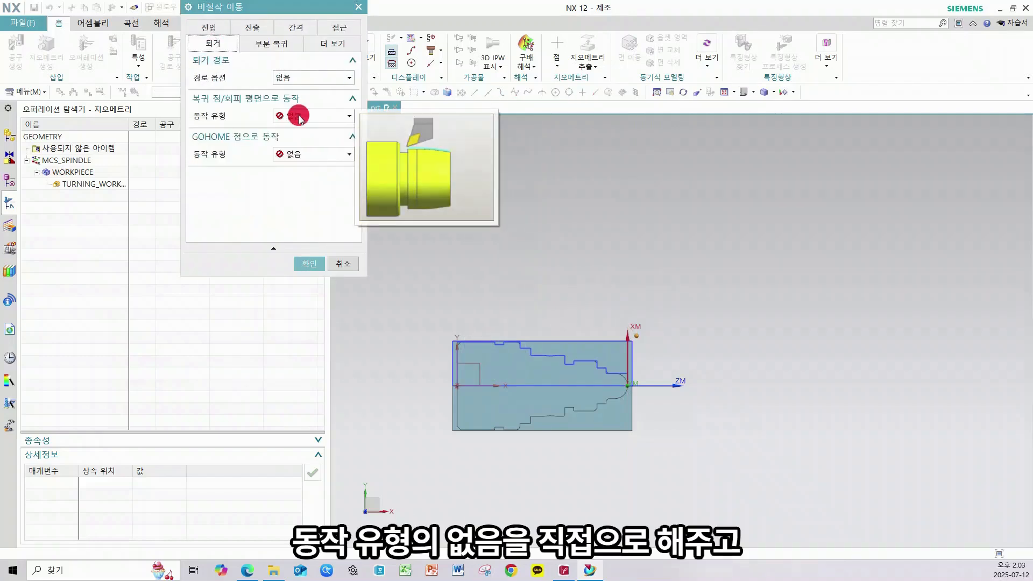
pyautogui.click(299, 117)
pyautogui.click(296, 141)
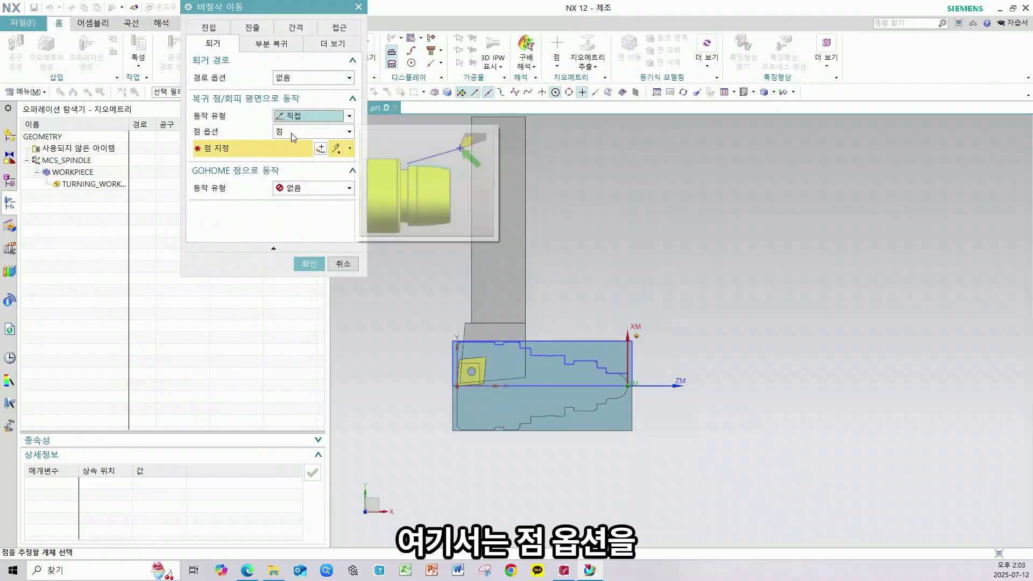
pyautogui.click(296, 132)
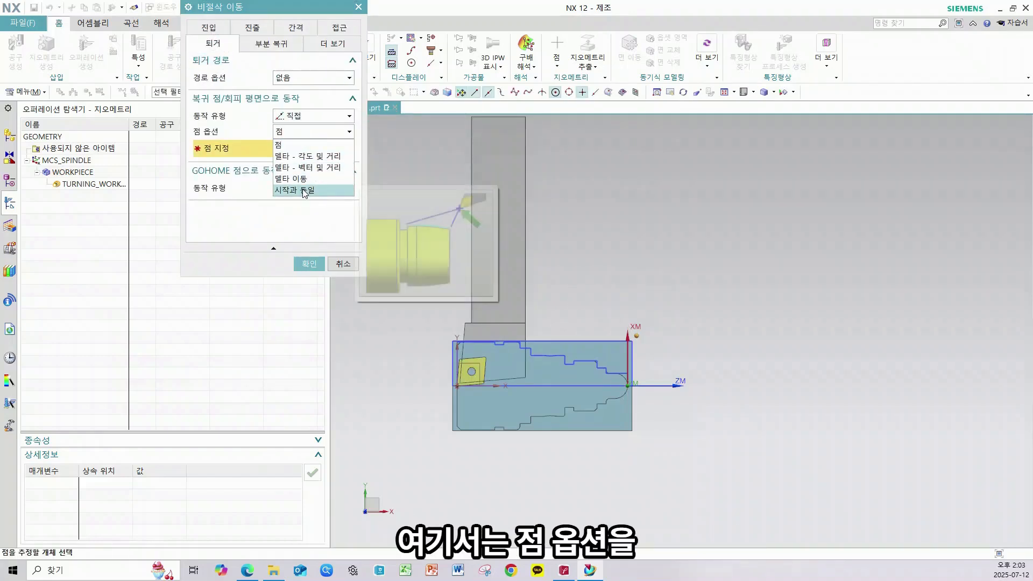
pyautogui.click(298, 190)
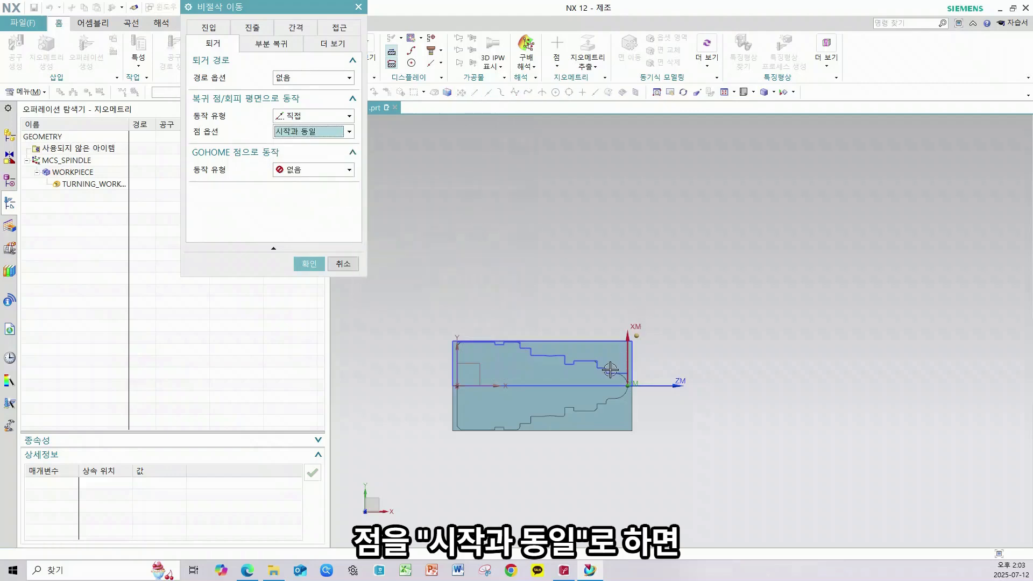
pyautogui.moveTo(606, 345)
pyautogui.mouseDown()
pyautogui.moveTo(628, 360)
pyautogui.moveTo(638, 338)
pyautogui.moveTo(647, 350)
pyautogui.mouseUp()
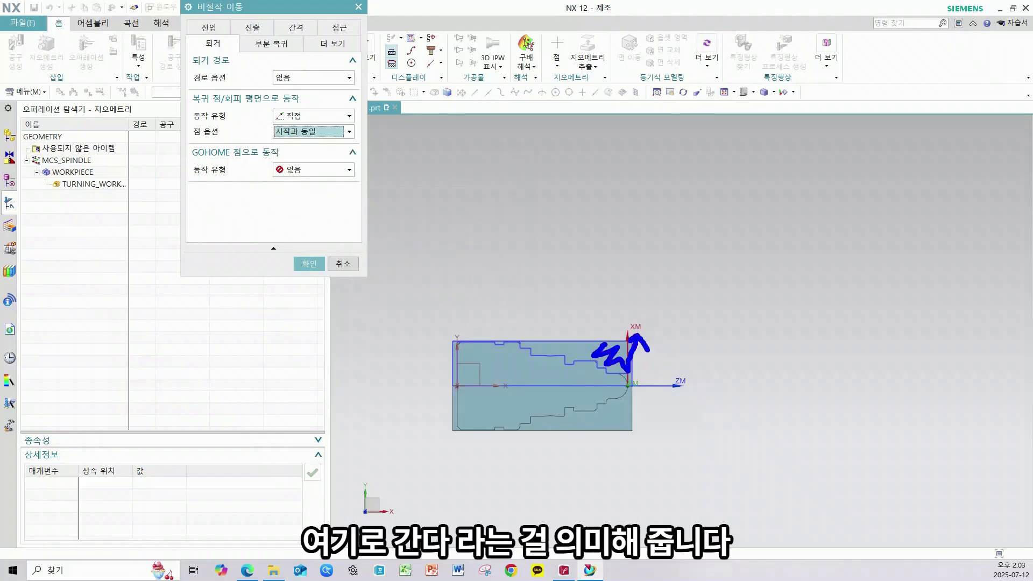
pyautogui.click(309, 263)
# Step: In feeds and speeds, set the surface speed to 180 smm, enable the RPM limit at 2000, and set the cut feed to 0.2 mmpr
pyautogui.click(350, 403)
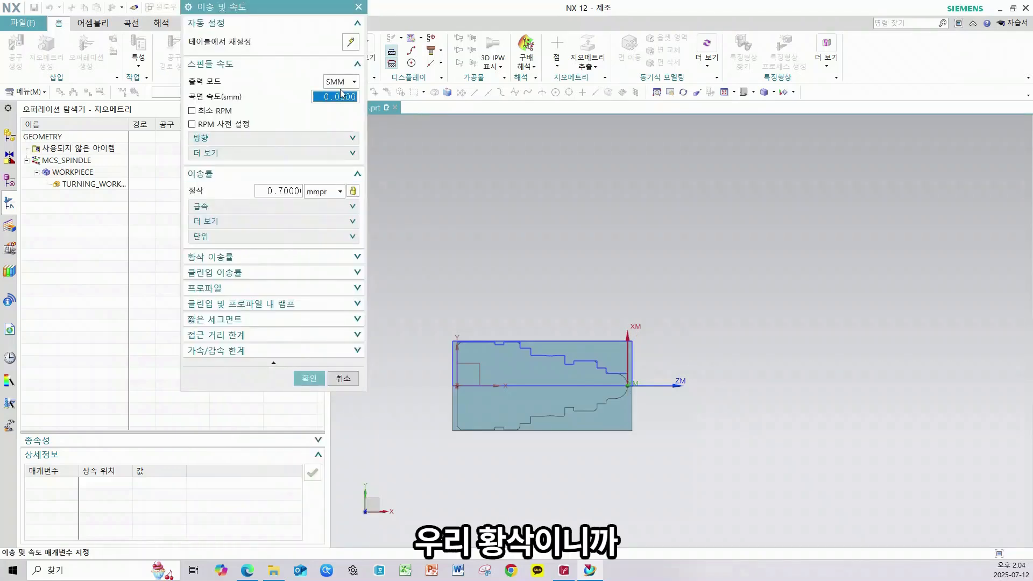
pyautogui.write('180')
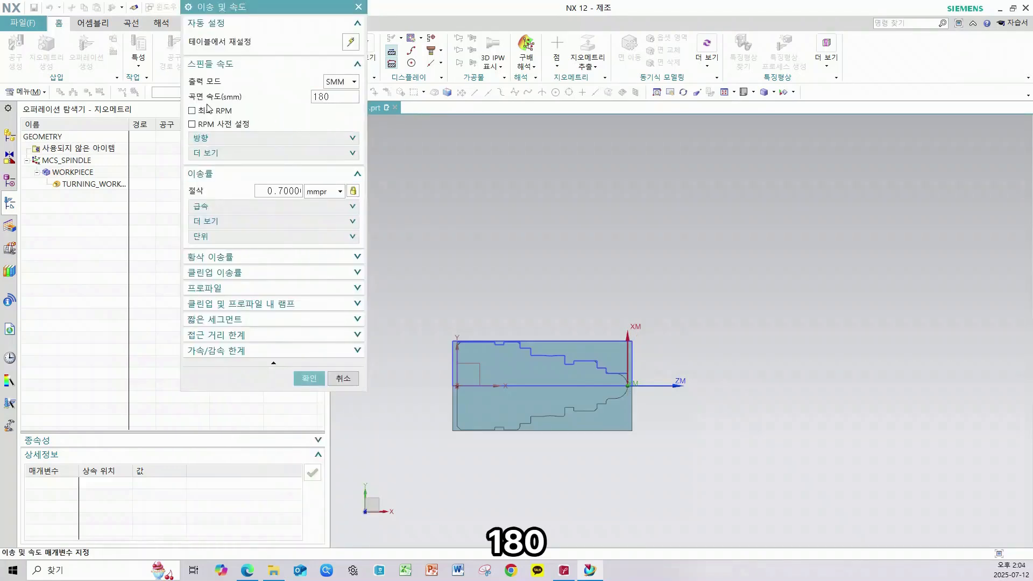
pyautogui.click(209, 110)
pyautogui.write('2000')
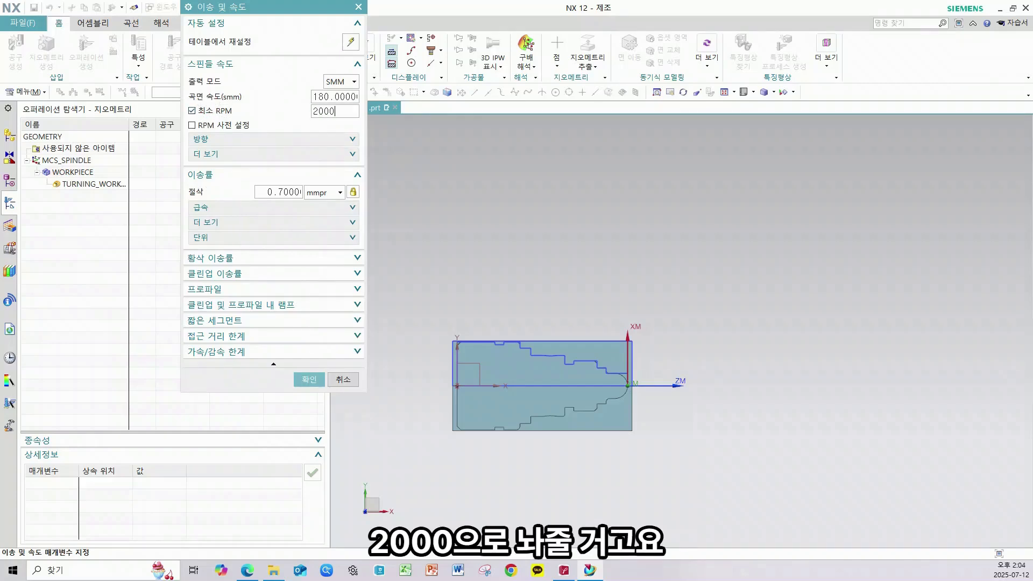
pyautogui.press('Tab')
pyautogui.press('Tab')
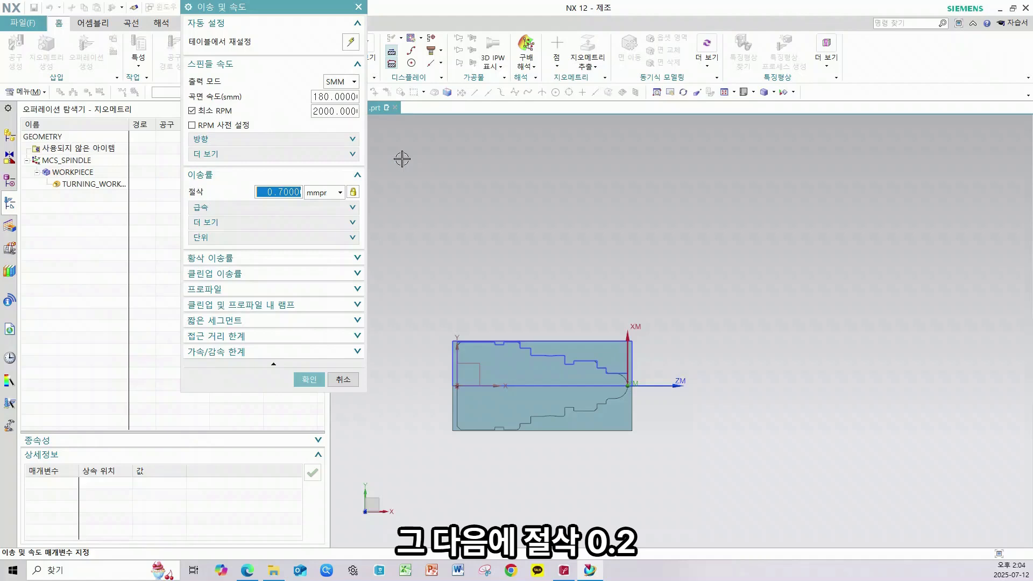
pyautogui.write('0.2')
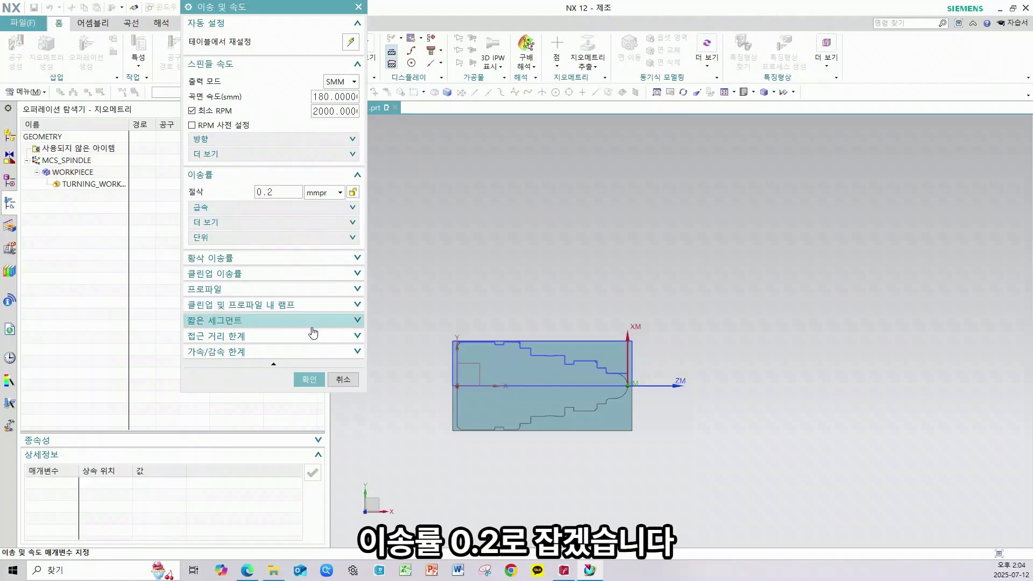
pyautogui.click(310, 379)
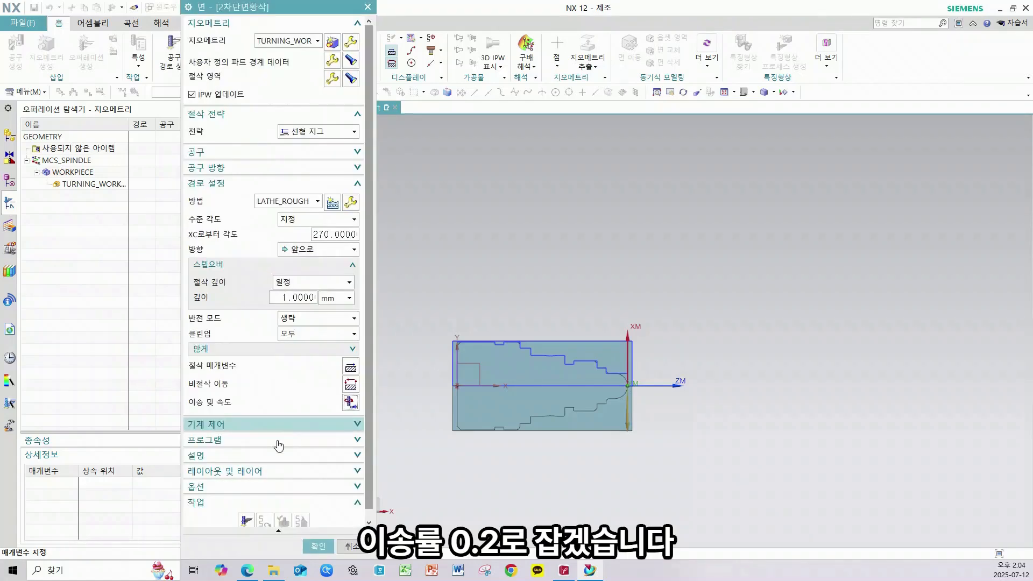
# Step: Generate the tool path for the facing operation 2차단면황삭
pyautogui.click(241, 525)
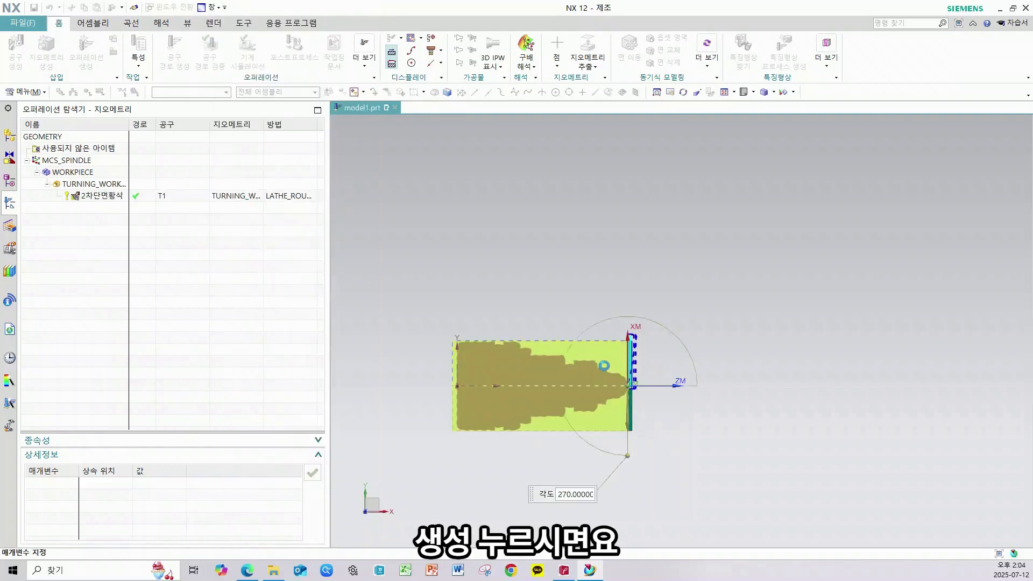
pyautogui.scroll(1, 640, 389)
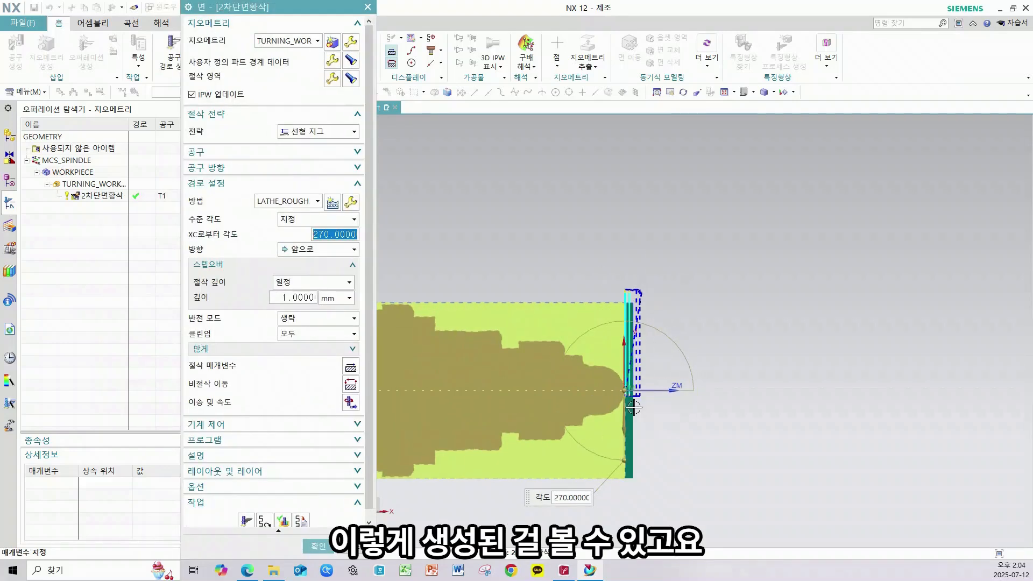
pyautogui.scroll(-1, 279, 514)
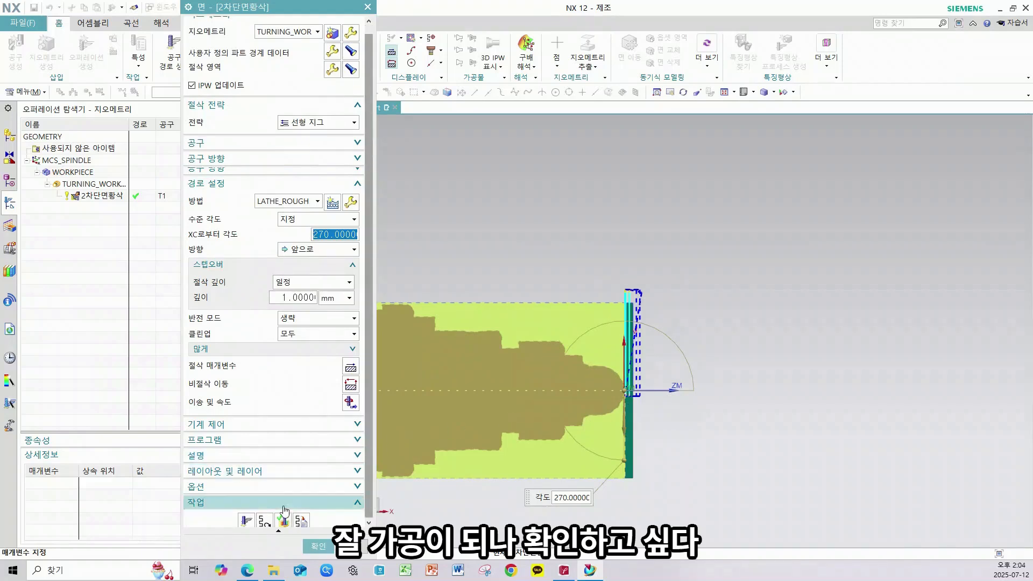
# Step: Verify the facing tool path in a 3D dynamic simulation at animation speed 2 and accept the operation
pyautogui.click(281, 514)
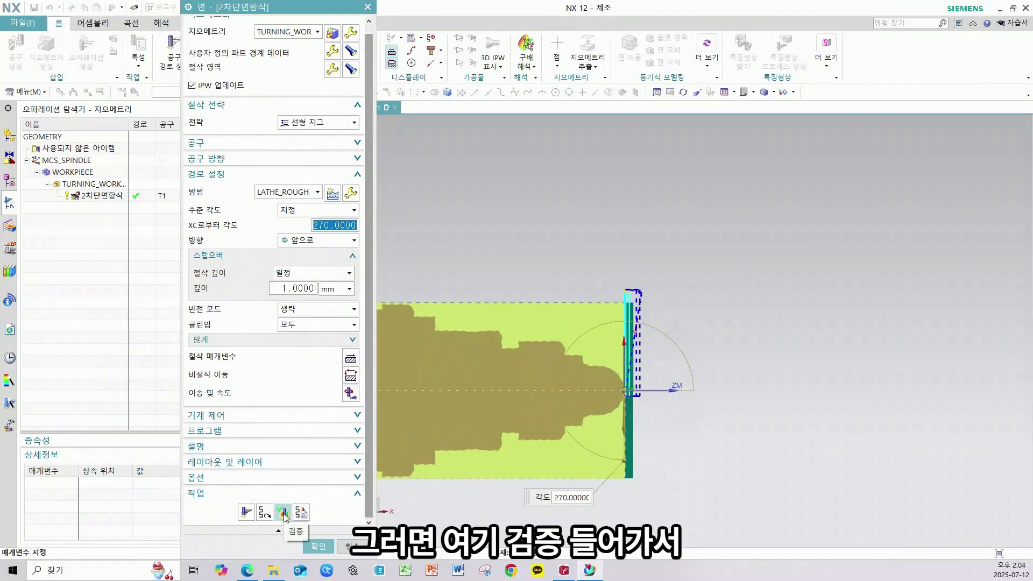
pyautogui.click(240, 161)
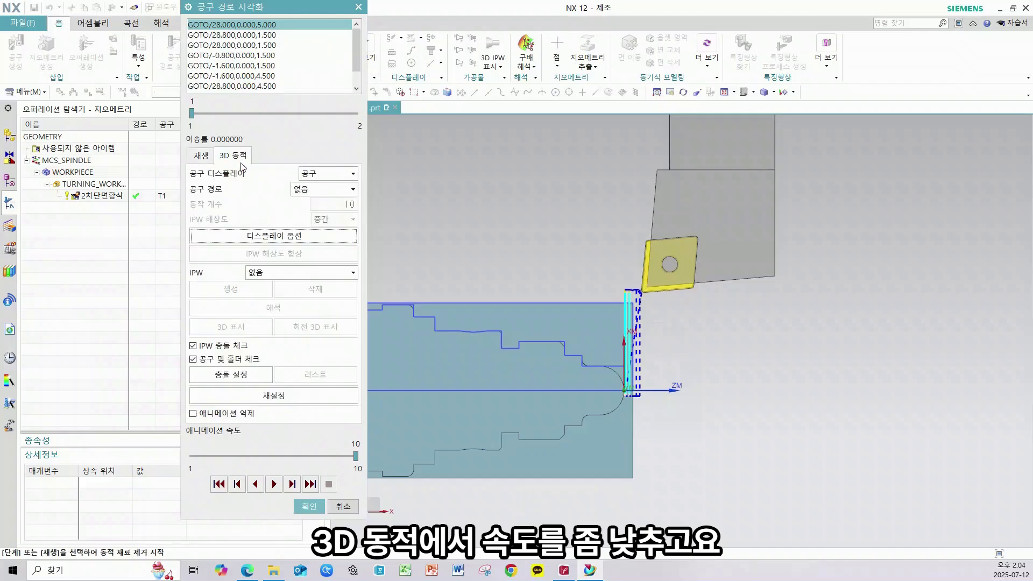
pyautogui.click(311, 457)
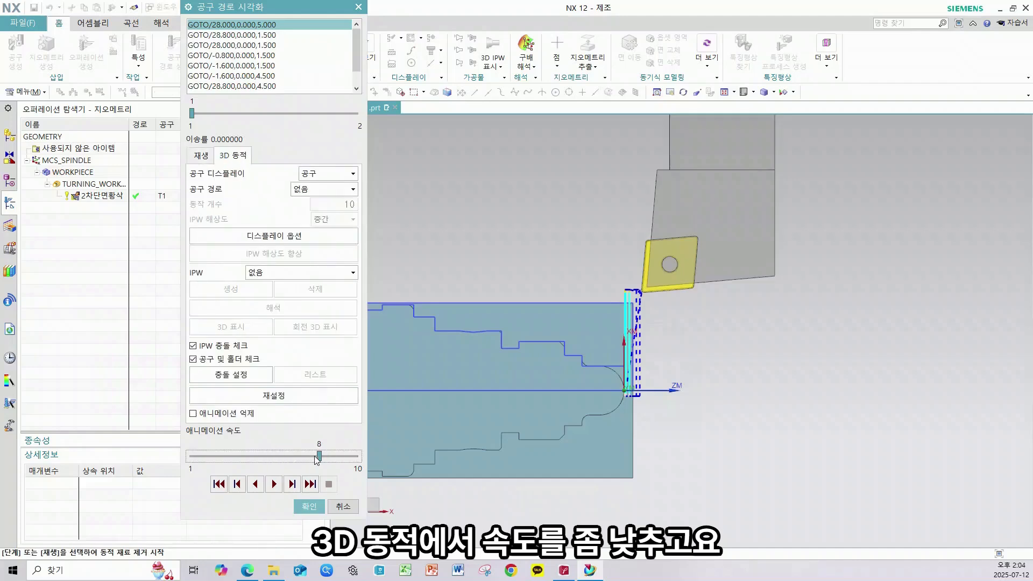
pyautogui.moveTo(317, 457); pyautogui.dragTo(210, 457)
pyautogui.click(282, 486)
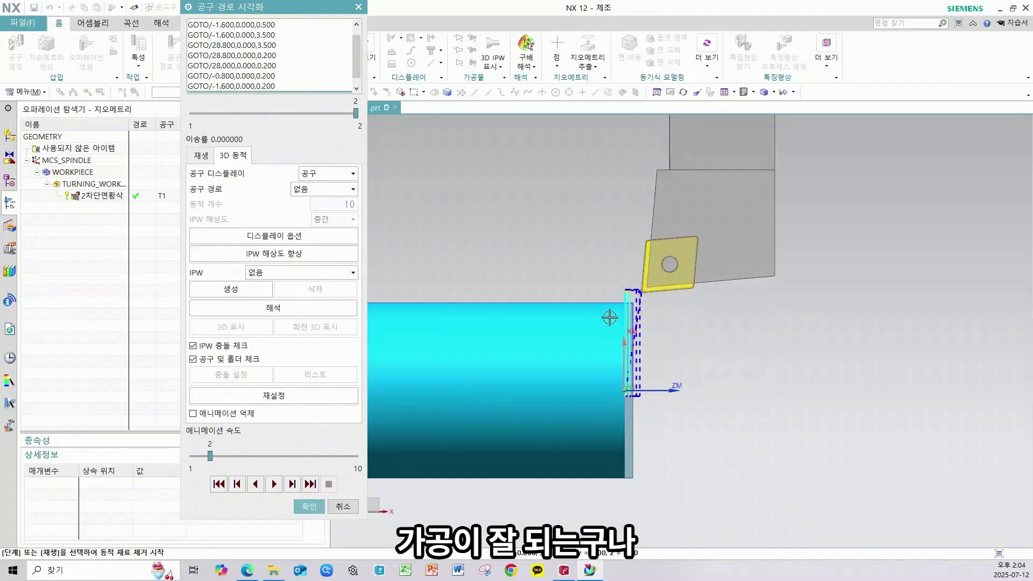
pyautogui.click(309, 506)
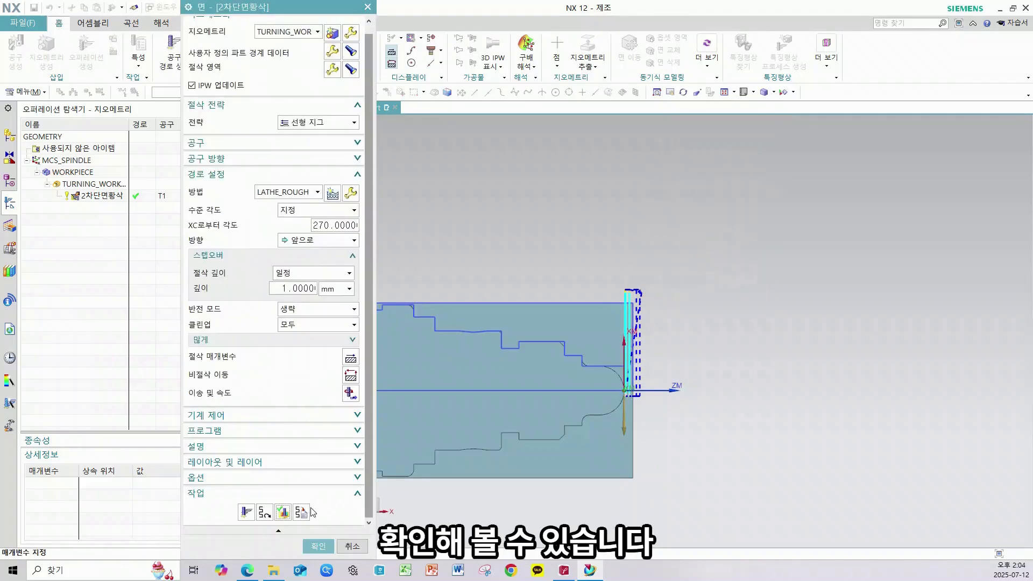
pyautogui.click(318, 547)
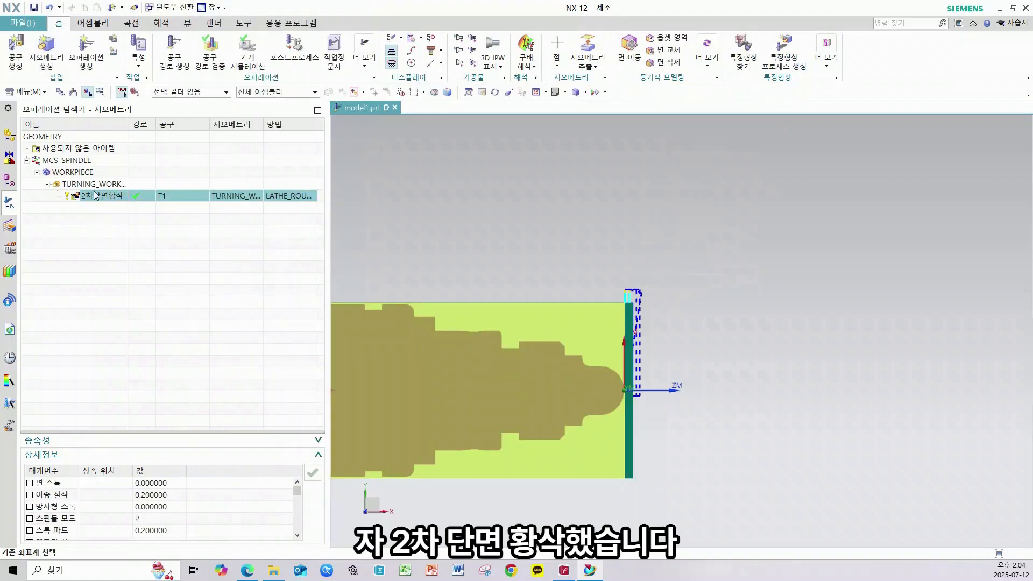
# Step: Copy the facing operation 2차단면황삭 and paste the copy inside the TURNING_WORKPIECE geometry group
pyautogui.click(87, 51)
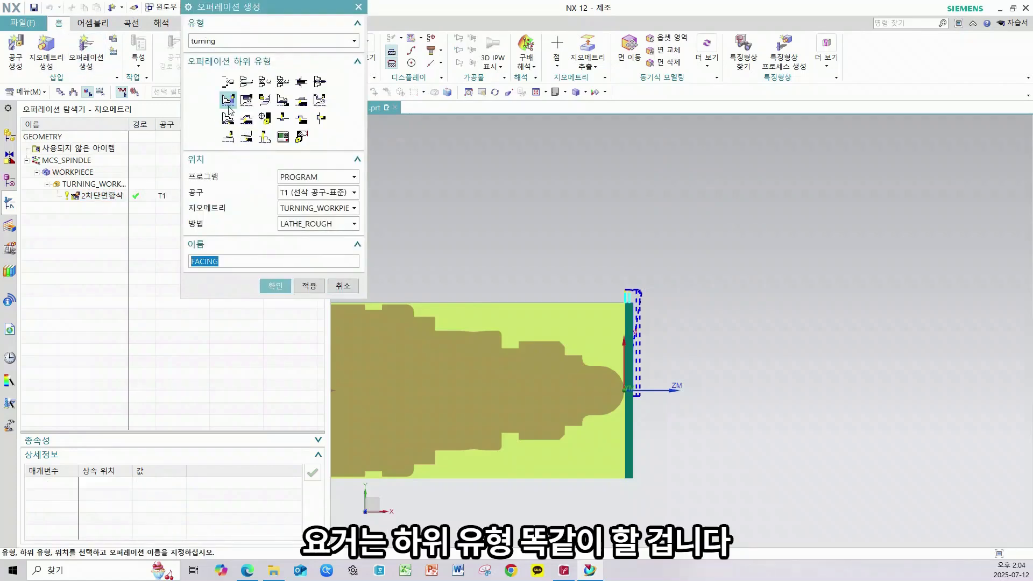
pyautogui.click(344, 285)
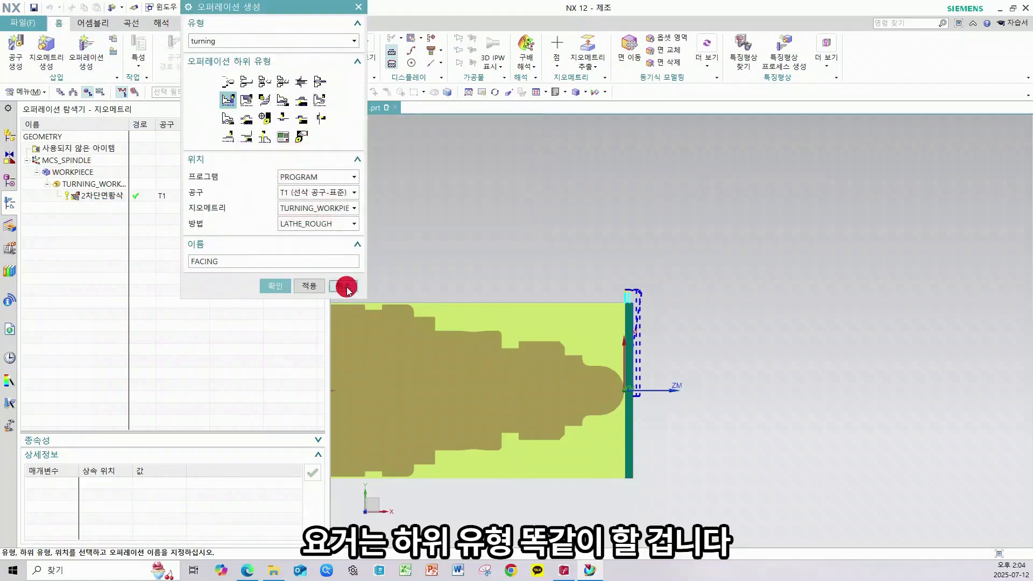
pyautogui.rightClick(111, 200)
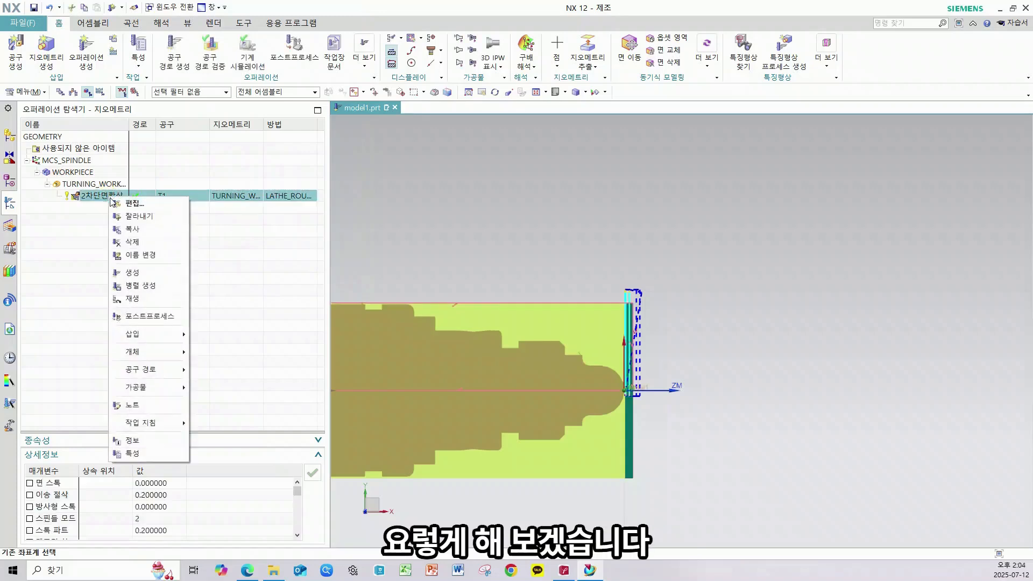
pyautogui.click(132, 228)
pyautogui.rightClick(92, 184)
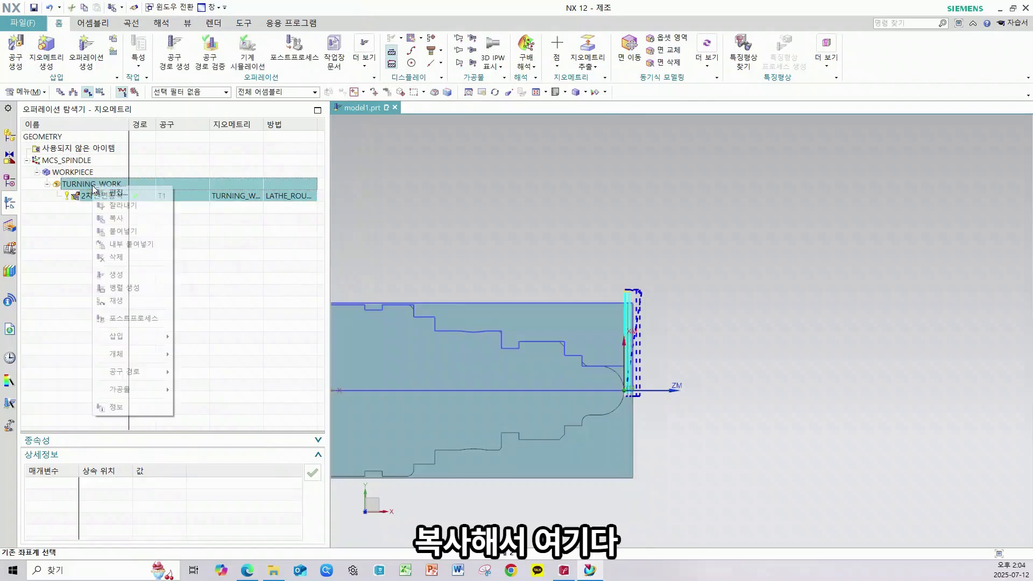
pyautogui.click(130, 246)
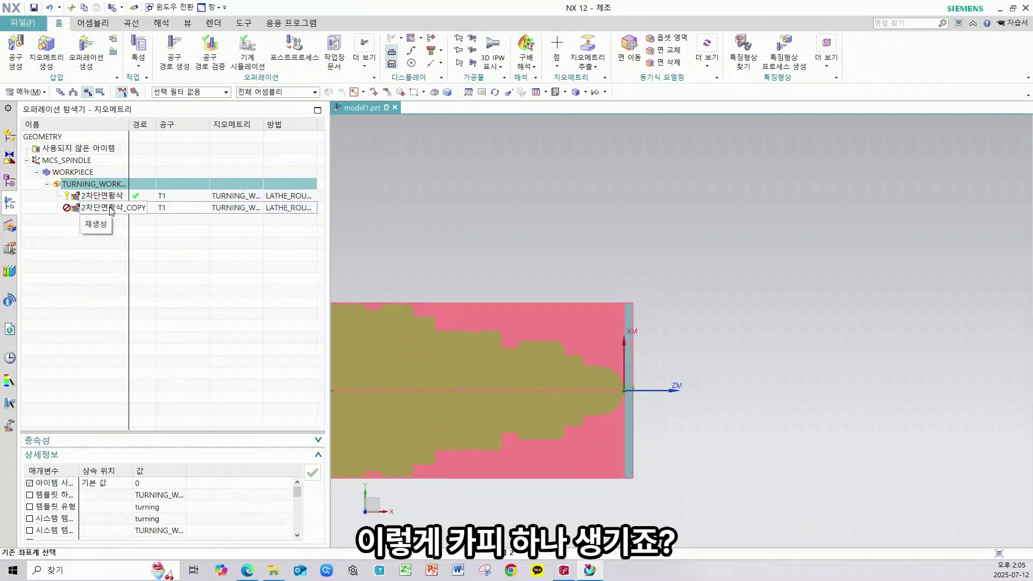
# Step: Rename the copied facing operation as 2차단면정삭
pyautogui.click(110, 207)
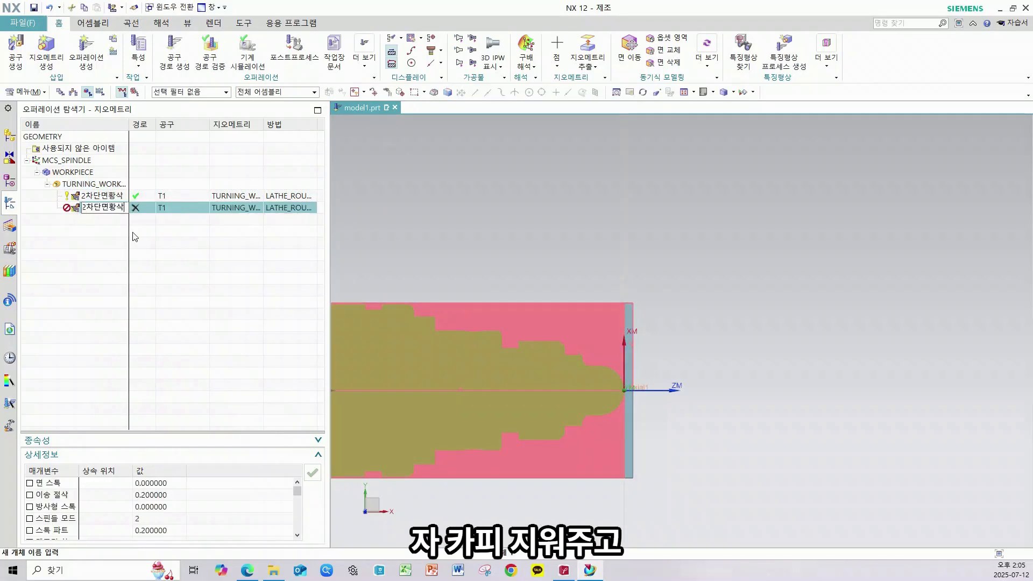
pyautogui.press('Left')
pyautogui.press('Left')
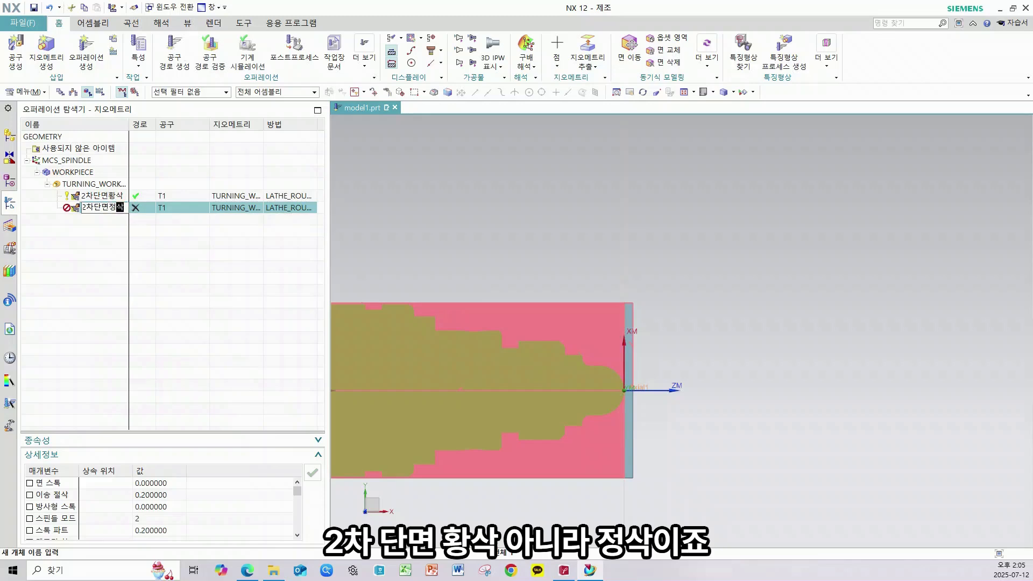
pyautogui.write('정삭')
pyautogui.press('Return')
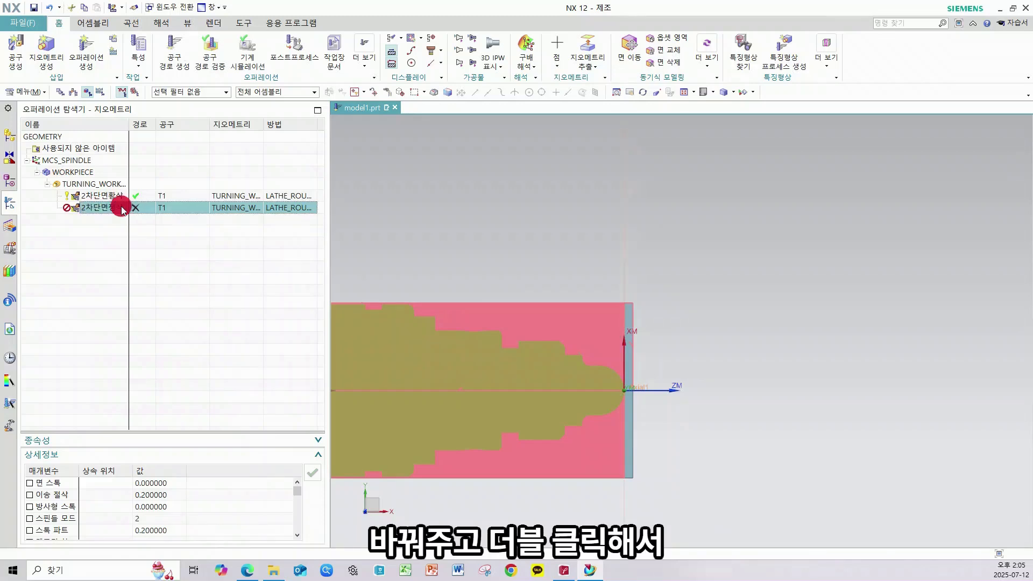
# Step: Edit the operation 2차단면정삭 to use tool T3 and the method LATHE_FINISH
pyautogui.doubleClick(122, 209)
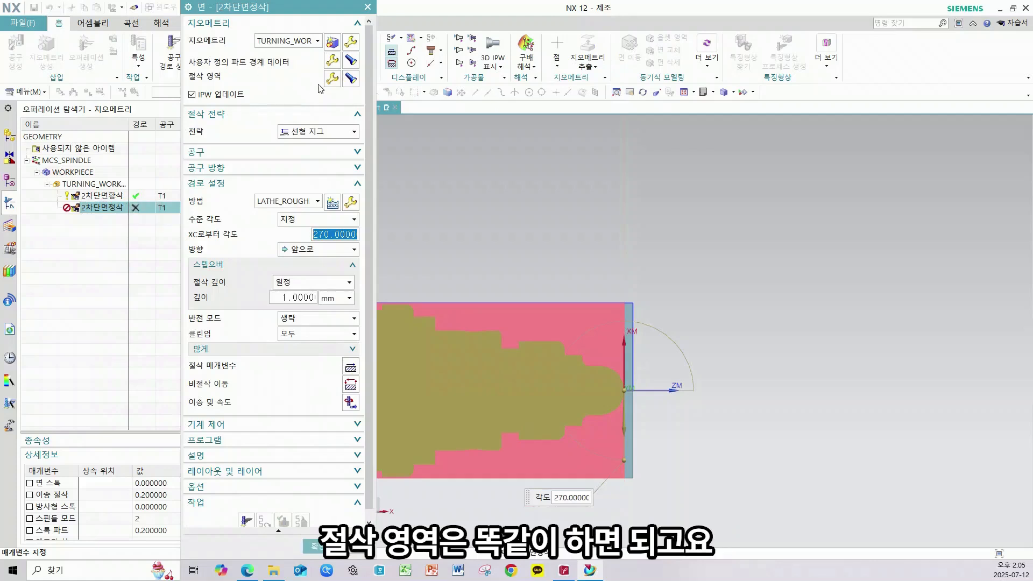
pyautogui.click(358, 152)
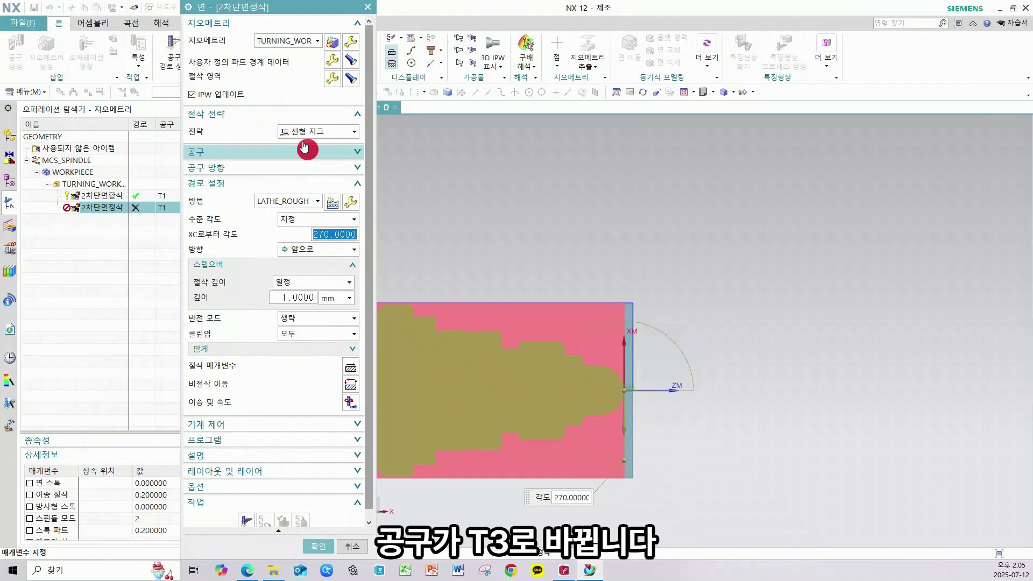
pyautogui.click(291, 171)
pyautogui.click(285, 207)
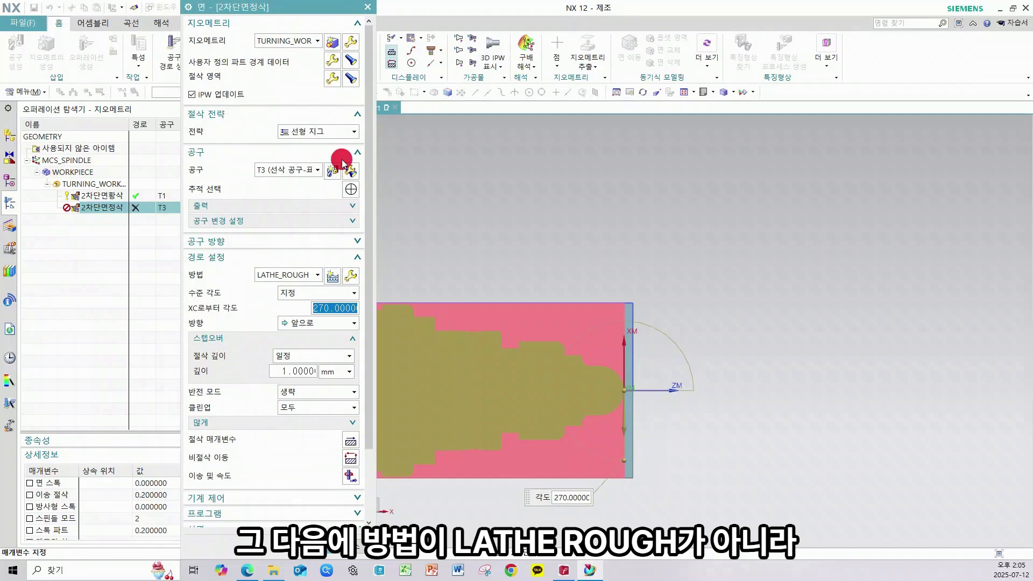
pyautogui.click(357, 153)
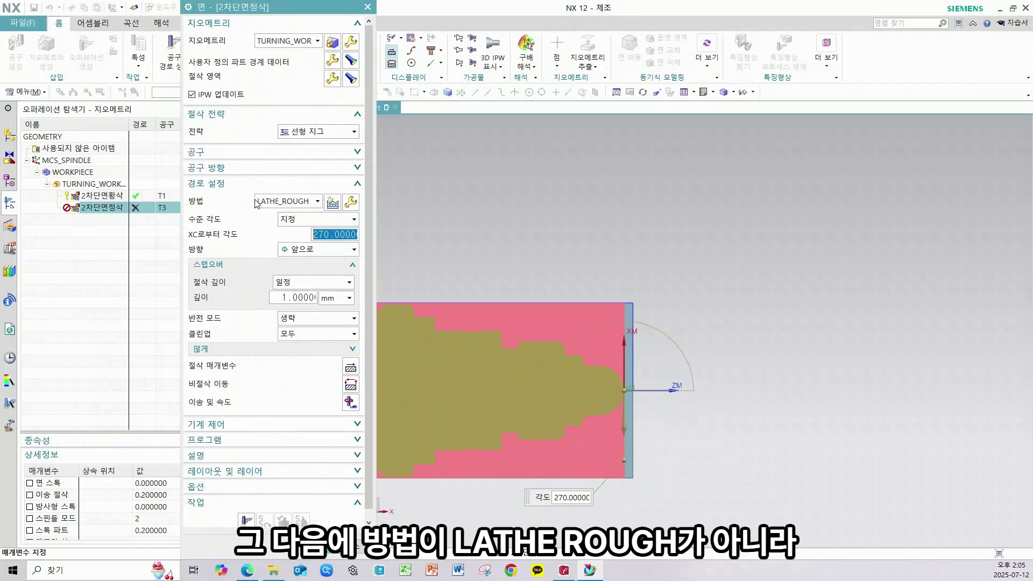
pyautogui.click(299, 203)
pyautogui.click(297, 235)
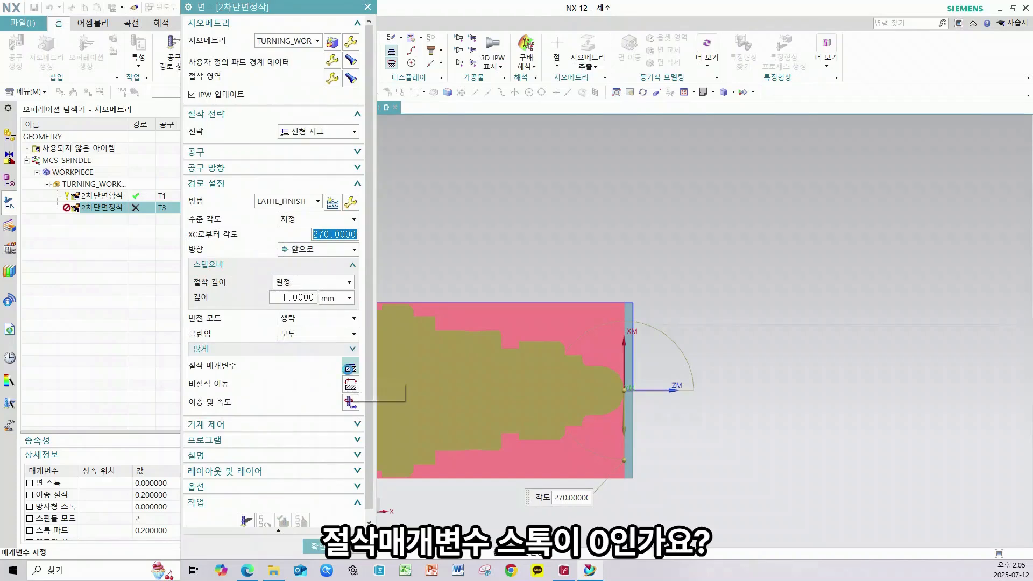
# Step: In the cutting parameters of 2차단면정삭, set the constant rough stock (일정) to 0 and accept
pyautogui.click(349, 370)
pyautogui.click(229, 27)
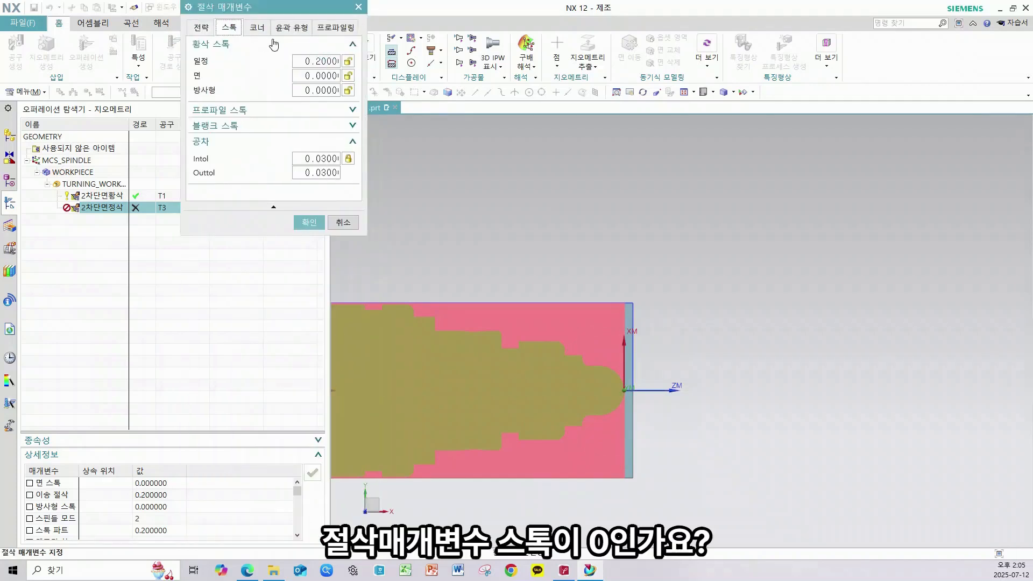
pyautogui.doubleClick(303, 61)
pyautogui.write('0')
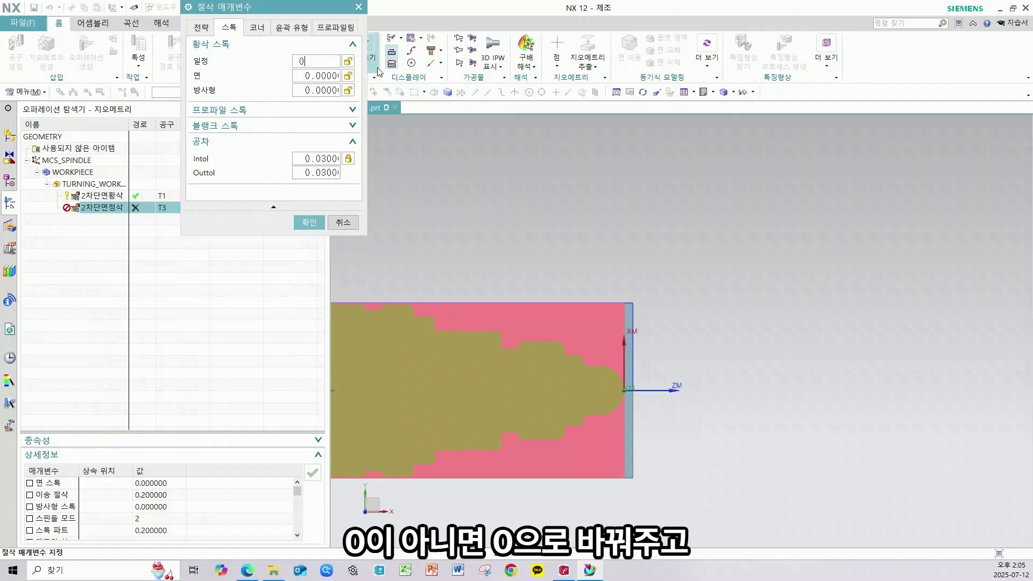
pyautogui.click(309, 222)
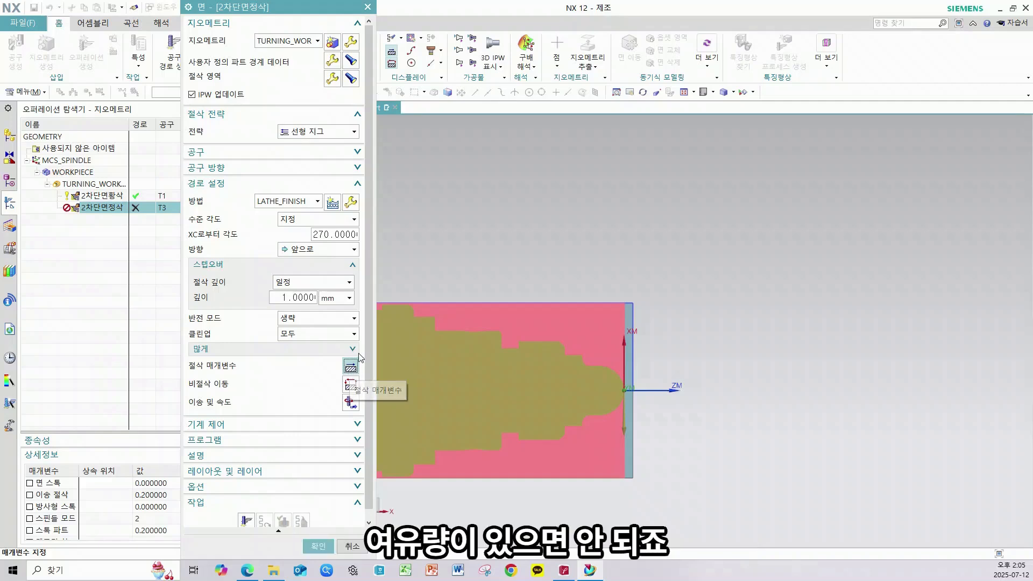
# Step: In the feeds and speeds of 2차단면정삭, set the surface speed to 200 smm and the cut feed to 0.1 mmpr
pyautogui.click(351, 400)
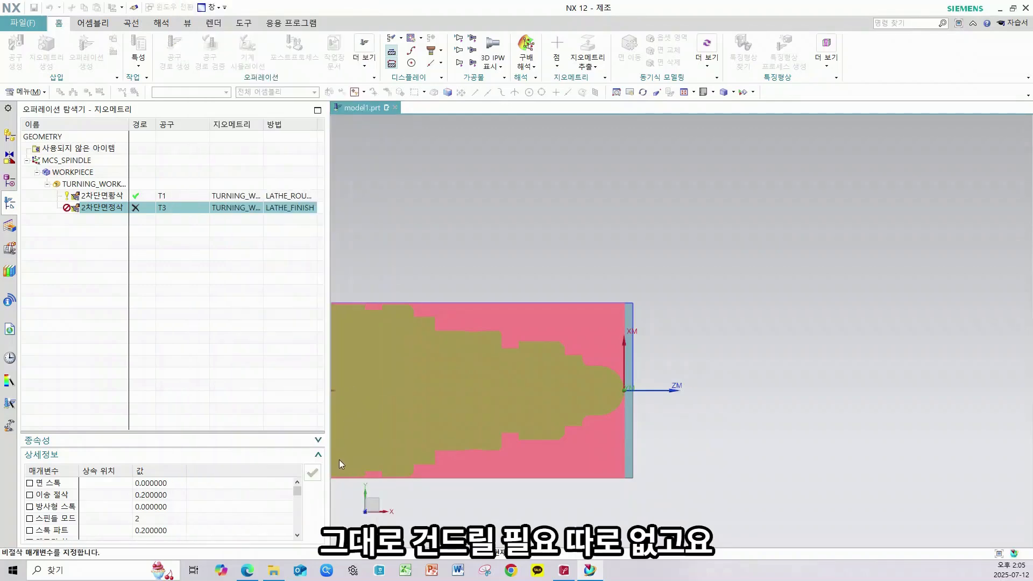
pyautogui.click(337, 266)
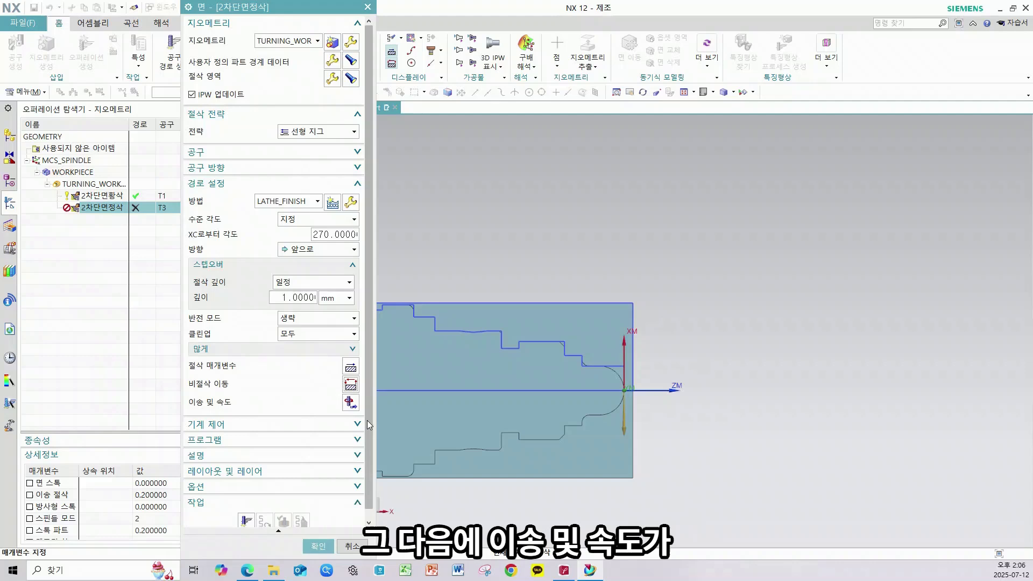
pyautogui.click(351, 402)
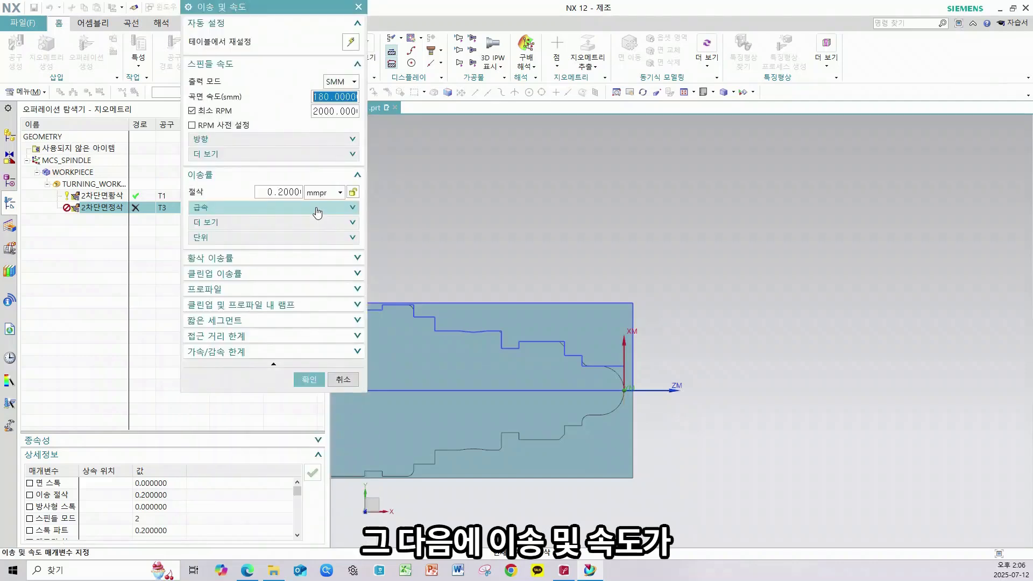
pyautogui.write('200')
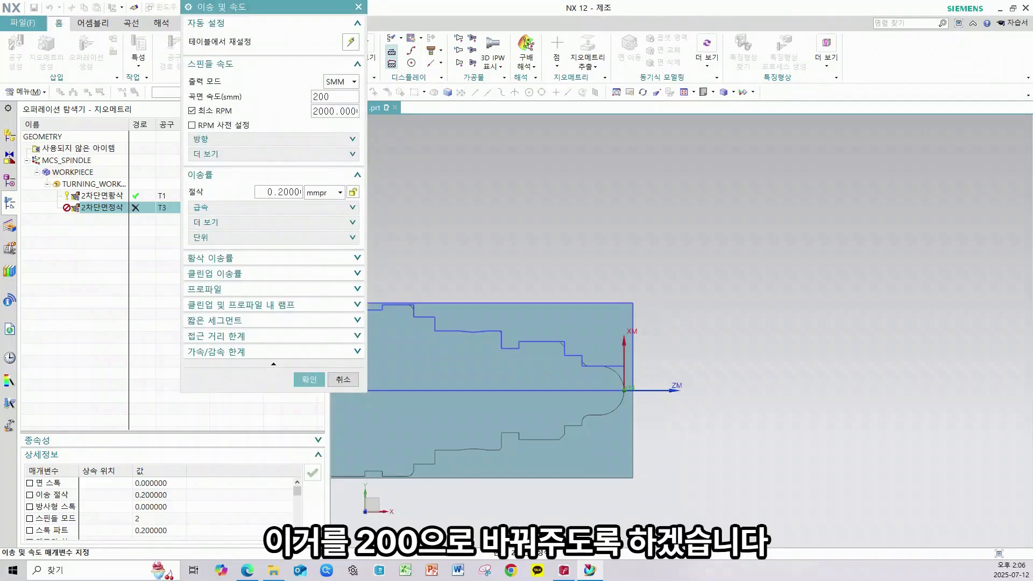
pyautogui.doubleClick(275, 192)
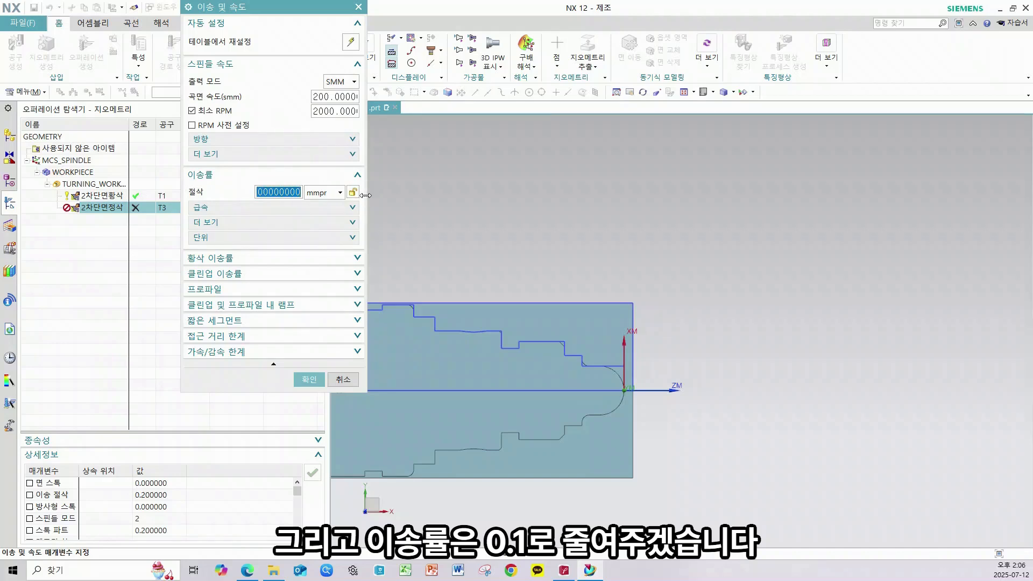
pyautogui.write('0.1')
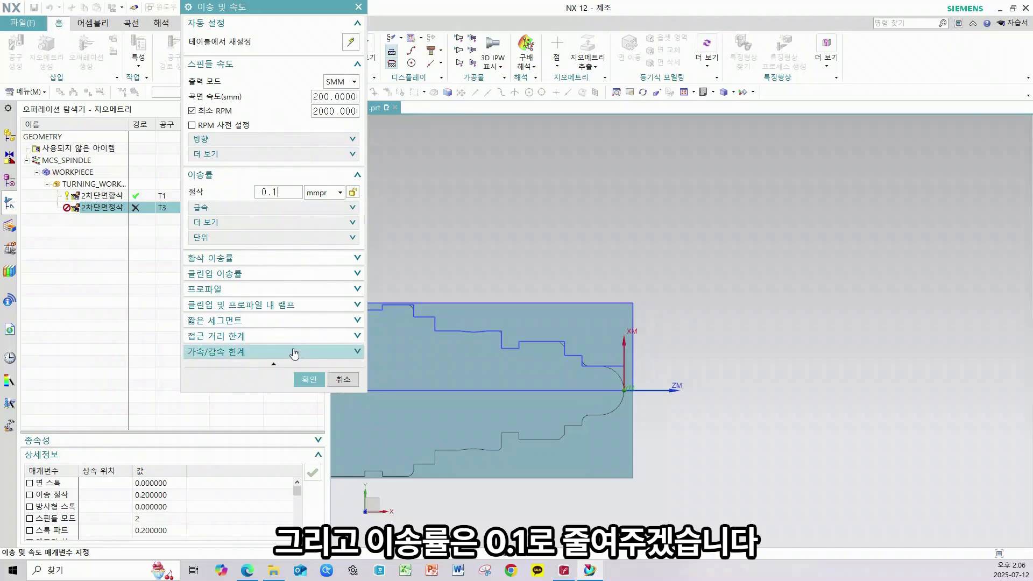
pyautogui.click(310, 380)
# Step: Generate the tool path for the finish facing operation 2차단면정삭 and accept the operation
pyautogui.click(246, 521)
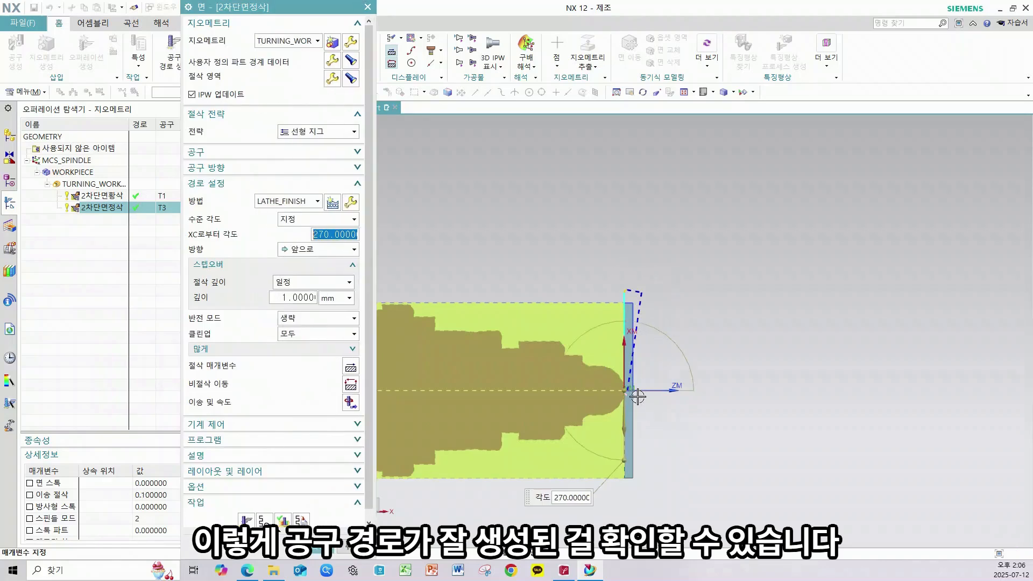
pyautogui.scroll(-1, 326, 502)
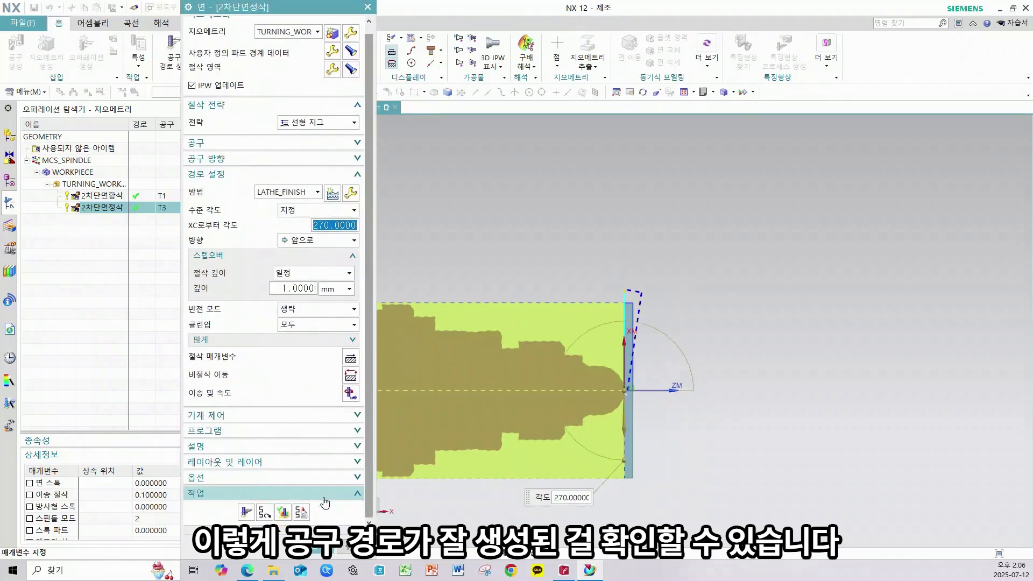
pyautogui.click(318, 546)
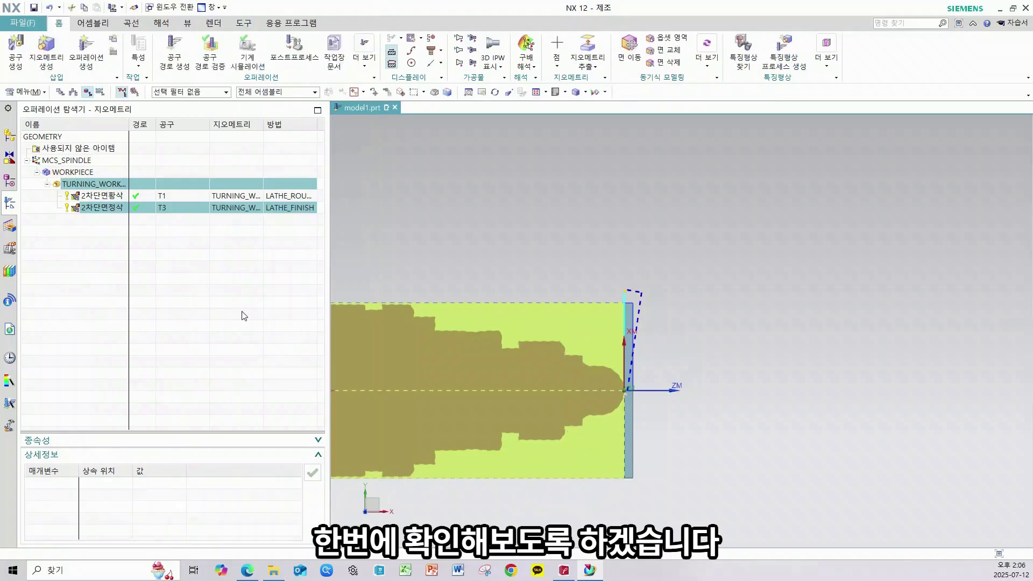
# Step: Create a ROUGH_TURN_OD turning operation named 2차외경황삭 with tool T1, geometry TURNING_WORKPIECE and method LATHE_ROUGH
pyautogui.click(143, 274)
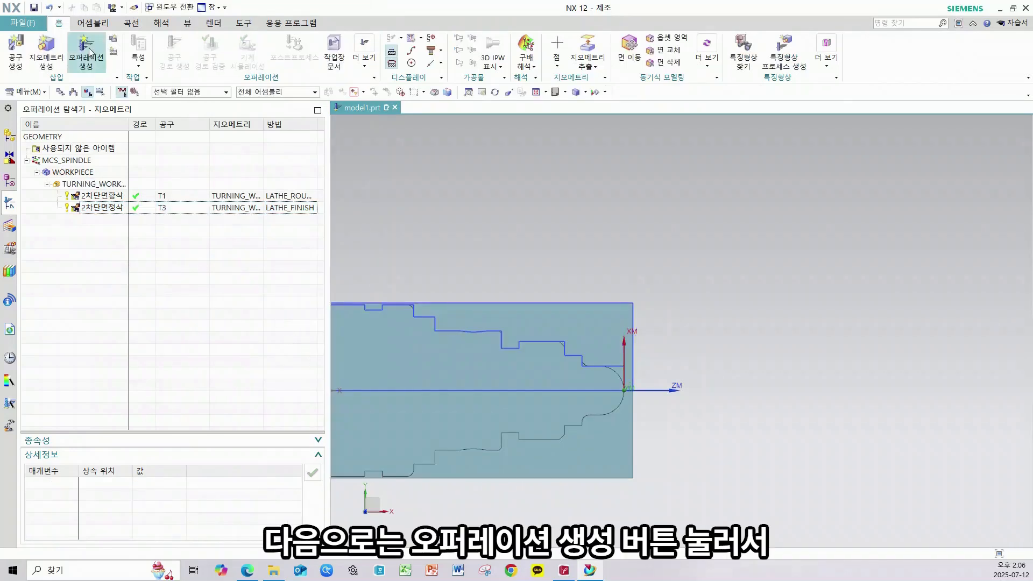
pyautogui.click(88, 52)
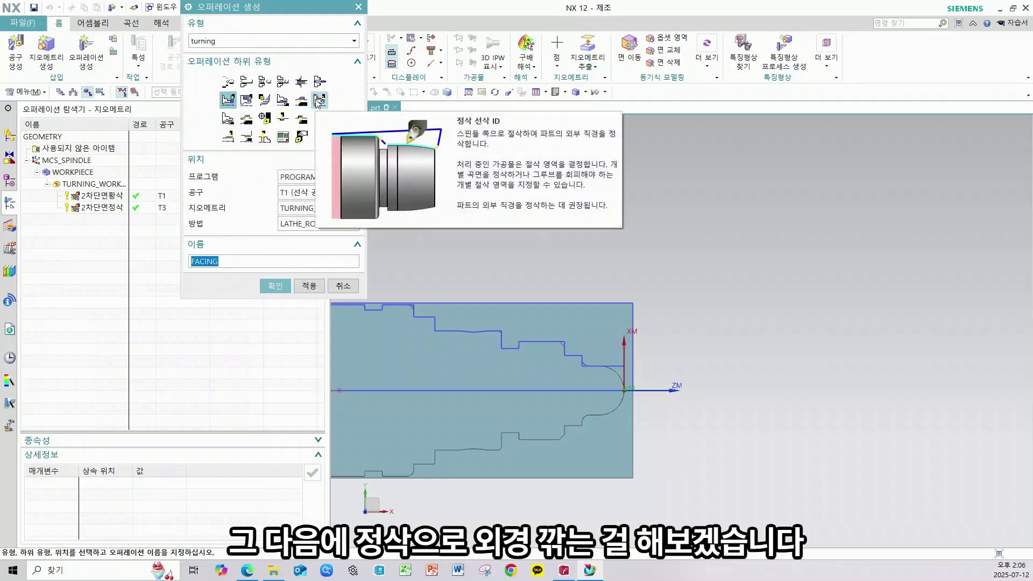
pyautogui.click(247, 100)
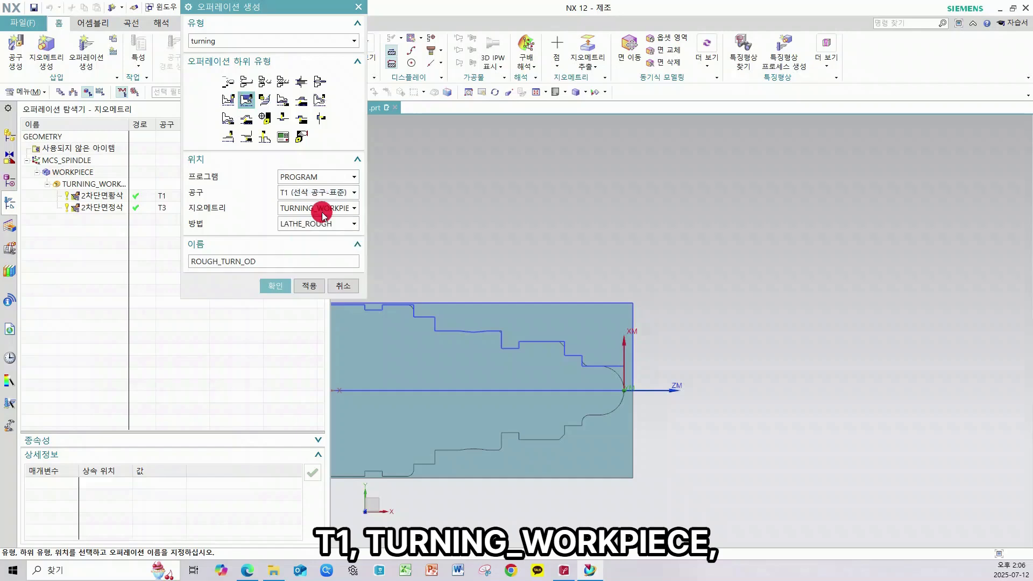
pyautogui.moveTo(285, 262); pyautogui.dragTo(70, 264)
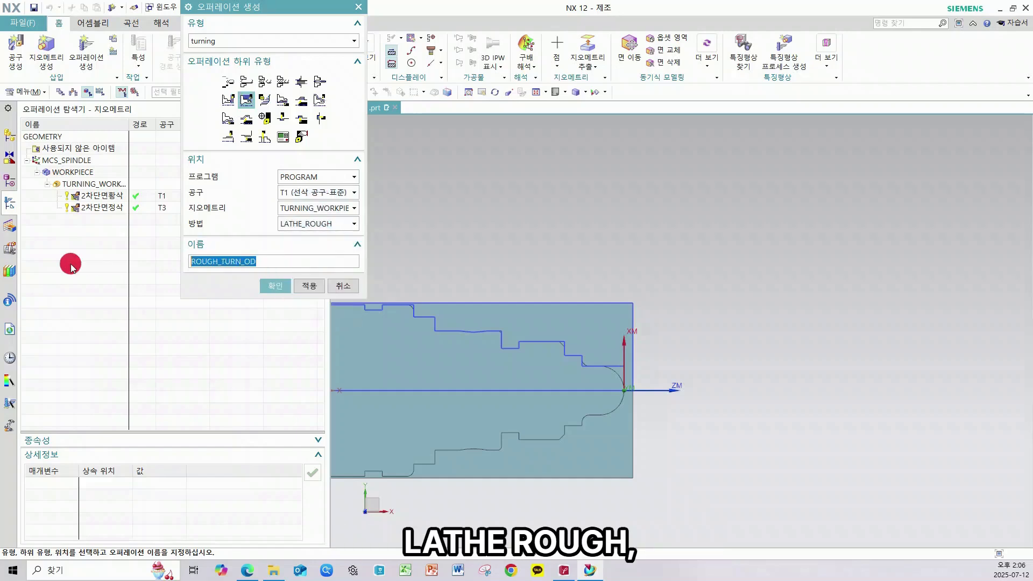
pyautogui.write('2차외')
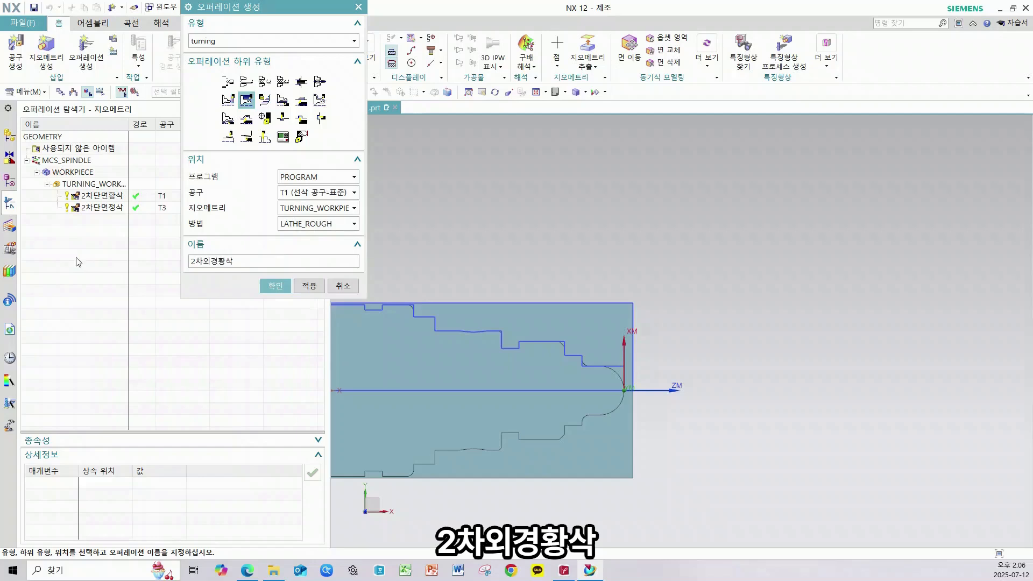
pyautogui.write('경황삭')
pyautogui.click(274, 285)
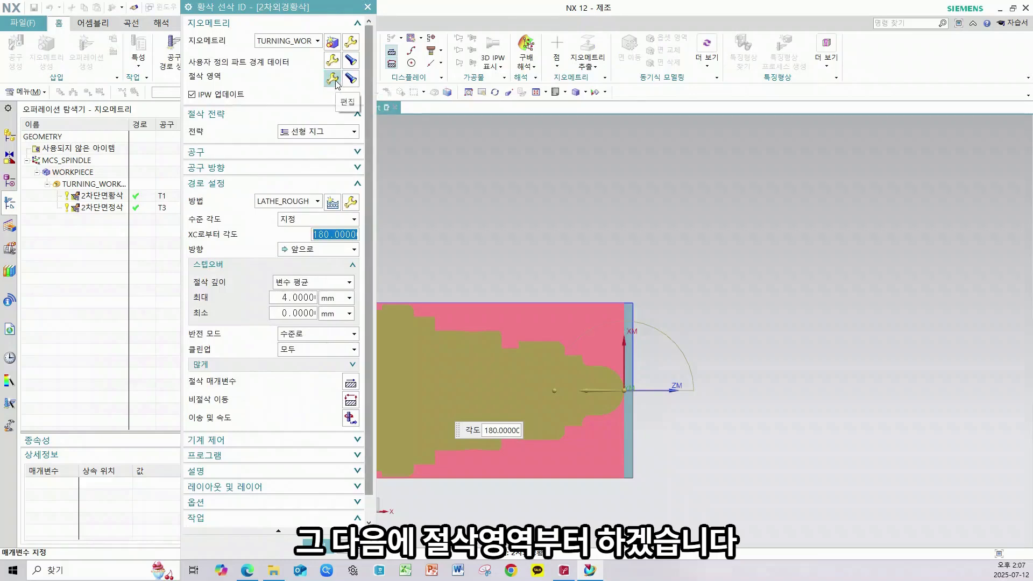
# Step: In the cut region of 2차외경황삭, limit 축 트리밍 평면 1 by a point (점) and reference its coordinates to WCS
pyautogui.click(333, 79)
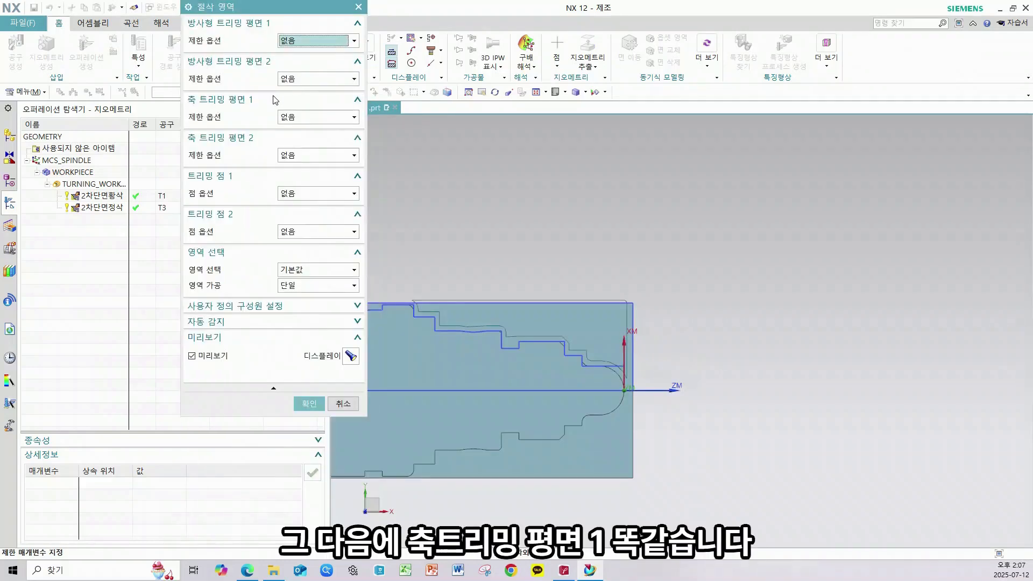
pyautogui.click(305, 118)
pyautogui.click(350, 143)
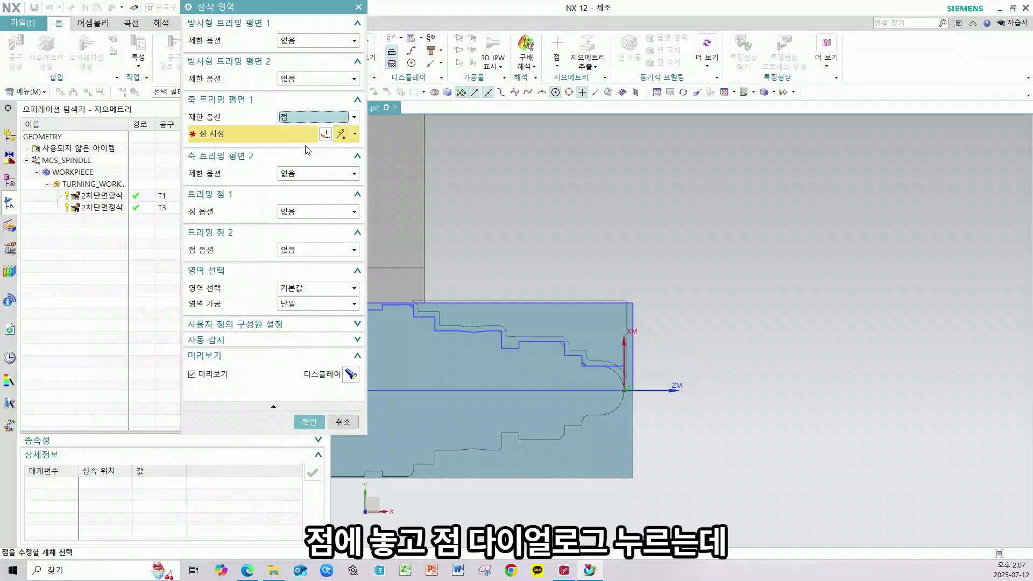
pyautogui.click(324, 138)
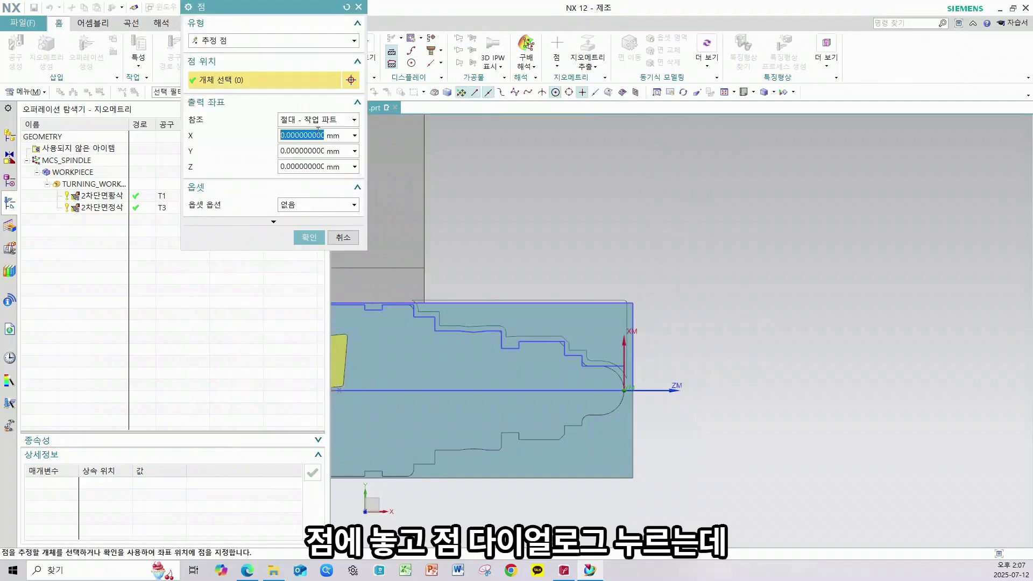
pyautogui.click(312, 120)
pyautogui.click(307, 155)
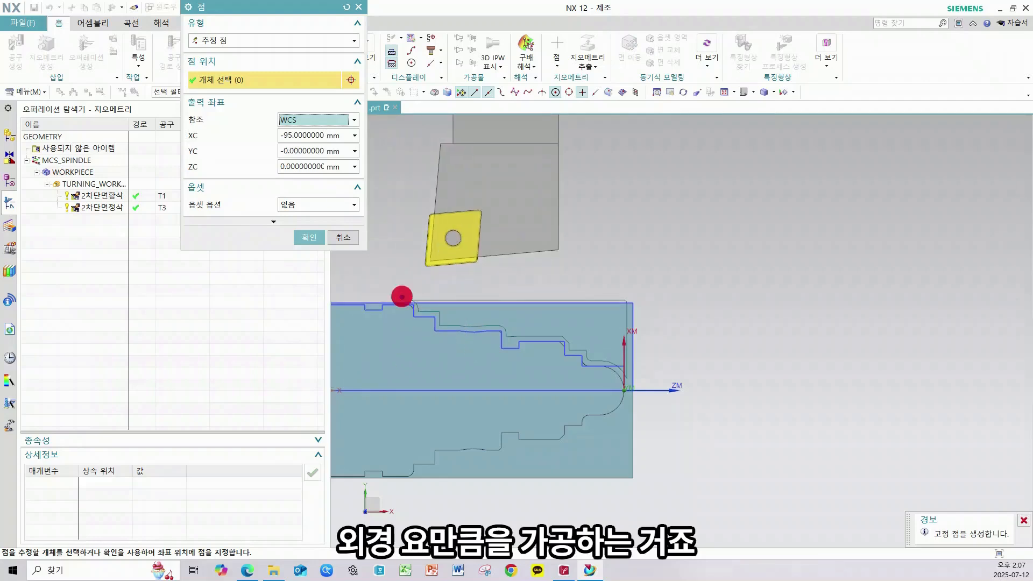
pyautogui.moveTo(402, 297); pyautogui.dragTo(639, 393)
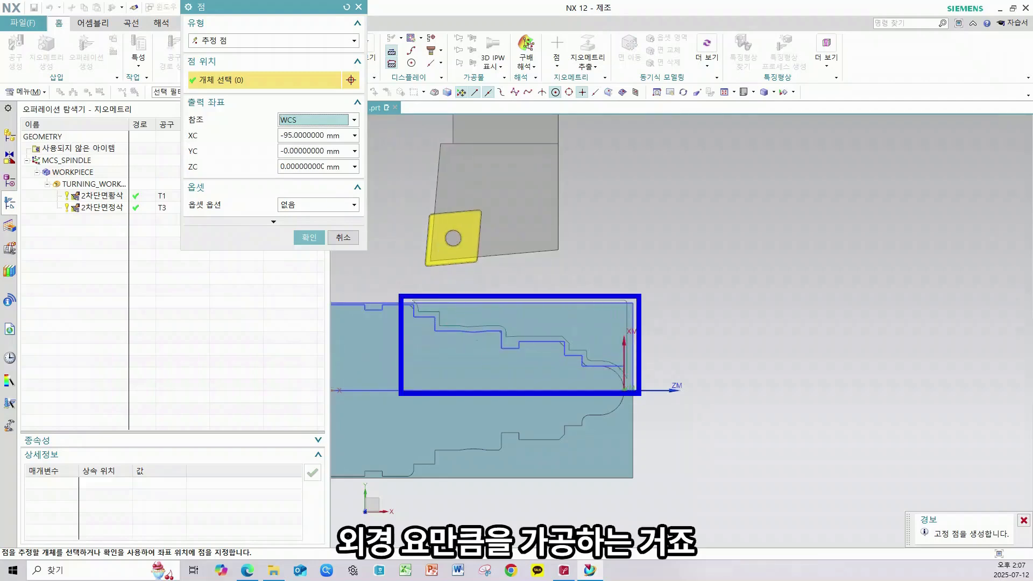
pyautogui.moveTo(414, 301)
pyautogui.mouseDown()
pyautogui.moveTo(609, 299)
pyautogui.moveTo(632, 315)
pyautogui.moveTo(627, 359)
pyautogui.mouseUp()
pyautogui.moveTo(428, 479)
pyautogui.mouseDown()
pyautogui.moveTo(595, 436)
pyautogui.moveTo(618, 448)
pyautogui.mouseUp()
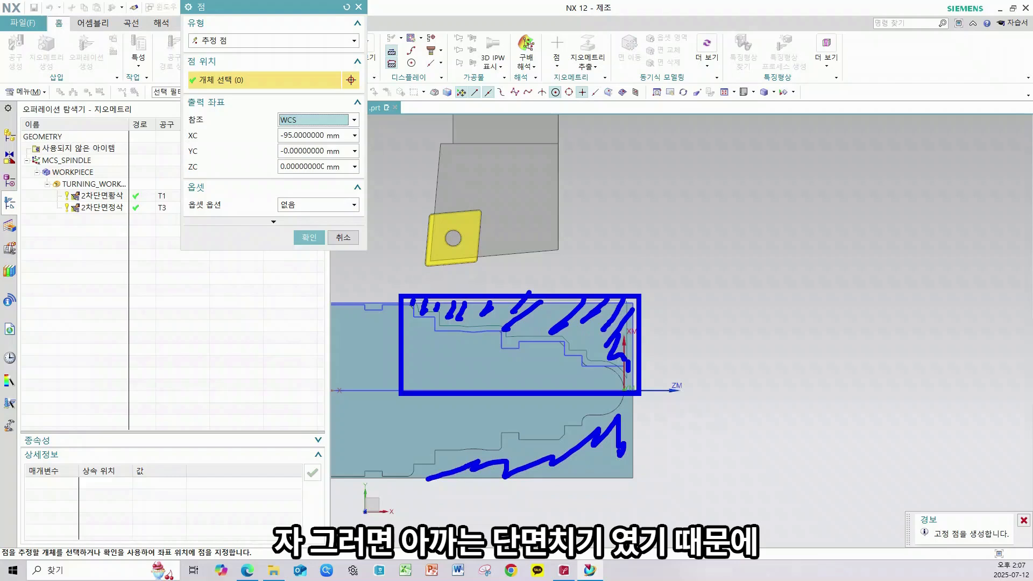
pyautogui.press('Escape')
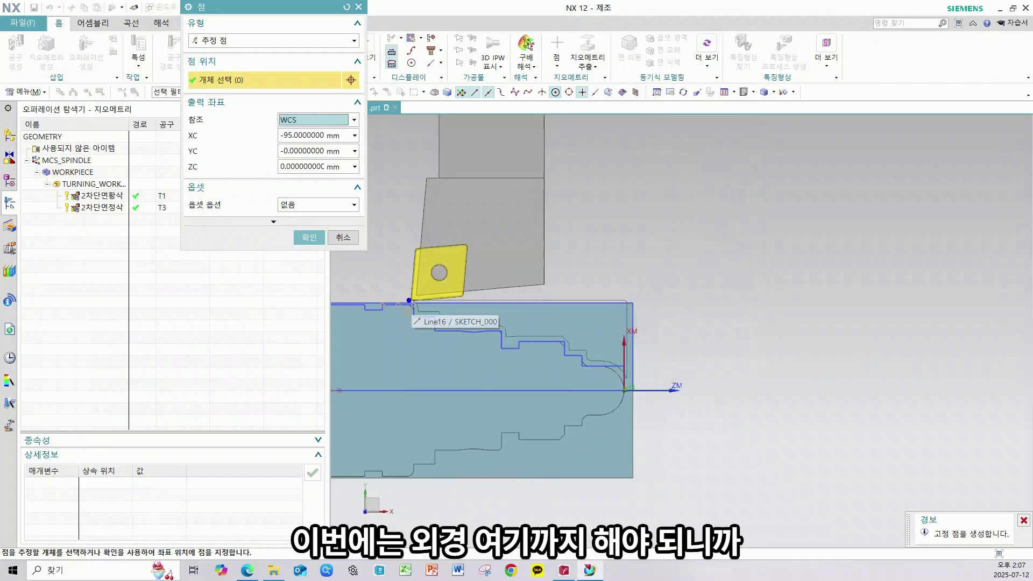
# Step: Using 추정 점, place the trim point where the corner round meets the outer diameter (XC -62, YC 24.5) and accept the cut region
pyautogui.click(410, 304)
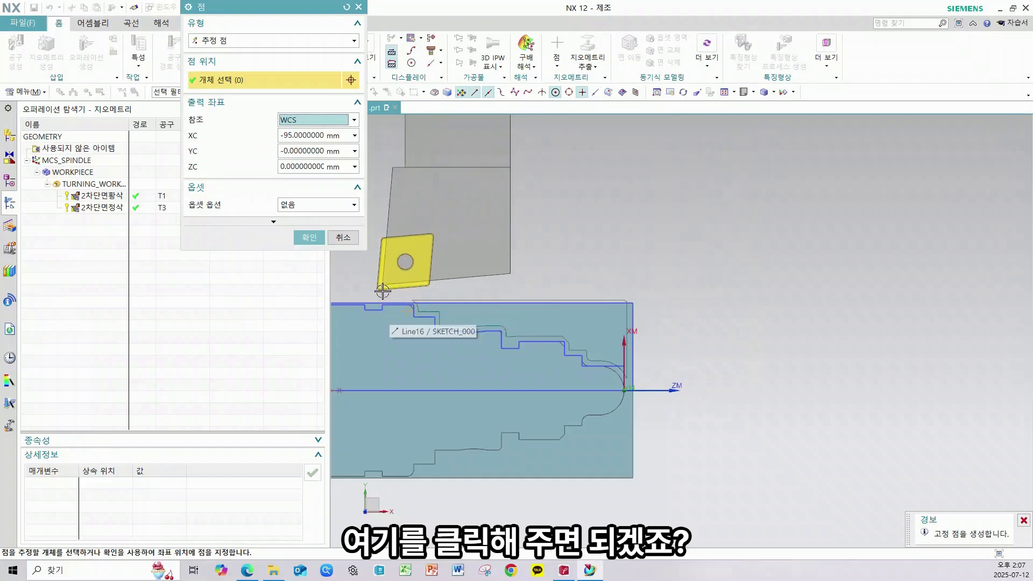
pyautogui.scroll(5, 412, 308)
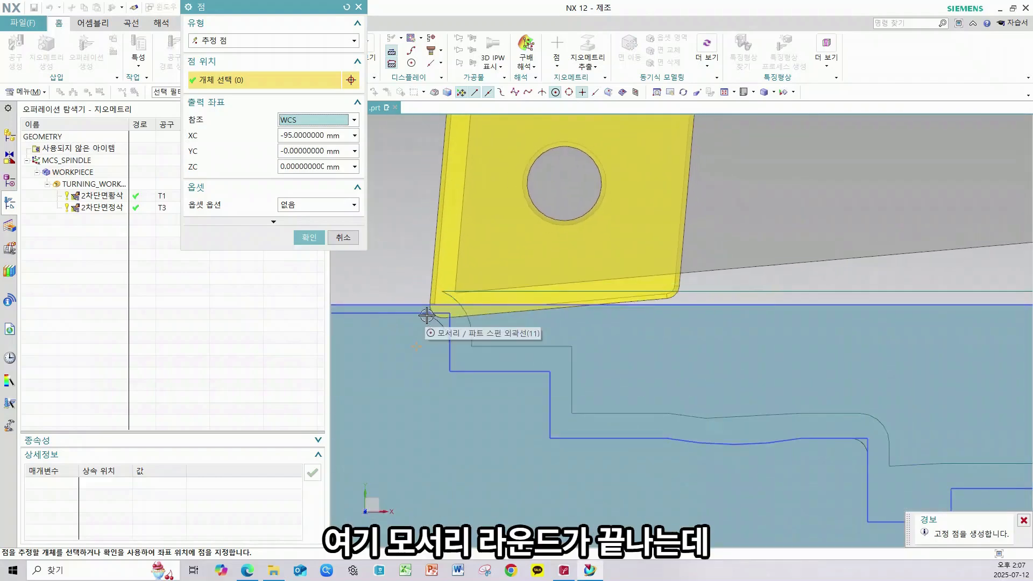
pyautogui.click(419, 314)
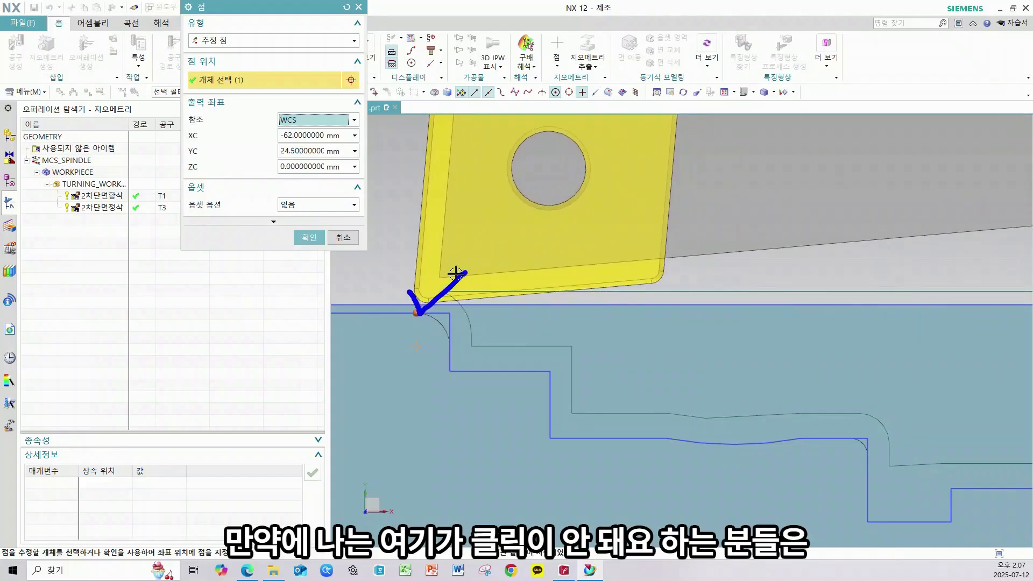
pyautogui.moveTo(230, 52)
pyautogui.mouseDown()
pyautogui.moveTo(182, 52)
pyautogui.moveTo(237, 57)
pyautogui.mouseUp()
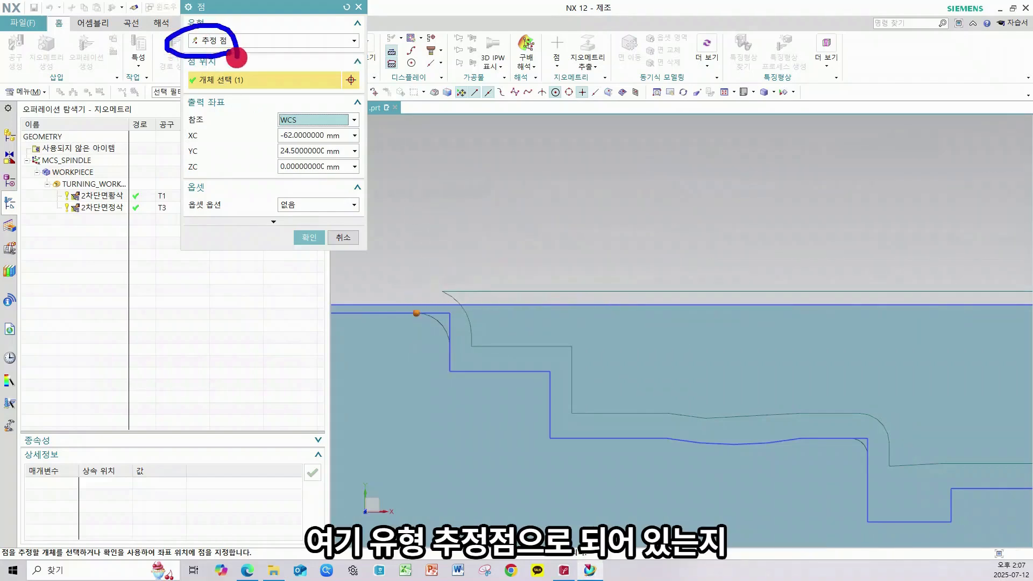
pyautogui.click(240, 41)
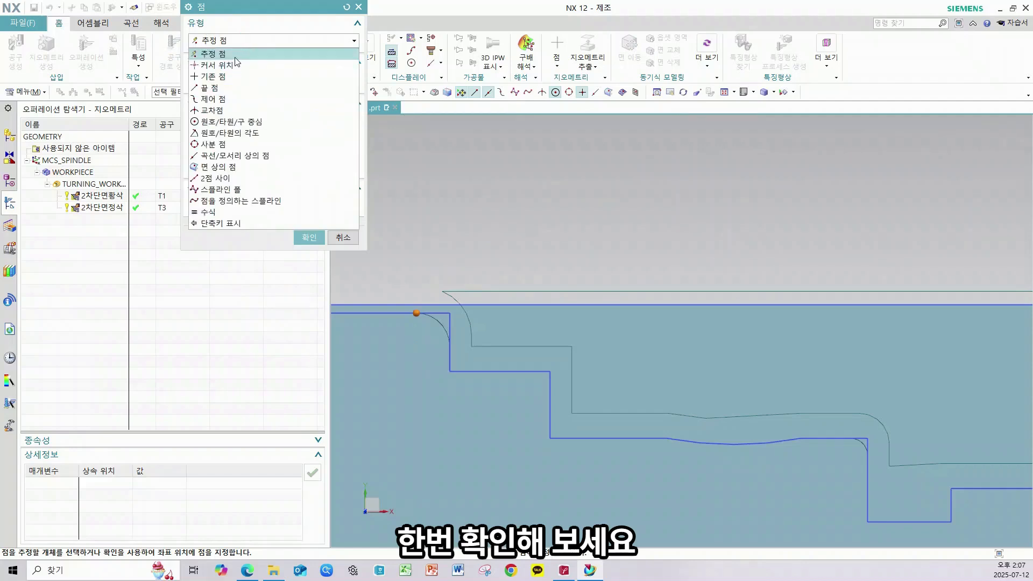
pyautogui.click(235, 55)
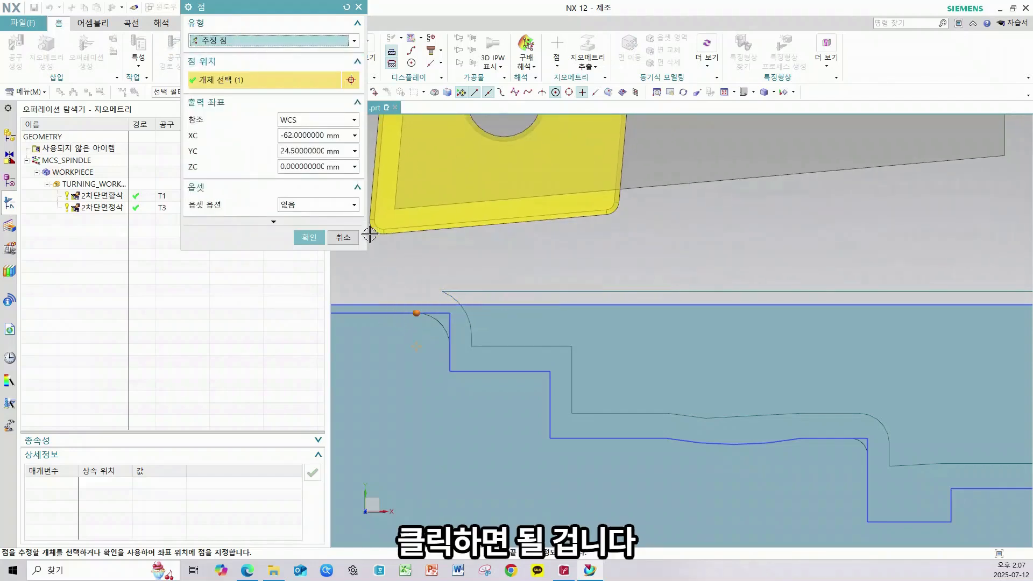
pyautogui.click(304, 238)
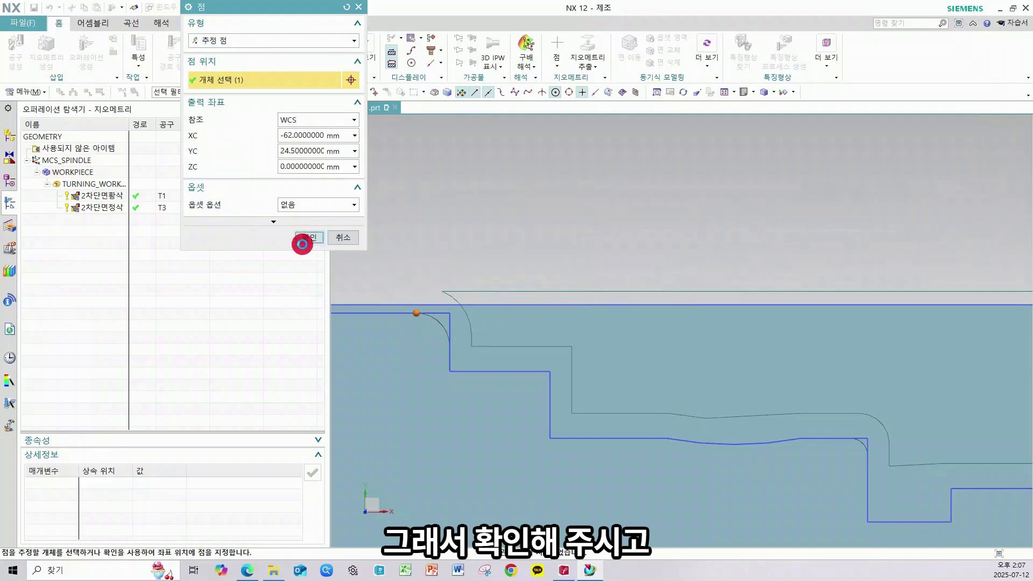
pyautogui.click(309, 422)
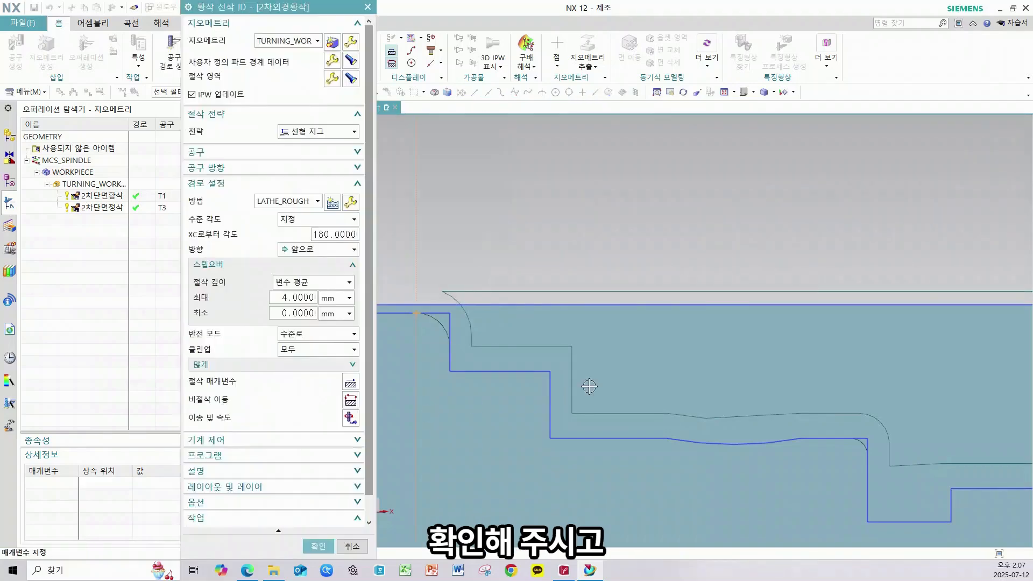
# Step: Set the stepover cut depth (절삭 깊이) of 2차외경황삭 to 일정 with a distance of 1 mm
pyautogui.click(305, 285)
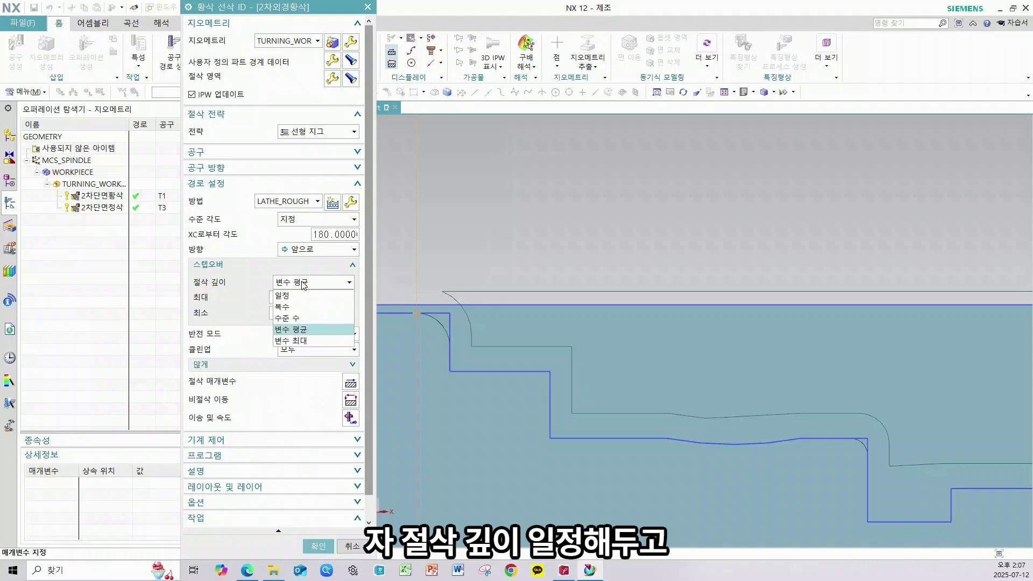
pyautogui.click(293, 296)
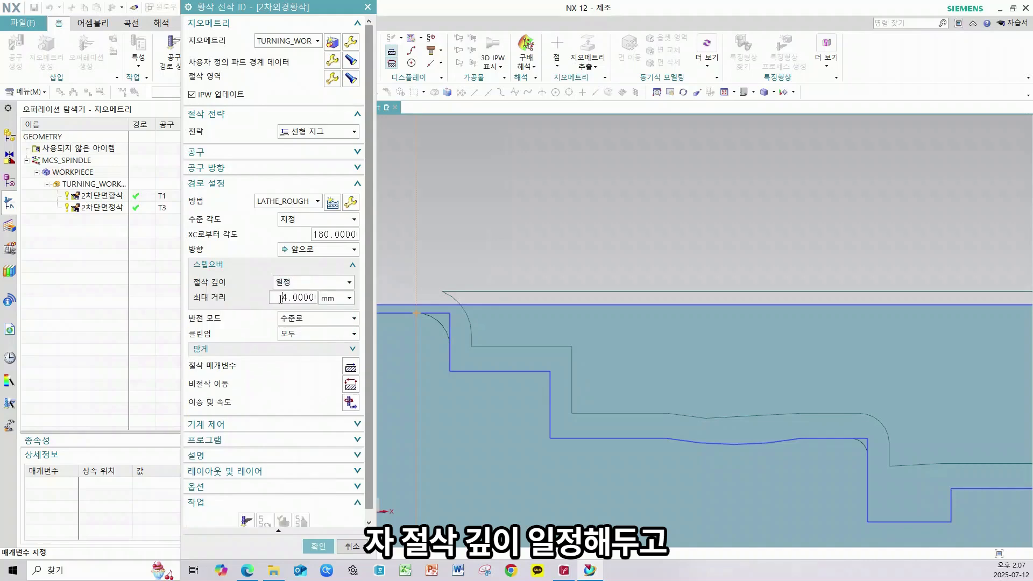
pyautogui.doubleClick(328, 296)
pyautogui.write('1')
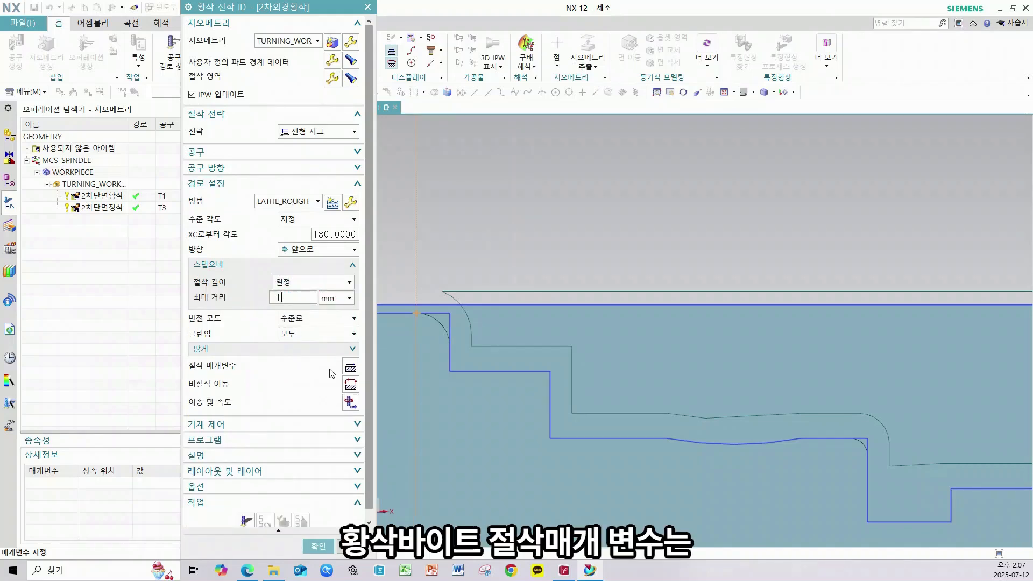
# Step: In the cutting parameters of 2차외경황삭, set the rough stock to 0.2 constant (일정), 0 face (면) and 0 radial (방사형), and accept
pyautogui.click(351, 368)
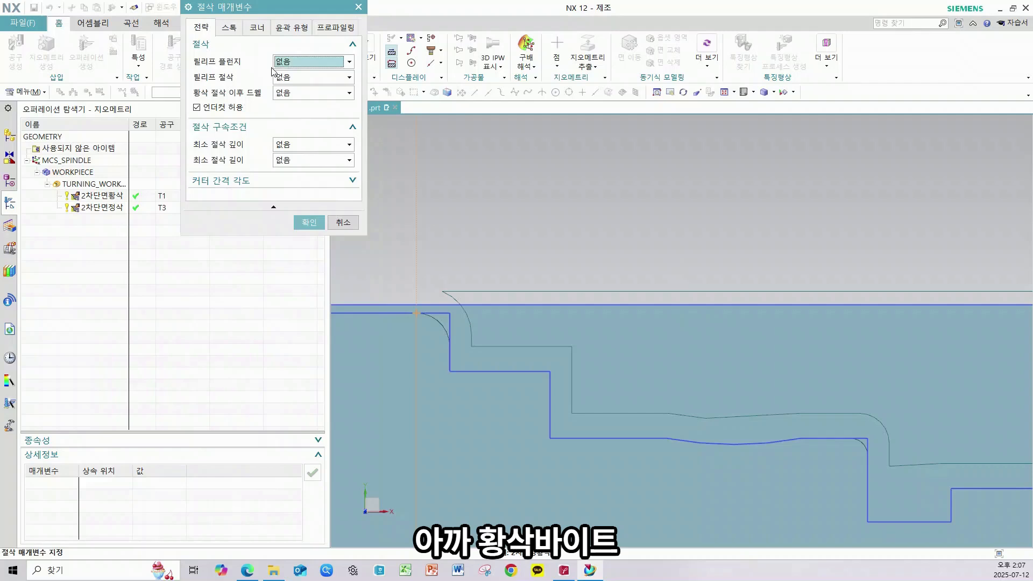
pyautogui.click(230, 27)
pyautogui.moveTo(296, 60); pyautogui.dragTo(375, 67)
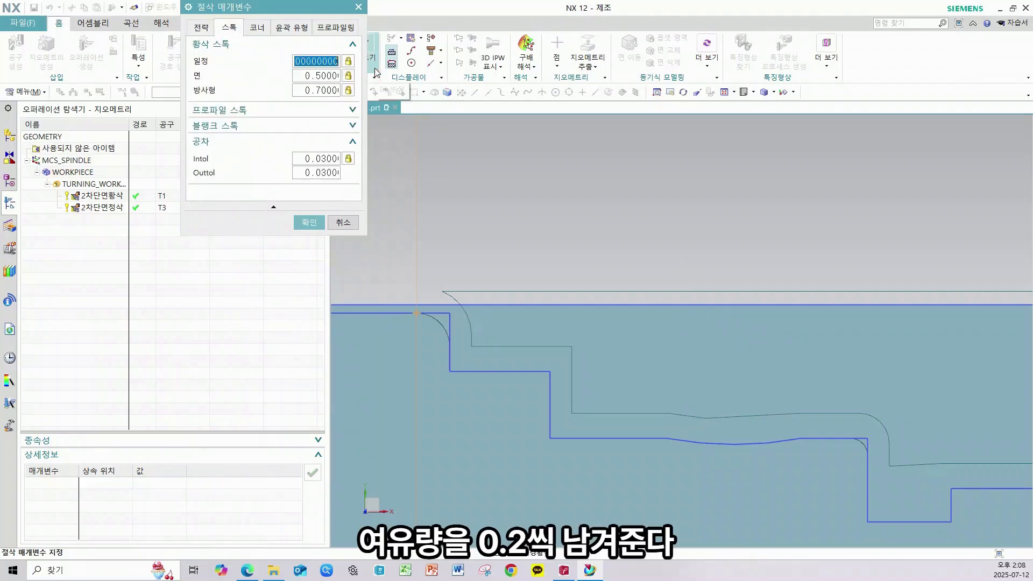
pyautogui.write('0.2')
pyautogui.press('Tab')
pyautogui.write('0')
pyautogui.press('Tab')
pyautogui.write('0')
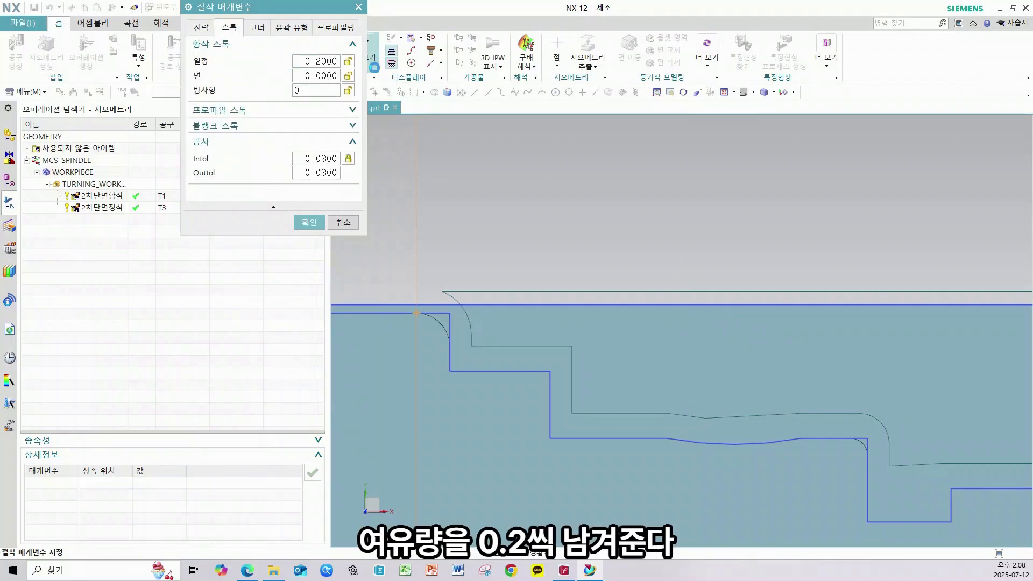
pyautogui.press('Tab')
pyautogui.click(307, 221)
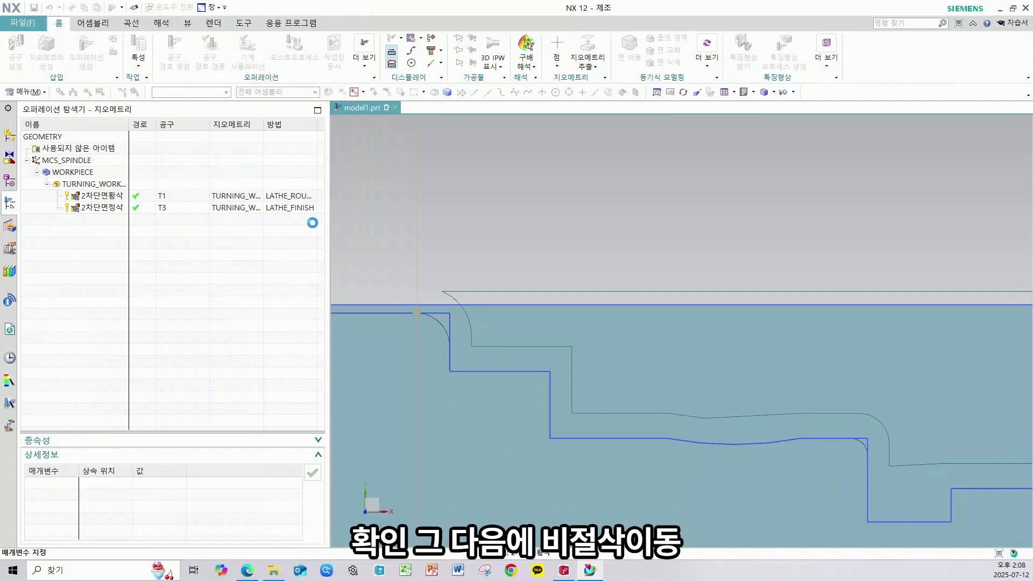
# Step: In the non-cutting moves, set the approach motion to the start point to 직접 with a WCS point at XC 5, YC 28
pyautogui.click(350, 384)
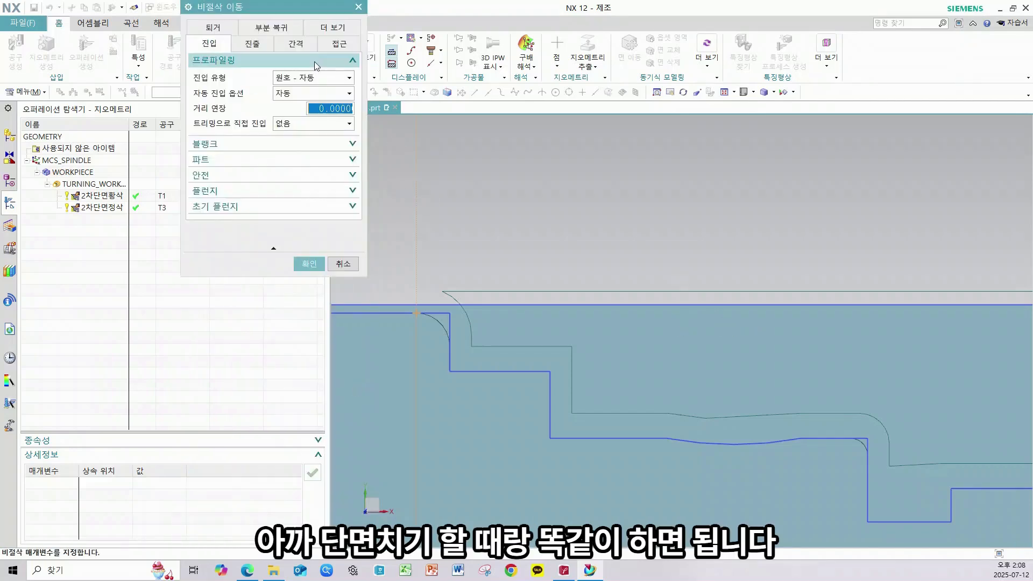
pyautogui.click(338, 47)
pyautogui.click(302, 116)
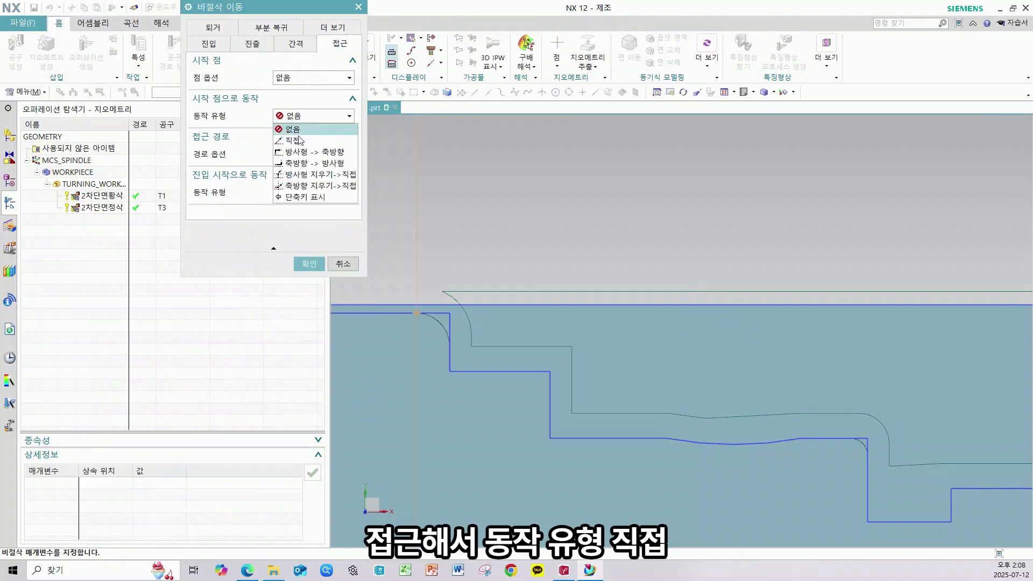
pyautogui.click(298, 143)
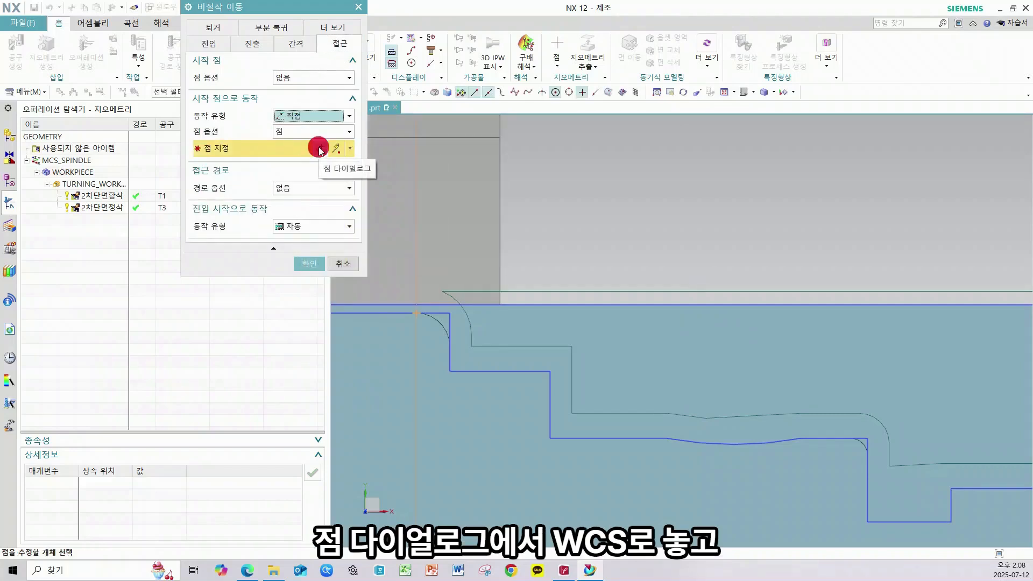
pyautogui.click(323, 165)
pyautogui.click(317, 120)
pyautogui.click(302, 144)
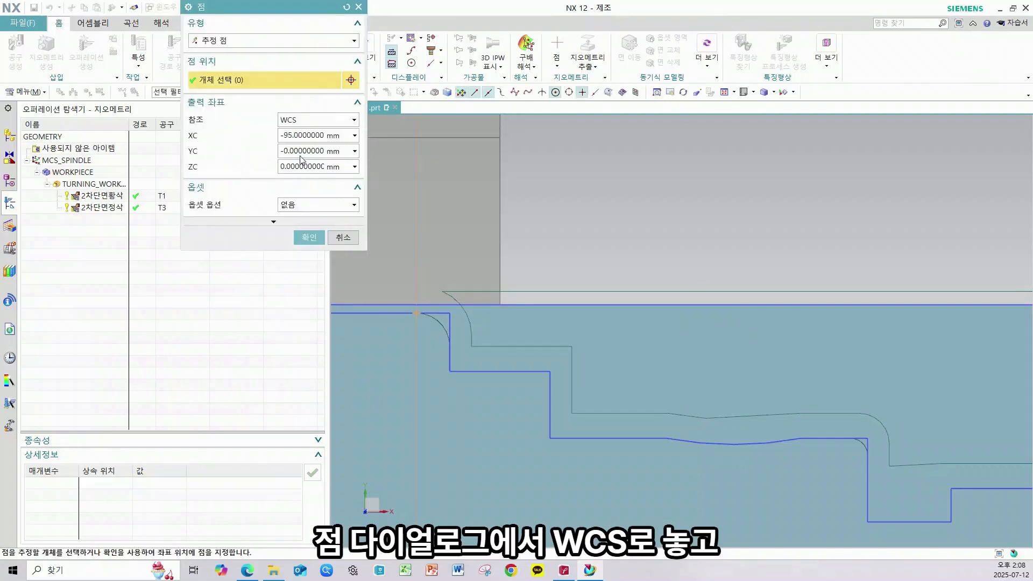
pyautogui.write('5')
pyautogui.press('Tab')
pyautogui.write('28')
pyautogui.press('Tab')
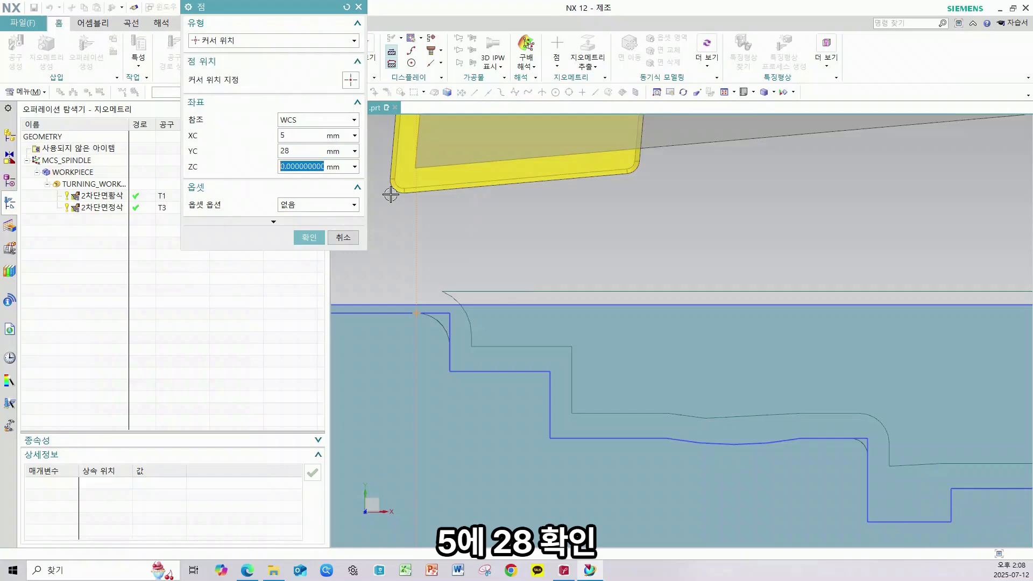
pyautogui.click(309, 237)
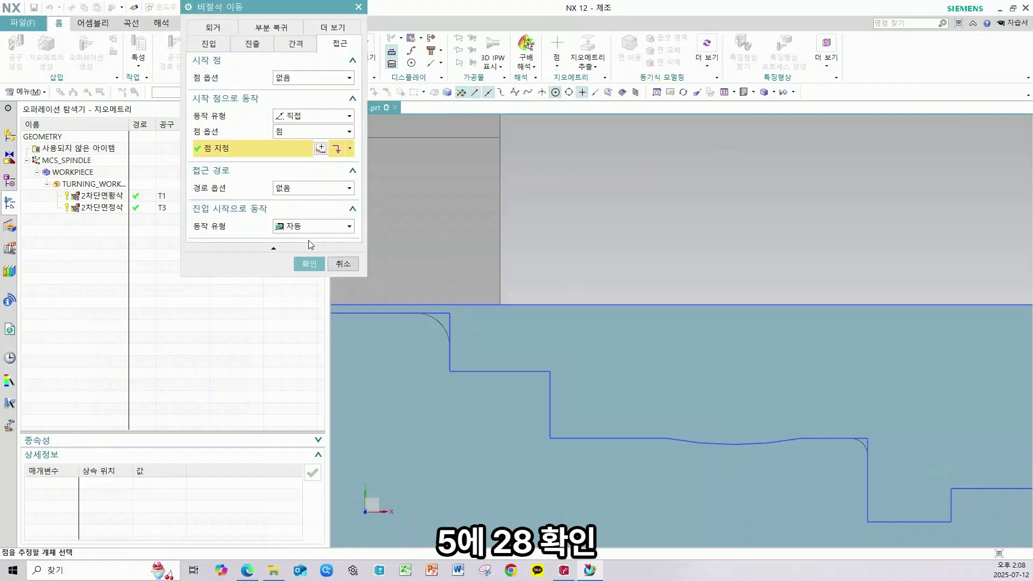
# Step: Set the departure motion to the return point to 직접 with point option 시작과 동일, and accept the non-cutting moves
pyautogui.click(209, 30)
pyautogui.click(293, 152)
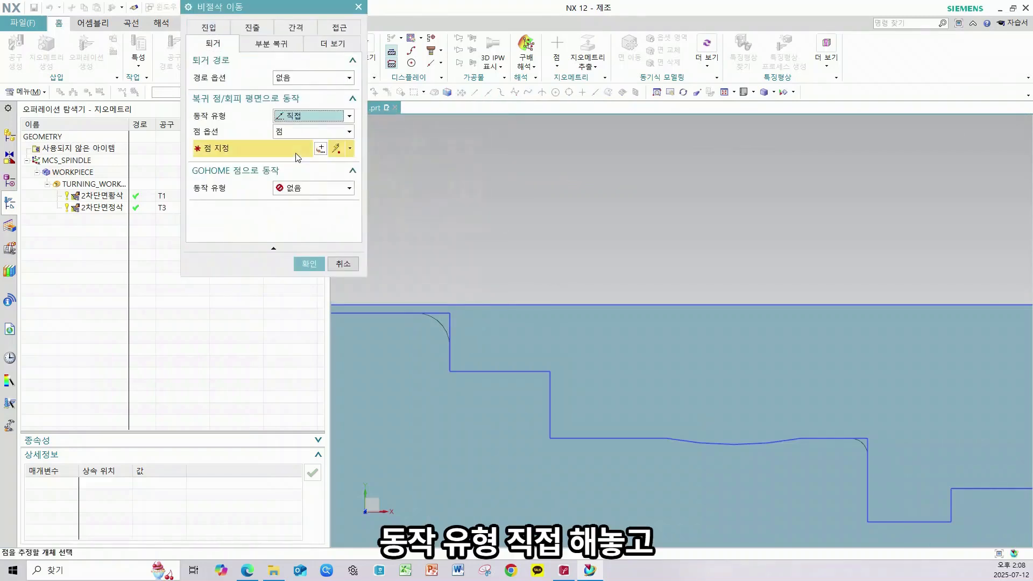
pyautogui.click(309, 132)
pyautogui.click(300, 193)
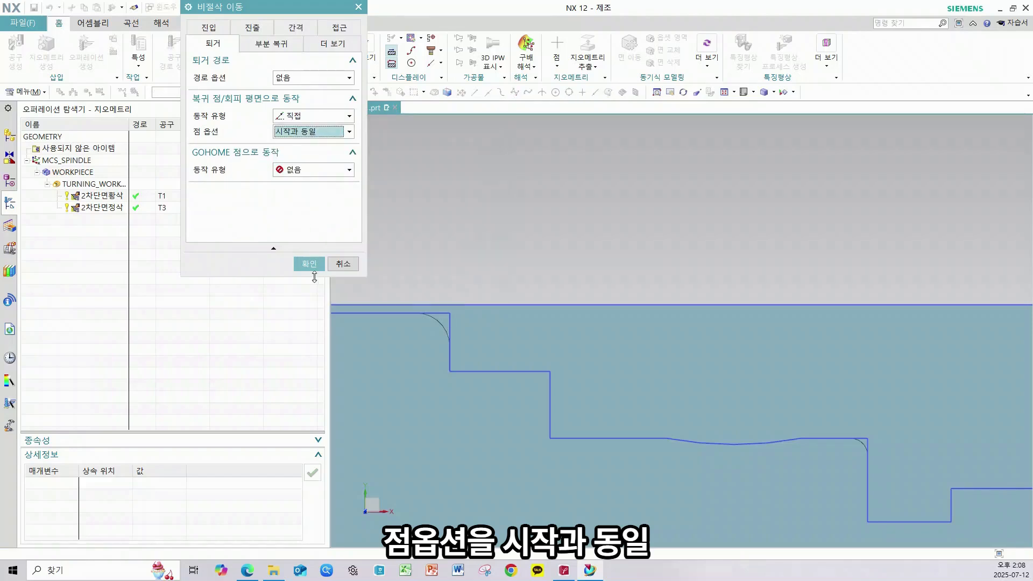
pyautogui.click(310, 264)
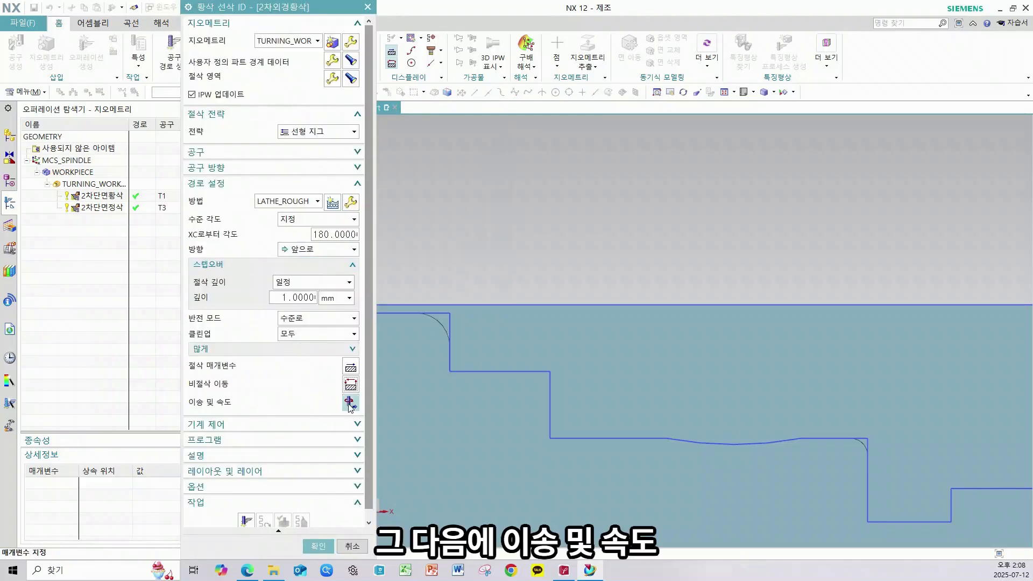
# Step: In the feeds and speeds of 2차외경황삭, set the surface speed to 180 smm, 최소 RPM to 2000 and cutting feed to 0.2 mmpr, and accept
pyautogui.click(349, 403)
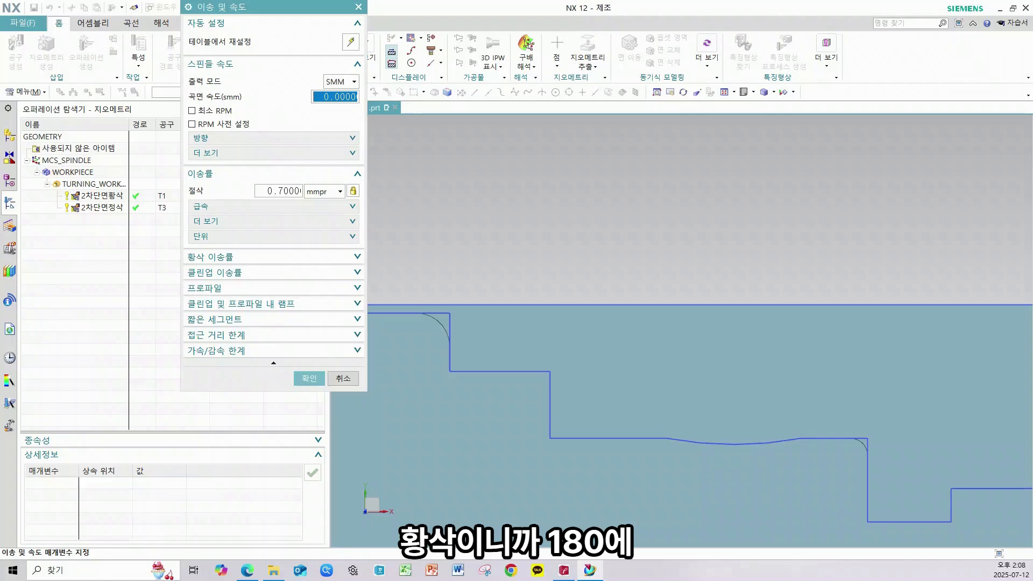
pyautogui.click(213, 111)
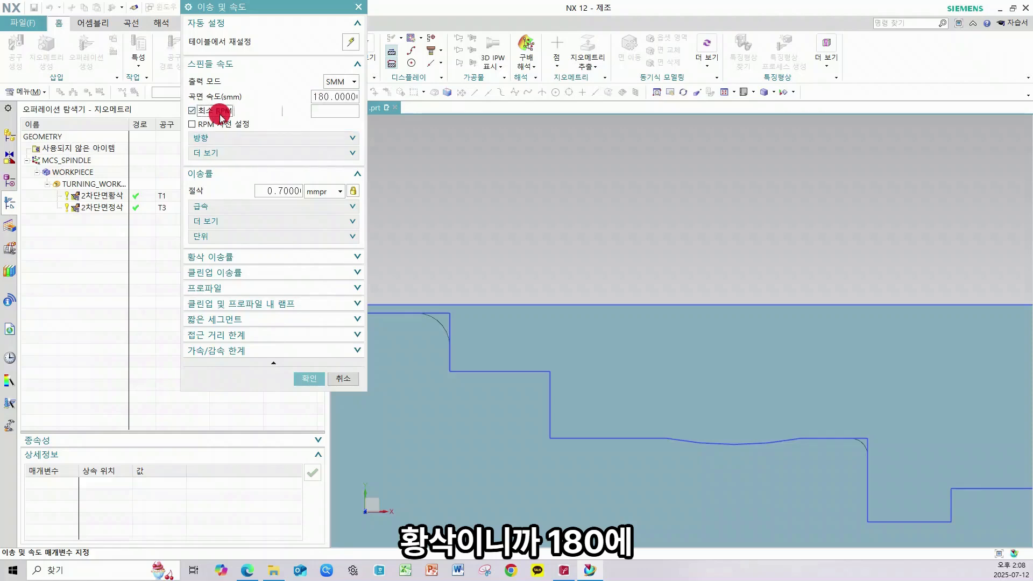
pyautogui.write('2000')
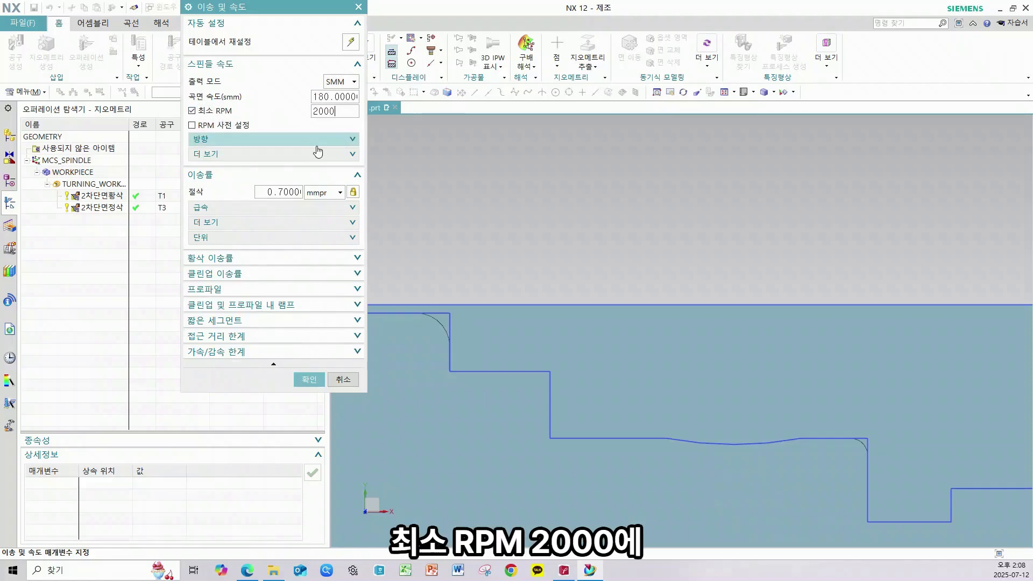
pyautogui.press('Tab')
pyautogui.press('Tab')
pyautogui.write('0')
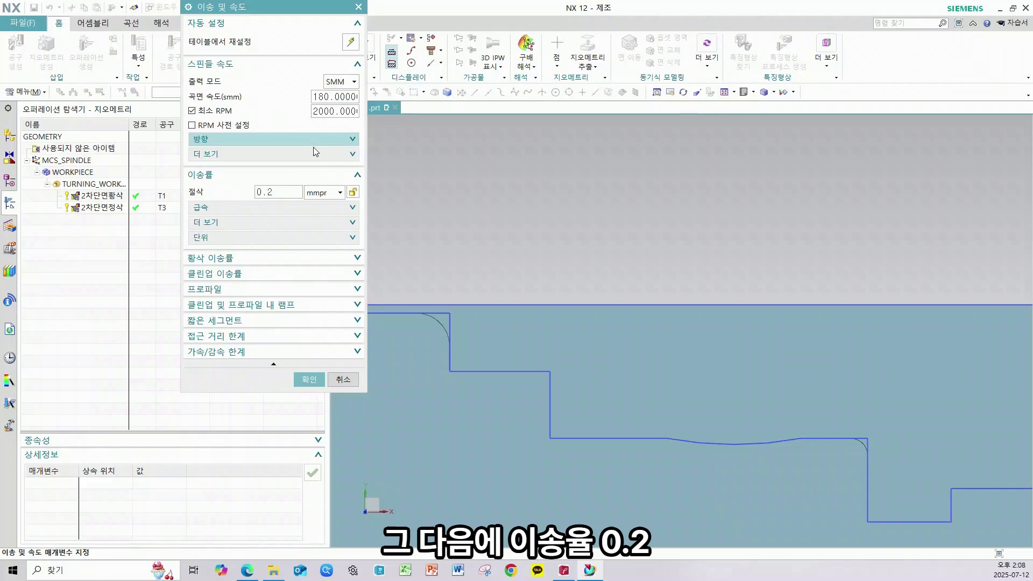
pyautogui.click(309, 379)
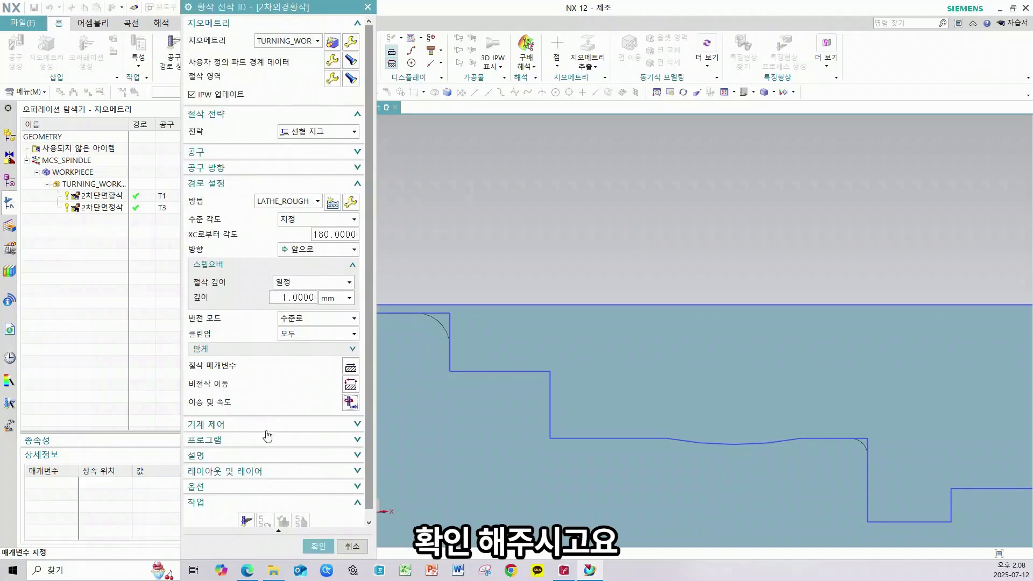
# Step: Generate the 2차외경황삭 tool path, examine the cuts along the stepped profile and accept the operation
pyautogui.click(245, 519)
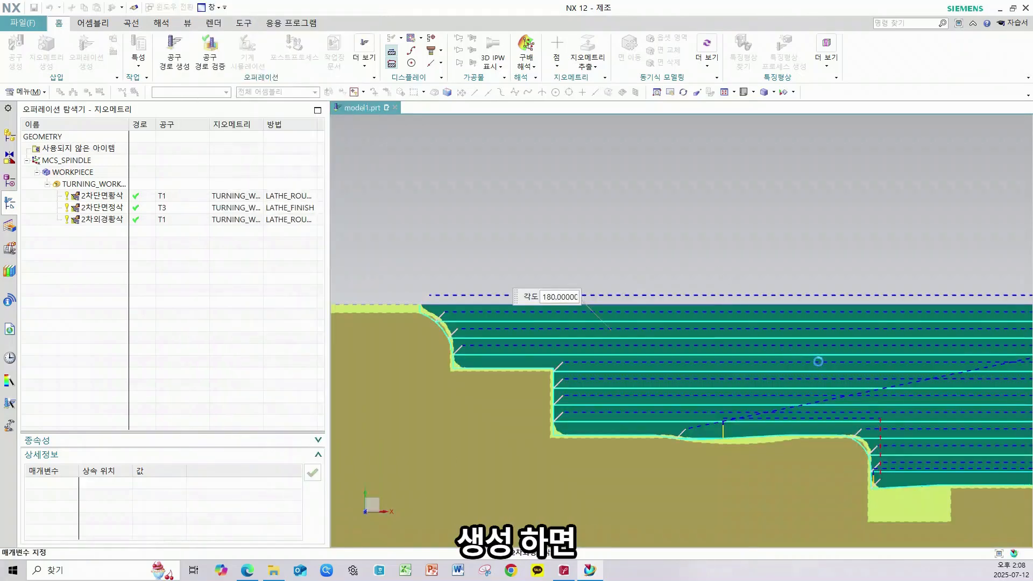
pyautogui.scroll(-3, 814, 389)
pyautogui.scroll(3, 883, 422)
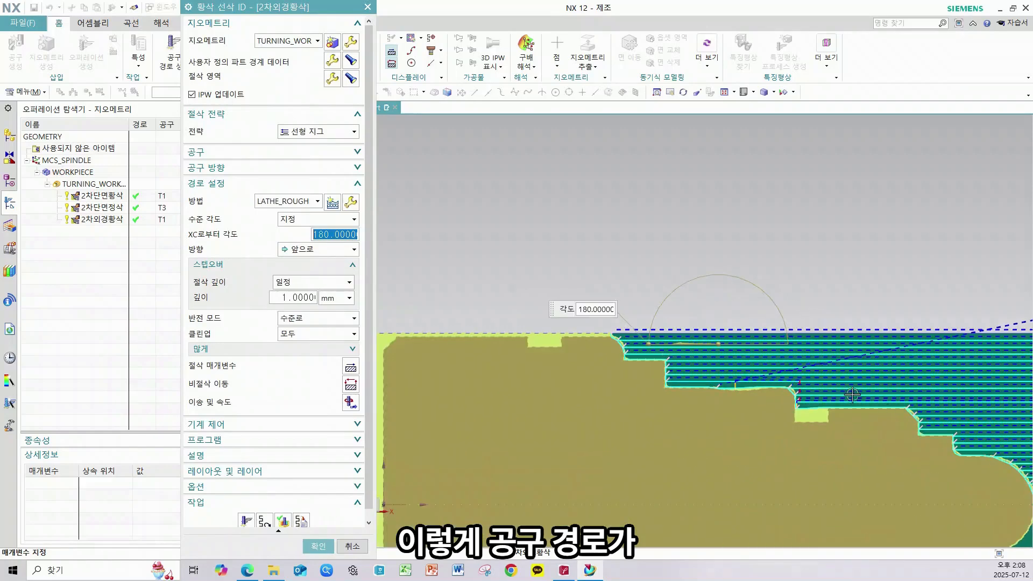
pyautogui.keyDown('shift'); pyautogui.moveTo(774, 351); pyautogui.dragTo(664, 291, button='middle'); pyautogui.keyUp('shift')
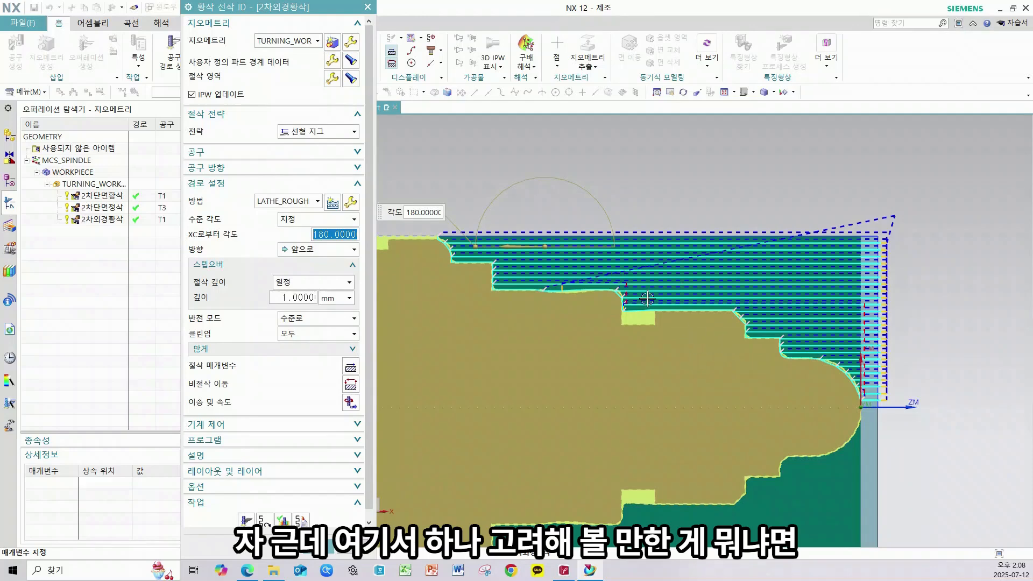
pyautogui.scroll(5, 648, 299)
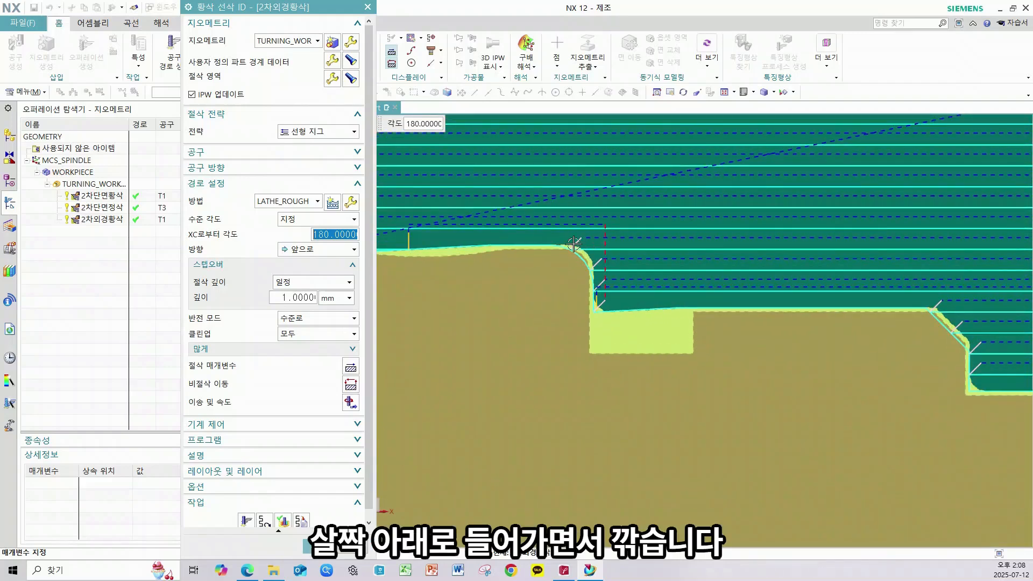
pyautogui.scroll(-5, 692, 274)
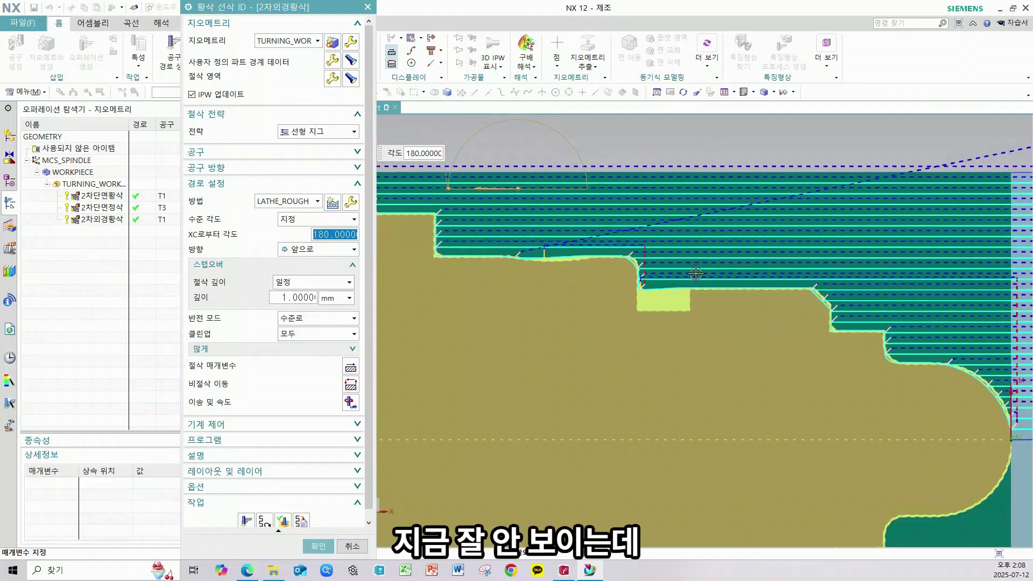
pyautogui.click(316, 547)
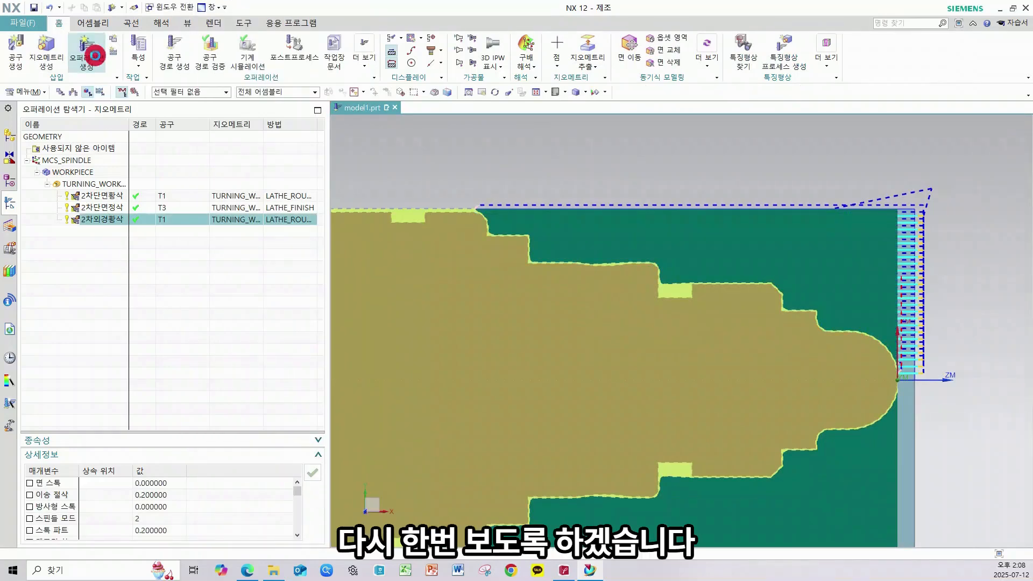
# Step: Create a FINISH_TURN_OD turning operation named 2차외경정삭 with tool T3, TURNING_WORKPIECE geometry and method LATHE_FINISH
pyautogui.click(86, 50)
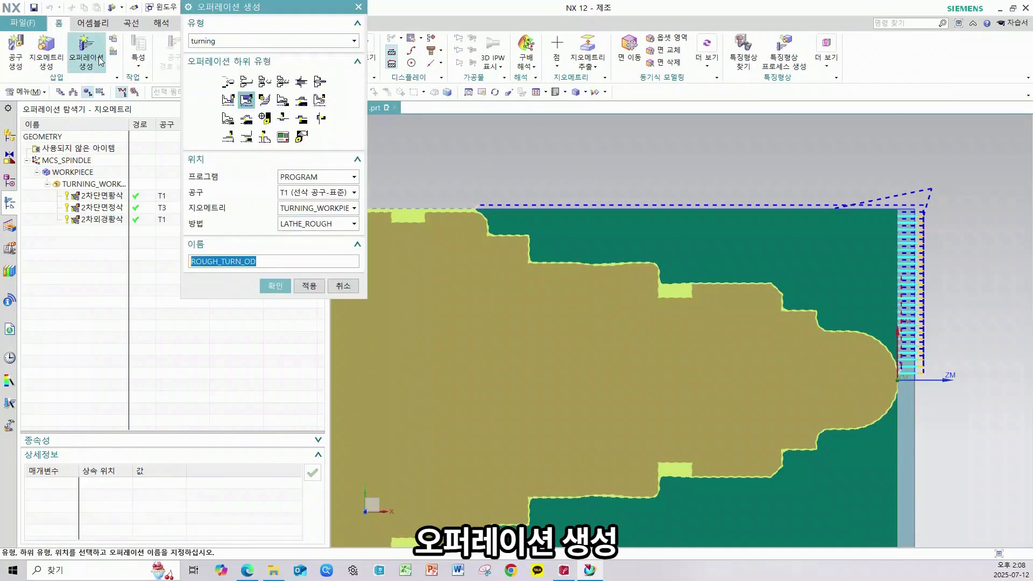
pyautogui.click(321, 103)
pyautogui.click(318, 192)
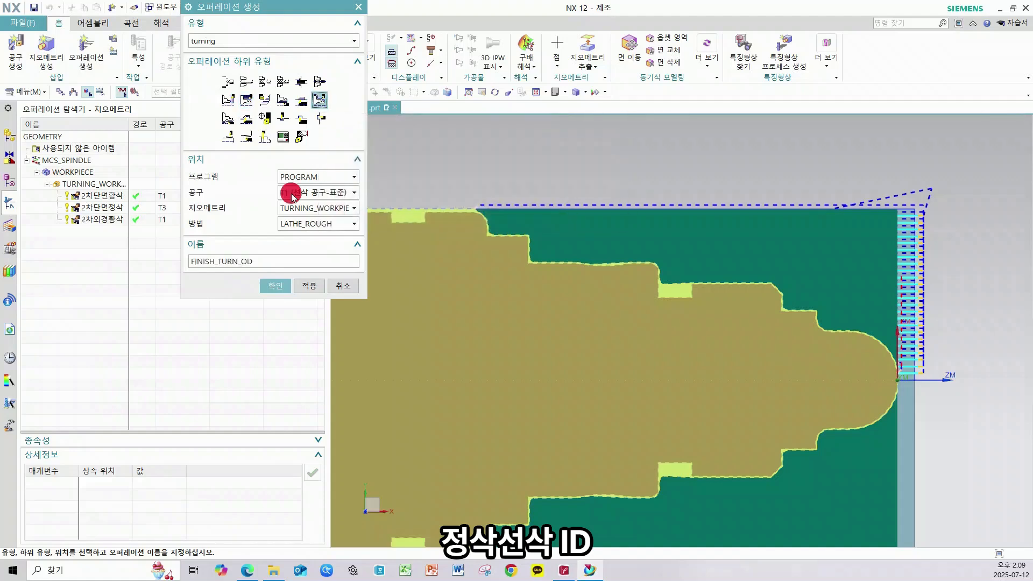
pyautogui.click(305, 206)
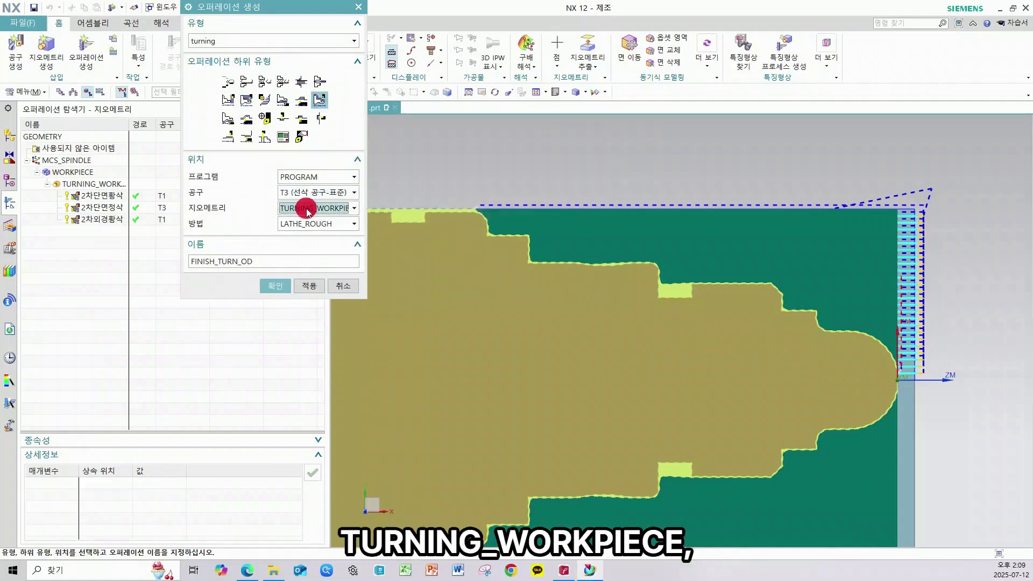
pyautogui.click(317, 223)
pyautogui.click(293, 258)
pyautogui.doubleClick(255, 267)
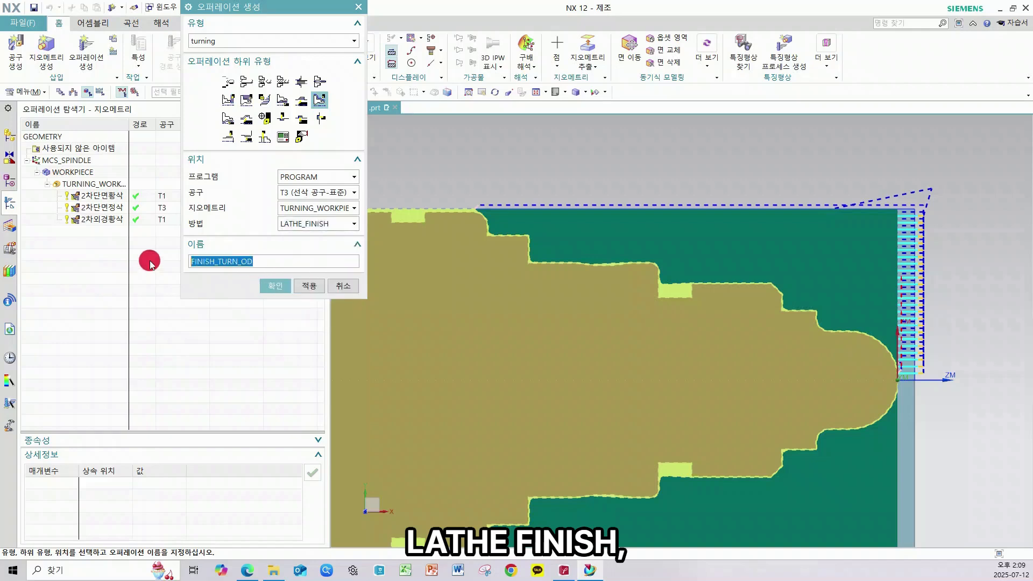
pyautogui.write('2차외경정삭')
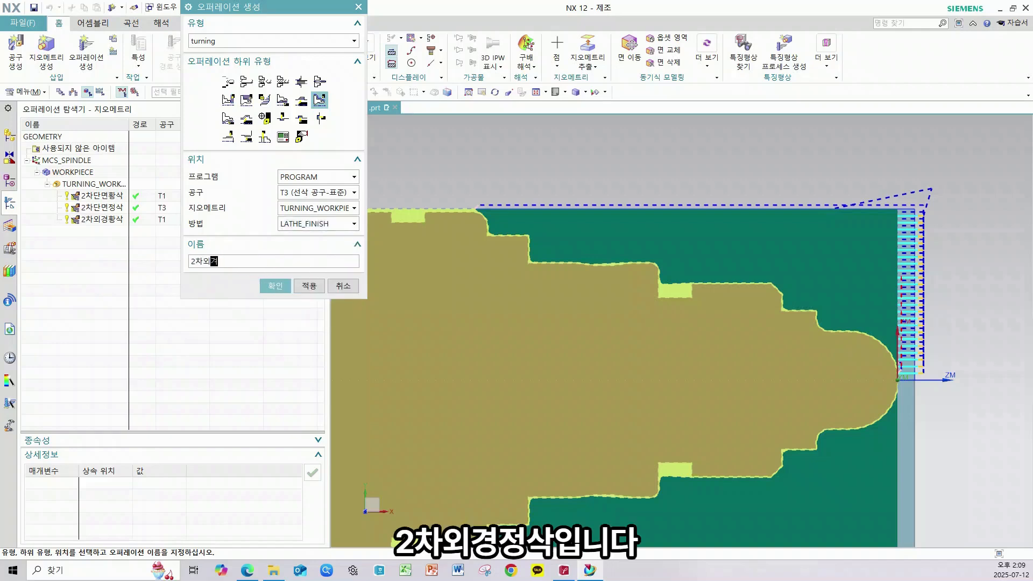
pyautogui.click(275, 286)
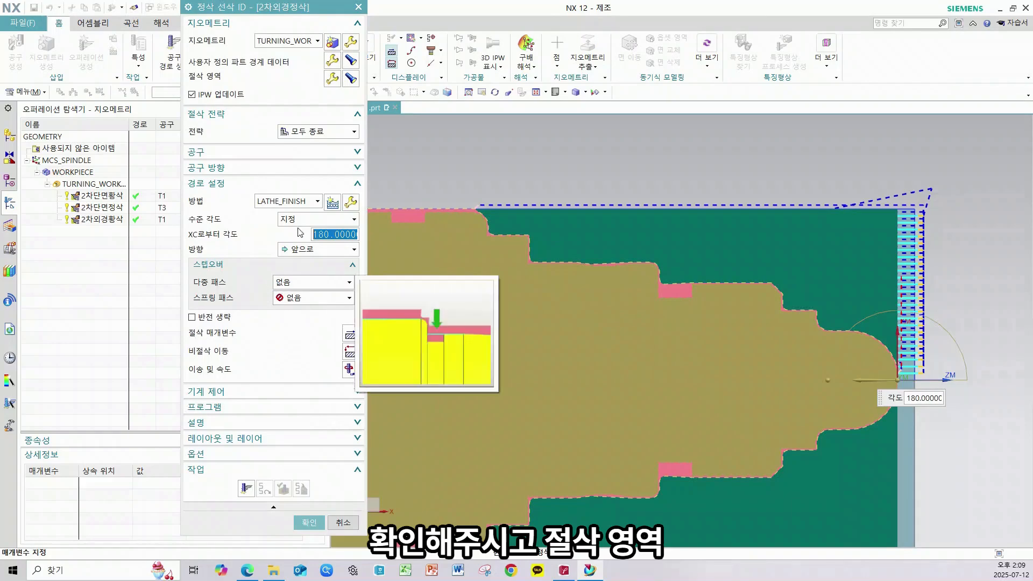
# Step: Limit the cut region of 2차외경정삭 with axial trim plane 1 by a point at the outer end of the large-diameter corner arc, and accept
pyautogui.click(333, 79)
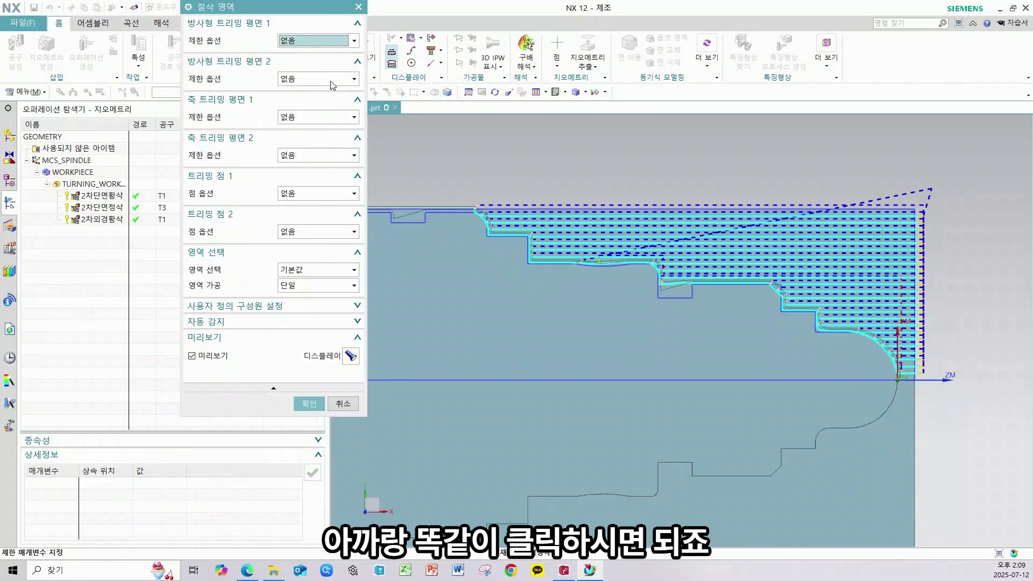
pyautogui.click(305, 116)
pyautogui.click(307, 141)
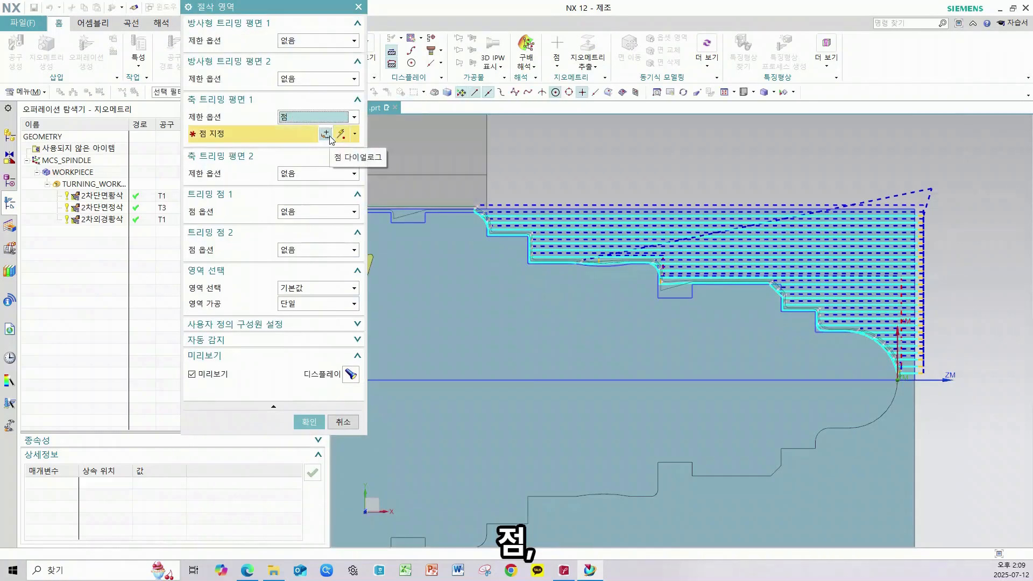
pyautogui.click(325, 134)
pyautogui.click(319, 121)
pyautogui.click(309, 157)
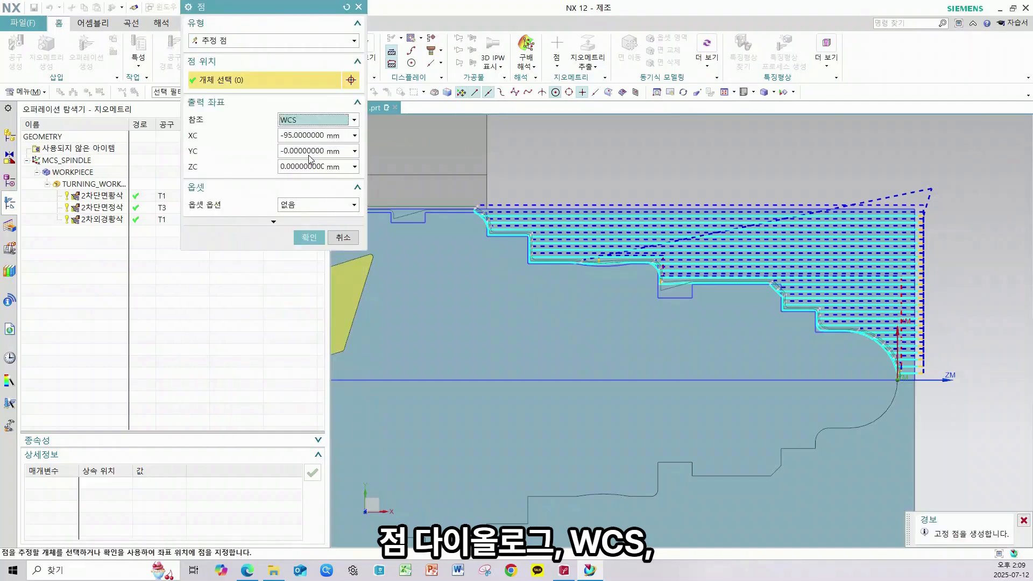
pyautogui.scroll(5, 482, 212)
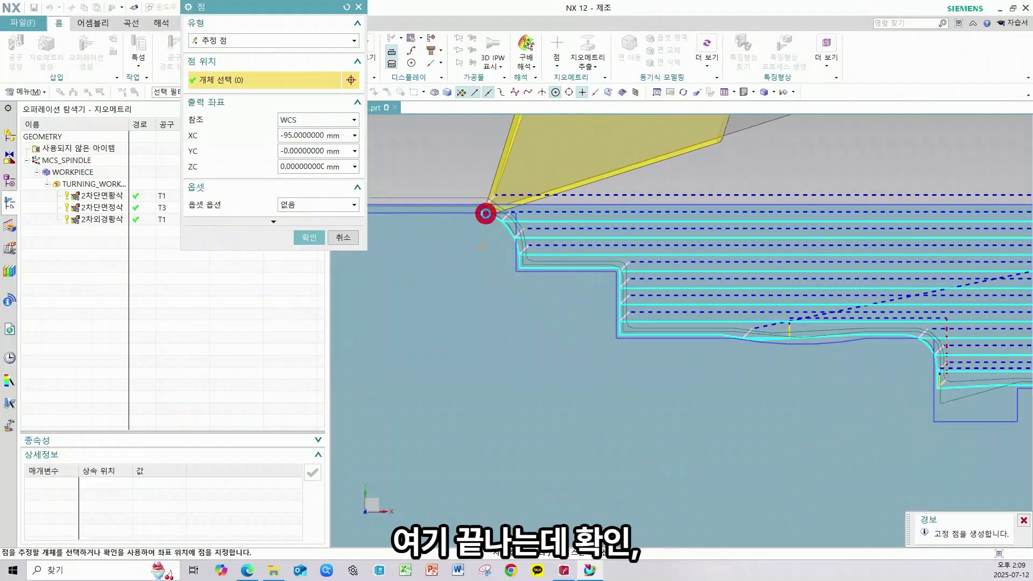
pyautogui.click(483, 213)
pyautogui.click(310, 237)
pyautogui.click(307, 418)
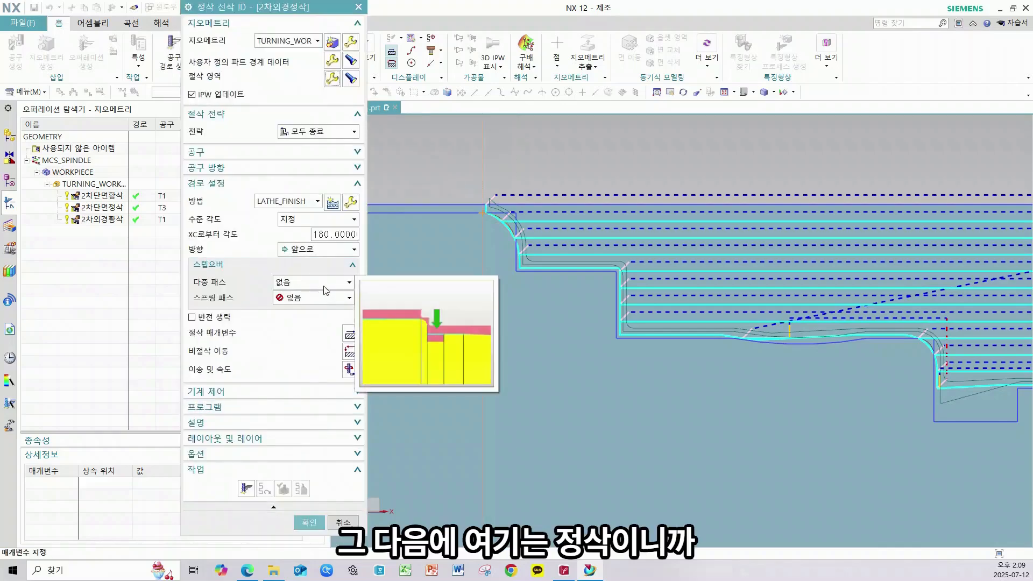
pyautogui.moveTo(314, 308)
pyautogui.mouseDown()
pyautogui.moveTo(178, 301)
pyautogui.moveTo(344, 261)
pyautogui.moveTo(310, 296)
pyautogui.moveTo(292, 298)
pyautogui.mouseUp()
pyautogui.moveTo(322, 221)
pyautogui.mouseDown()
pyautogui.moveTo(267, 253)
pyautogui.moveTo(316, 254)
pyautogui.mouseUp()
pyautogui.press('Escape')
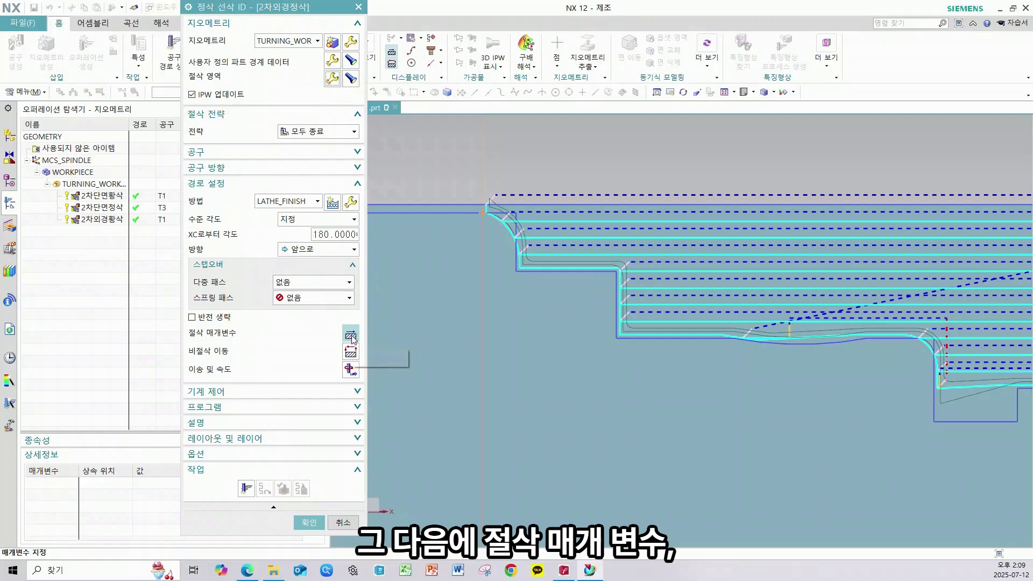
# Step: Check the finish stock values (일정, 면, 방사형) in the cutting parameters of 2차외경정삭 and accept
pyautogui.click(351, 335)
pyautogui.click(274, 43)
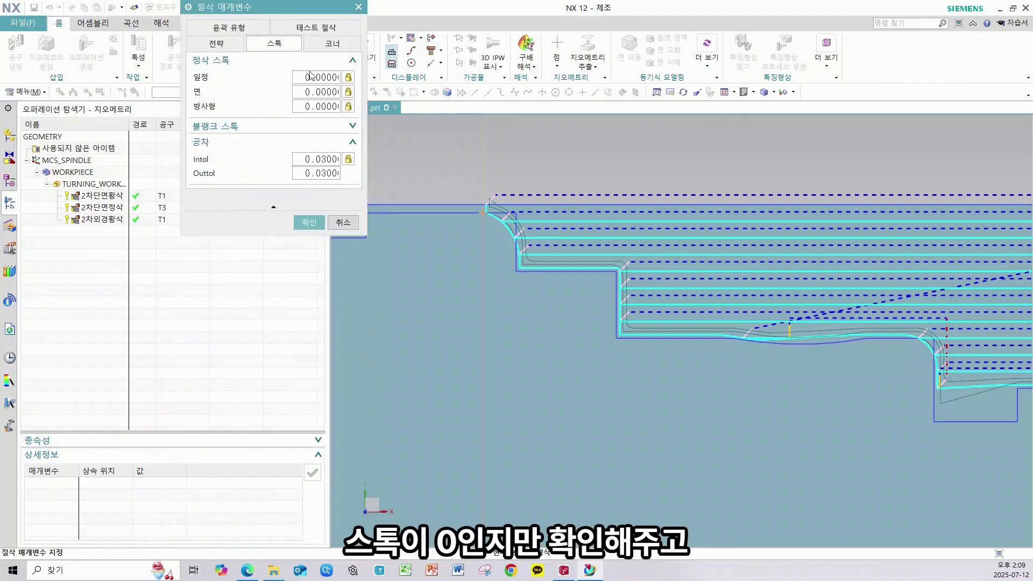
pyautogui.click(309, 222)
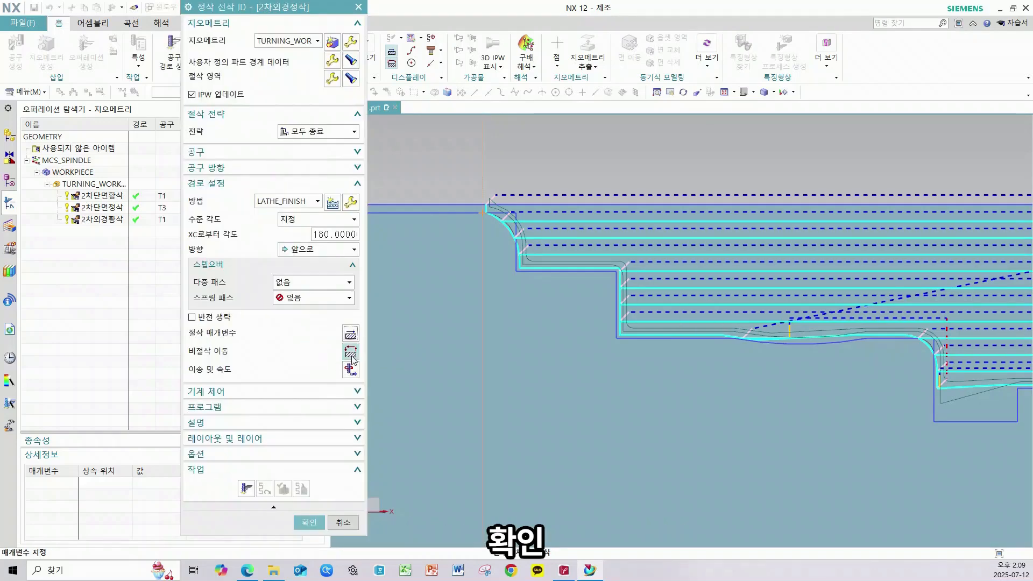
# Step: In the non-cutting moves of 2차외경정삭, set the approach motion to the start point to 직접 with a WCS point at XC 5, YC 28
pyautogui.click(351, 356)
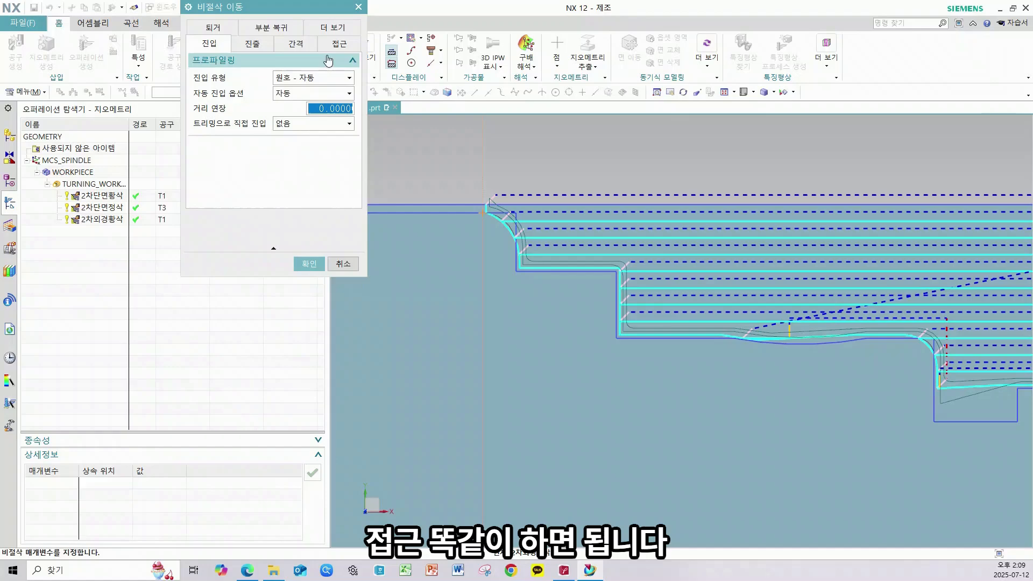
pyautogui.click(339, 43)
pyautogui.click(311, 116)
pyautogui.click(292, 141)
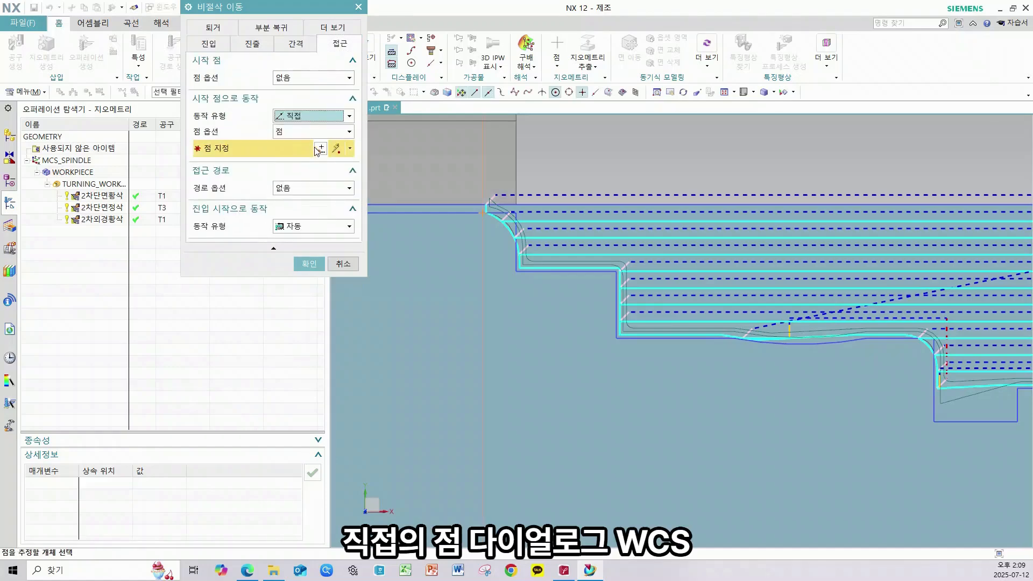
pyautogui.click(318, 150)
pyautogui.click(305, 119)
pyautogui.click(298, 141)
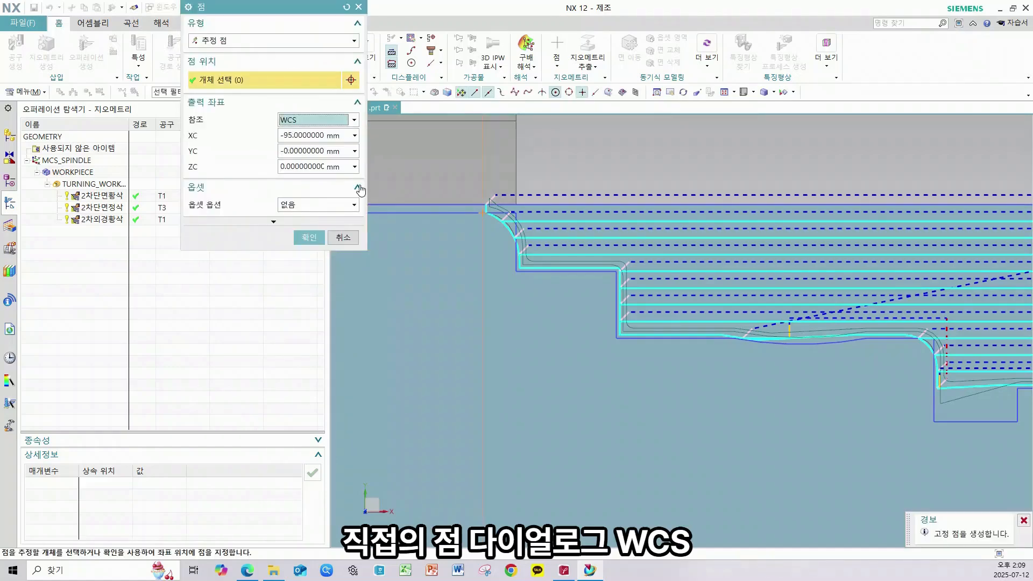
pyautogui.write('5')
pyautogui.press('Tab')
pyautogui.write('28')
pyautogui.press('Tab')
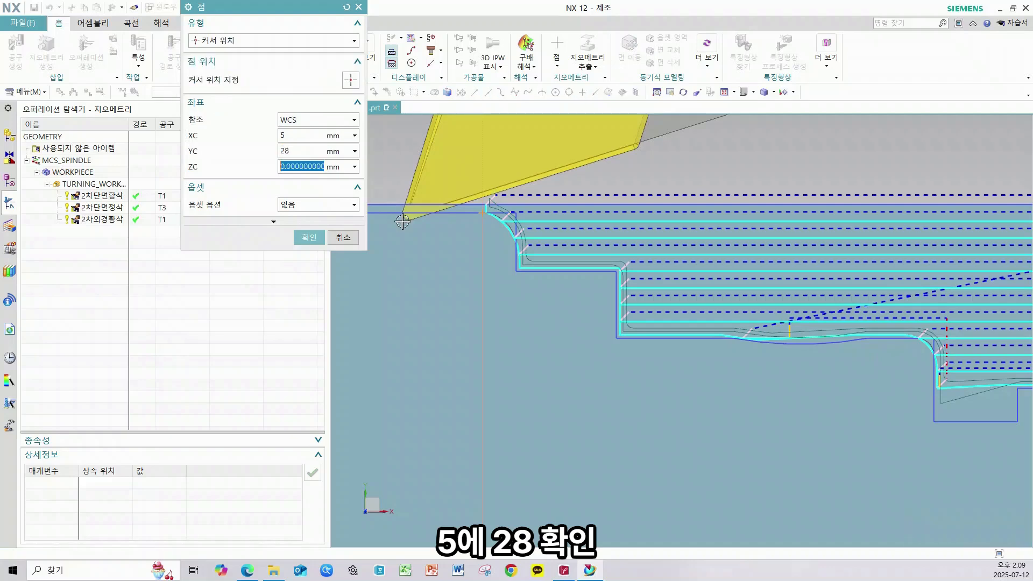
pyautogui.click(309, 231)
# Step: Set the departure motion of 2차외경정삭 to the return point to 직접 with point option 시작과 동일, and accept the non-cutting moves
pyautogui.click(217, 30)
pyautogui.click(309, 119)
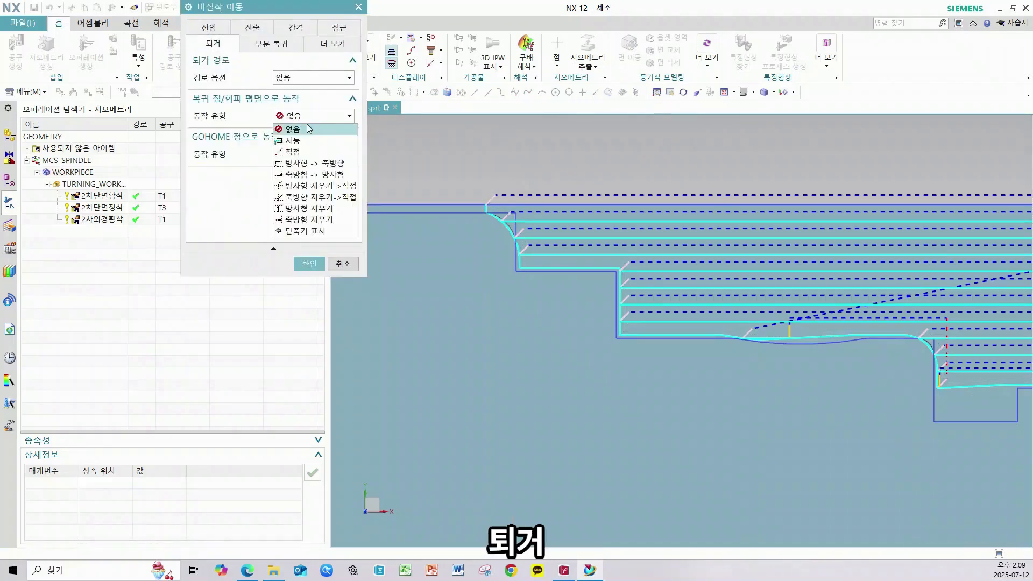
pyautogui.click(299, 151)
pyautogui.click(311, 131)
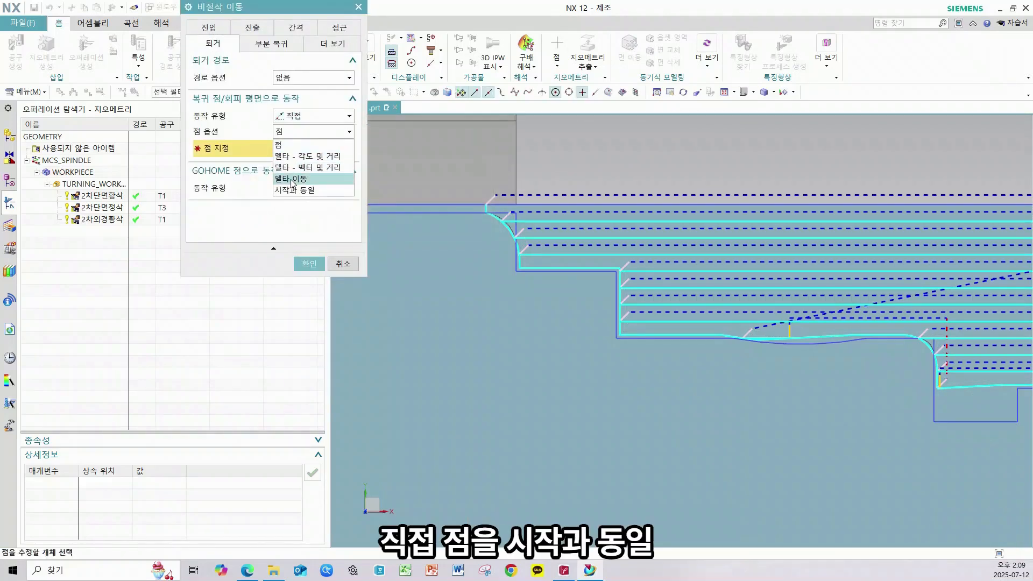
pyautogui.click(293, 190)
pyautogui.click(312, 264)
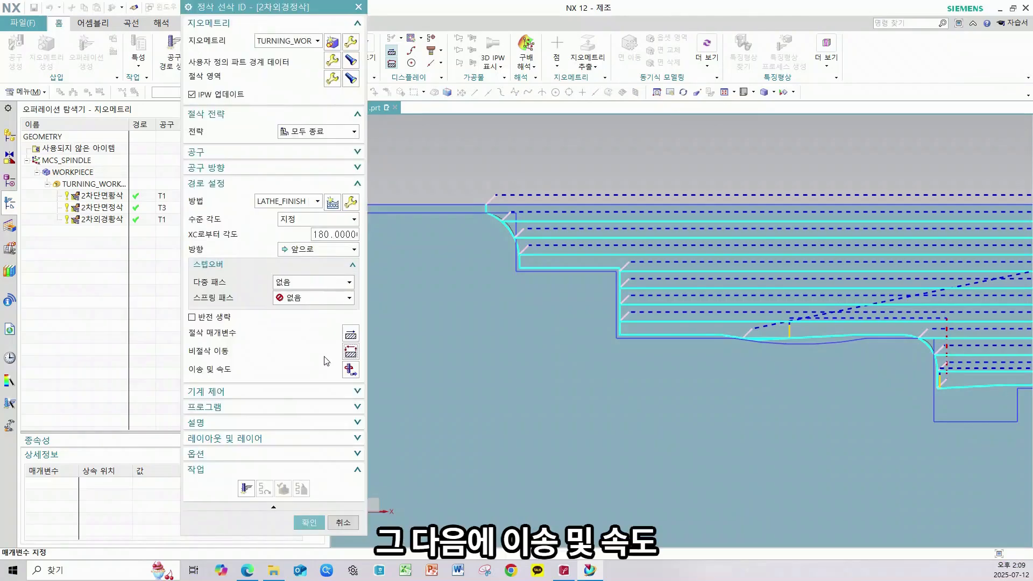
# Step: Set the feeds and speeds of 2차외경정삭 to output mode SMM, surface speed 200, 최소 RPM 2000 and cutting feed 0.1 mmpr, and accept
pyautogui.click(351, 372)
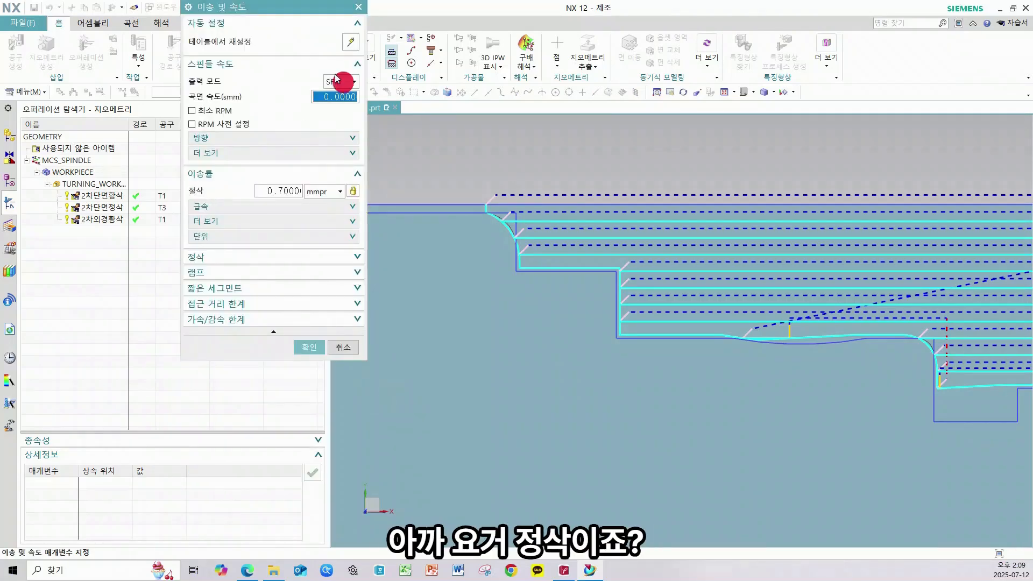
pyautogui.click(336, 80)
pyautogui.click(334, 110)
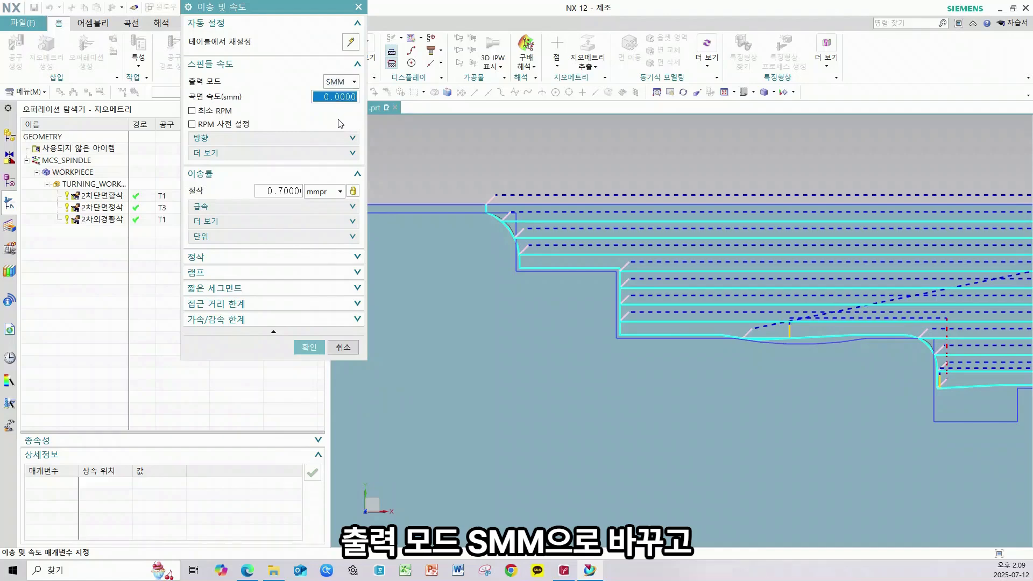
pyautogui.click(230, 115)
pyautogui.write('2000.000')
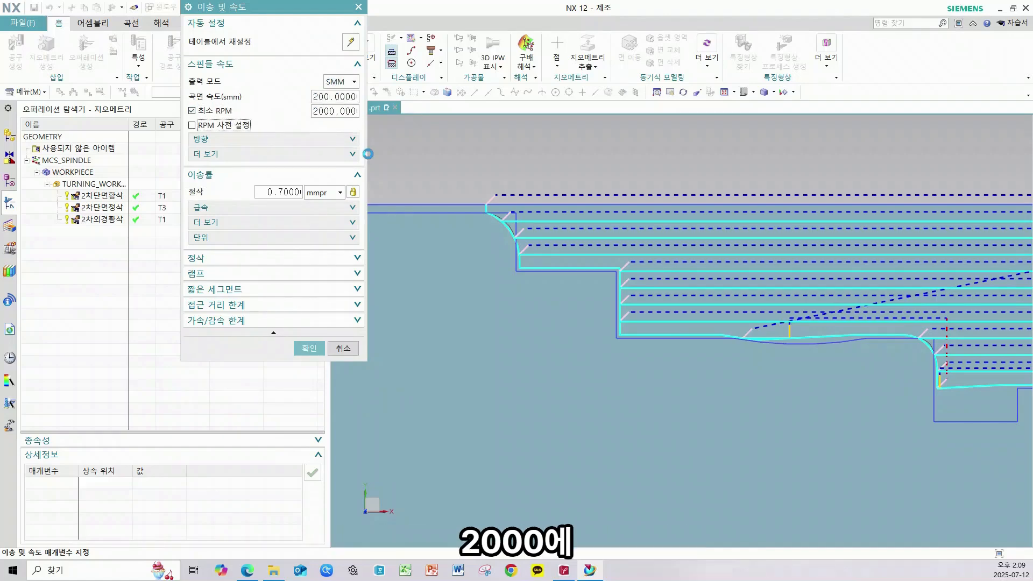
pyautogui.press('Tab')
pyautogui.write('0')
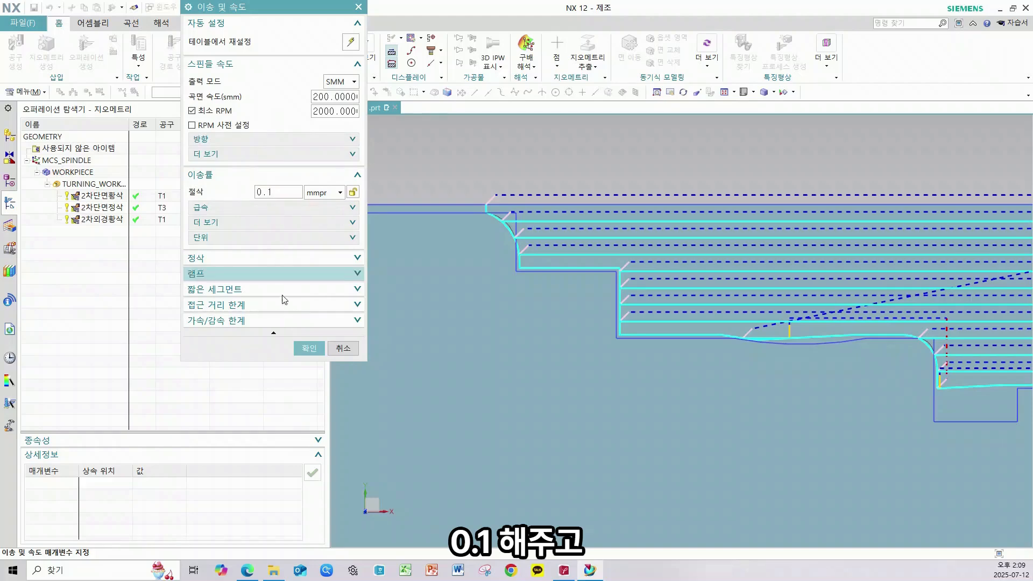
pyautogui.click(308, 347)
# Step: Generate the 2차외경정삭 toolpath and dismiss the alert about the engage start motion
pyautogui.click(247, 489)
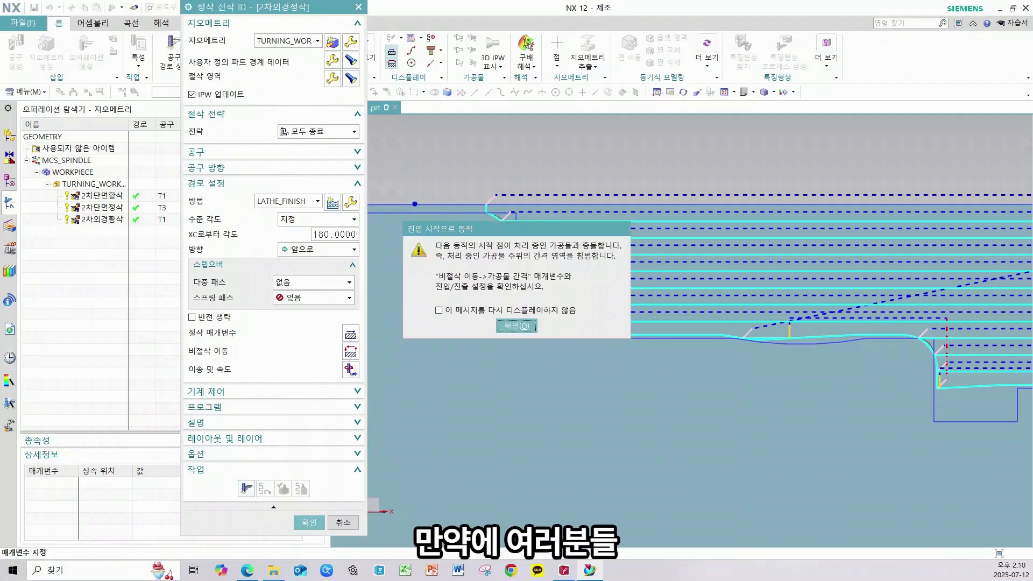
pyautogui.moveTo(417, 197); pyautogui.dragTo(531, 187)
pyautogui.moveTo(436, 285); pyautogui.dragTo(527, 285)
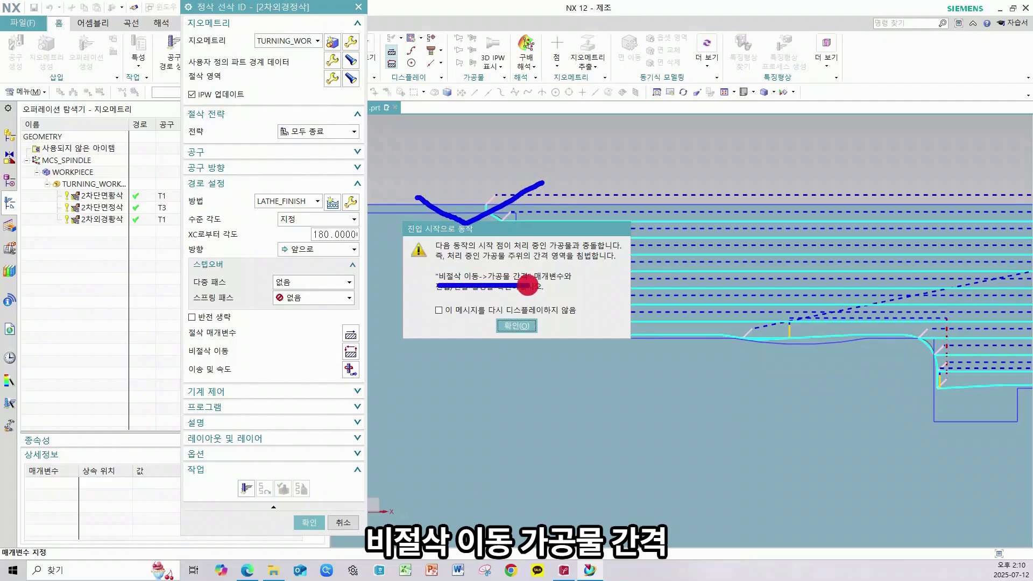
pyautogui.press('Escape')
pyautogui.click(517, 325)
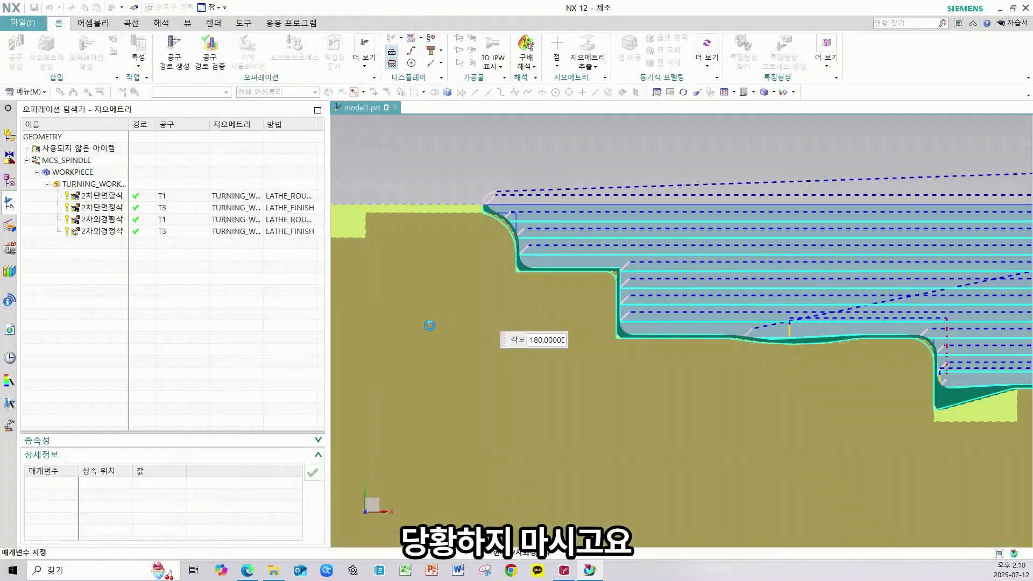
# Step: In the non-cutting moves of 2차외경정삭, set the workpiece clearances 방사형 안전 간격 and 축 안전 간격 to 0.5, and accept
pyautogui.moveTo(203, 357); pyautogui.dragTo(340, 355)
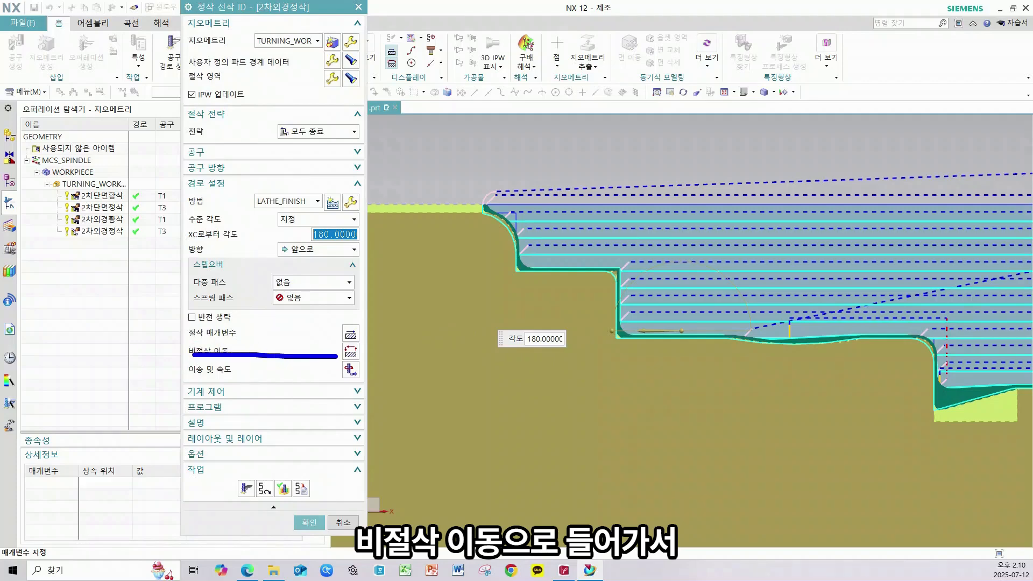
pyautogui.press('Escape')
pyautogui.click(351, 352)
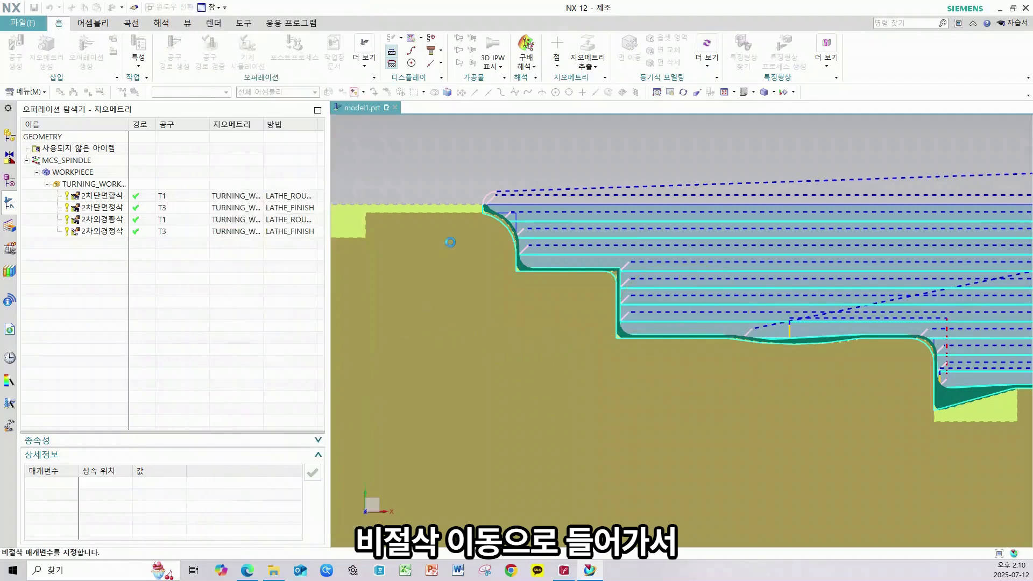
pyautogui.click(295, 31)
pyautogui.doubleClick(318, 131)
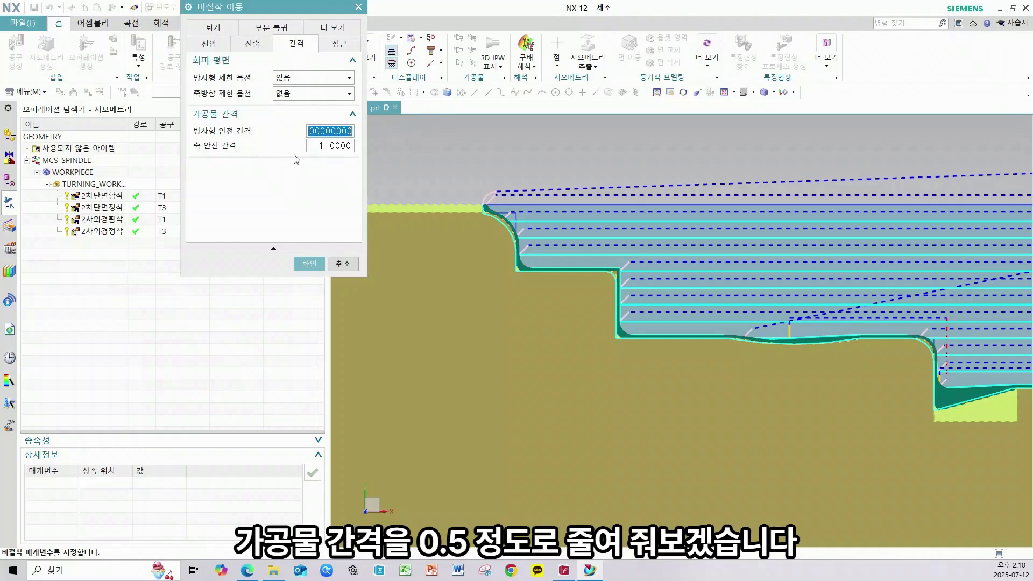
pyautogui.write('0.5')
pyautogui.press('Return')
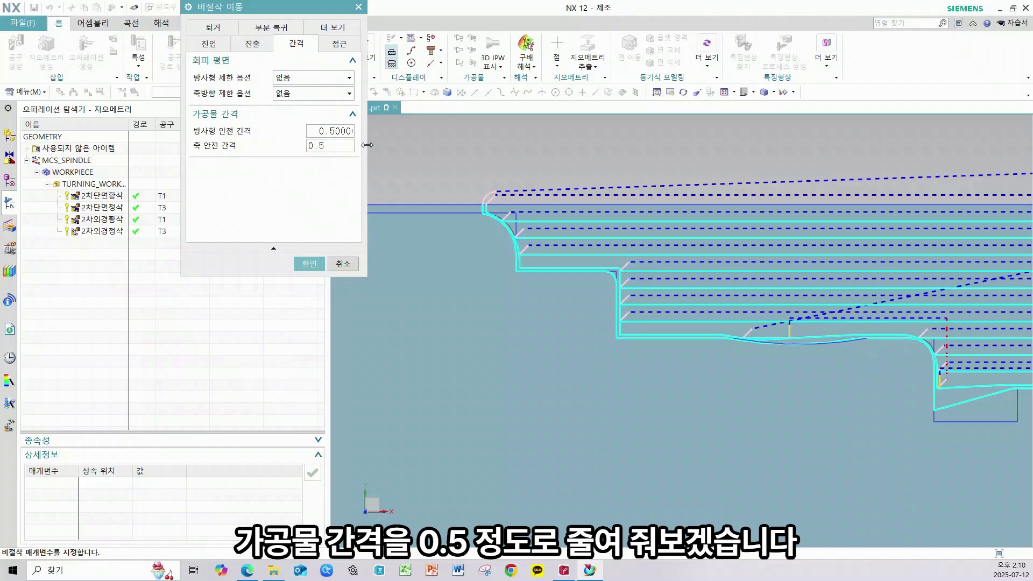
pyautogui.click(309, 262)
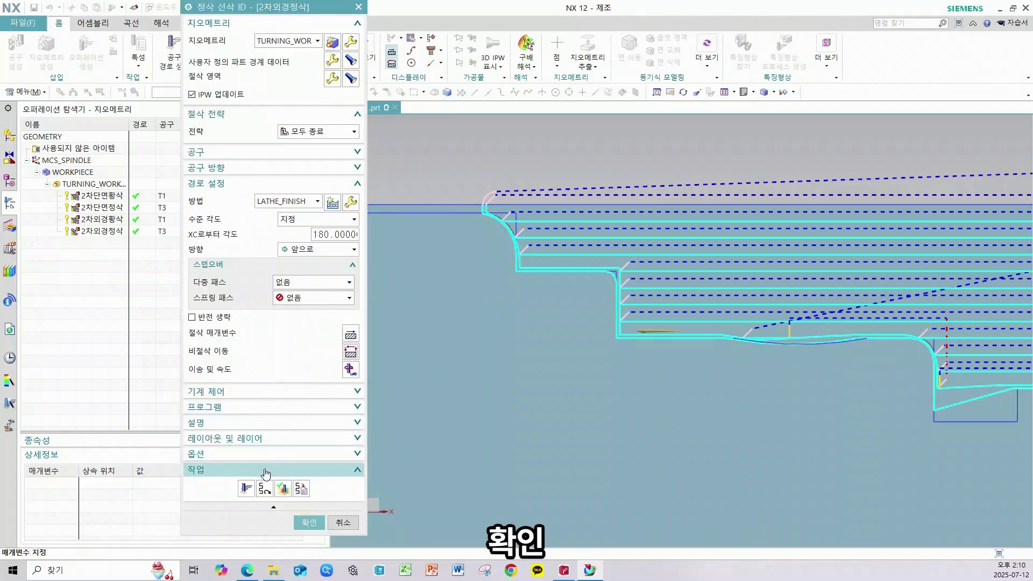
# Step: Regenerate the 2차외경정삭 toolpath, inspect the cut along the groove, and accept the operation
pyautogui.click(247, 487)
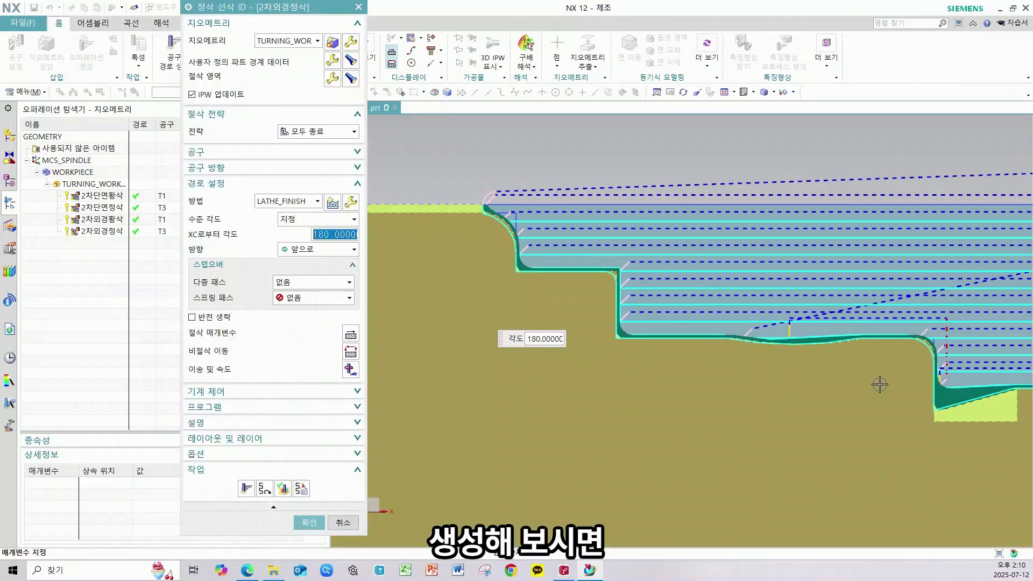
pyautogui.keyDown('shift'); pyautogui.moveTo(807, 410); pyautogui.dragTo(651, 329, button='middle'); pyautogui.keyUp('shift')
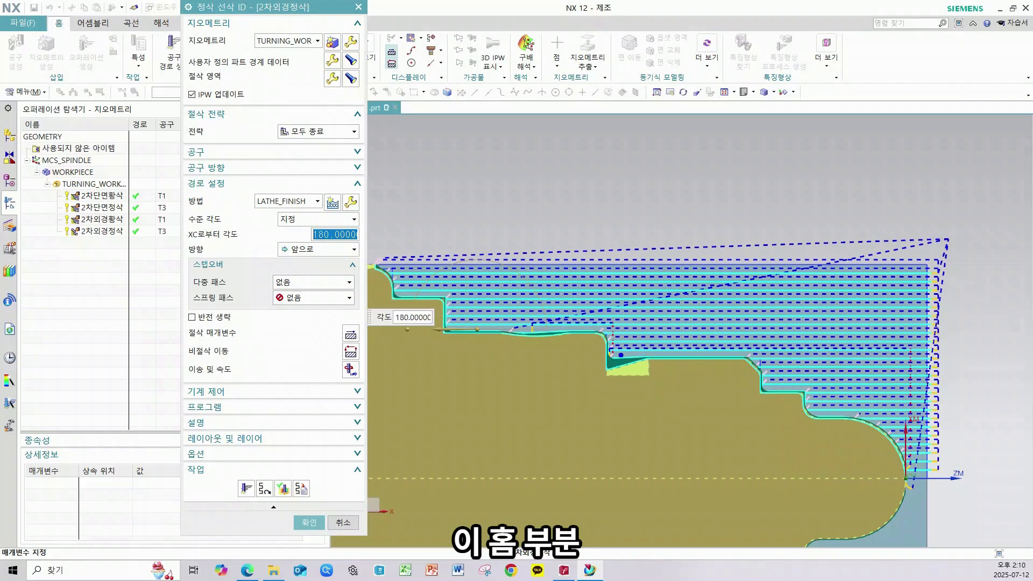
pyautogui.moveTo(651, 358); pyautogui.dragTo(614, 375)
pyautogui.press('Escape')
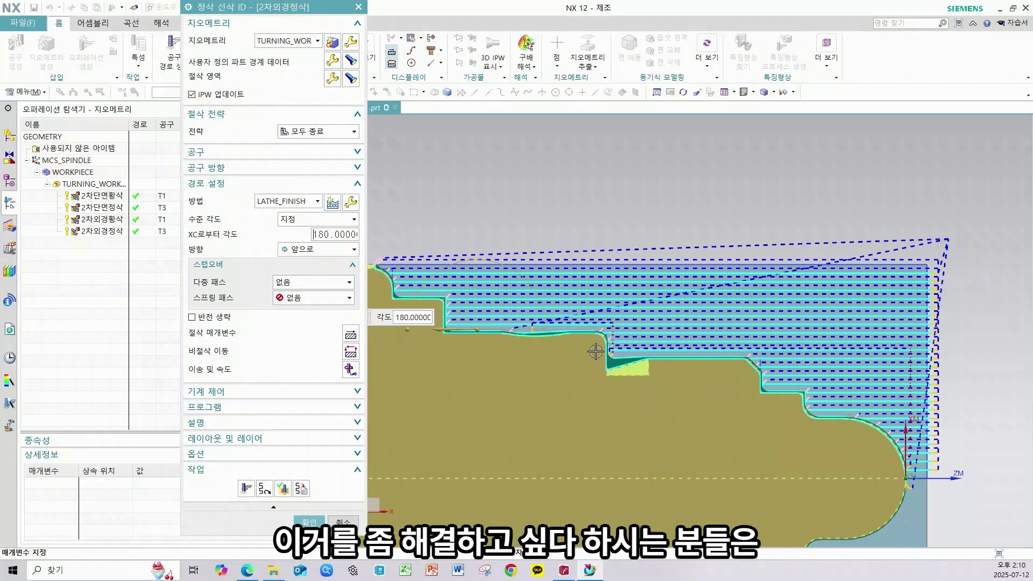
pyautogui.click(310, 523)
# Step: Open the custom part boundary data of 2차외경황삭 for editing and enlarge the dialog to show more boundary members
pyautogui.keyDown('ctrl'); pyautogui.click(118, 221); pyautogui.keyUp('ctrl')
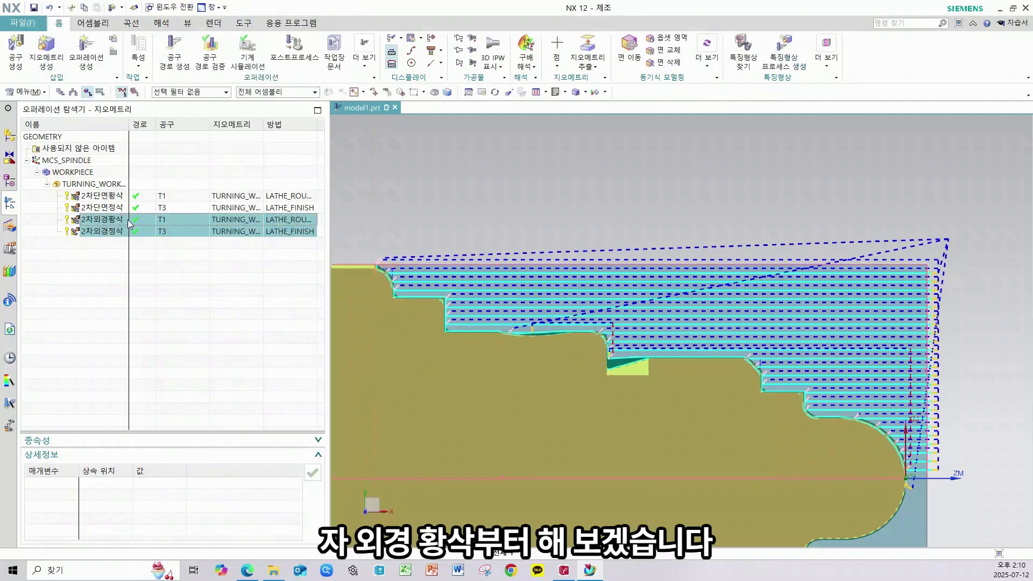
pyautogui.click(119, 220)
pyautogui.doubleClick(119, 219)
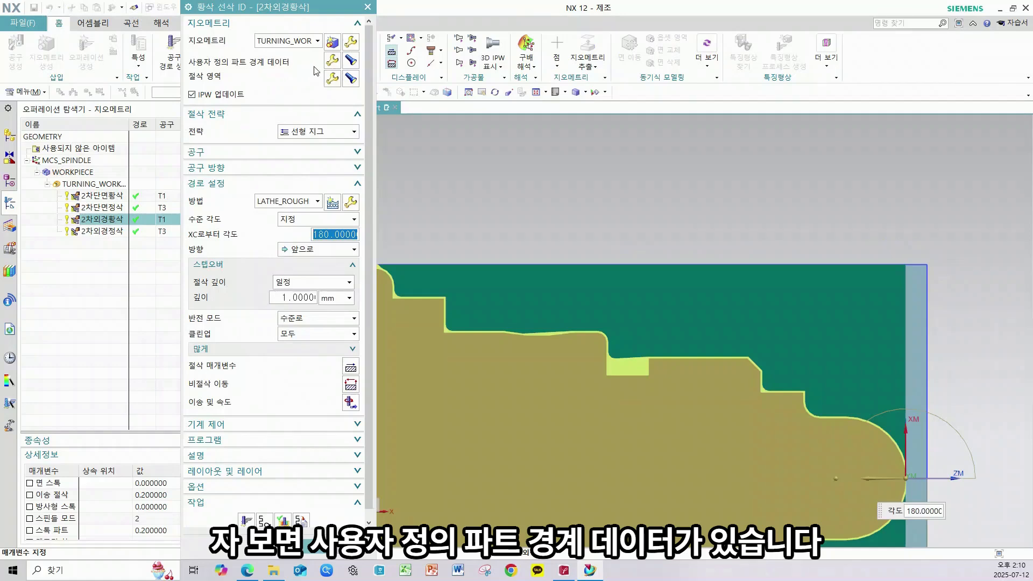
pyautogui.click(332, 61)
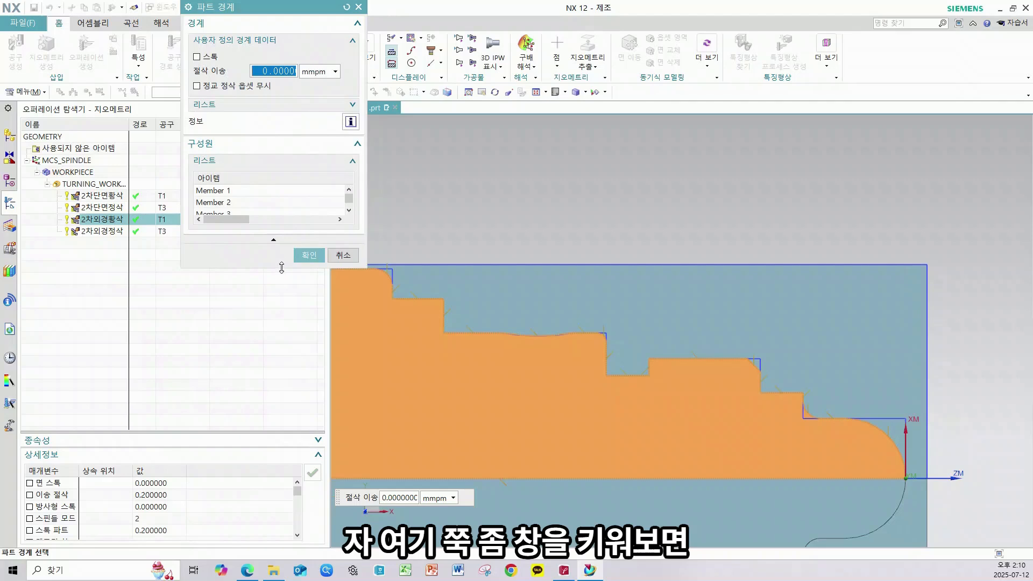
pyautogui.moveTo(282, 268); pyautogui.dragTo(281, 488)
# Step: Go through the boundary members of 2차외경황삭 to identify which ones form the groove
pyautogui.click(211, 278)
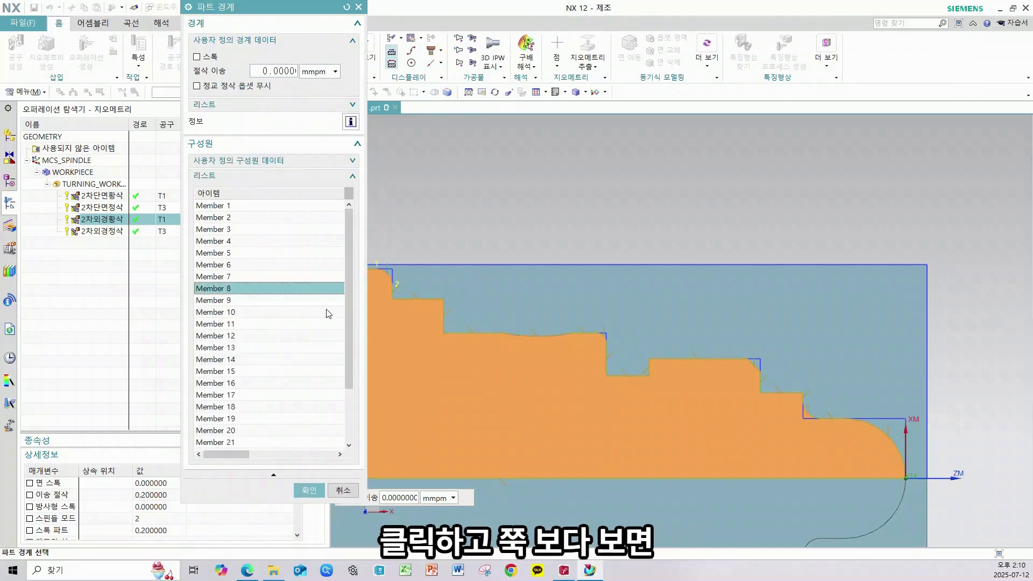
pyautogui.press('Down')
pyautogui.press('Down')
pyautogui.press('Down')
pyautogui.press('Down')
pyautogui.press('Down')
pyautogui.press('Down')
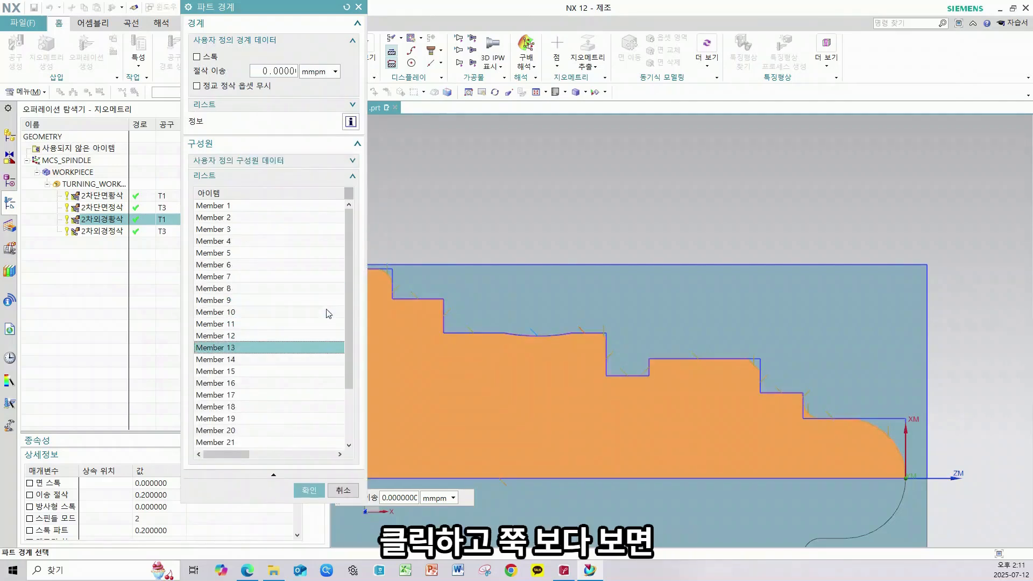
pyautogui.press('Down')
pyautogui.press('Down')
pyautogui.press('Down')
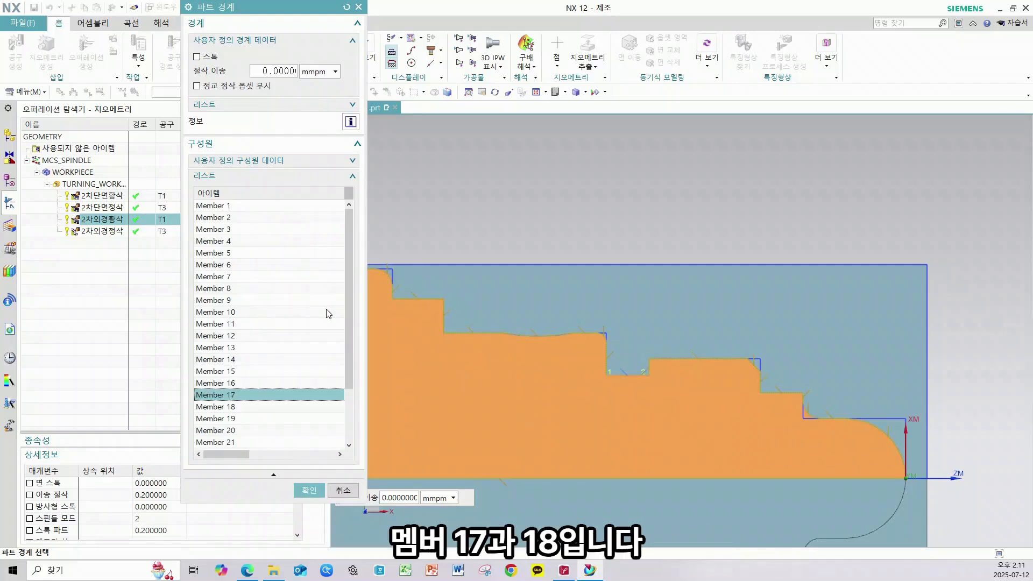
pyautogui.press('Down')
pyautogui.press('Up')
# Step: Exclude Member 17 and Member 18 from the 2차외경황삭 boundary with 구성원 무시, and regenerate and accept the operation
pyautogui.hotkey('shift', 'Down')
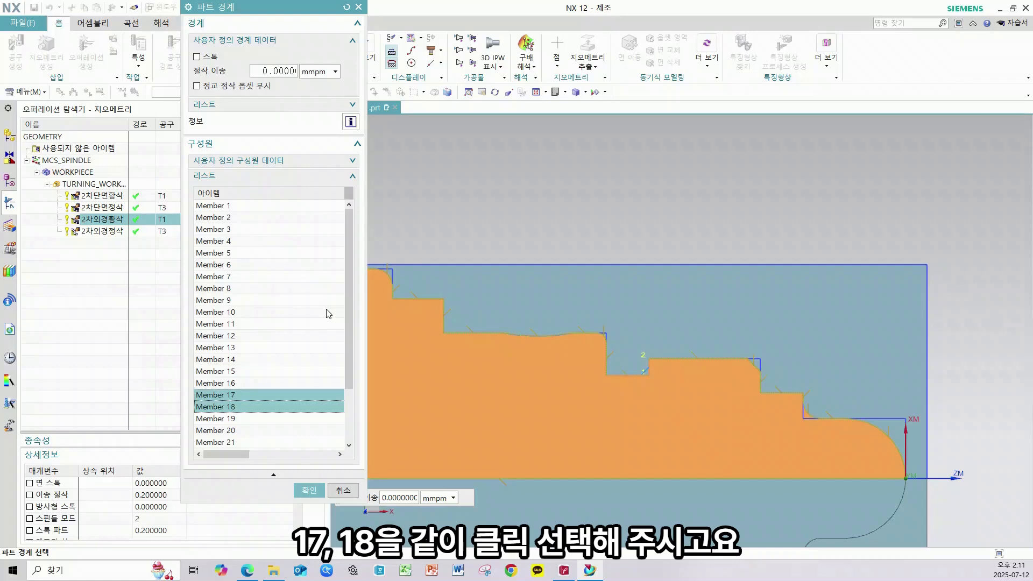
pyautogui.keyDown('ctrl'); pyautogui.click(235, 396); pyautogui.keyUp('ctrl')
pyautogui.click(232, 399)
pyautogui.keyDown('ctrl'); pyautogui.click(233, 408); pyautogui.keyUp('ctrl')
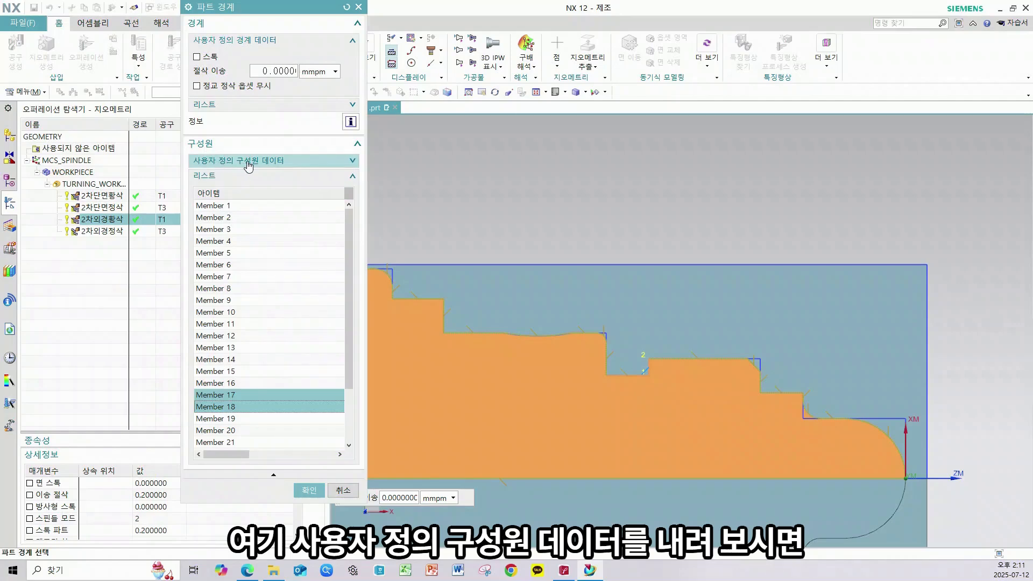
pyautogui.click(355, 164)
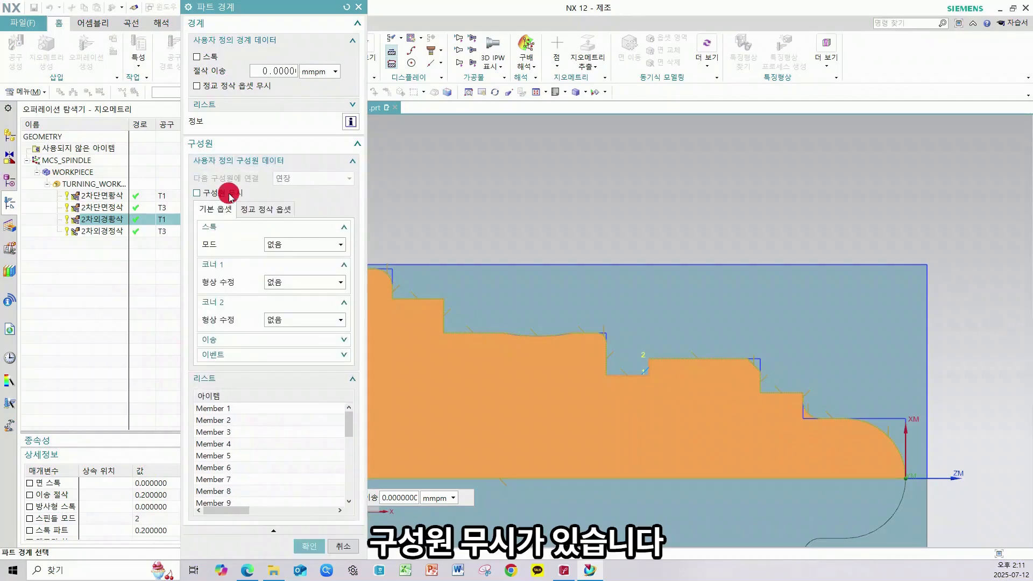
pyautogui.click(197, 193)
pyautogui.click(300, 542)
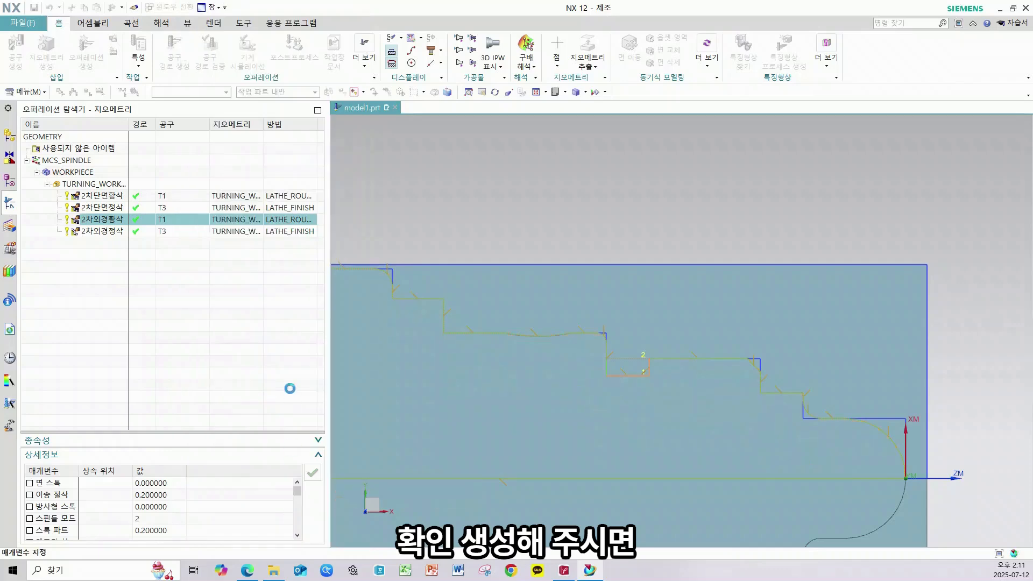
pyautogui.click(251, 521)
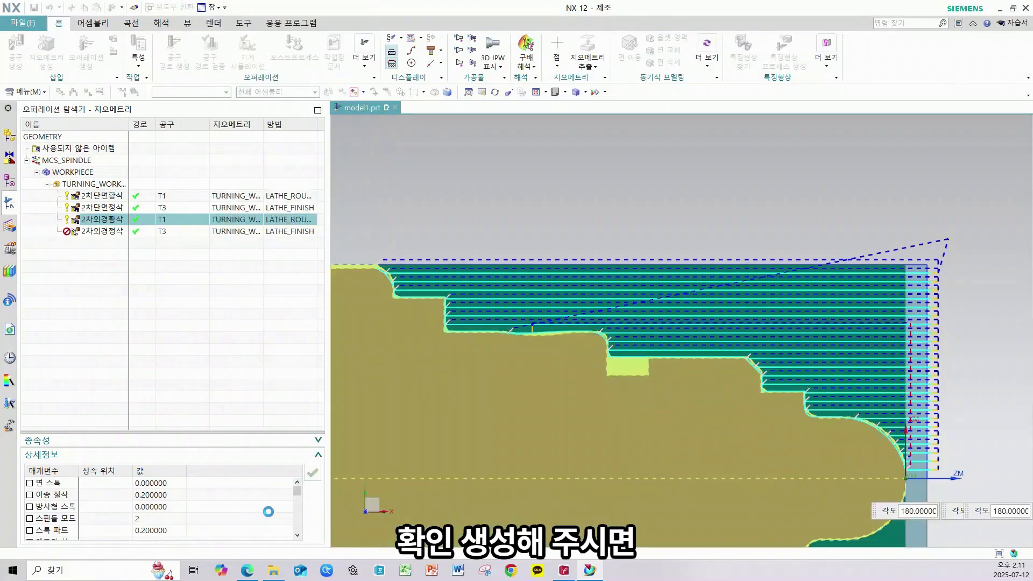
pyautogui.click(300, 545)
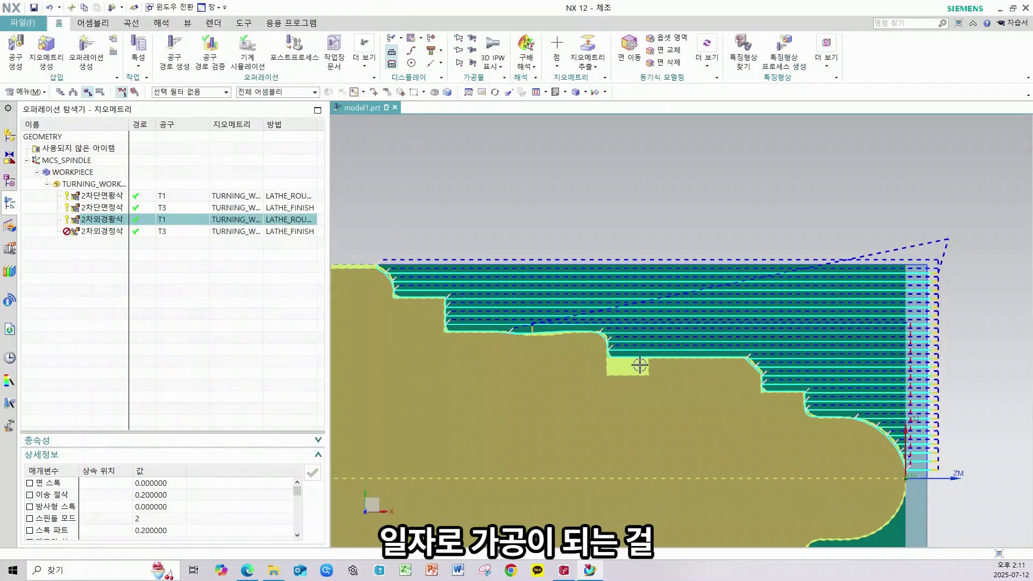
# Step: Open the custom part boundary data of 2차외경정삭 for editing and enlarge the dialog to show more boundary members
pyautogui.click(112, 230)
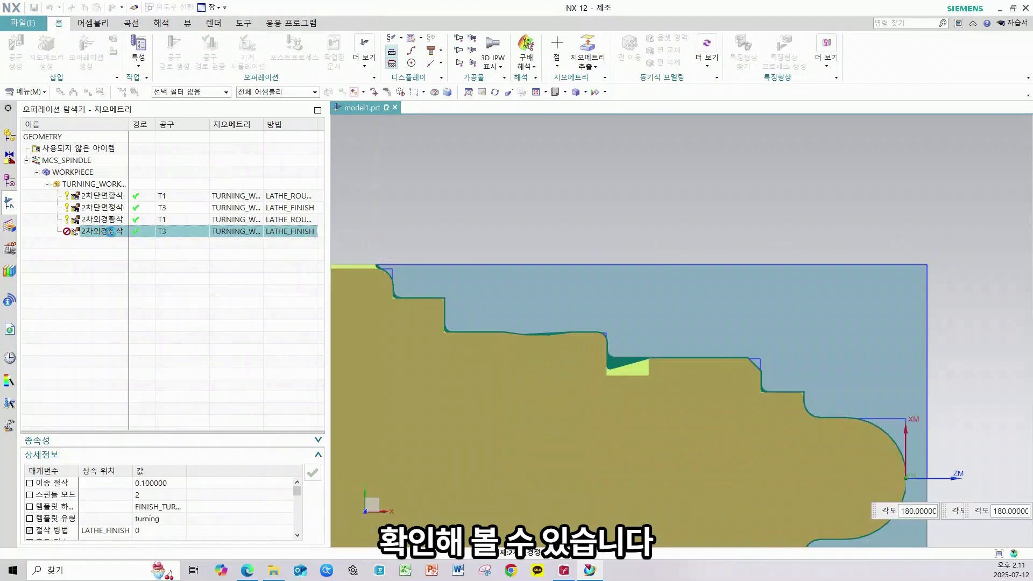
pyautogui.doubleClick(112, 231)
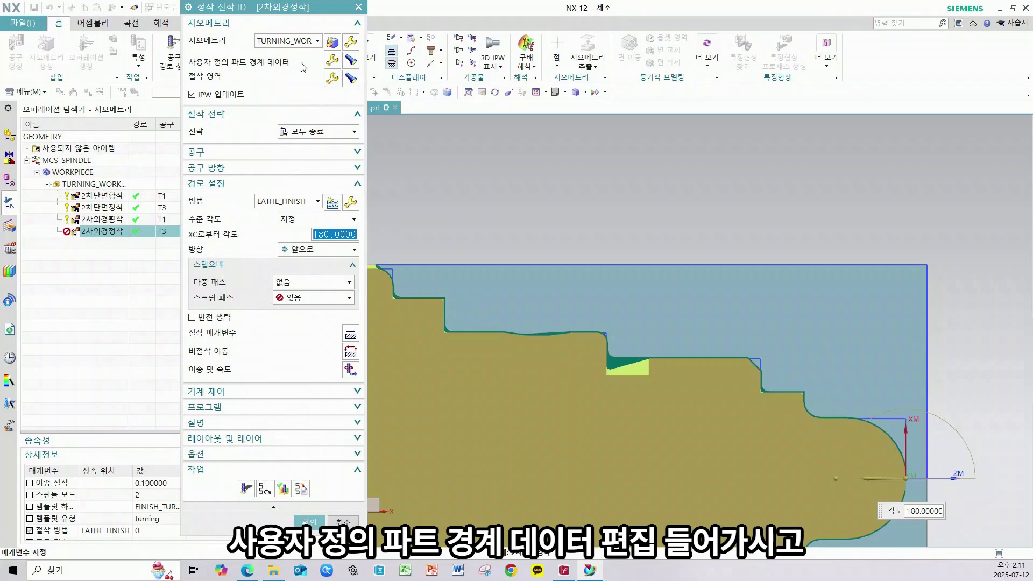
pyautogui.click(332, 65)
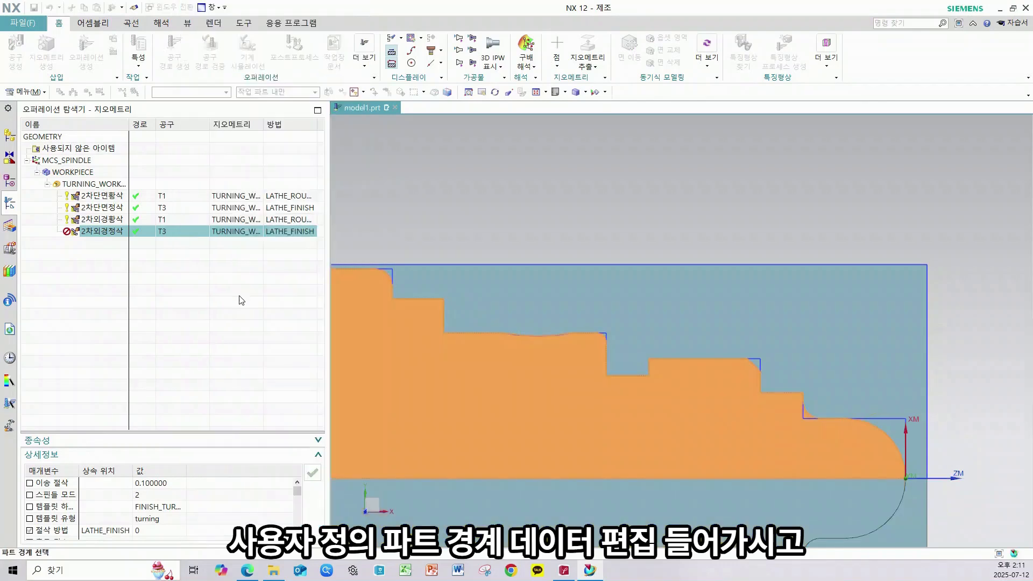
pyautogui.moveTo(258, 267); pyautogui.dragTo(253, 444)
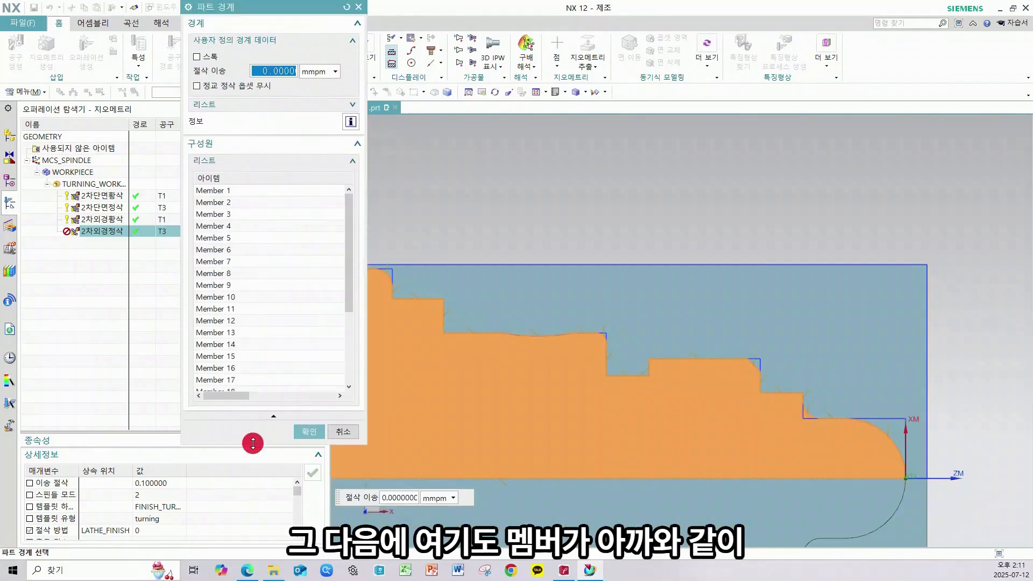
# Step: Exclude groove members Member 17 and Member 18 from the 2차외경정삭 boundary with 구성원 무시, accept, and regenerate the toolpath
pyautogui.click(231, 345)
pyautogui.press('Down')
pyautogui.press('Down')
pyautogui.press('Down')
pyautogui.press('Down')
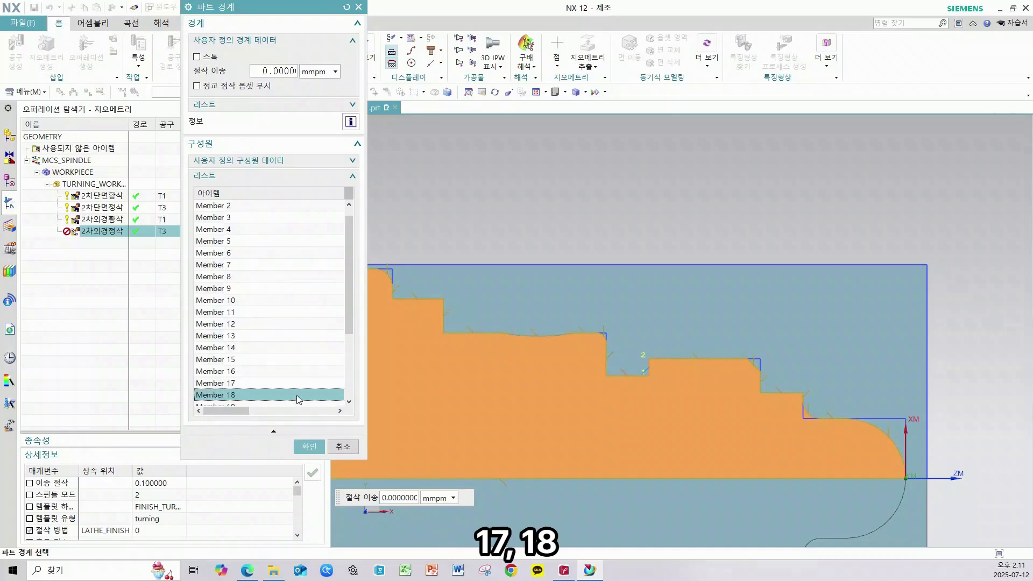
pyautogui.keyDown('ctrl'); pyautogui.click(296, 383); pyautogui.keyUp('ctrl')
pyautogui.click(360, 160)
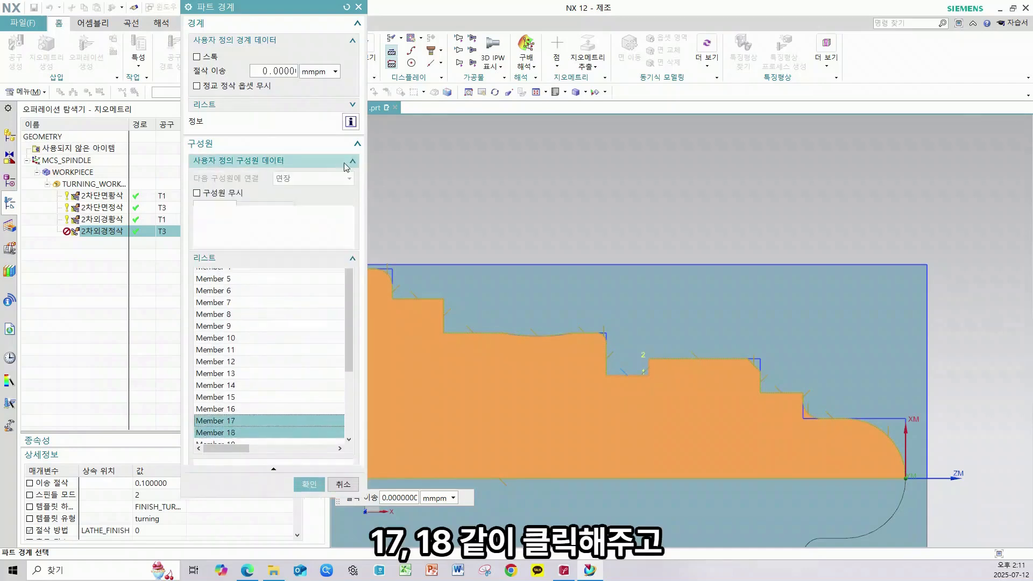
pyautogui.click(235, 194)
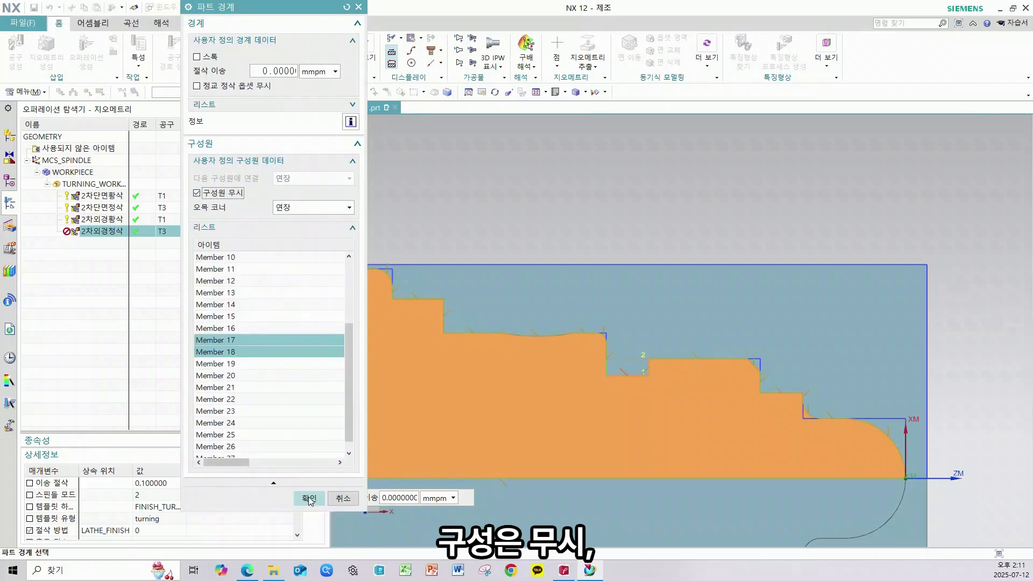
pyautogui.click(309, 499)
pyautogui.click(247, 489)
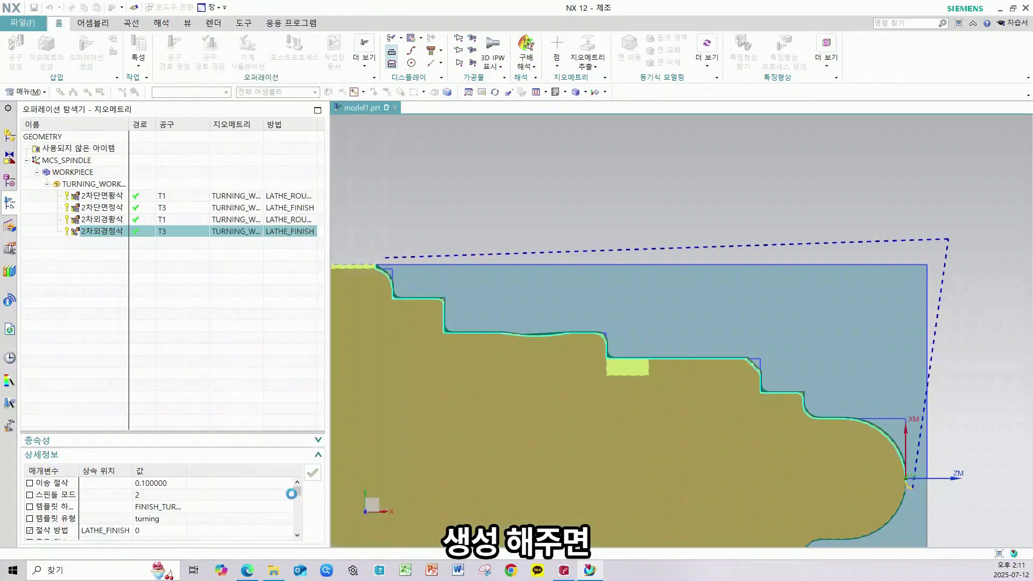
# Step: Create a Groove OD operation named 2차홈 in PROGRAM using tool T5 and method LATHE_GROOVE
pyautogui.click(322, 518)
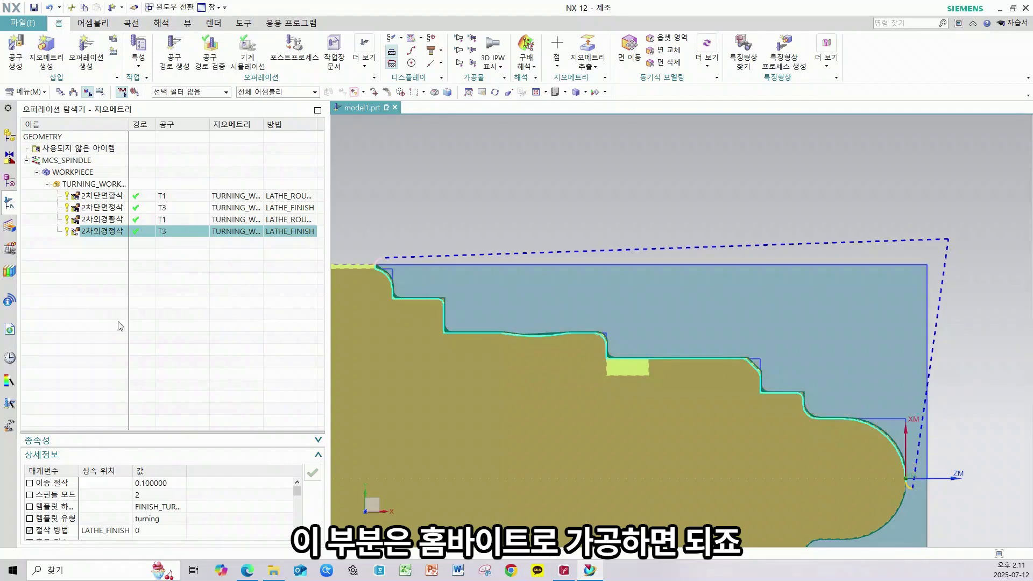
pyautogui.click(86, 50)
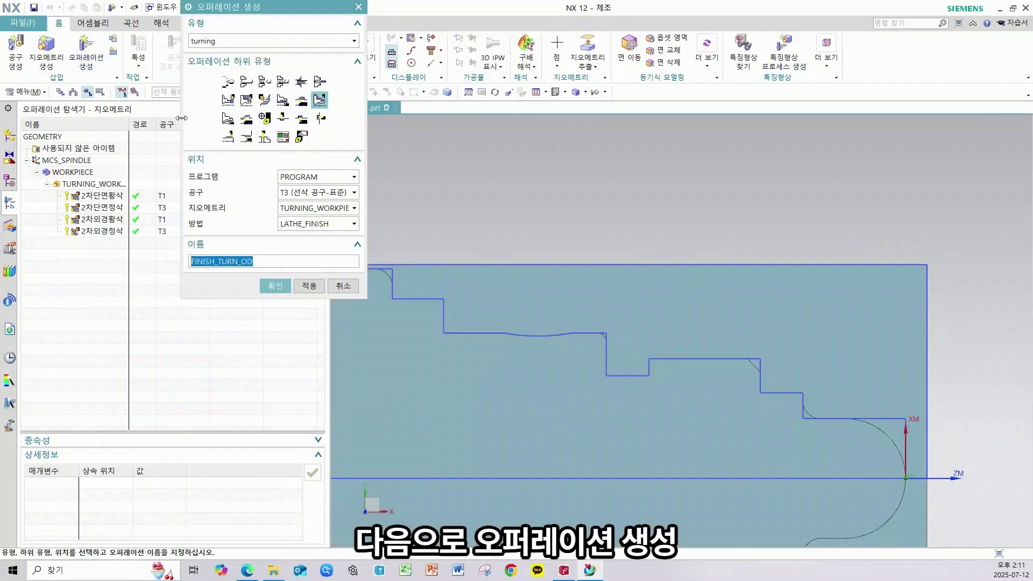
pyautogui.click(282, 121)
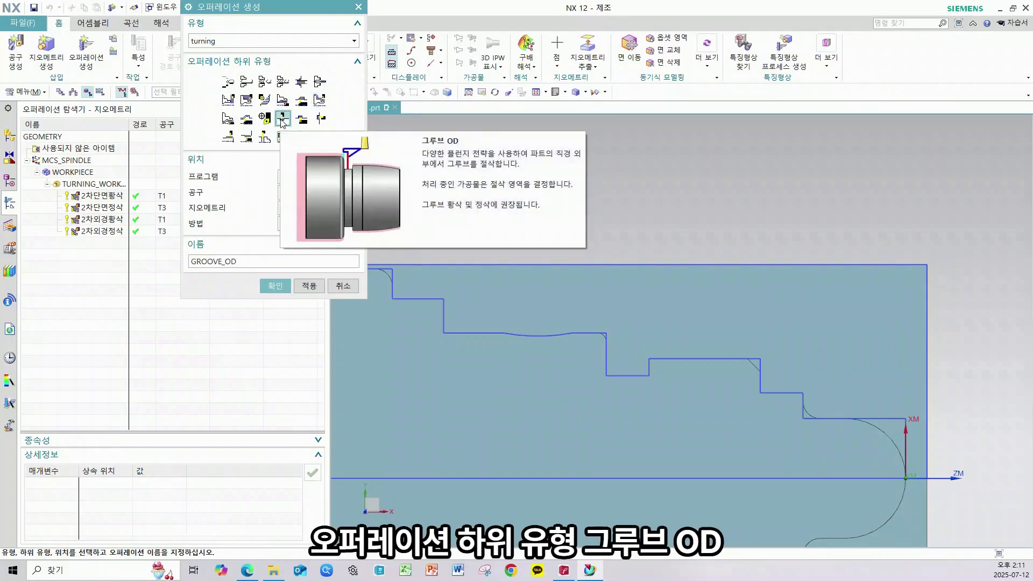
pyautogui.click(298, 193)
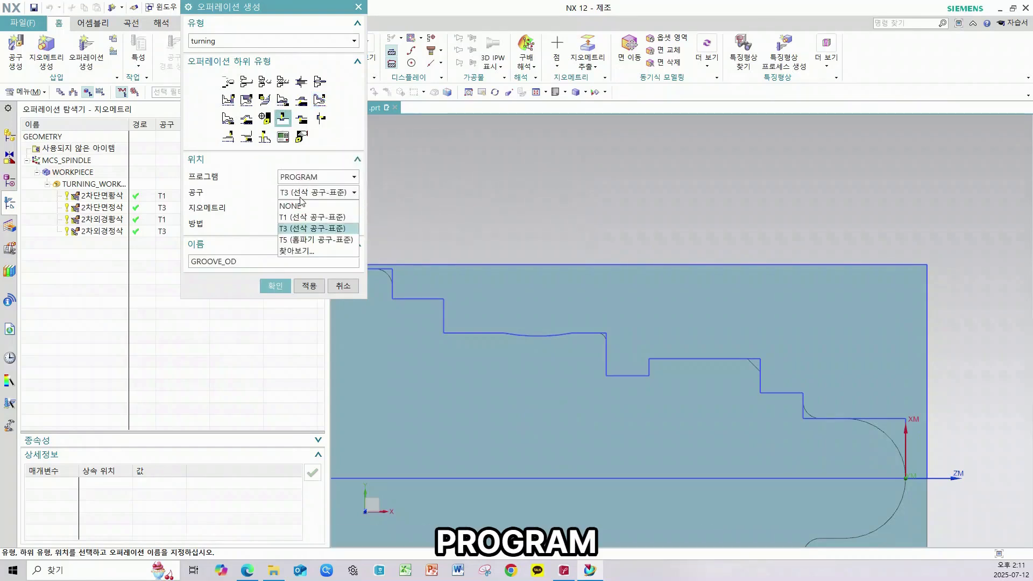
pyautogui.click(293, 236)
pyautogui.click(307, 224)
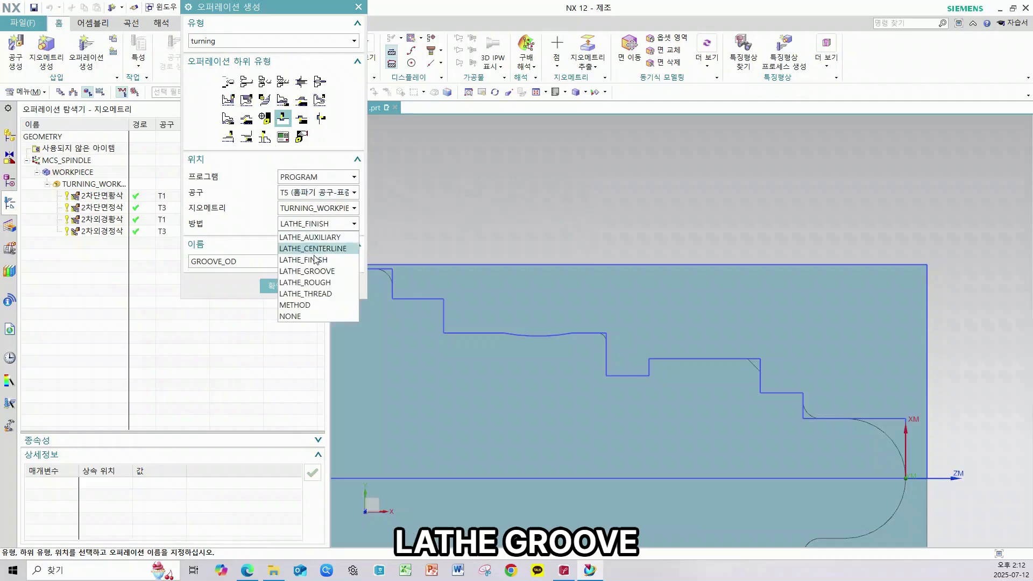
pyautogui.click(307, 271)
pyautogui.doubleClick(259, 261)
pyautogui.write('2차')
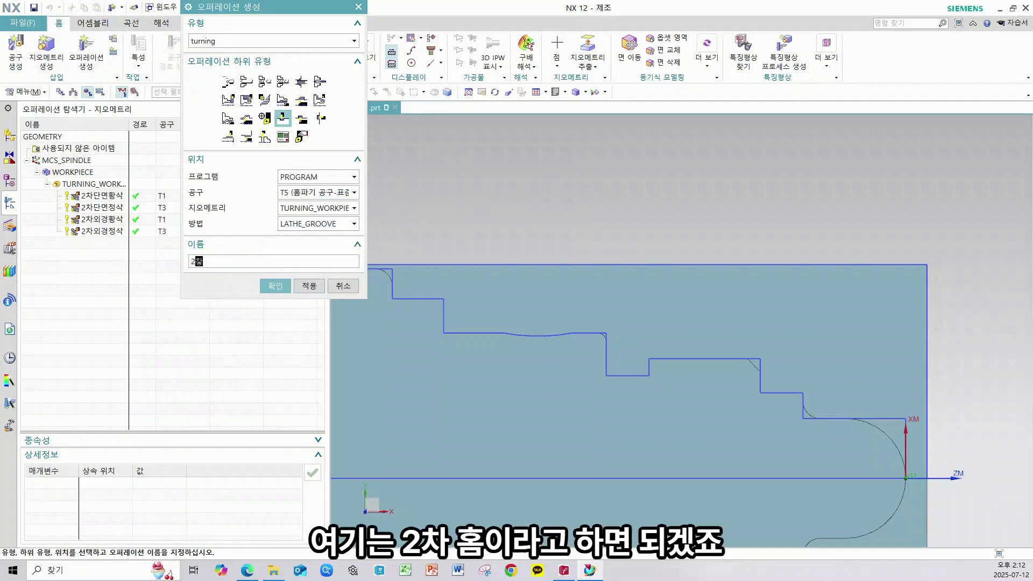
pyautogui.write('홈')
pyautogui.click(264, 287)
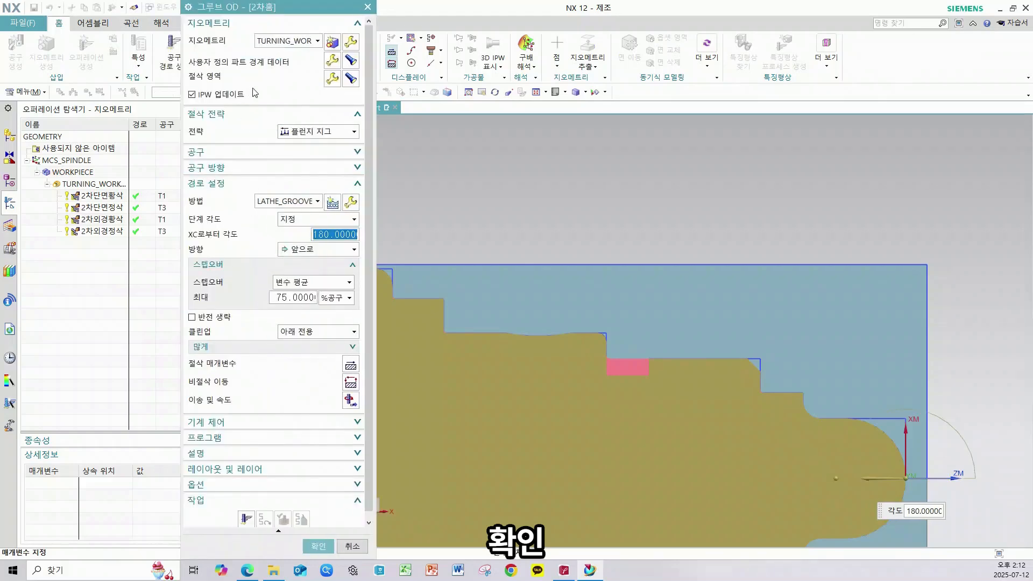
# Step: In the cut region of 2차홈, limit axial trim plane 1 with a WCS point on the shoulder corner at XC -35, YC 17
pyautogui.click(332, 80)
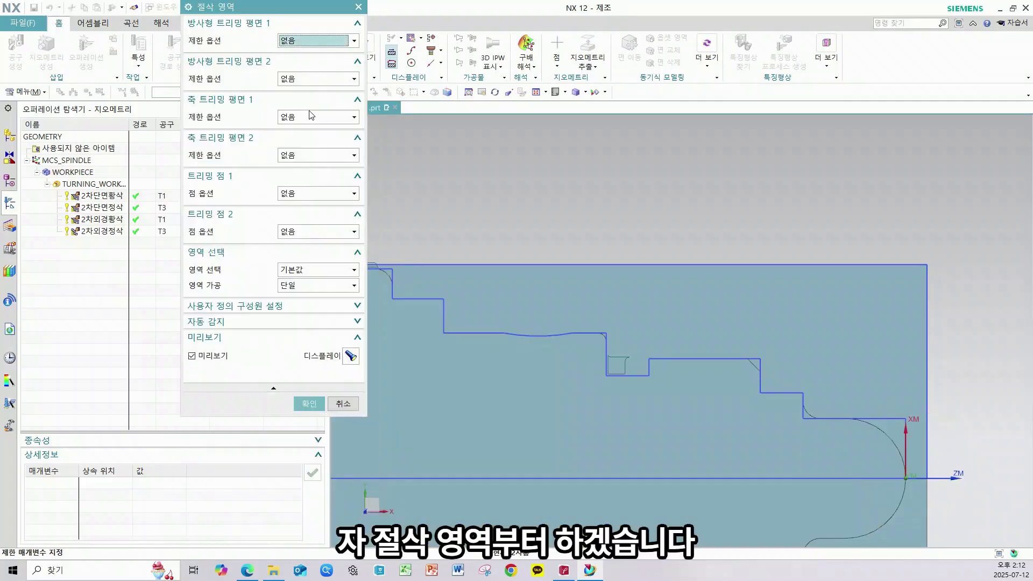
pyautogui.click(312, 116)
pyautogui.click(308, 131)
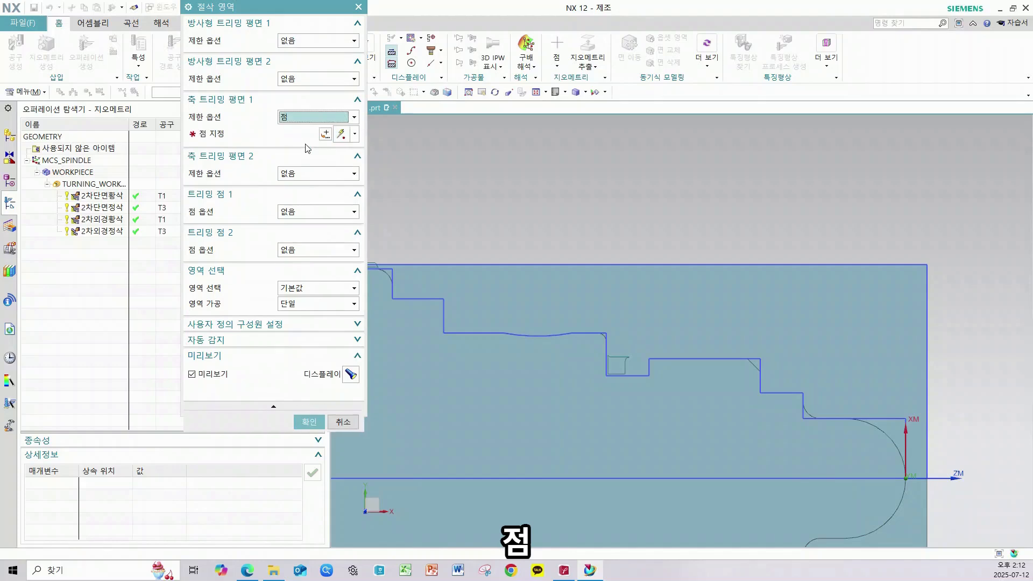
pyautogui.click(326, 134)
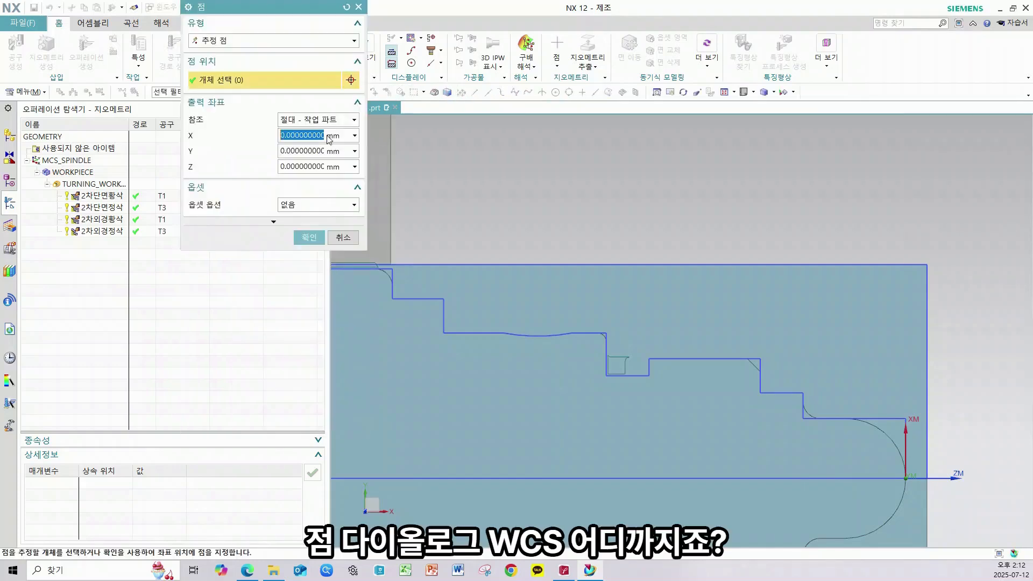
pyautogui.click(317, 119)
pyautogui.click(315, 160)
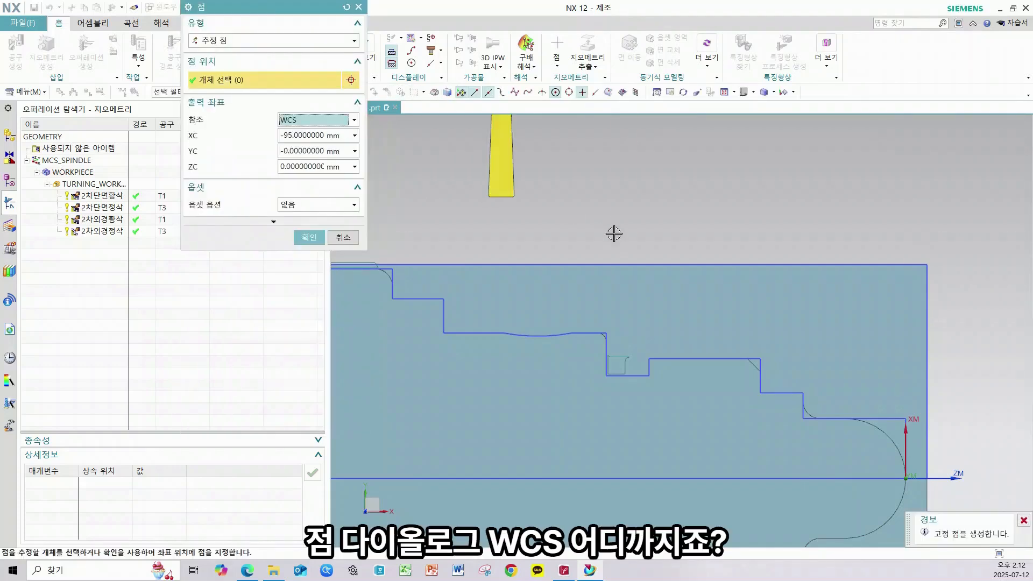
pyautogui.click(607, 332)
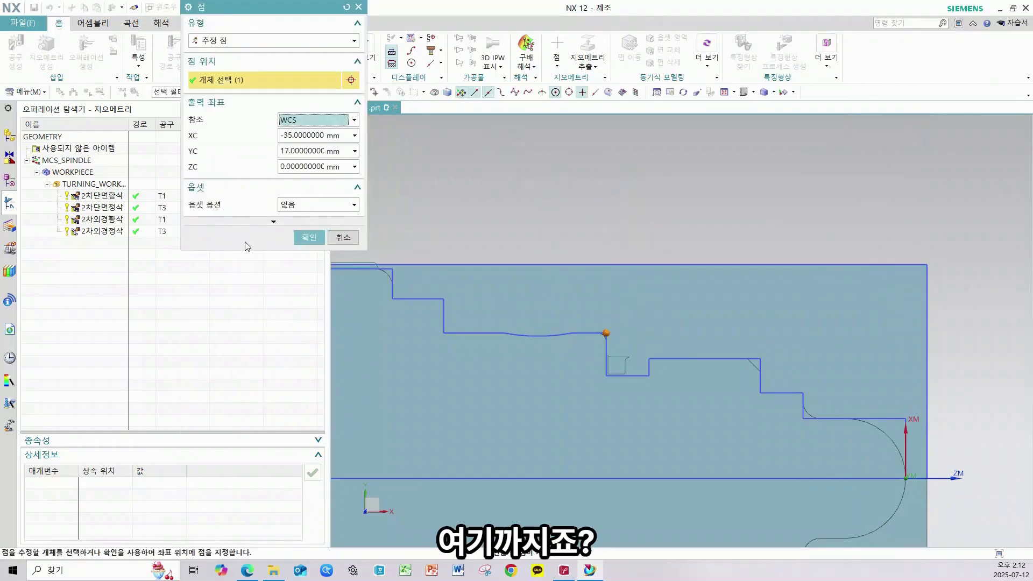
pyautogui.click(307, 241)
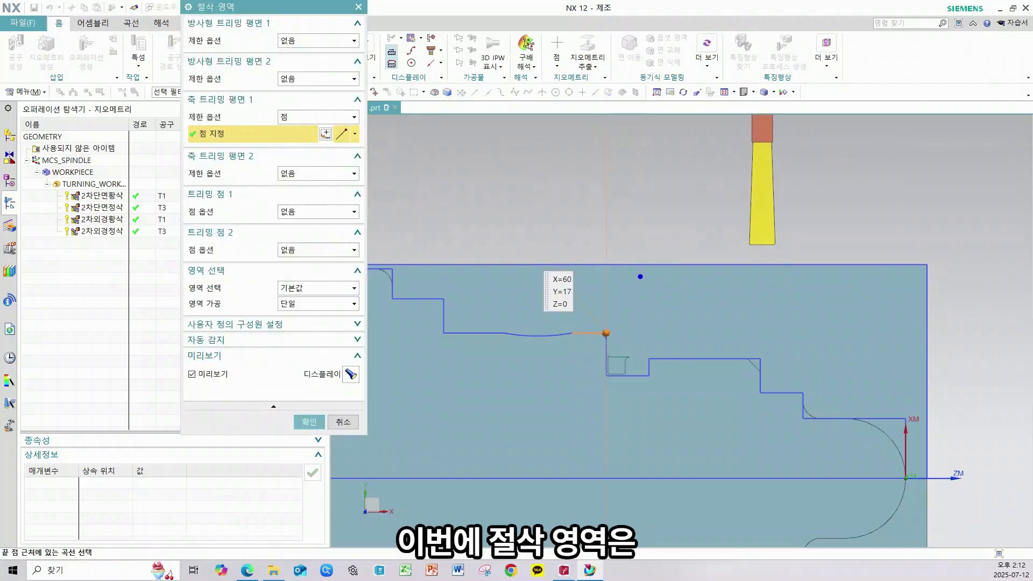
pyautogui.moveTo(628, 261); pyautogui.dragTo(611, 286)
pyautogui.moveTo(681, 260); pyautogui.dragTo(635, 323)
pyautogui.moveTo(753, 264); pyautogui.dragTo(705, 329)
pyautogui.moveTo(835, 286)
pyautogui.mouseDown()
pyautogui.moveTo(807, 341)
pyautogui.moveTo(775, 356)
pyautogui.mouseUp()
pyautogui.moveTo(917, 293); pyautogui.dragTo(881, 350)
pyautogui.moveTo(932, 327); pyautogui.dragTo(891, 389)
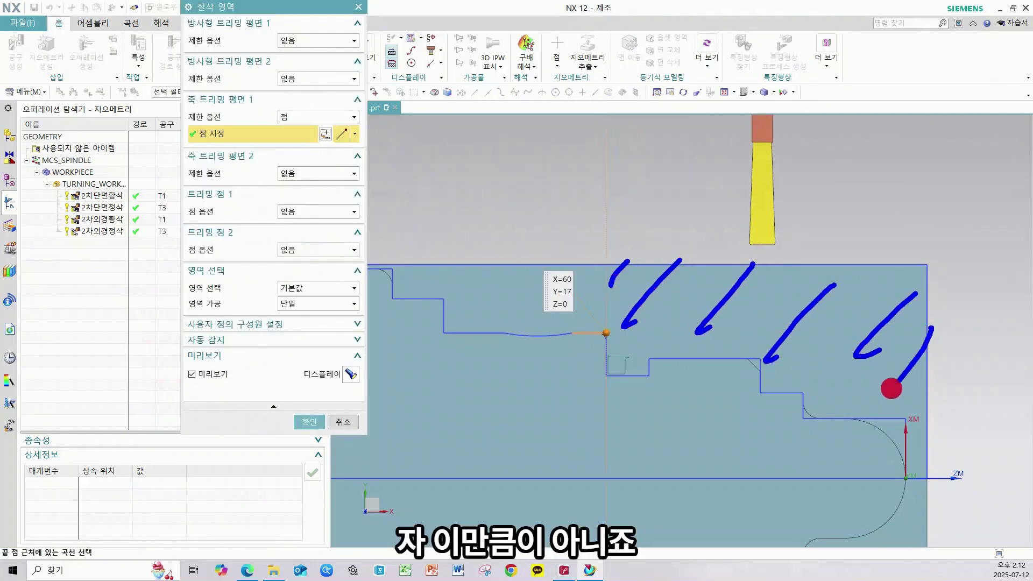
pyautogui.press('Escape')
pyautogui.hotkey('ctrl', '2')
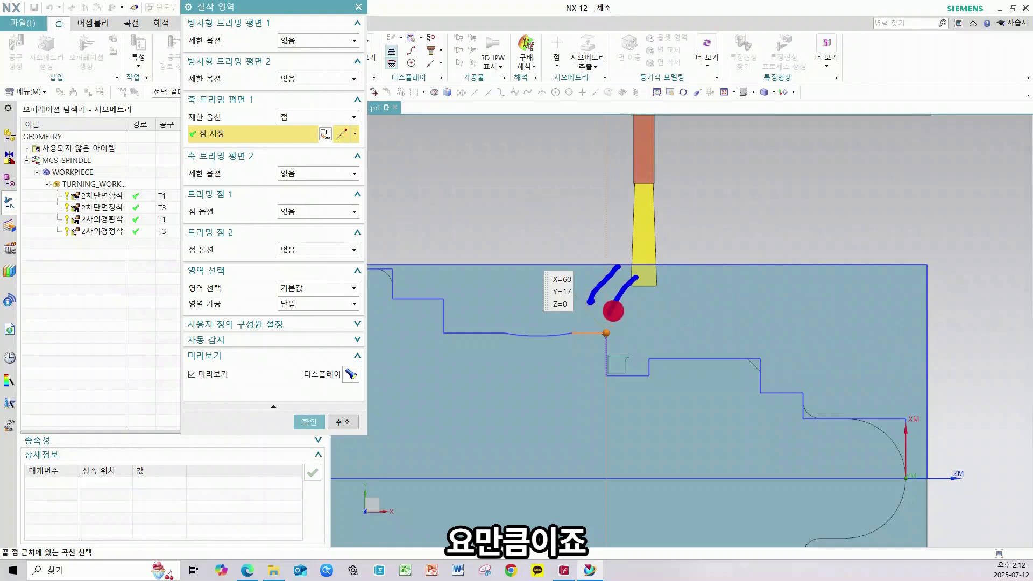
pyautogui.moveTo(645, 284); pyautogui.dragTo(621, 337)
pyautogui.moveTo(605, 264)
pyautogui.mouseDown()
pyautogui.moveTo(605, 349)
pyautogui.moveTo(653, 368)
pyautogui.moveTo(658, 267)
pyautogui.mouseUp()
pyautogui.press('Escape')
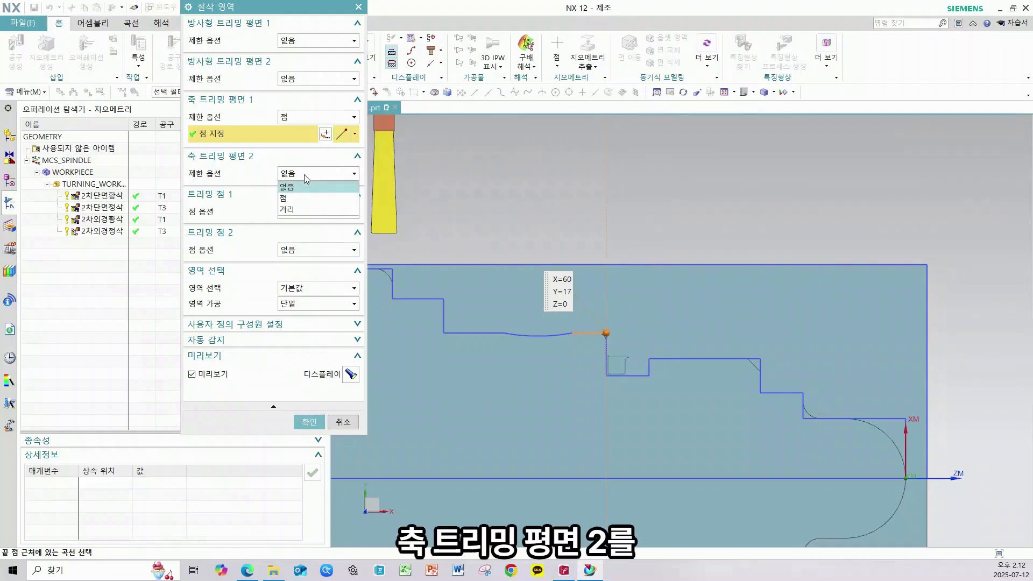
# Step: Limit axial trim plane 2 with a WCS point on the groove's upper corner nearest the part origin
pyautogui.click(294, 198)
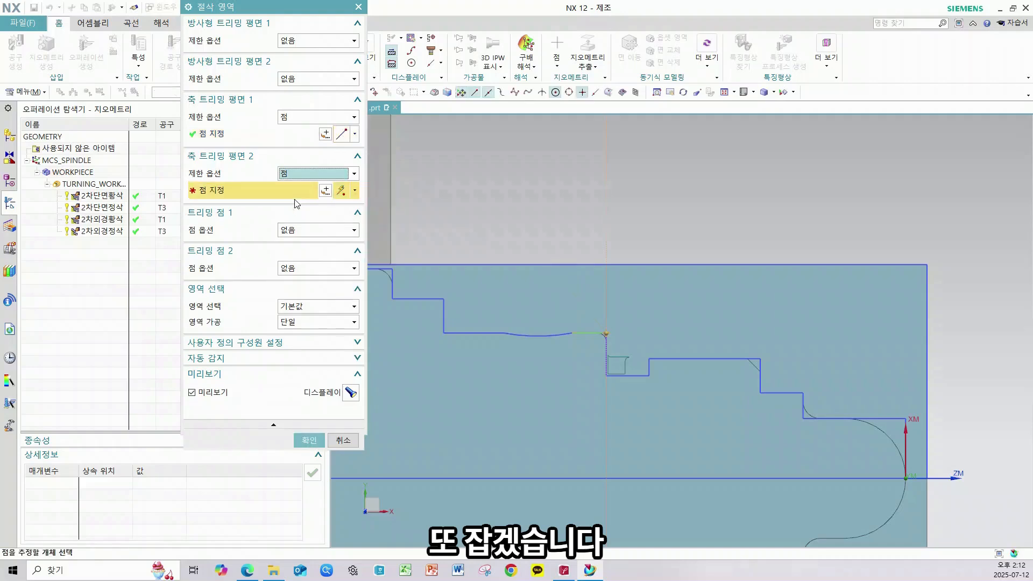
pyautogui.click(326, 192)
pyautogui.click(317, 119)
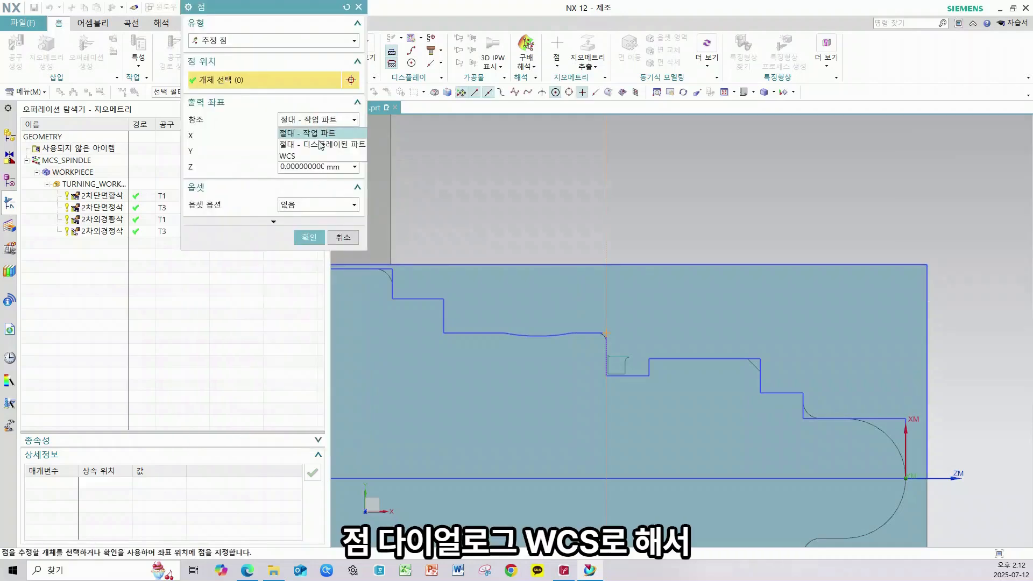
pyautogui.click(309, 155)
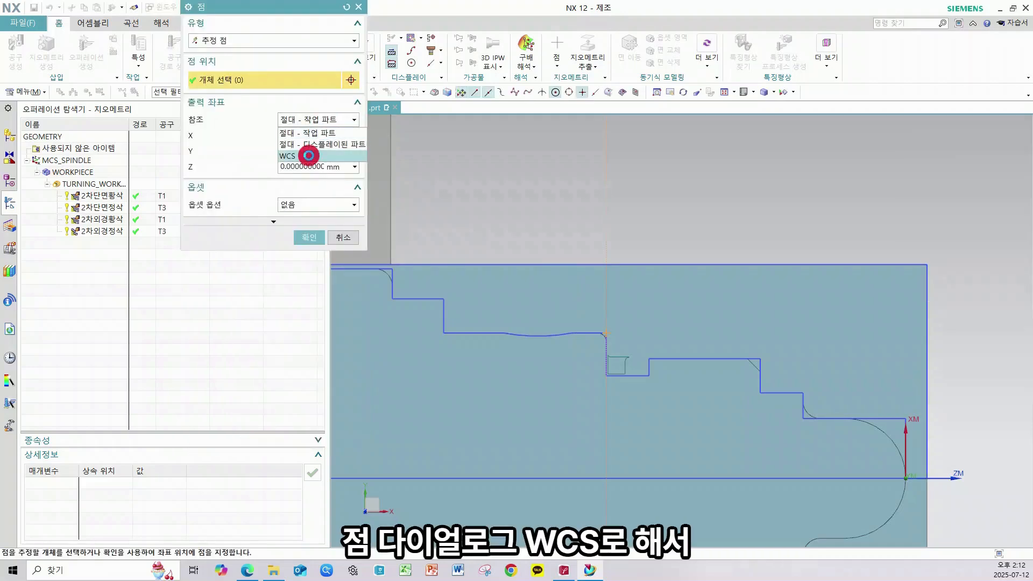
pyautogui.click(649, 359)
pyautogui.click(309, 238)
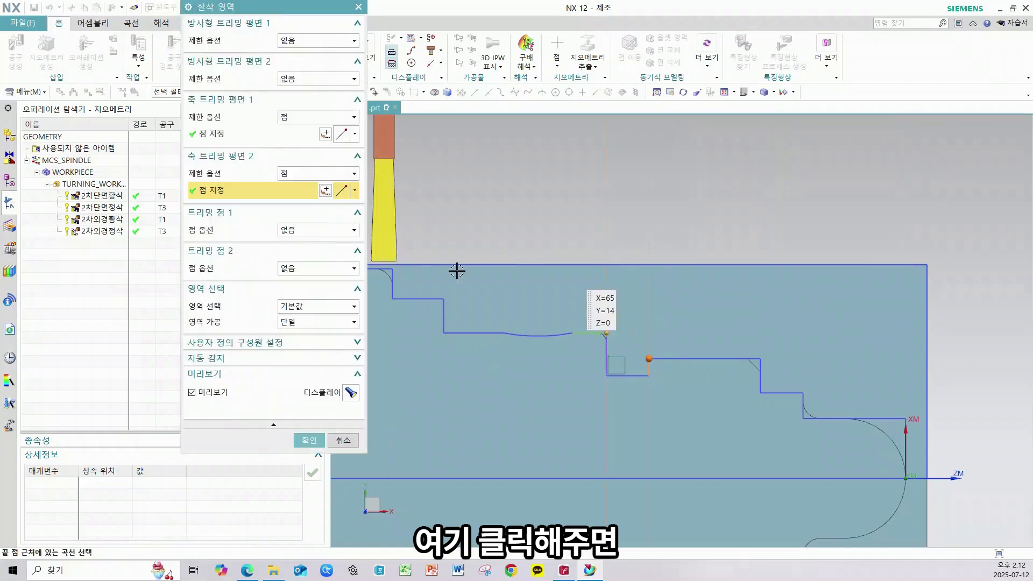
pyautogui.hotkey('ctrl', '2')
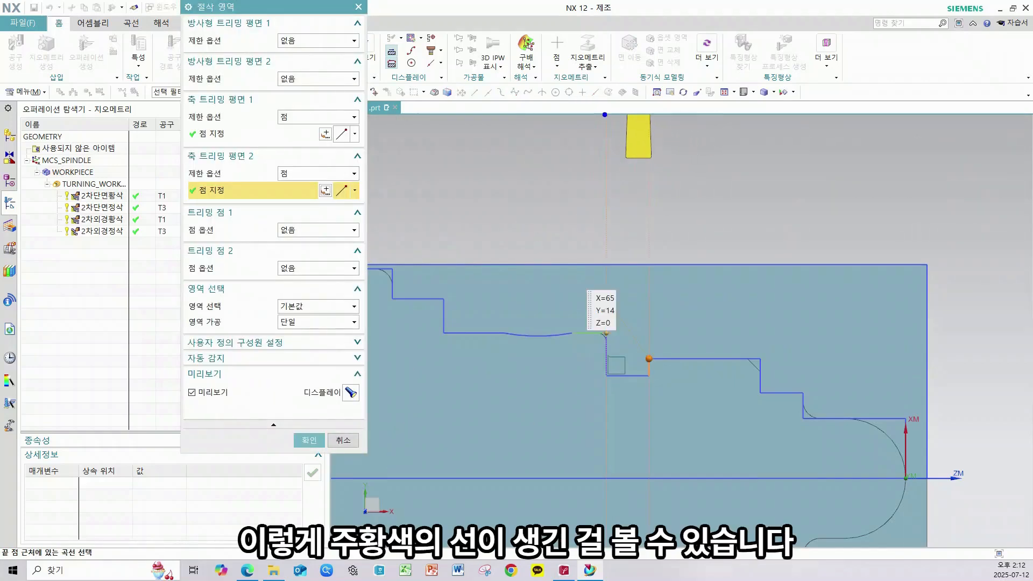
pyautogui.moveTo(605, 114)
pyautogui.mouseDown()
pyautogui.moveTo(612, 305)
pyautogui.moveTo(637, 377)
pyautogui.moveTo(654, 331)
pyautogui.moveTo(652, 172)
pyautogui.mouseUp()
pyautogui.moveTo(653, 263); pyautogui.dragTo(607, 358)
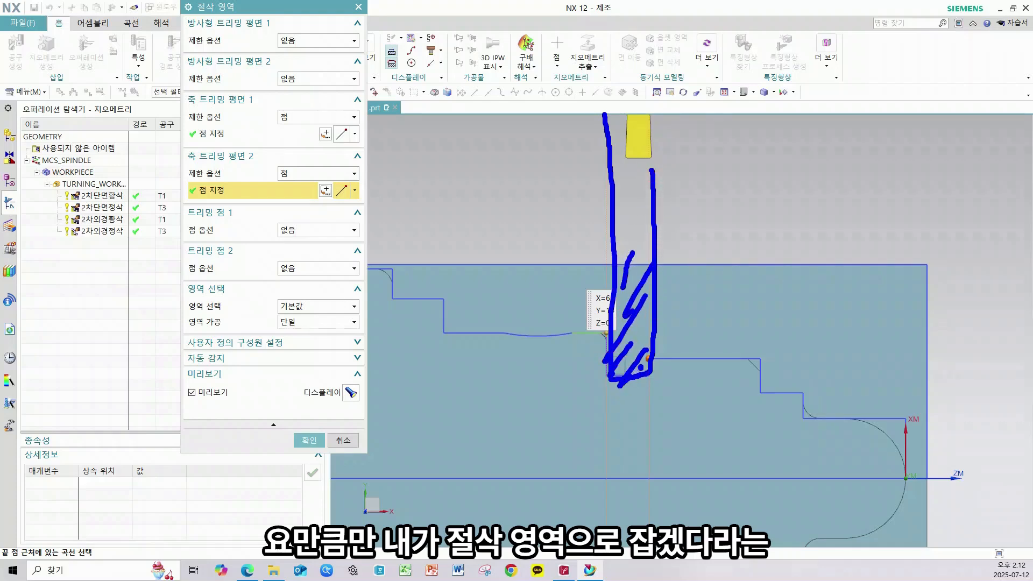
# Step: Accept the cut region and set the dwell after rough cuts (황삭 절삭 이후 드웰) to 시간 in the cutting parameters
pyautogui.click(313, 439)
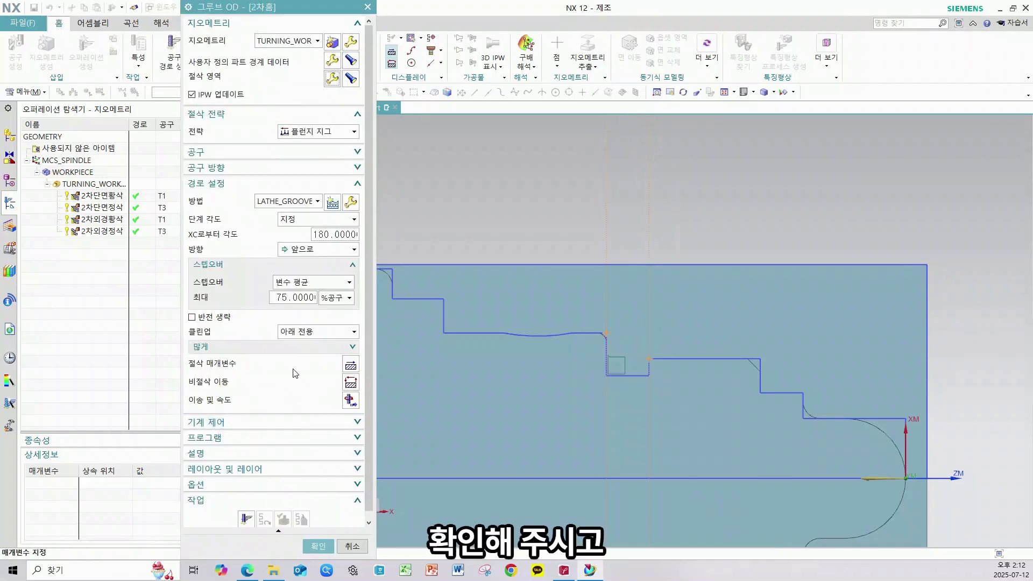
pyautogui.click(345, 368)
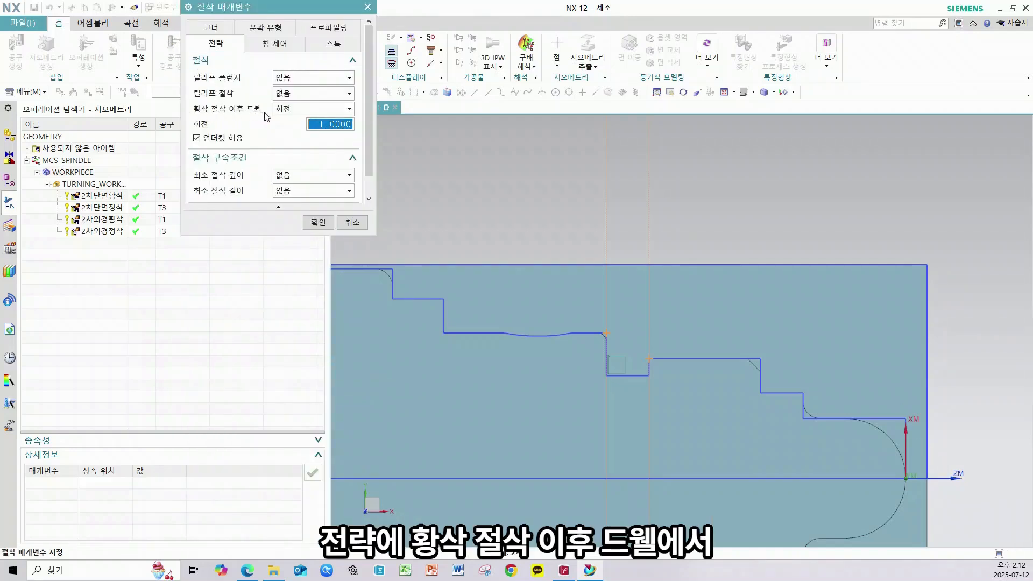
pyautogui.click(286, 110)
pyautogui.click(285, 143)
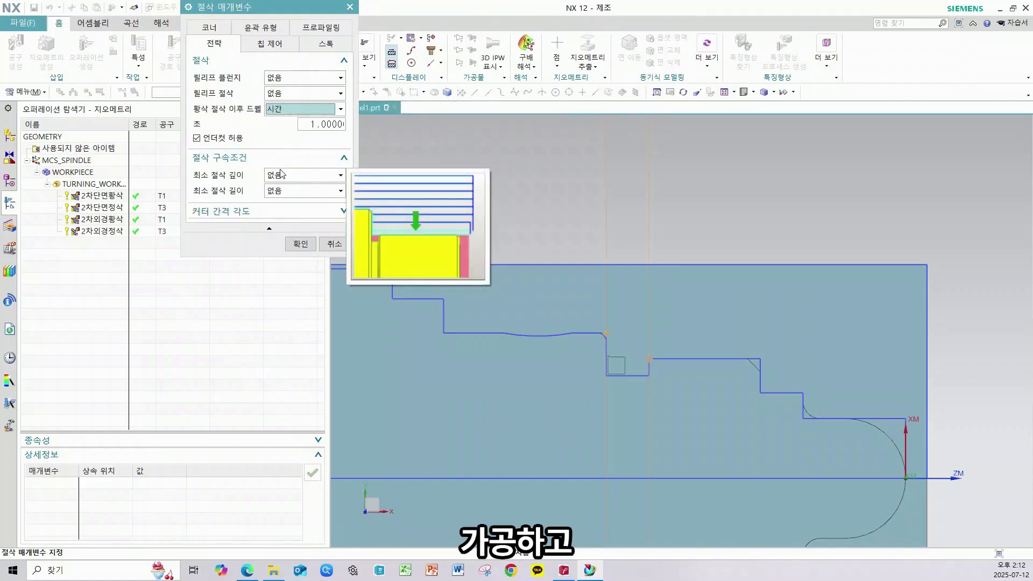
pyautogui.click(303, 245)
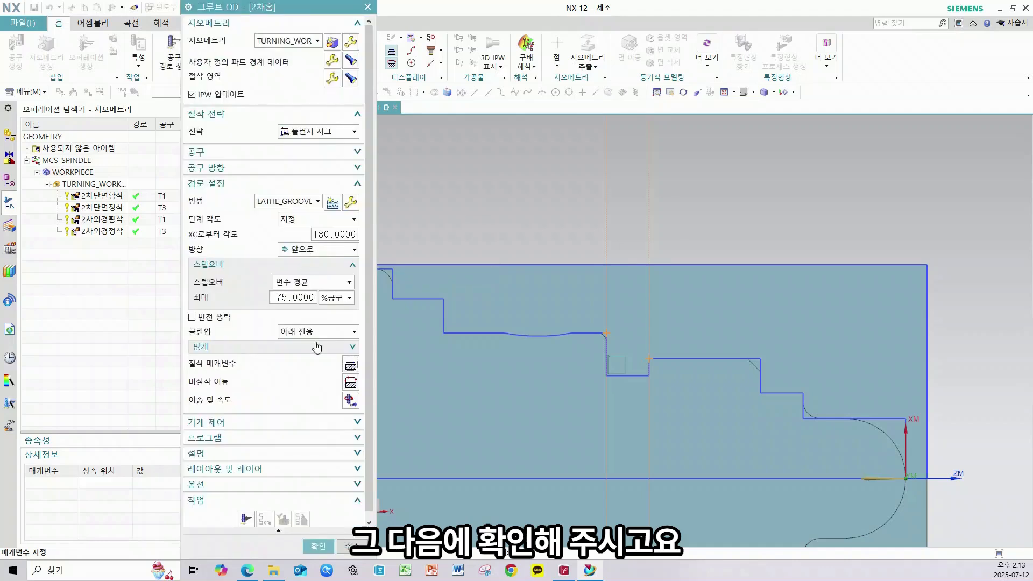
# Step: Set the approach motion to the start point to 직접, using a WCS point on the groove corner at XC -30, YC 14
pyautogui.click(352, 381)
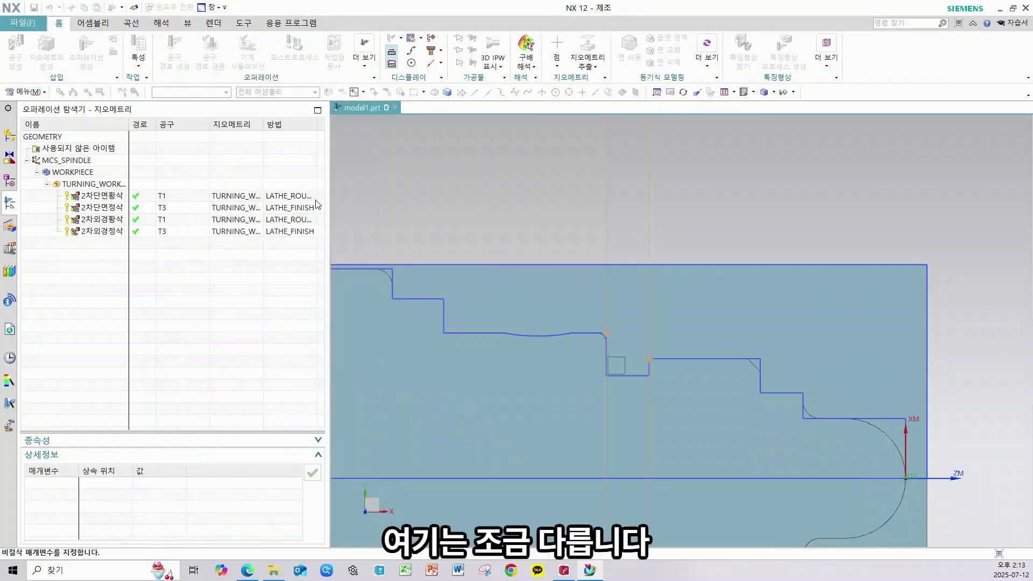
pyautogui.click(340, 44)
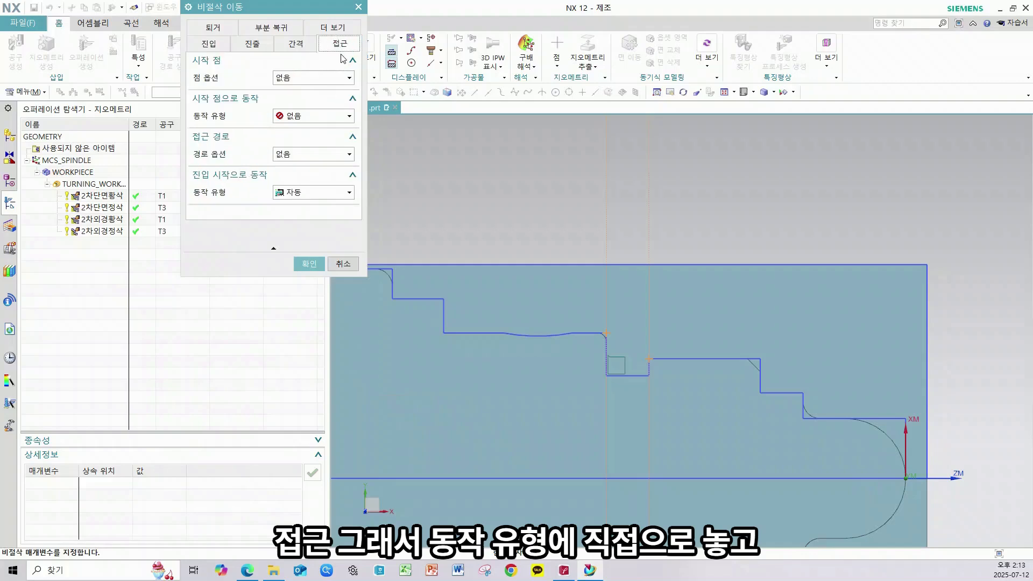
pyautogui.click(317, 116)
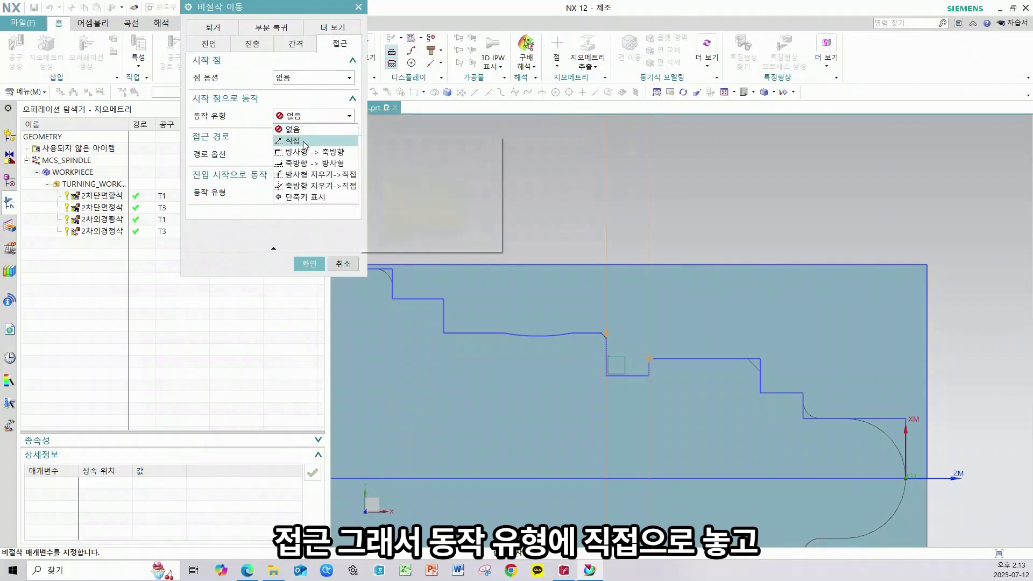
pyautogui.click(305, 142)
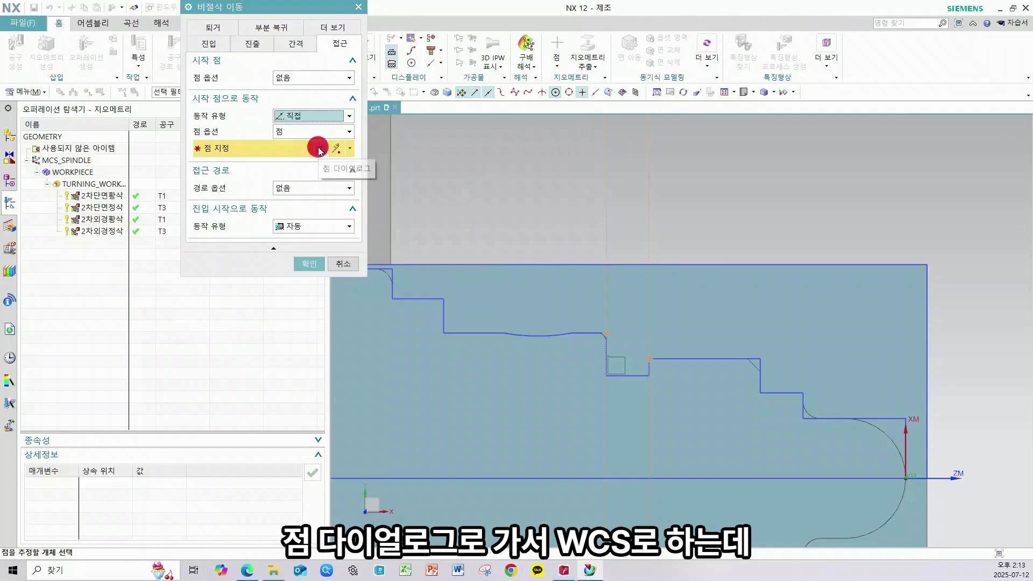
pyautogui.click(320, 150)
pyautogui.click(316, 119)
pyautogui.click(306, 153)
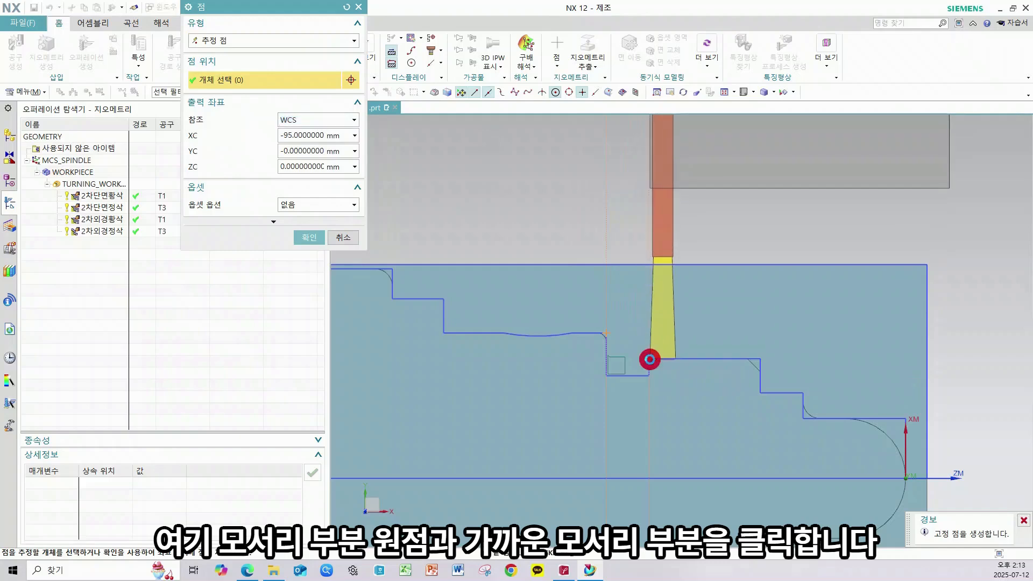
pyautogui.click(650, 359)
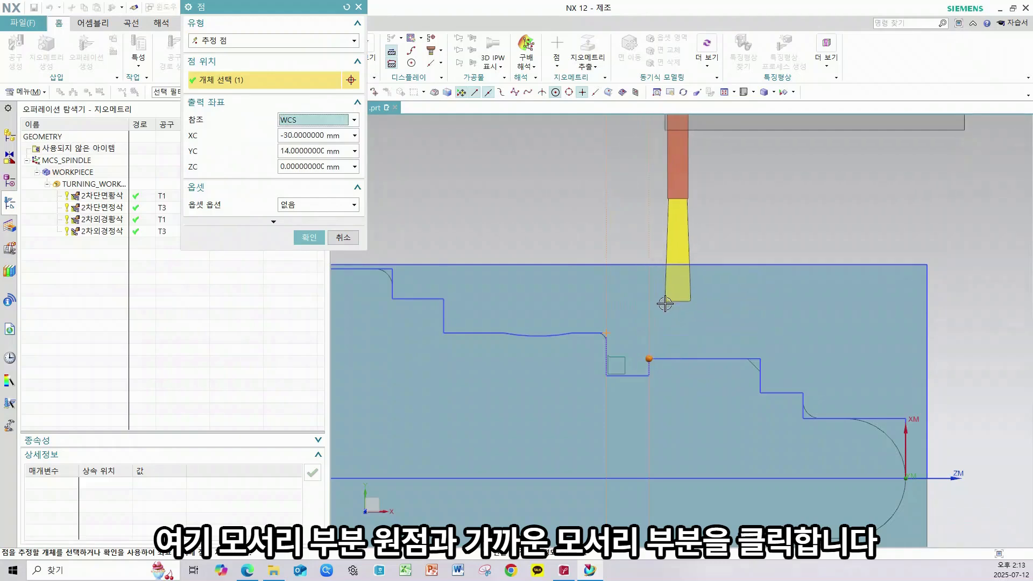
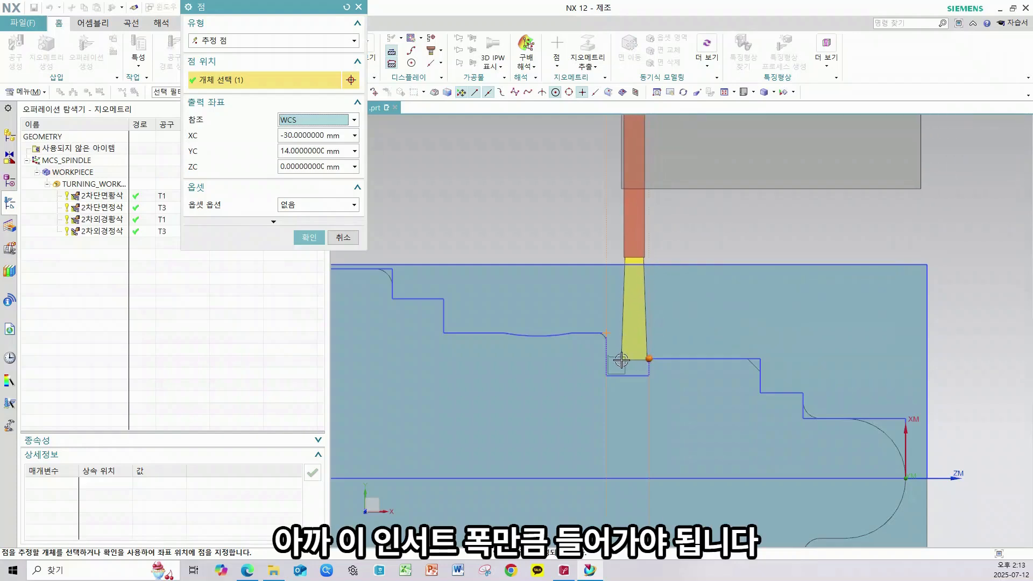
# Step: Move the approach start point of 2차홈 to XC -33, YC 28 and accept the point
pyautogui.click(291, 137)
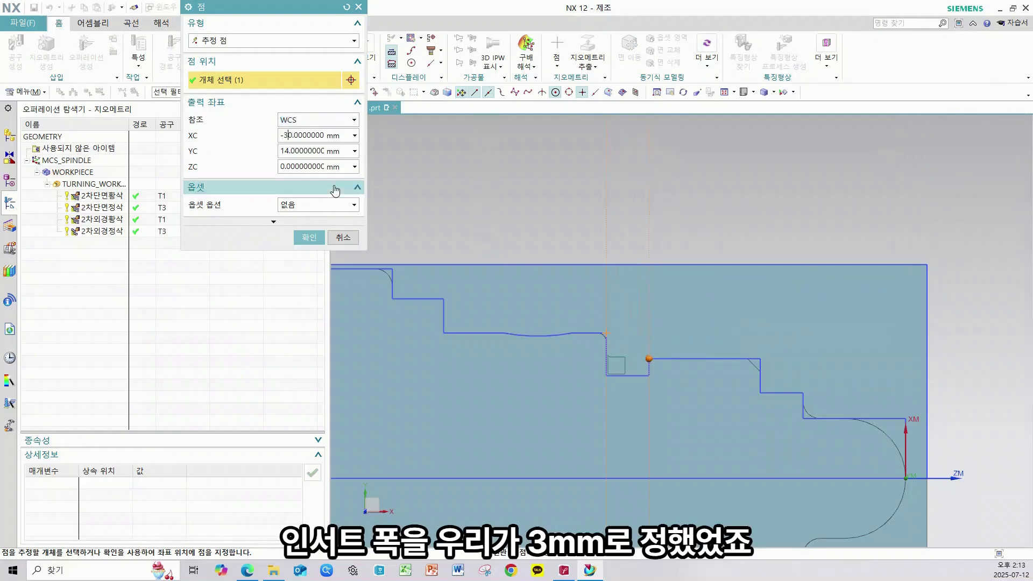
pyautogui.press('Tab')
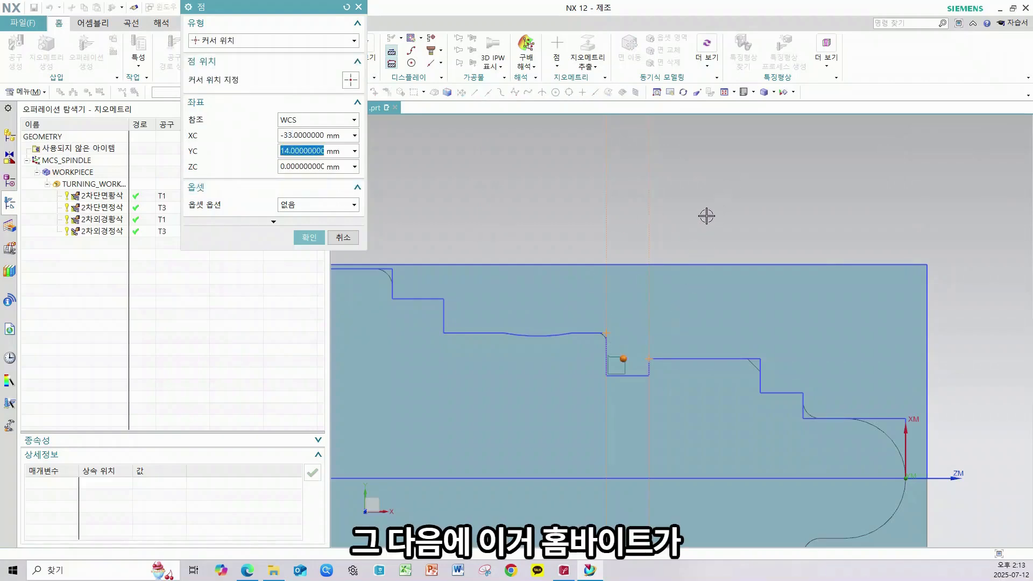
pyautogui.moveTo(769, 190)
pyautogui.mouseDown()
pyautogui.moveTo(627, 359)
pyautogui.moveTo(647, 351)
pyautogui.mouseUp()
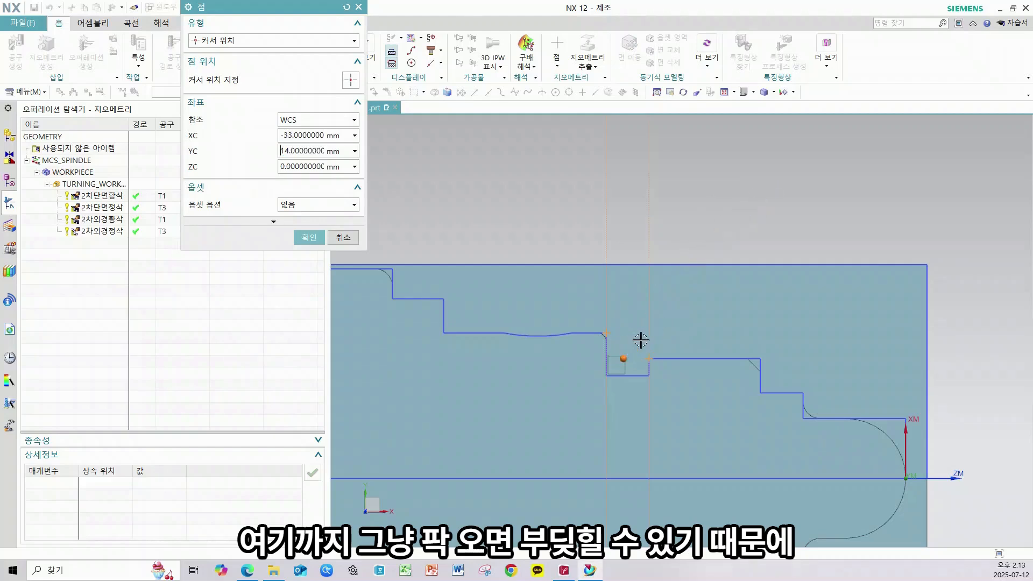
pyautogui.moveTo(784, 182); pyautogui.dragTo(634, 188)
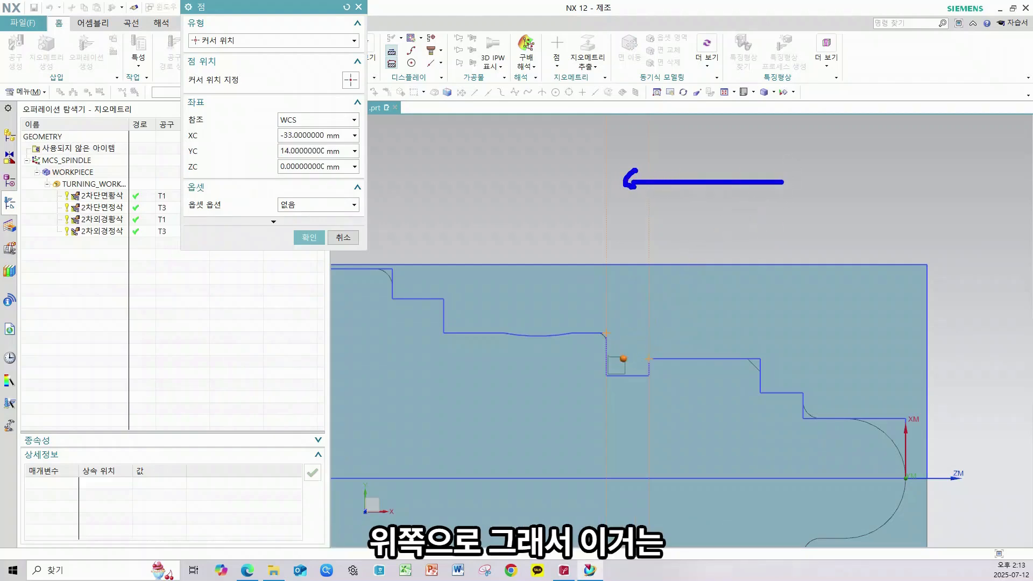
pyautogui.press('Escape')
pyautogui.write('28')
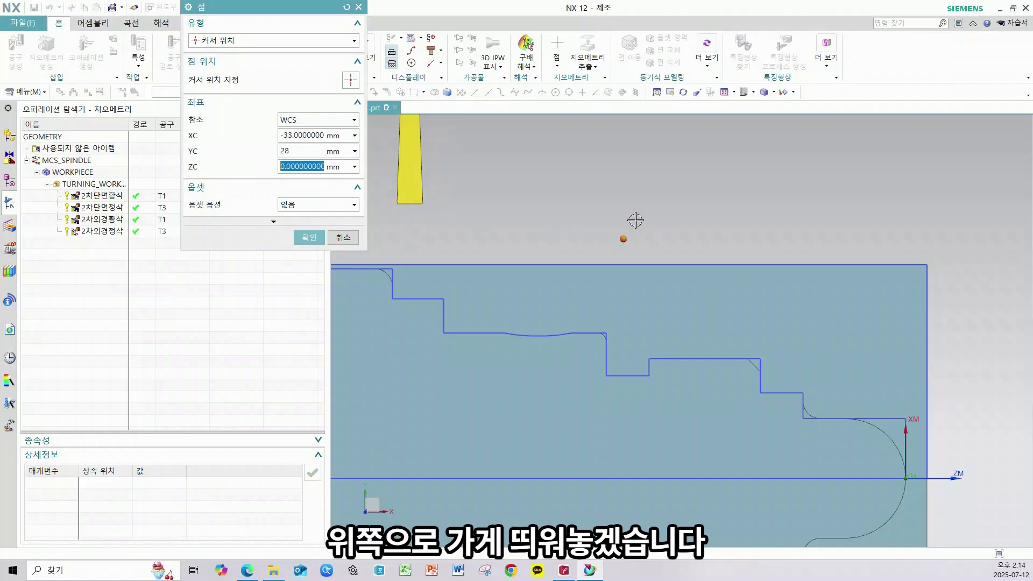
pyautogui.click(309, 238)
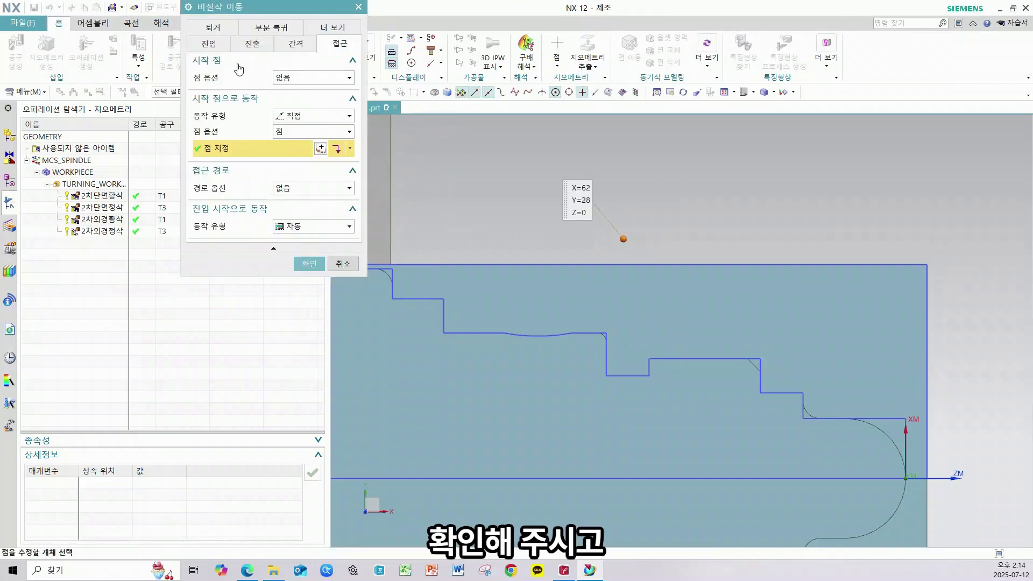
# Step: Set the departure motion to the return point to 방사형 -> 축방향 and reference its point to WCS
pyautogui.click(213, 27)
pyautogui.click(289, 116)
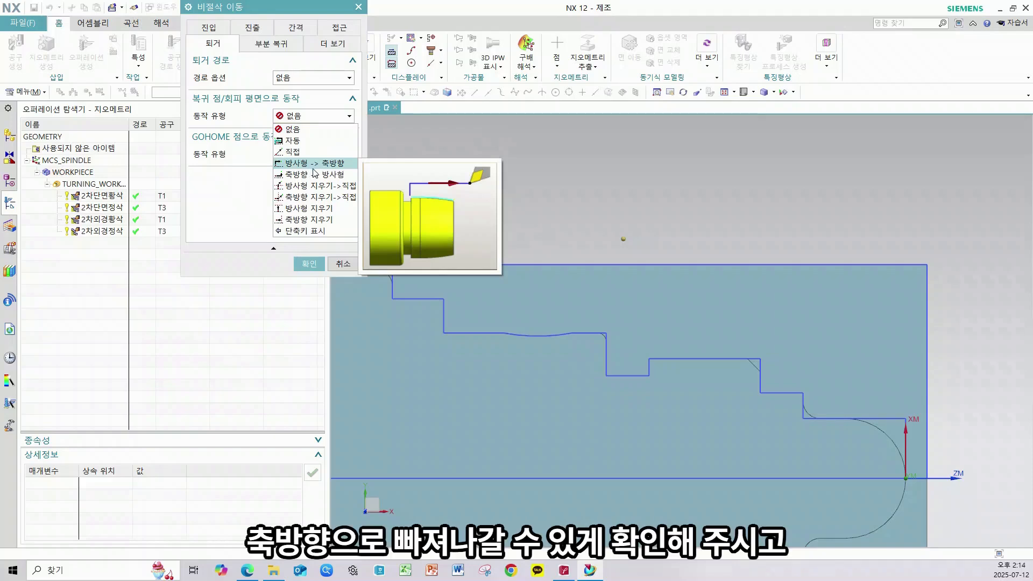
pyautogui.click(323, 163)
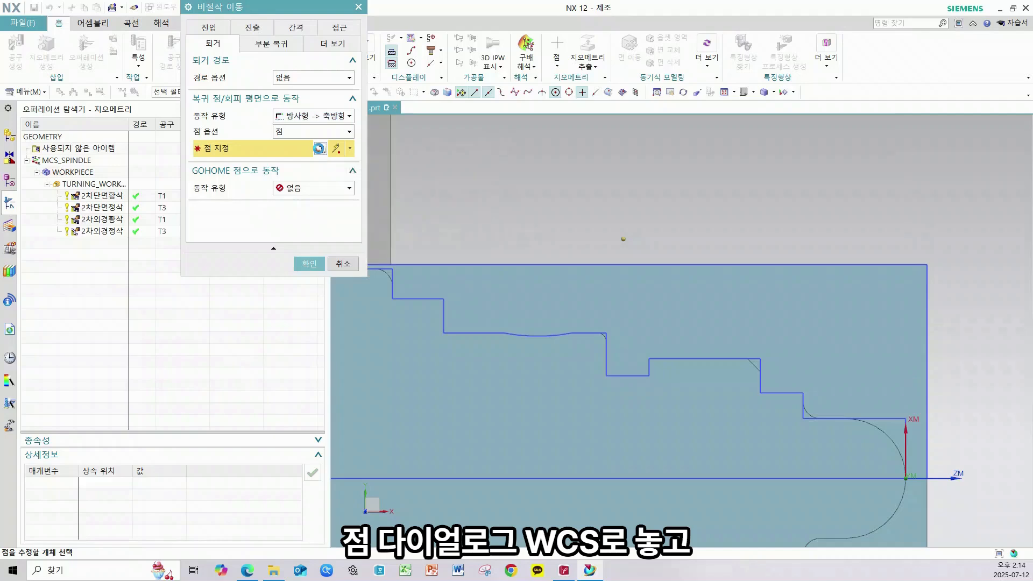
pyautogui.click(320, 149)
pyautogui.click(354, 120)
pyautogui.click(301, 157)
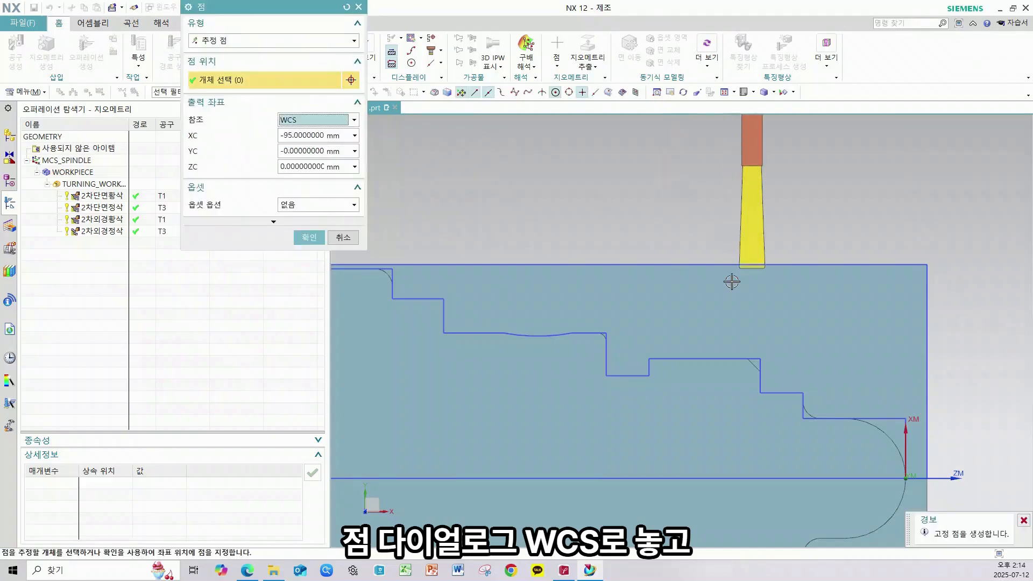
# Step: Define the return point from the groove's shoulder corner at XC -35 with YC 28, and accept the non-cutting moves
pyautogui.click(609, 333)
pyautogui.click(291, 138)
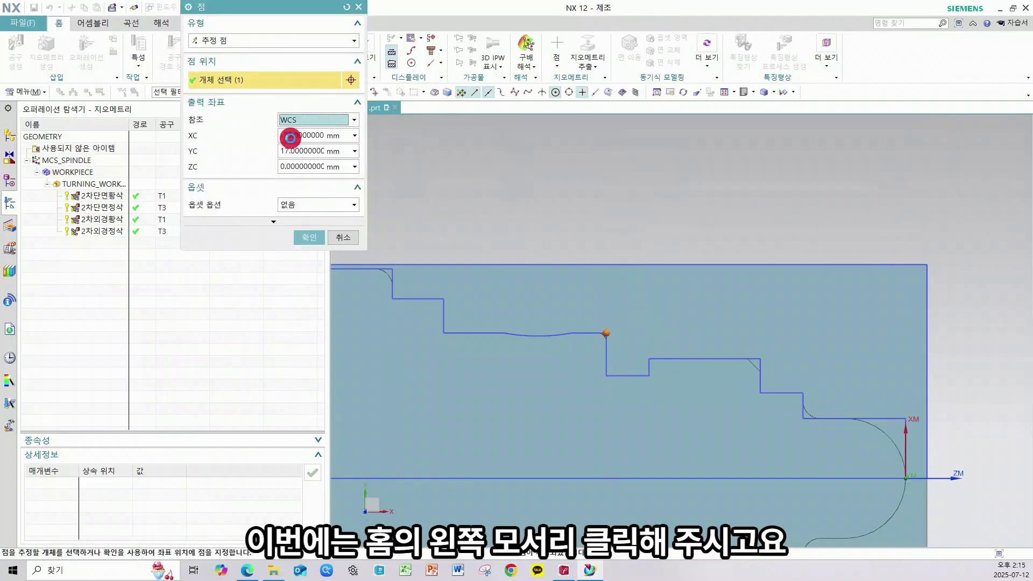
pyautogui.press('Tab')
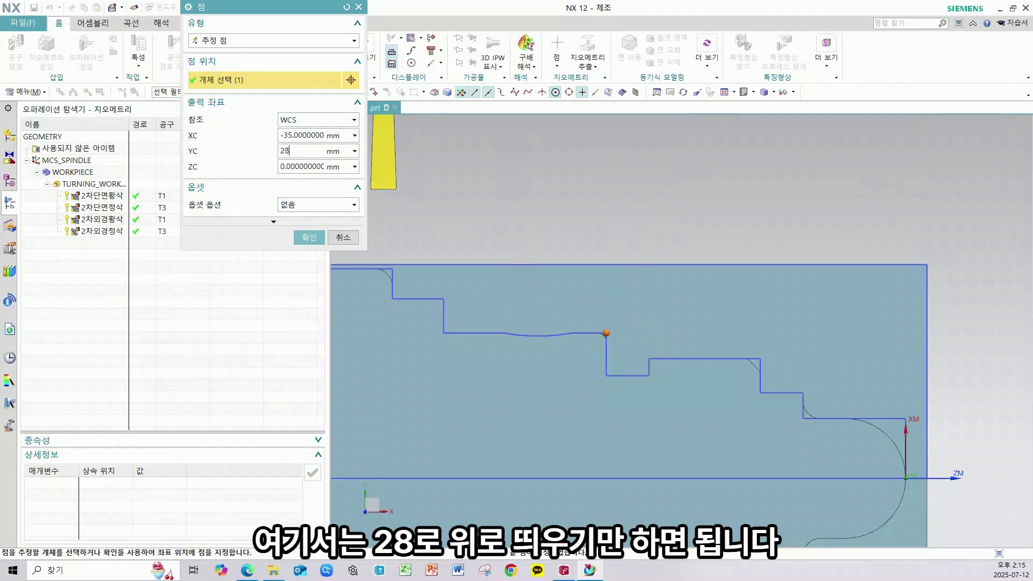
pyautogui.write('28')
pyautogui.press('Tab')
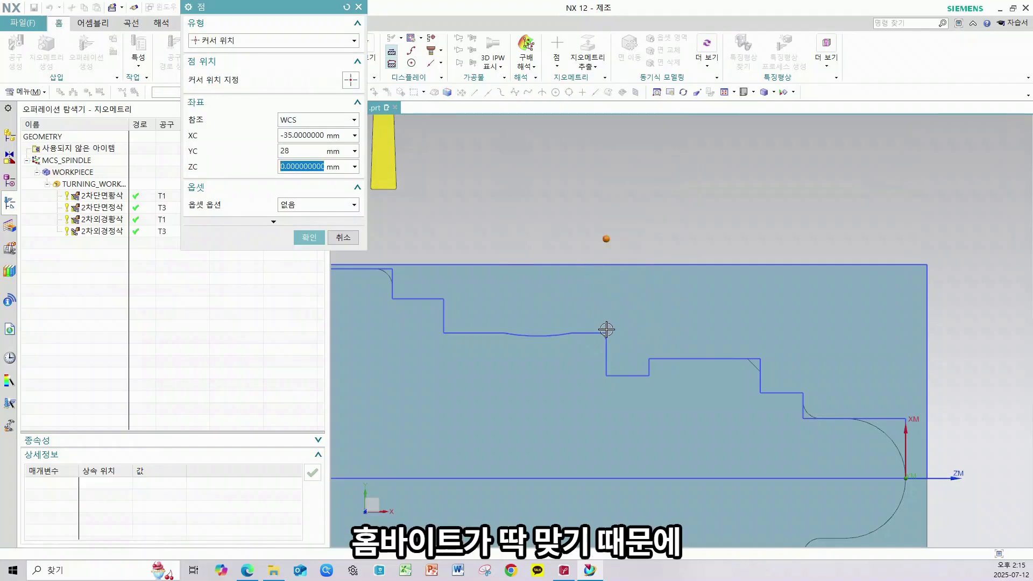
pyautogui.click(302, 240)
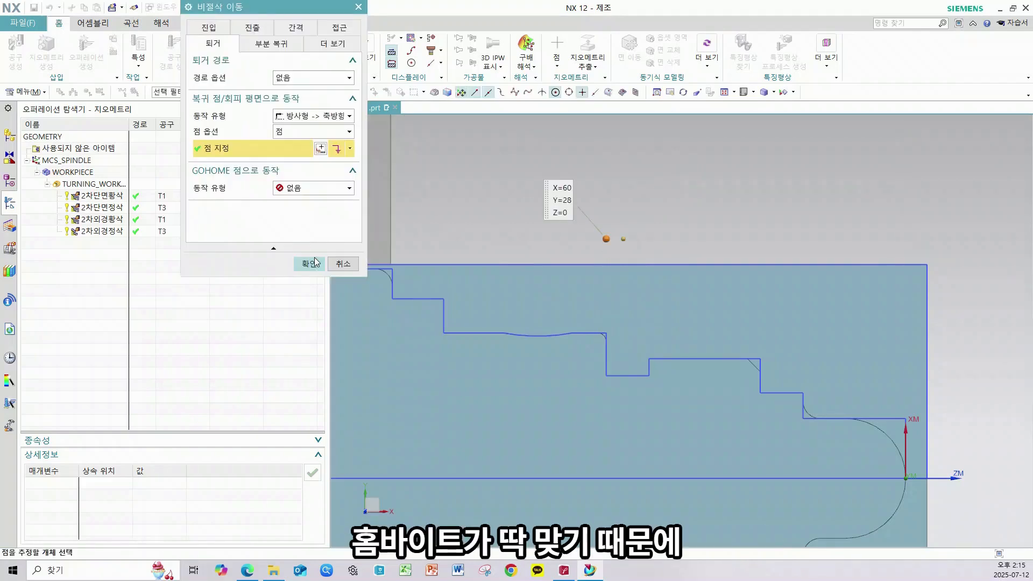
pyautogui.click(311, 261)
# Step: Set the spindle speed to 600 RPM and the cutting feed to 0.05 mmpr, then generate and accept the 2차홈 toolpath
pyautogui.click(350, 401)
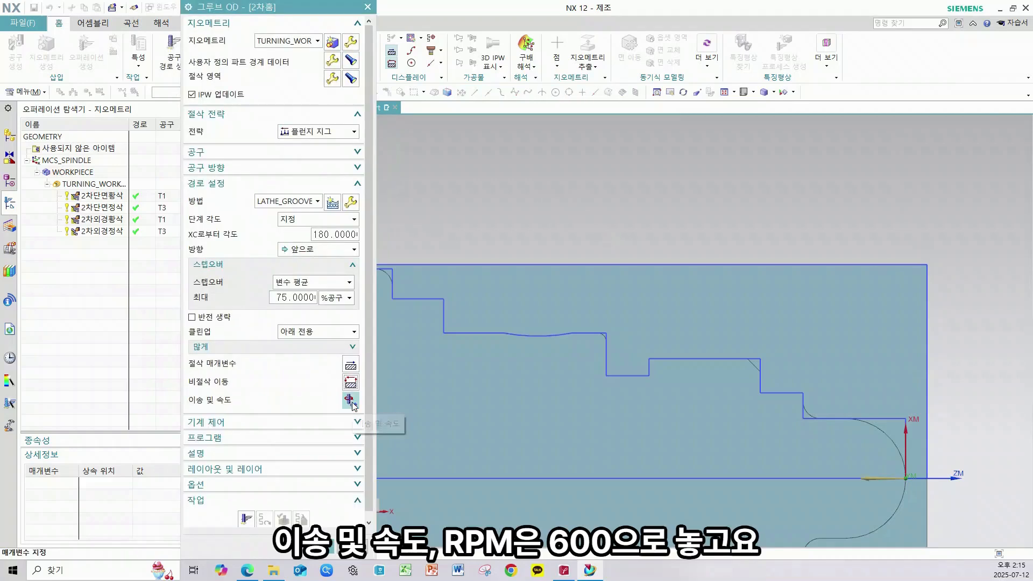
pyautogui.click(209, 95)
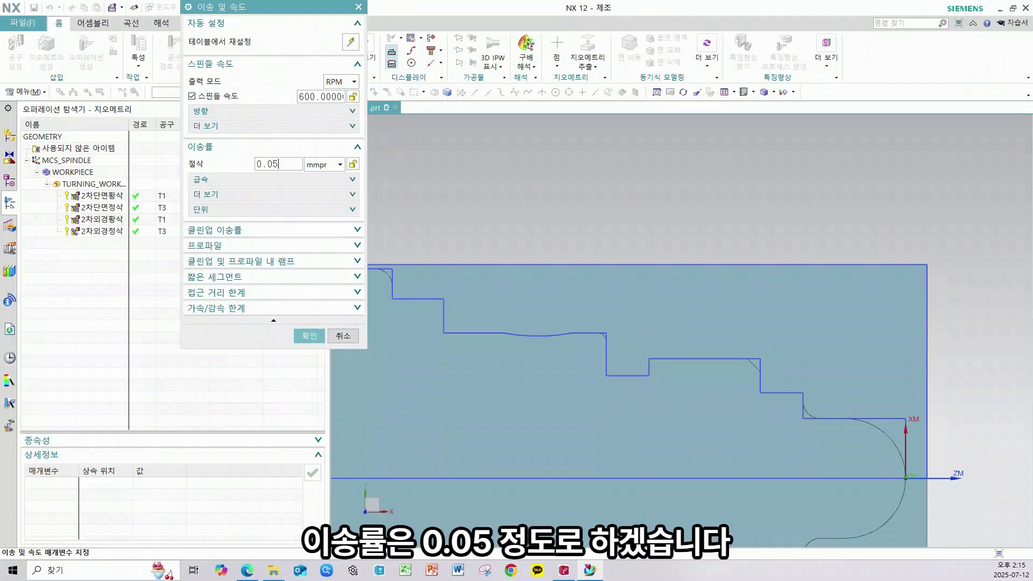
pyautogui.click(314, 336)
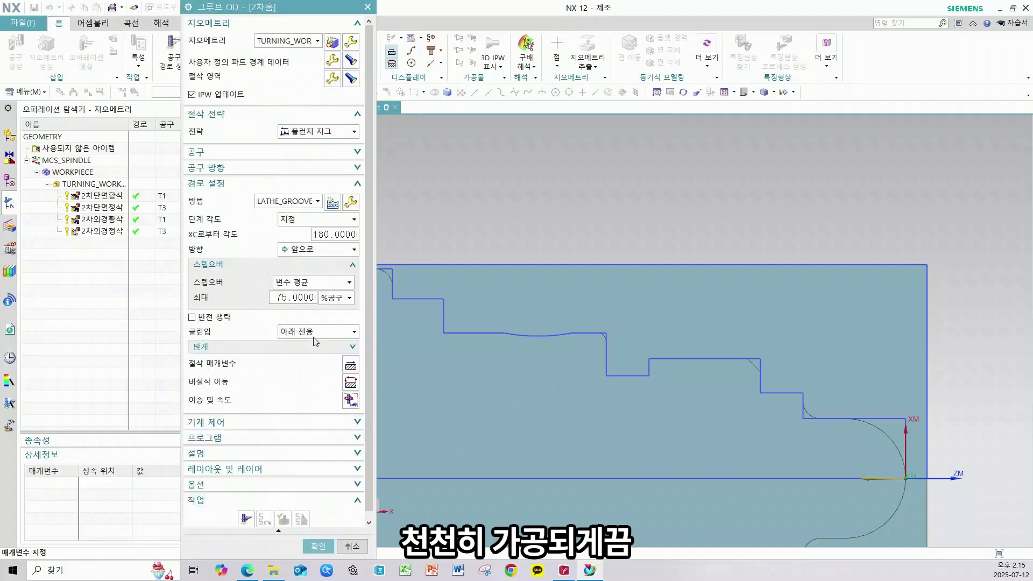
pyautogui.click(247, 509)
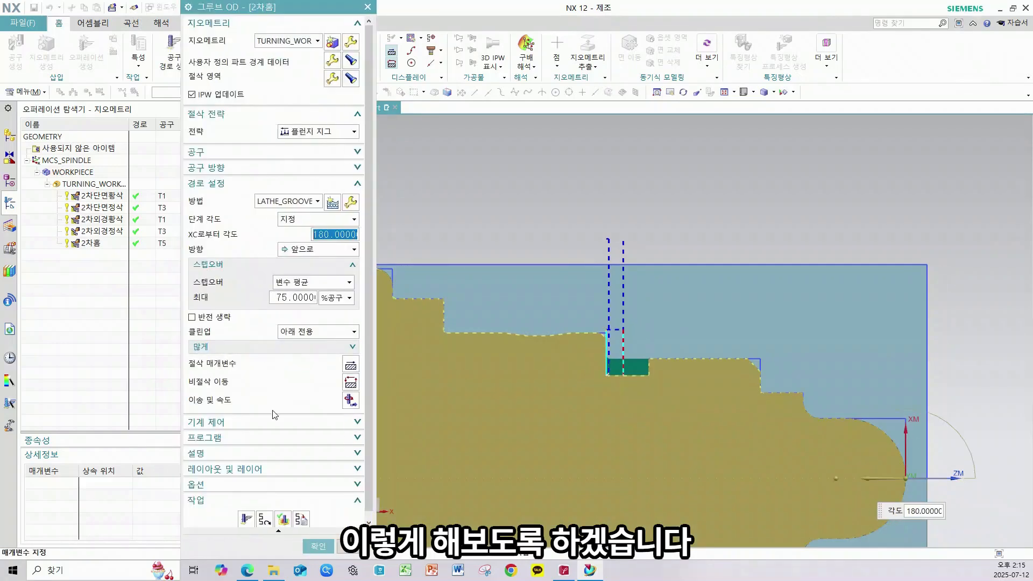
pyautogui.click(318, 547)
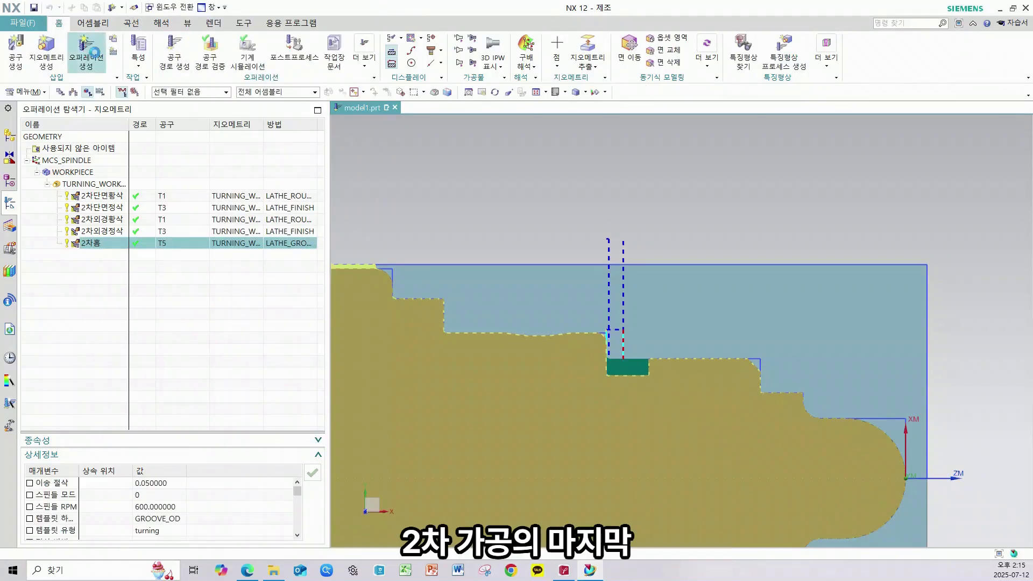
# Step: Create a THREAD_OD operation named 2차나사 with tool T7 and method LATHE_THREAD, and accept it without selecting thread lines
pyautogui.click(87, 54)
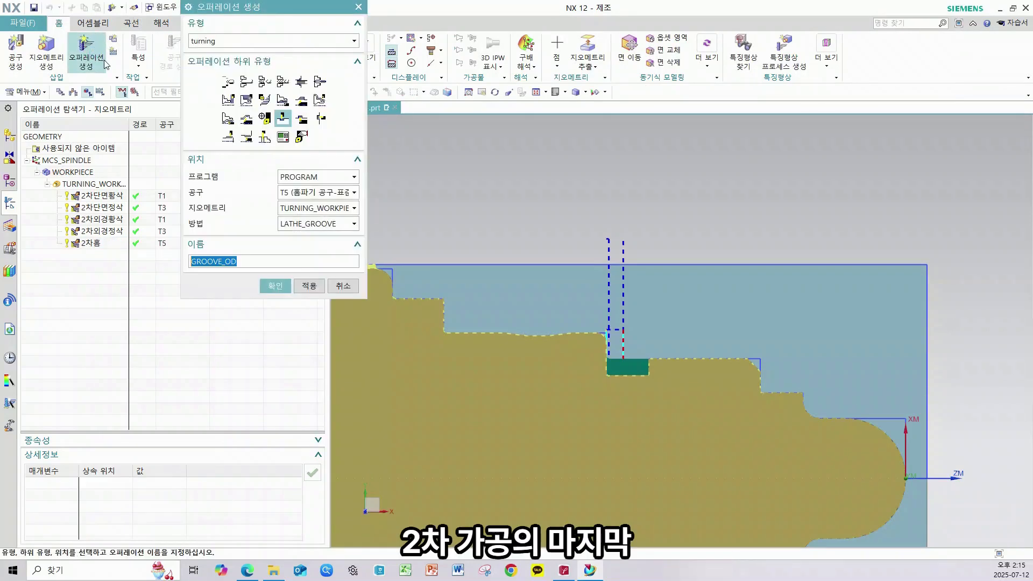
pyautogui.click(228, 137)
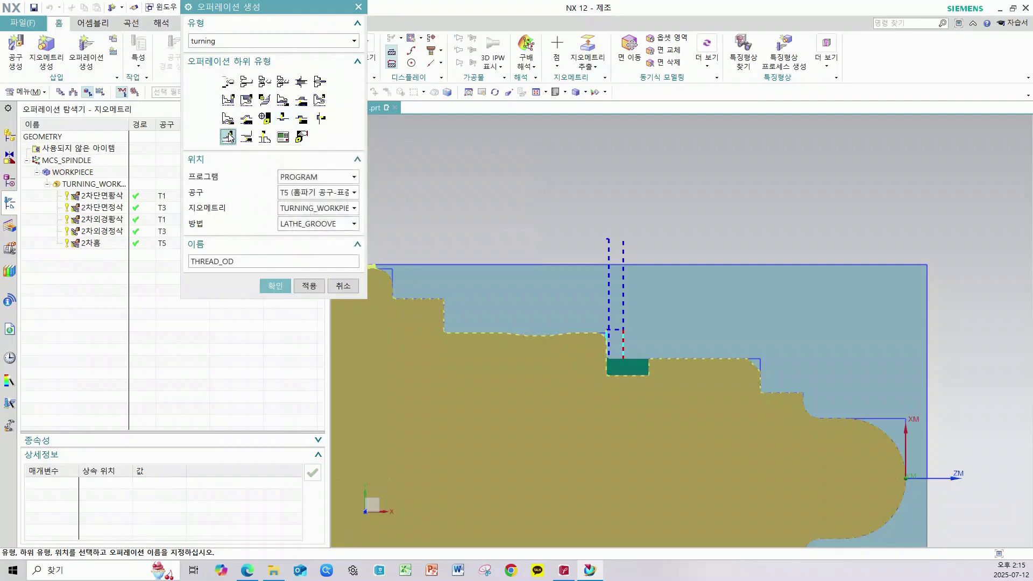
pyautogui.click(302, 193)
pyautogui.click(295, 251)
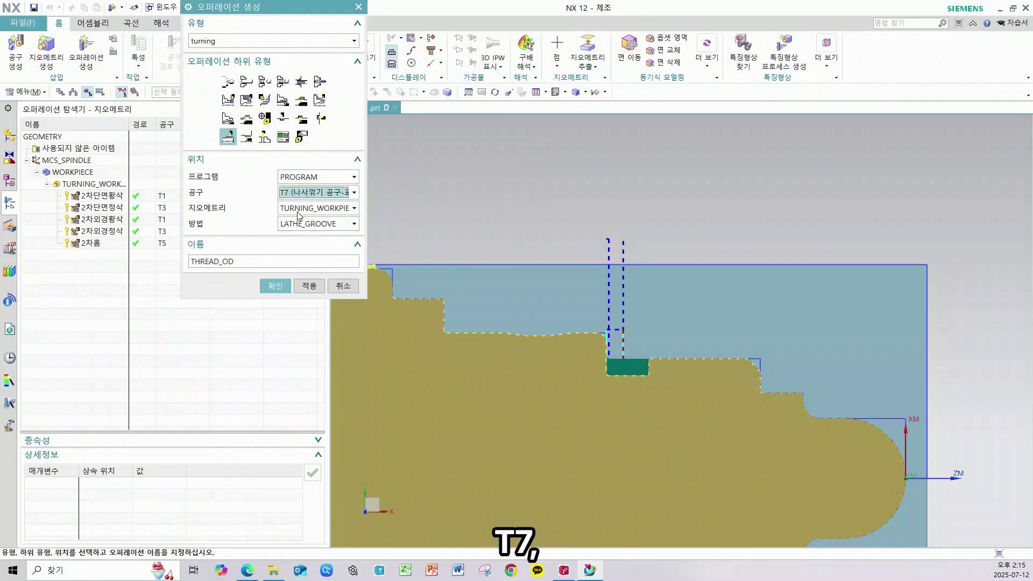
pyautogui.click(300, 224)
pyautogui.click(305, 293)
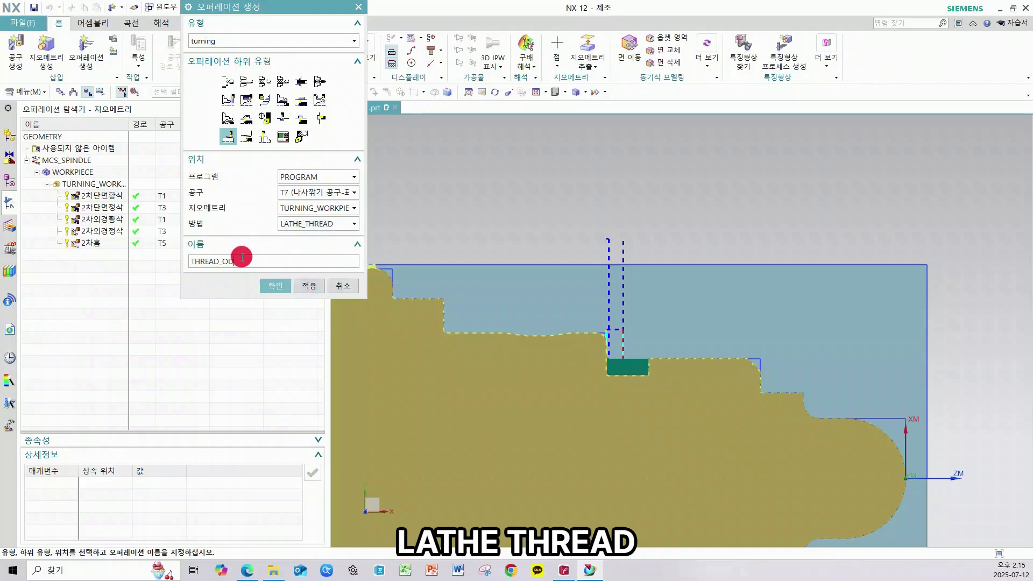
pyautogui.moveTo(242, 261); pyautogui.dragTo(126, 263)
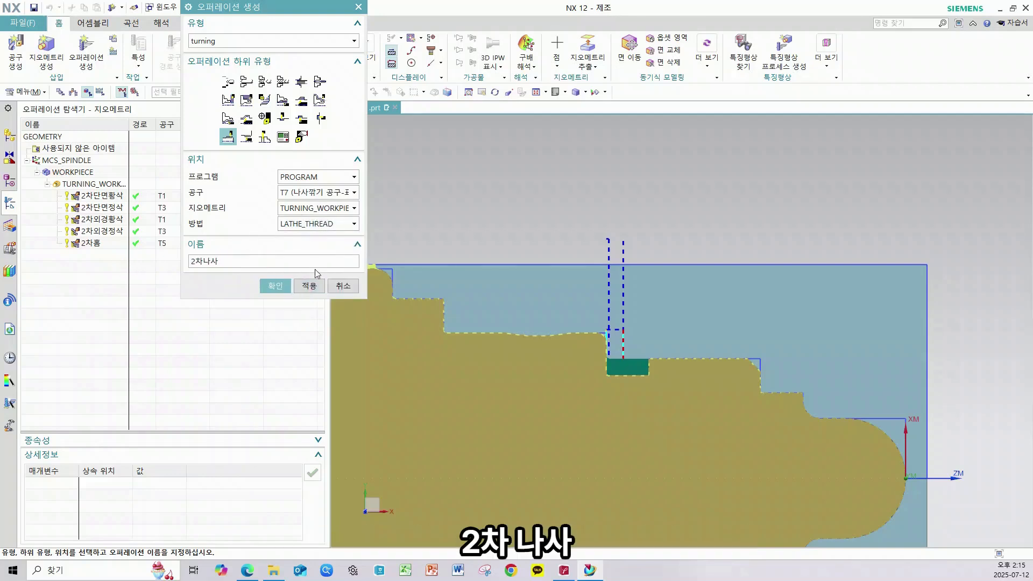
pyautogui.click(271, 285)
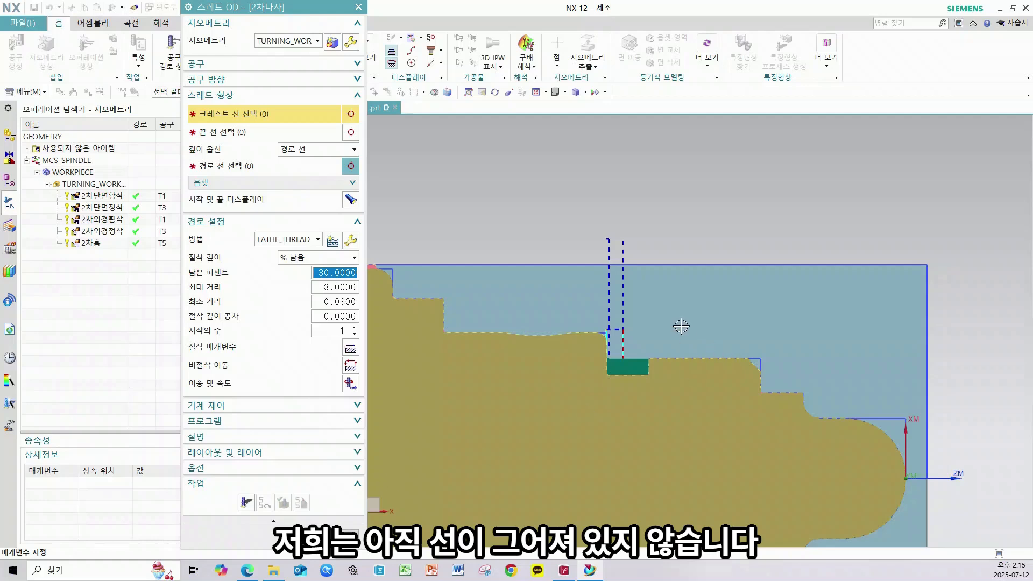
pyautogui.click(303, 535)
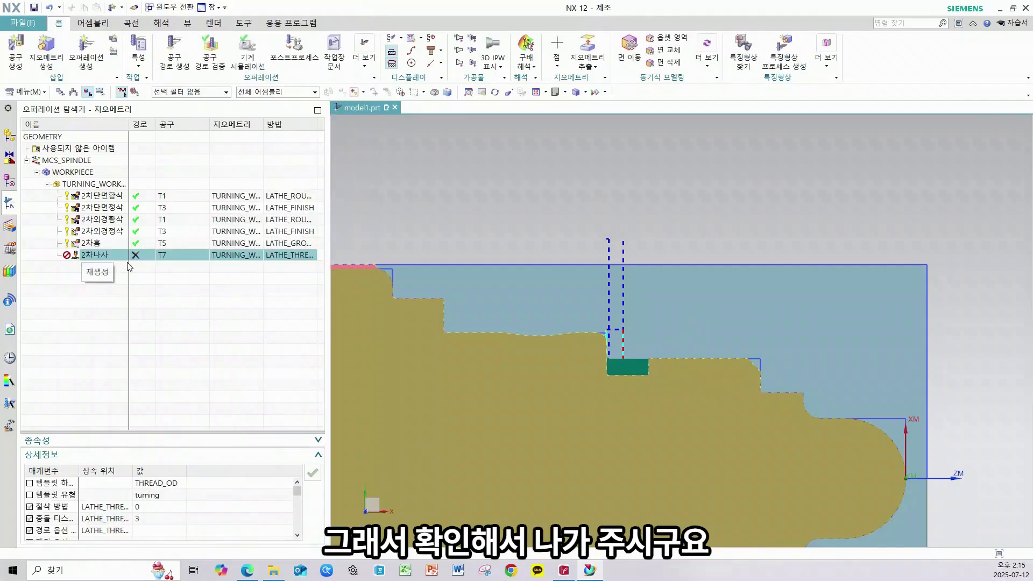
# Step: Switch to the Modeling application and sketch a horizontal line just above the thread section, extending slightly past both its ends
pyautogui.click(290, 23)
pyautogui.click(17, 48)
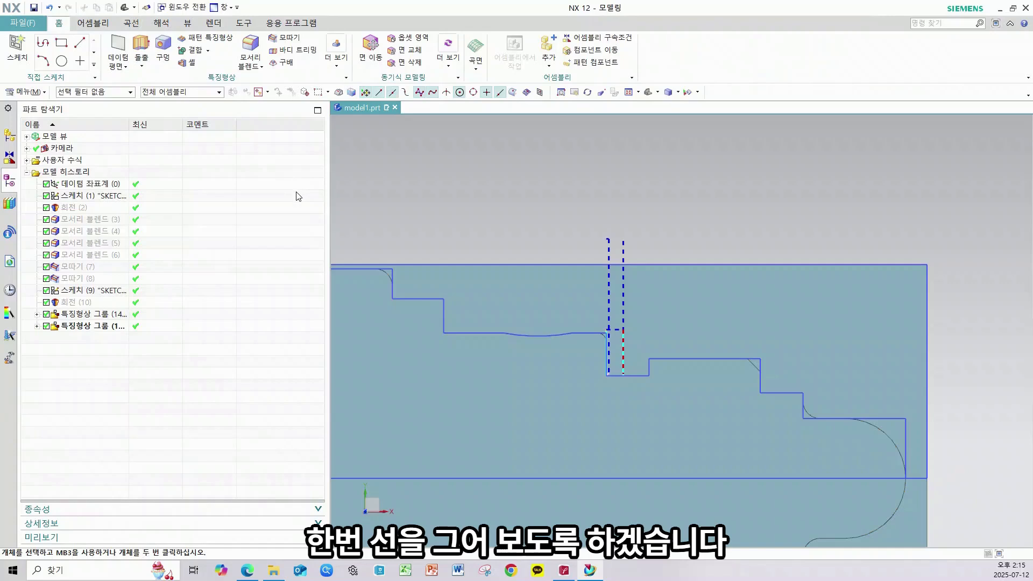
pyautogui.click(81, 47)
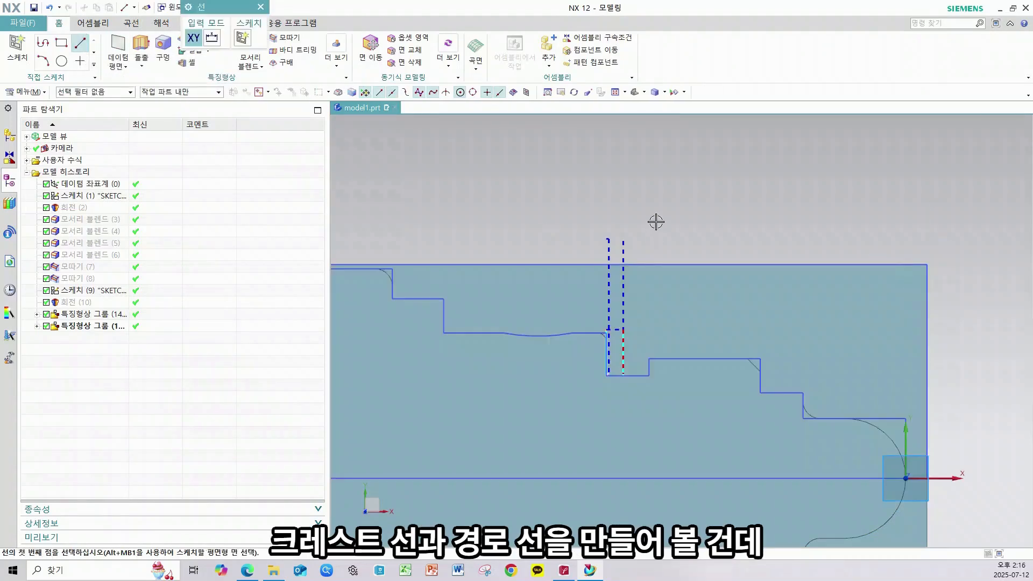
pyautogui.click(639, 345)
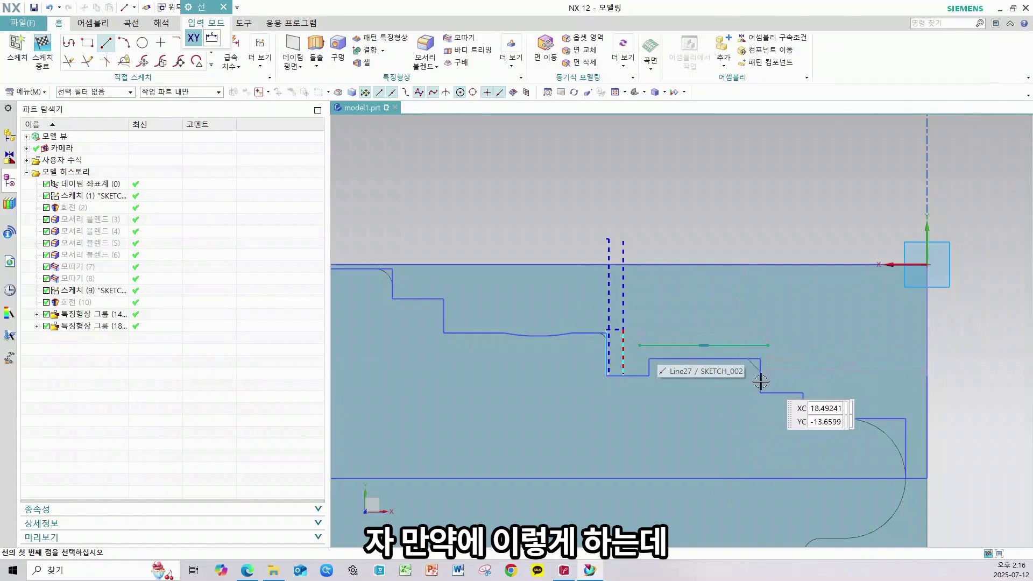
pyautogui.hotkey('ctrl', '2')
pyautogui.moveTo(431, 270)
pyautogui.mouseDown()
pyautogui.moveTo(903, 299)
pyautogui.moveTo(618, 282)
pyautogui.moveTo(888, 282)
pyautogui.mouseUp()
pyautogui.moveTo(472, 296); pyautogui.dragTo(902, 299)
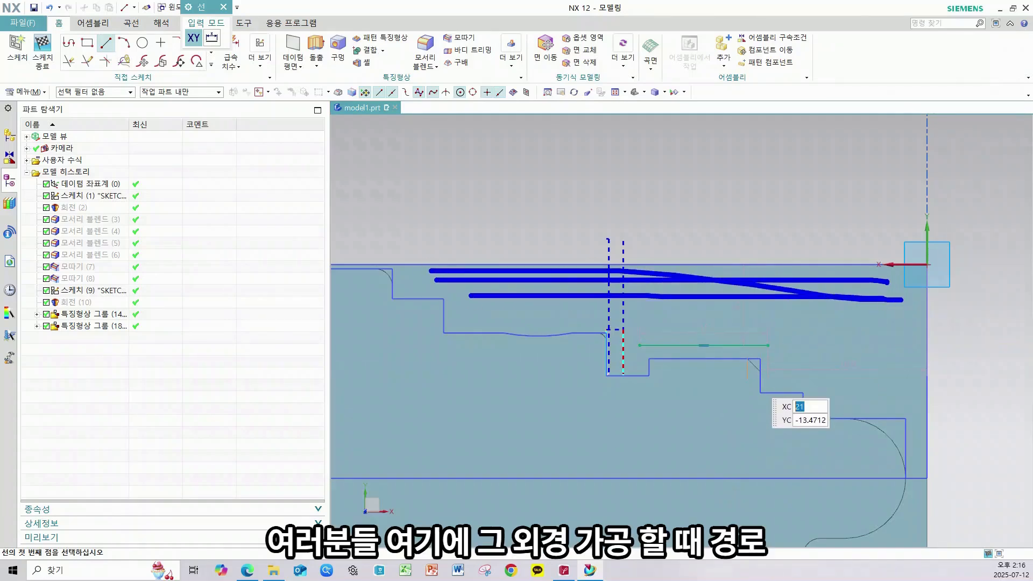
pyautogui.moveTo(461, 312); pyautogui.dragTo(980, 326)
pyautogui.moveTo(503, 328); pyautogui.dragTo(900, 329)
pyautogui.moveTo(667, 352); pyautogui.dragTo(854, 351)
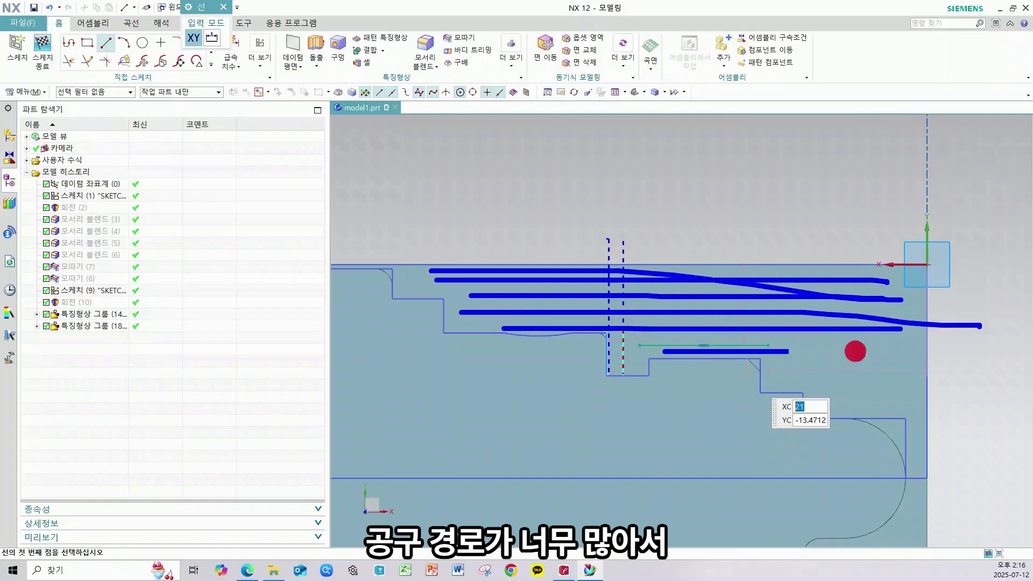
pyautogui.moveTo(754, 366); pyautogui.dragTo(867, 371)
pyautogui.press('Escape')
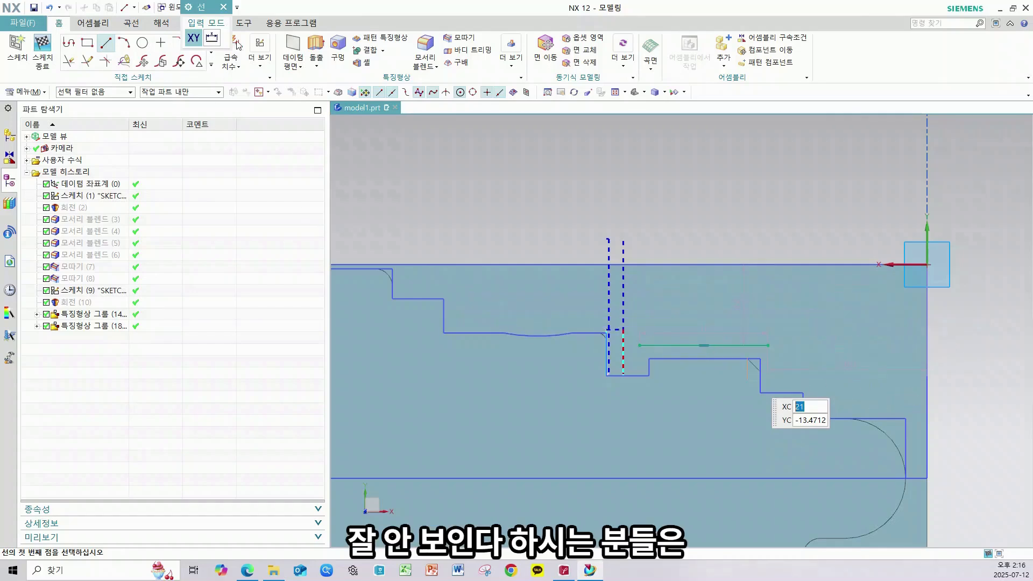
# Step: Return to the Manufacturing application and display the toolpath of the 2차단면황삭 operation
pyautogui.click(291, 22)
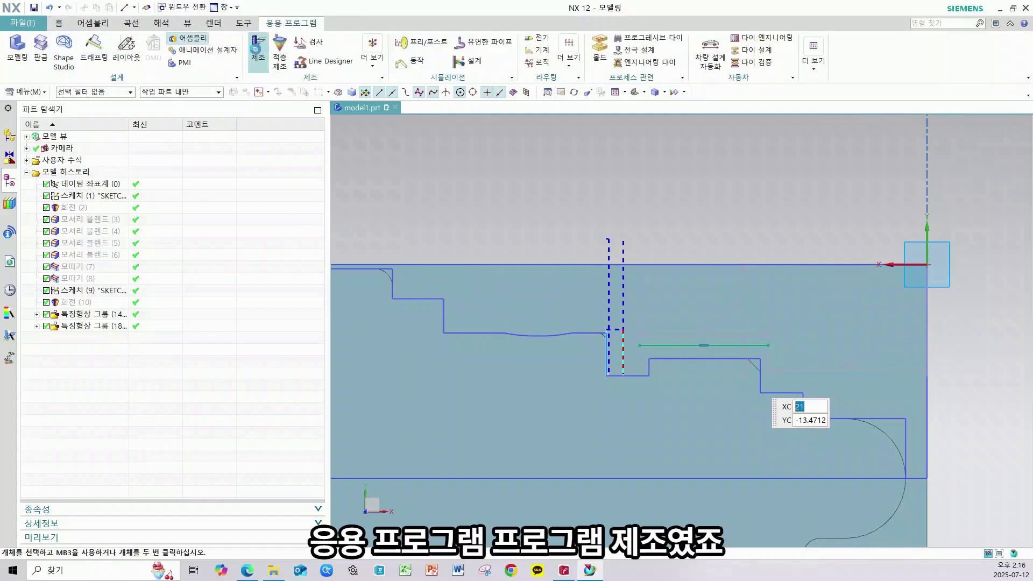
pyautogui.click(259, 51)
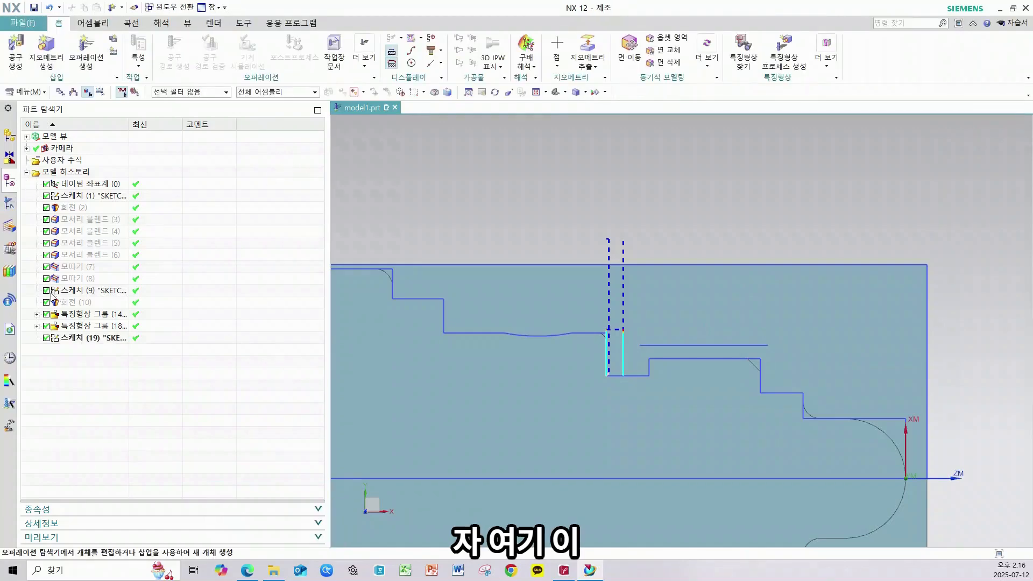
pyautogui.click(11, 204)
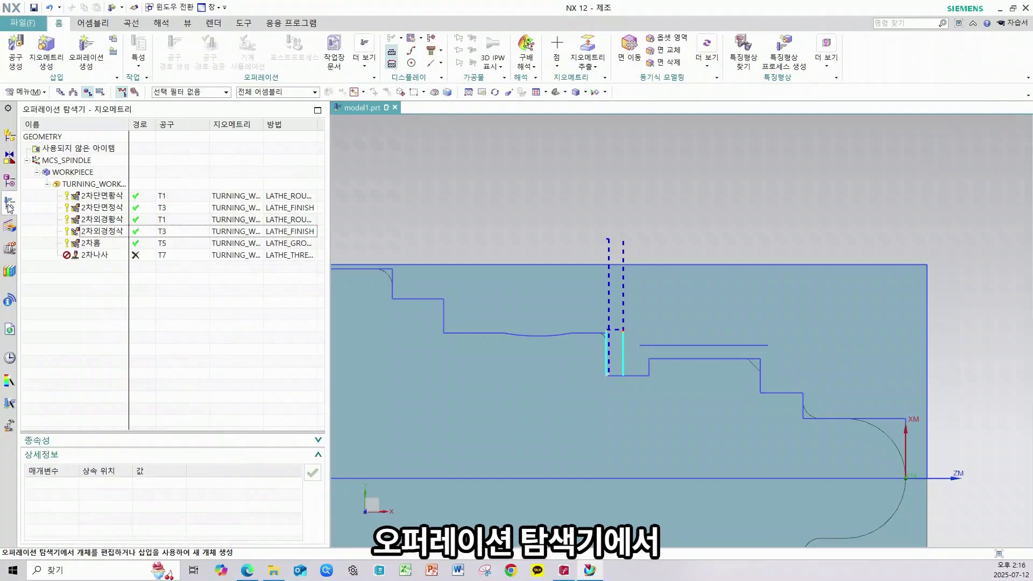
pyautogui.click(101, 195)
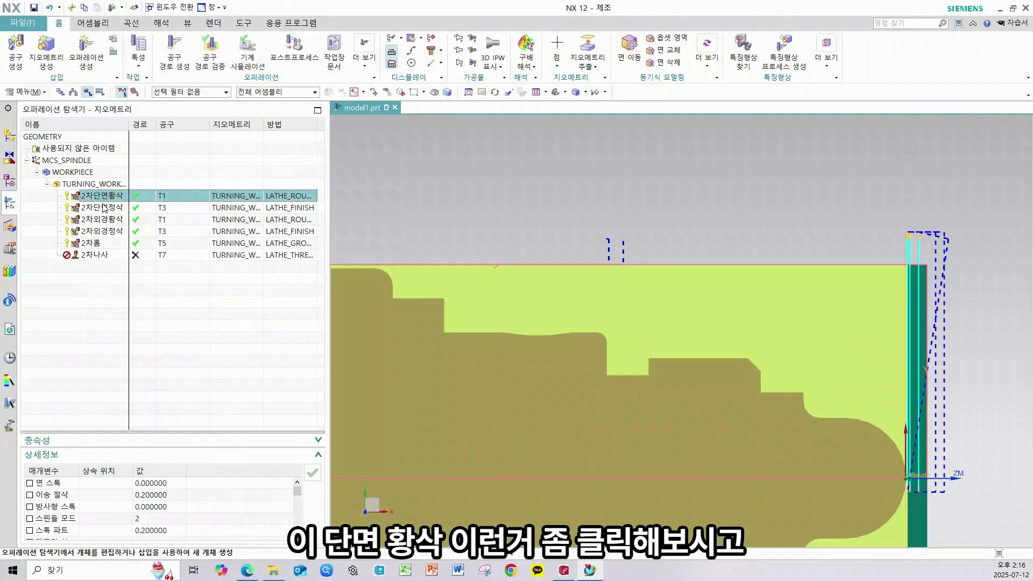
# Step: Display the toolpaths of the second-side operations from 2차단면황삭 through 2차홈 together, then clear the operation selection
pyautogui.keyDown('shift'); pyautogui.click(101, 207); pyautogui.keyUp('shift')
pyautogui.keyDown('shift'); pyautogui.click(103, 220); pyautogui.keyUp('shift')
pyautogui.keyDown('shift'); pyautogui.click(102, 231); pyautogui.keyUp('shift')
pyautogui.keyDown('shift'); pyautogui.click(102, 254); pyautogui.keyUp('shift')
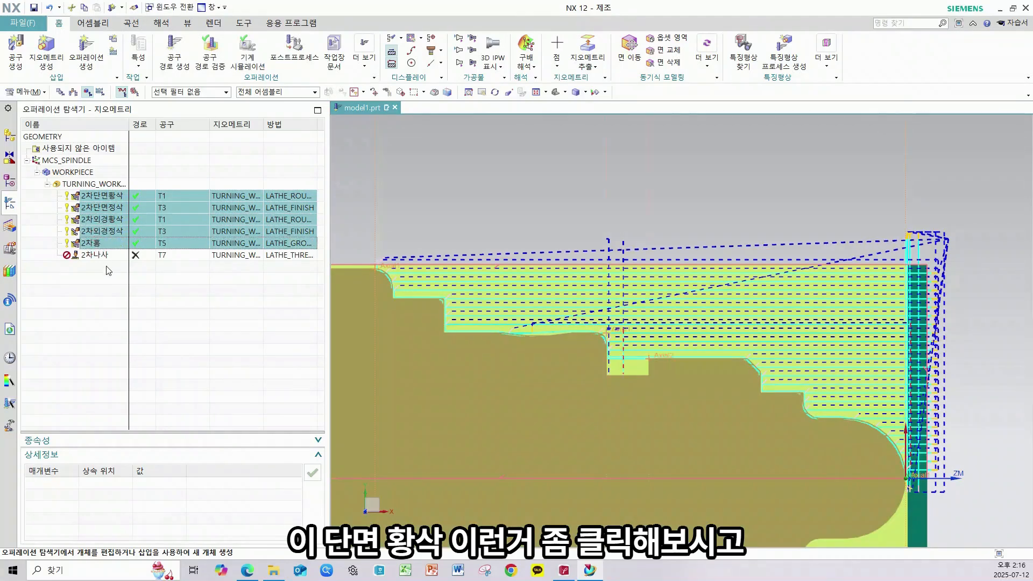
pyautogui.click(114, 289)
pyautogui.click(111, 208)
pyautogui.keyDown('shift'); pyautogui.click(110, 195); pyautogui.keyUp('shift')
pyautogui.click(116, 289)
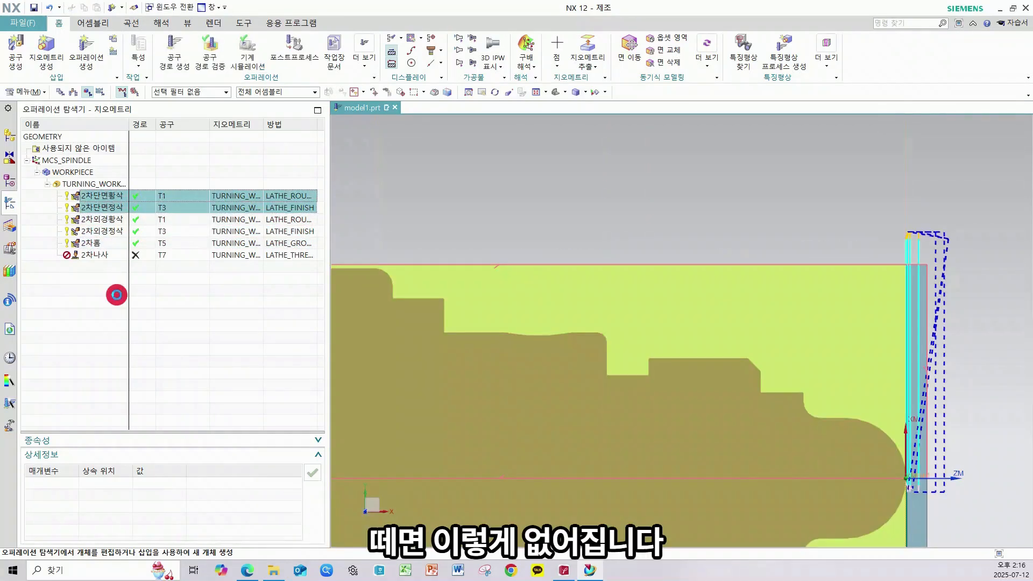
# Step: Review the 2차외경황삭 toolpath alone and combined with the other turning operations, then deselect everything to hide the toolpaths
pyautogui.click(123, 220)
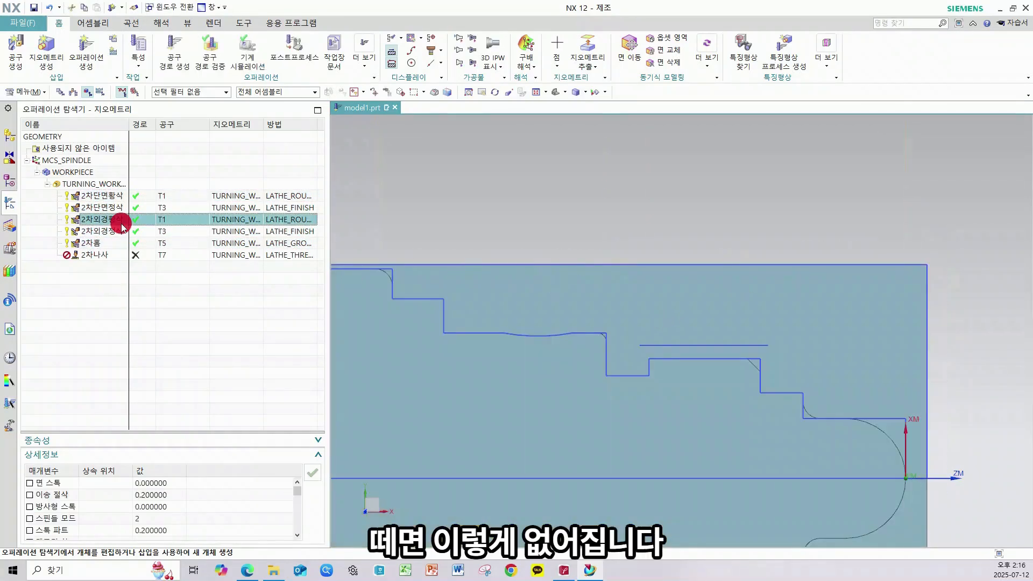
pyautogui.click(127, 290)
pyautogui.click(110, 219)
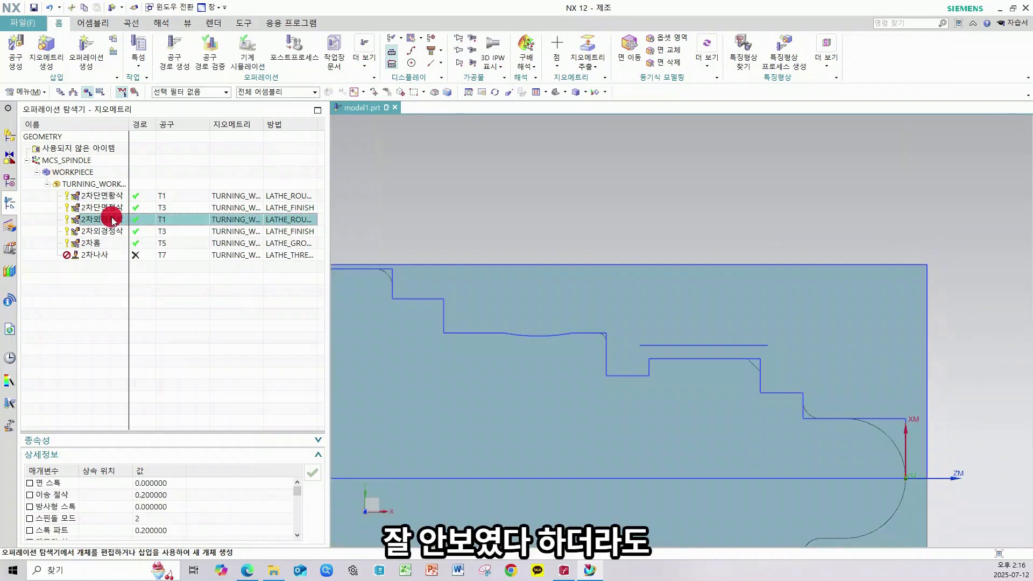
pyautogui.keyDown('ctrl'); pyautogui.click(122, 197); pyautogui.keyUp('ctrl')
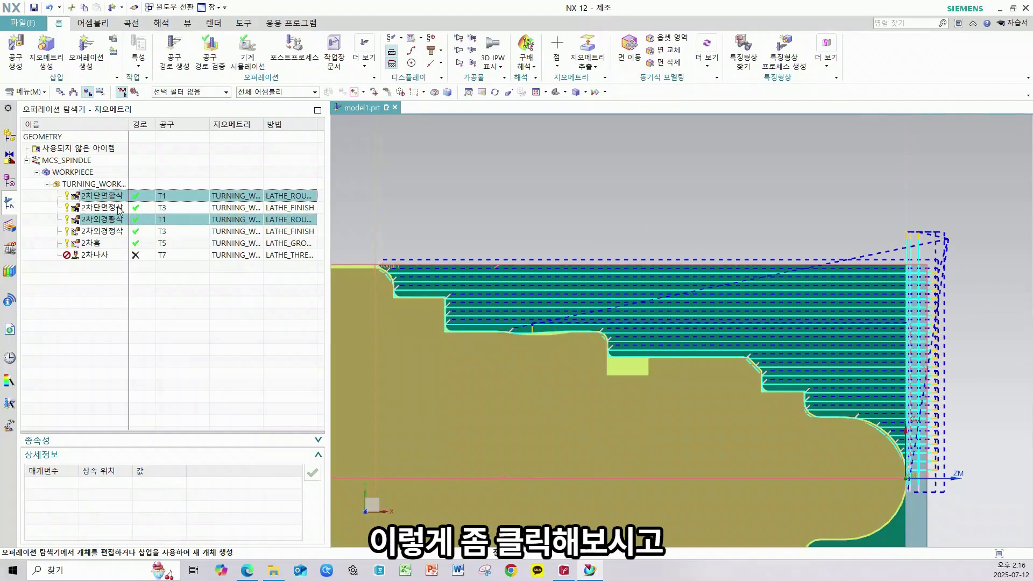
pyautogui.keyDown('ctrl'); pyautogui.click(117, 209); pyautogui.keyUp('ctrl')
pyautogui.keyDown('ctrl'); pyautogui.click(115, 231); pyautogui.keyUp('ctrl')
pyautogui.keyDown('ctrl'); pyautogui.click(101, 243); pyautogui.keyUp('ctrl')
pyautogui.click(116, 268)
pyautogui.click(109, 198)
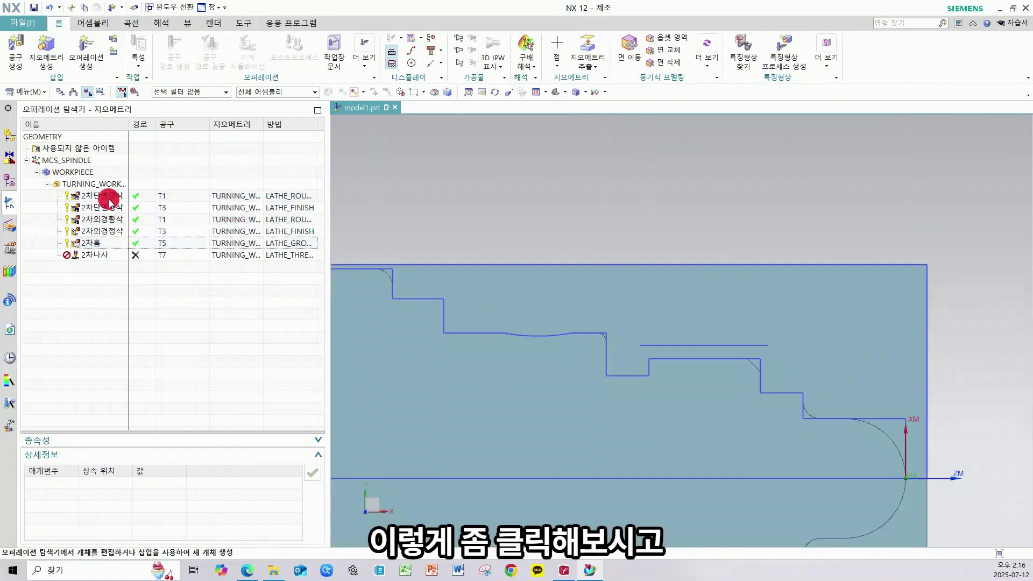
pyautogui.click(110, 290)
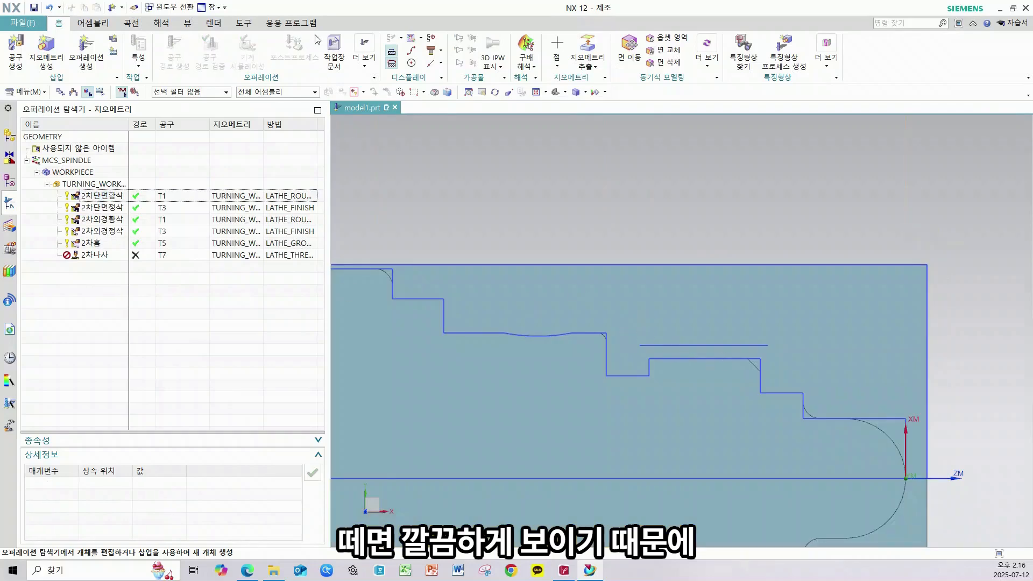
# Step: Switch to the Modeling application and reopen the sketch containing the thread line for editing, viewed square to its plane
pyautogui.click(291, 22)
pyautogui.click(17, 50)
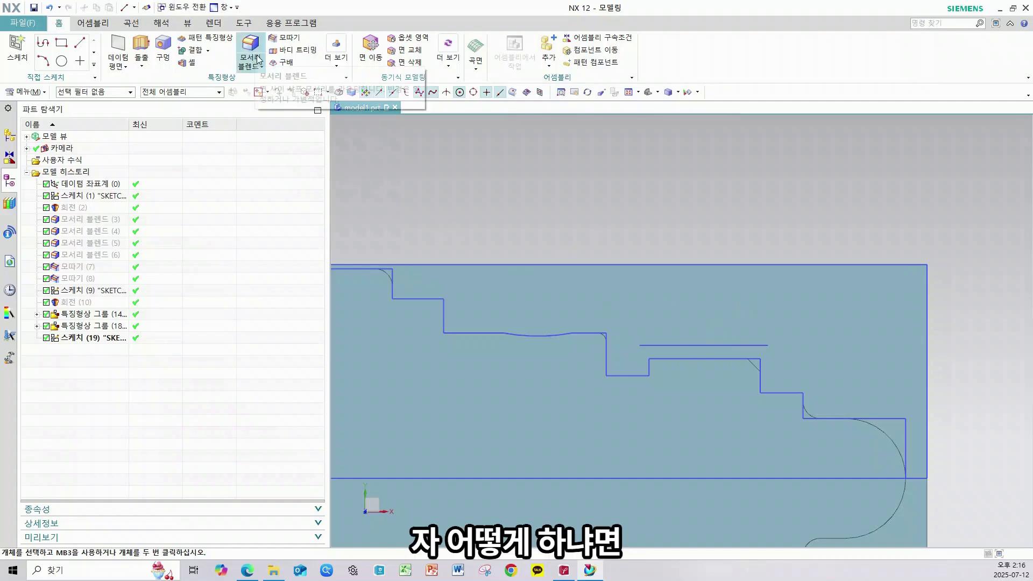
pyautogui.click(83, 338)
pyautogui.rightClick(88, 338)
pyautogui.click(123, 53)
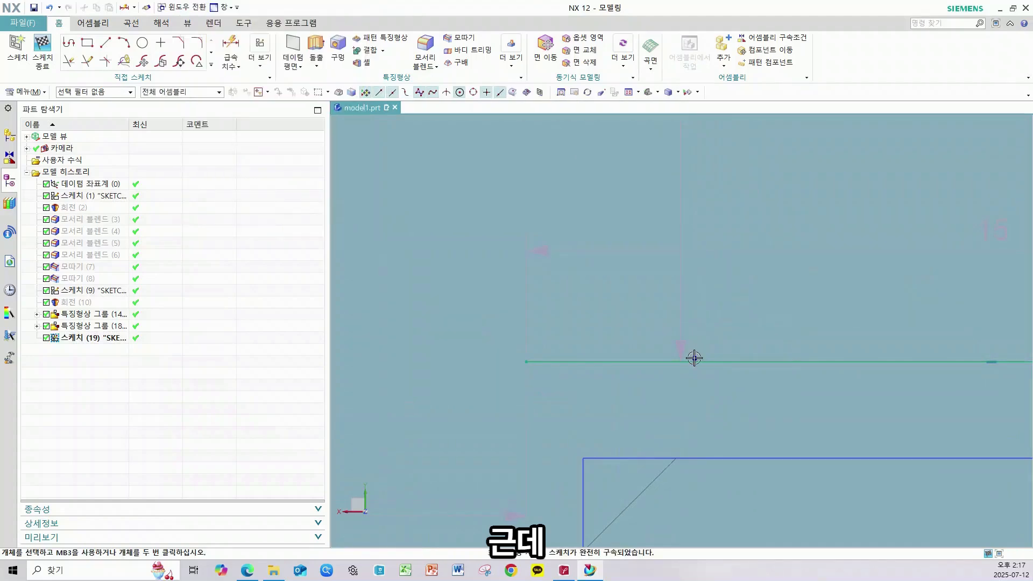
pyautogui.scroll(-6, 694, 358)
pyautogui.moveTo(764, 406)
pyautogui.mouseDown(button='middle')
pyautogui.moveTo(727, 371)
pyautogui.moveTo(666, 339)
pyautogui.moveTo(807, 429)
pyautogui.moveTo(729, 441)
pyautogui.moveTo(750, 408)
pyautogui.moveTo(692, 341)
pyautogui.moveTo(673, 386)
pyautogui.moveTo(682, 427)
pyautogui.mouseUp(button='middle')
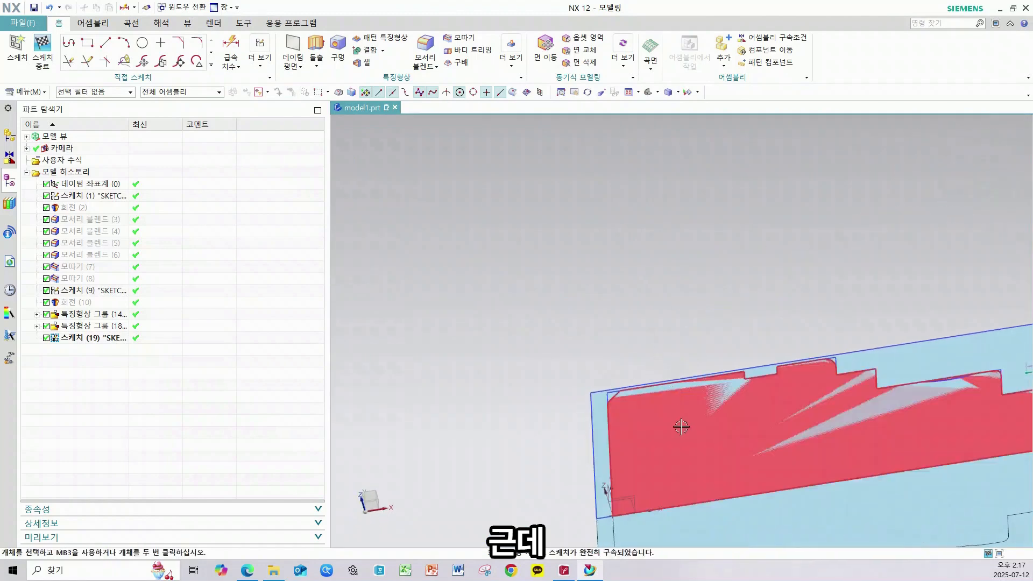
pyautogui.press('F8')
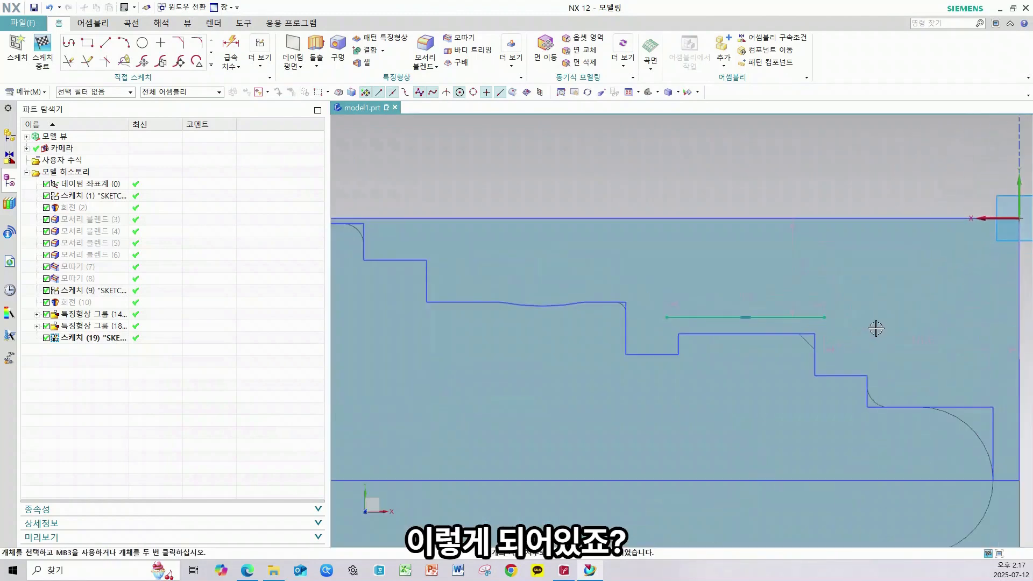
pyautogui.scroll(2, 733, 293)
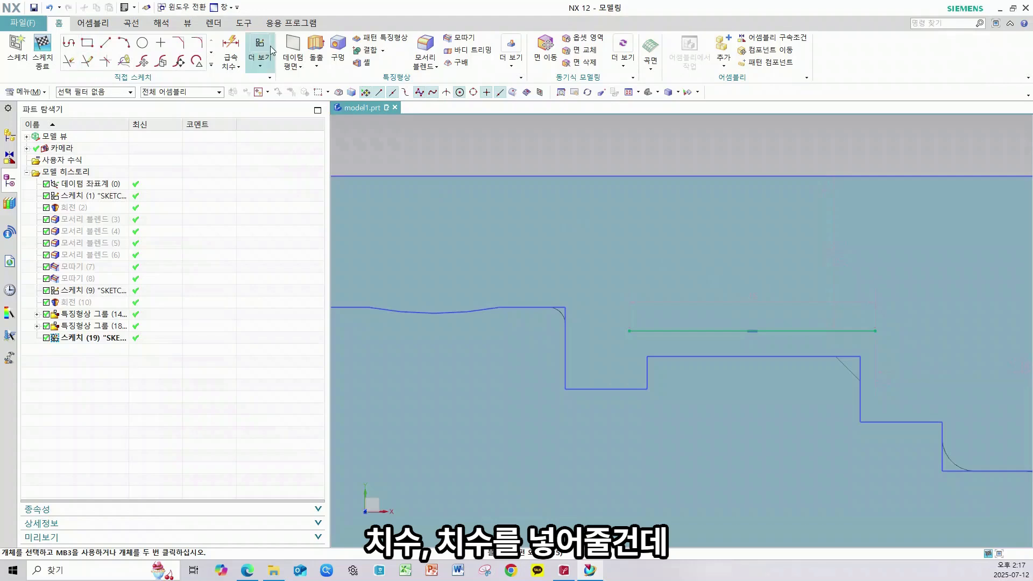
# Step: Dimension the thread line's groove-side end horizontally from the thread section's adjacent edge and set the distance to 1.5 mm
pyautogui.click(231, 43)
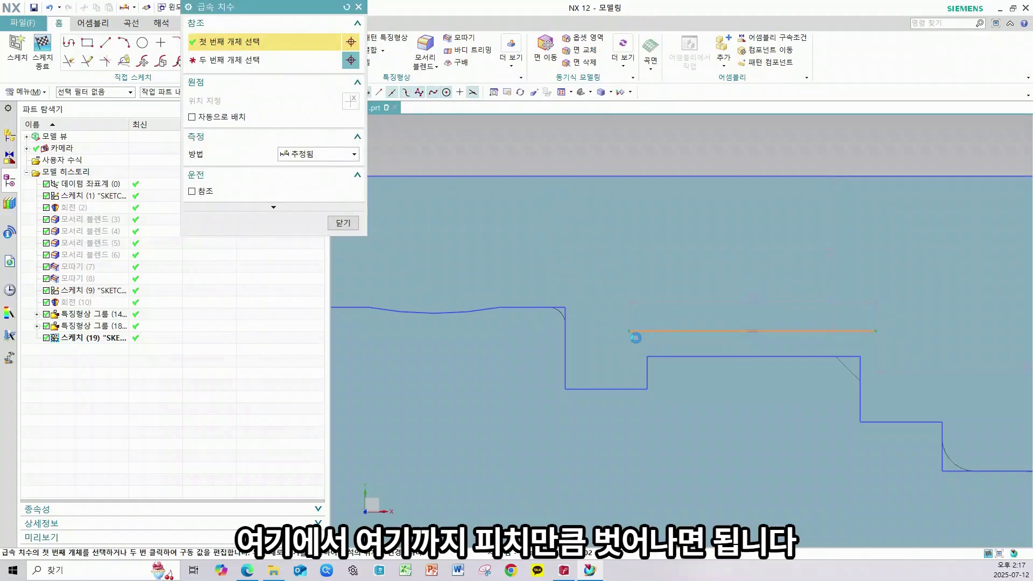
pyautogui.click(631, 331)
pyautogui.click(647, 357)
pyautogui.click(673, 303)
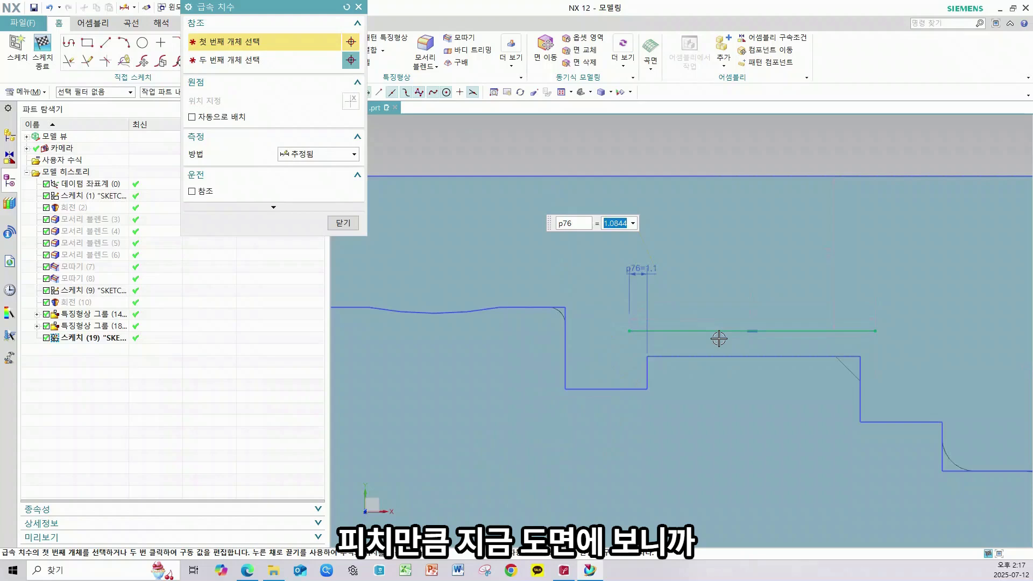
pyautogui.press('Return')
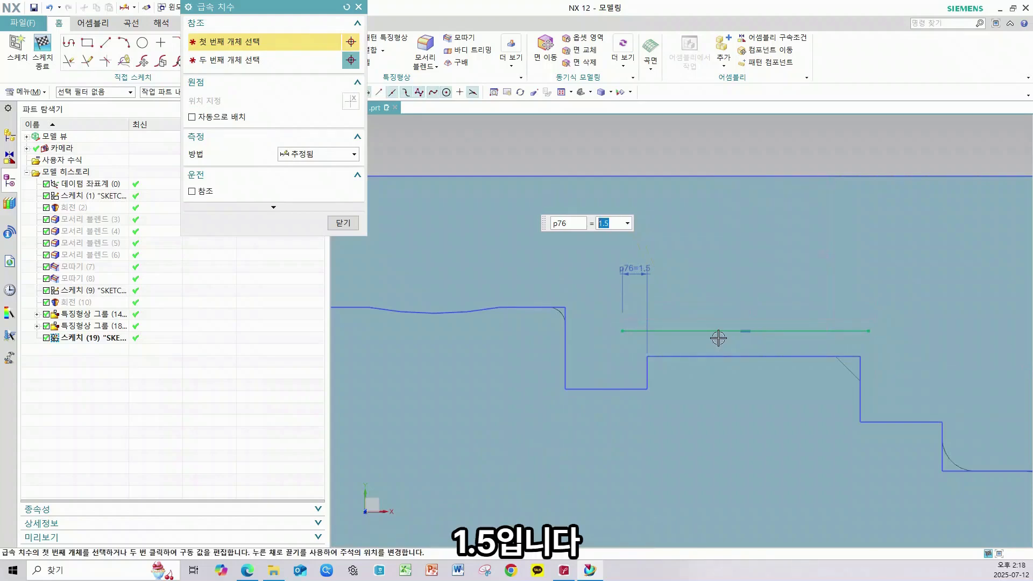
# Step: Dimension the thread line's other end horizontally from the start of the chamfer and set the distance to 1.5 mm
pyautogui.click(868, 328)
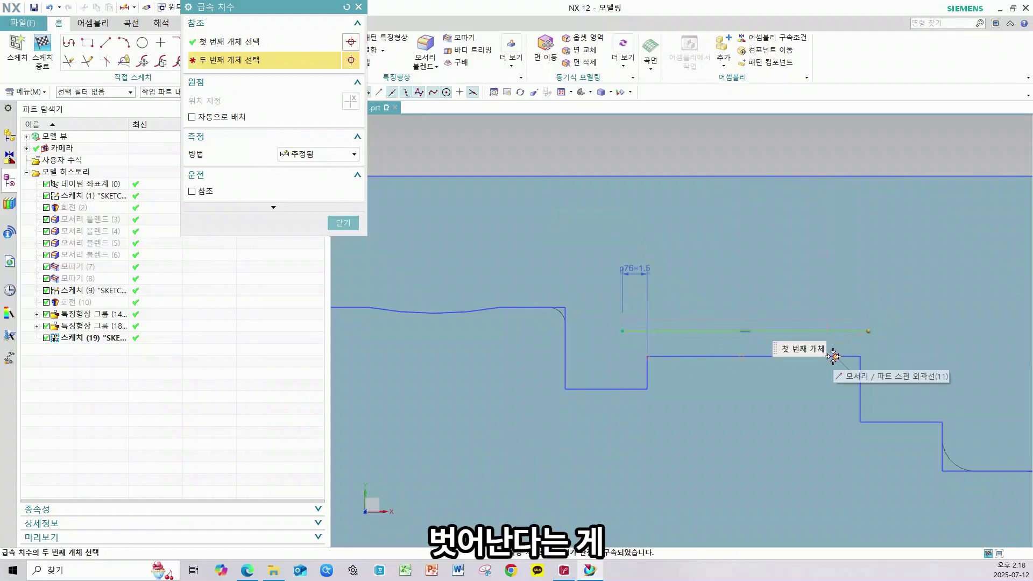
pyautogui.click(835, 355)
pyautogui.click(849, 285)
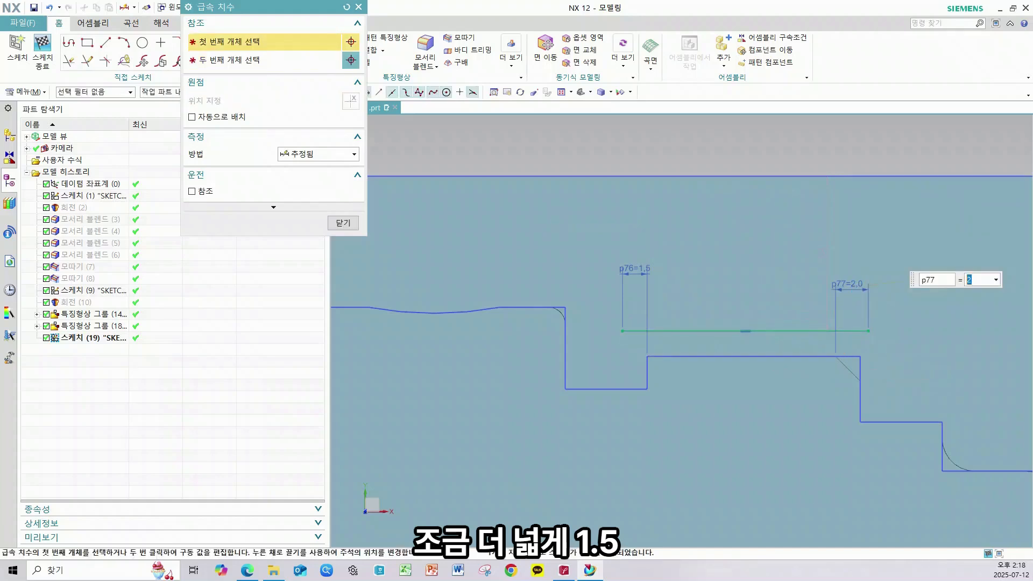
pyautogui.write('1.5')
pyautogui.press('Return')
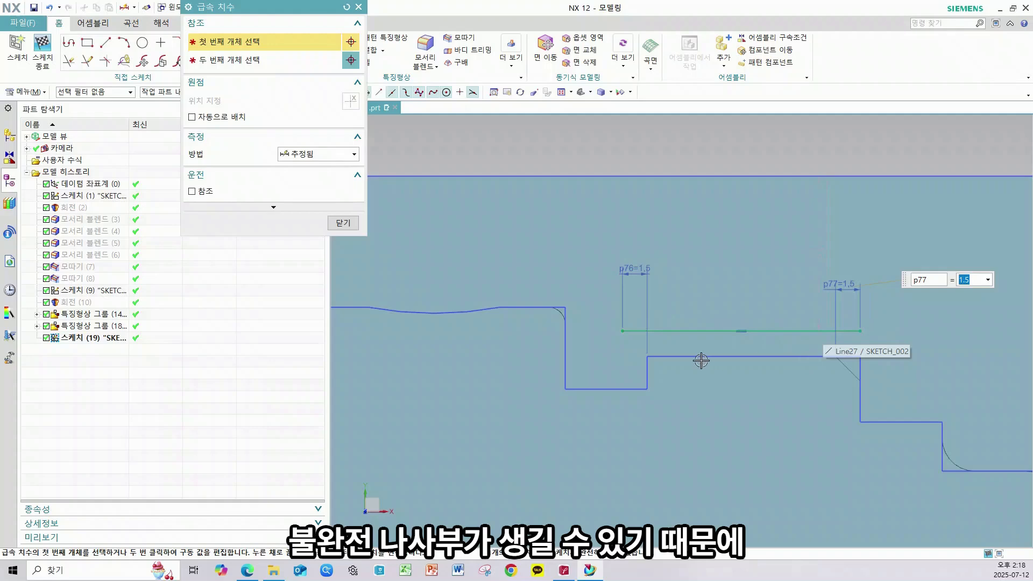
# Step: Dimension the vertical distance between the thread line and the thread section's outer edge as 0, and finish dimensioning
pyautogui.click(816, 331)
pyautogui.click(812, 357)
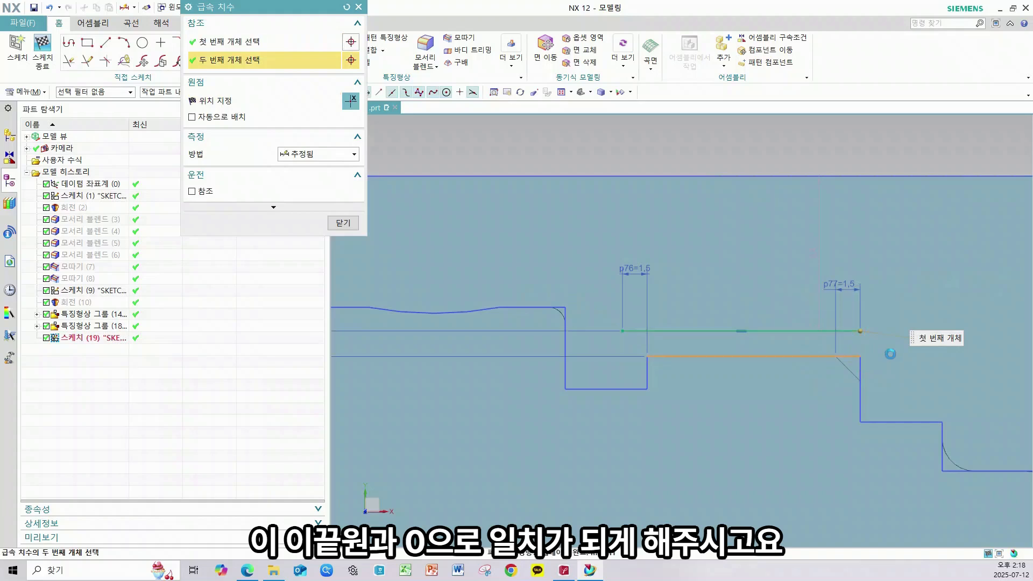
pyautogui.click(921, 352)
pyautogui.write('0')
pyautogui.press('Return')
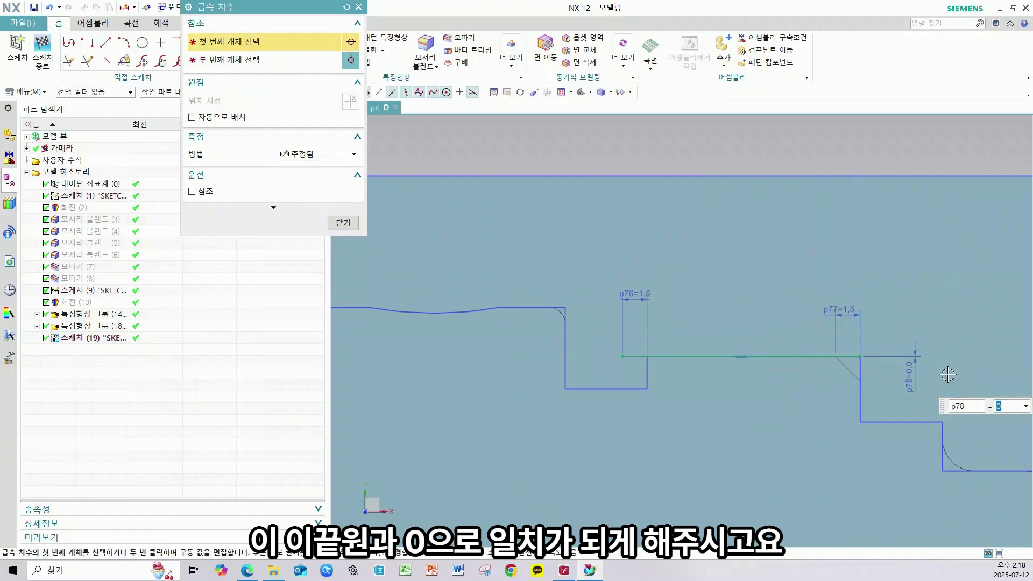
pyautogui.click(343, 223)
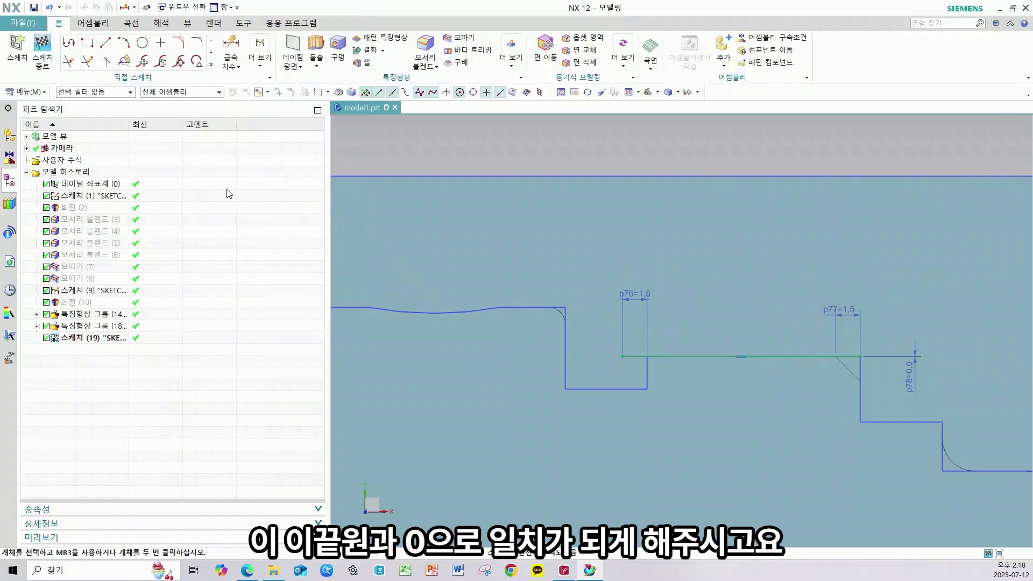
# Step: Start an Offset Curve of the thread crest line in the sketch
pyautogui.click(212, 65)
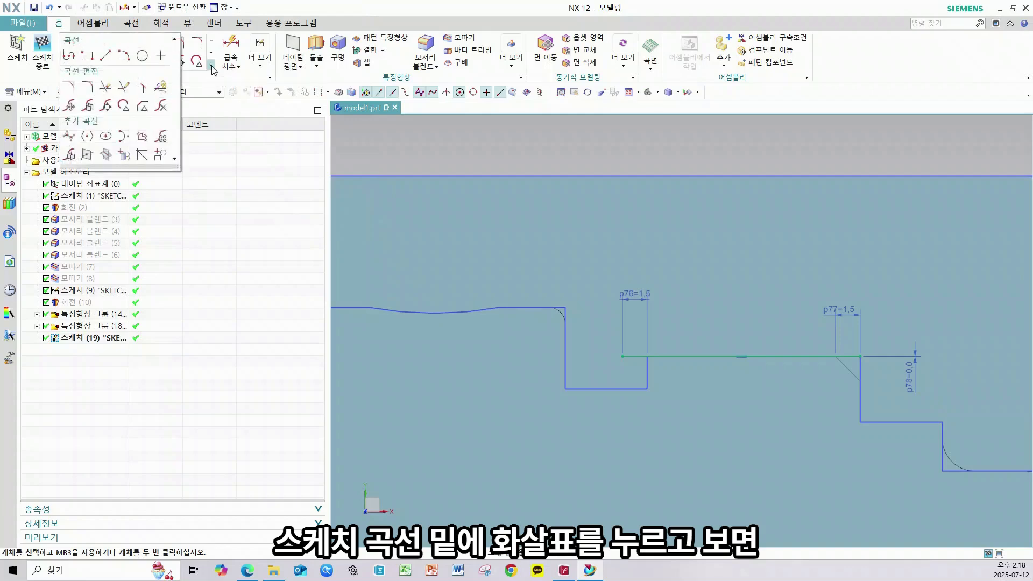
pyautogui.click(143, 138)
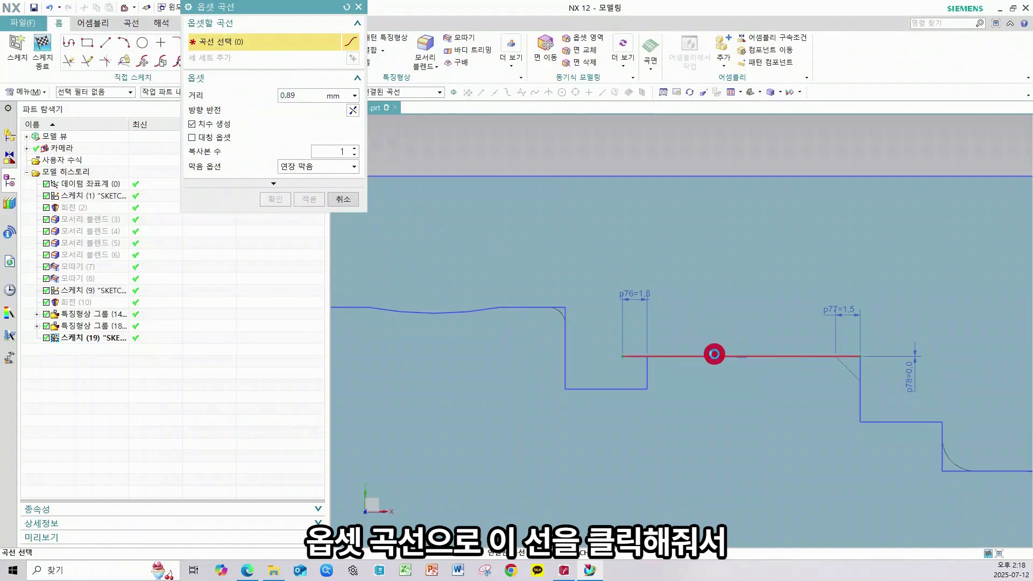
# Step: Offset the thread's horizontal crest line 0.89 mm downward into the part, reversing the default direction and keeping the dimension
pyautogui.click(711, 354)
pyautogui.click(752, 388)
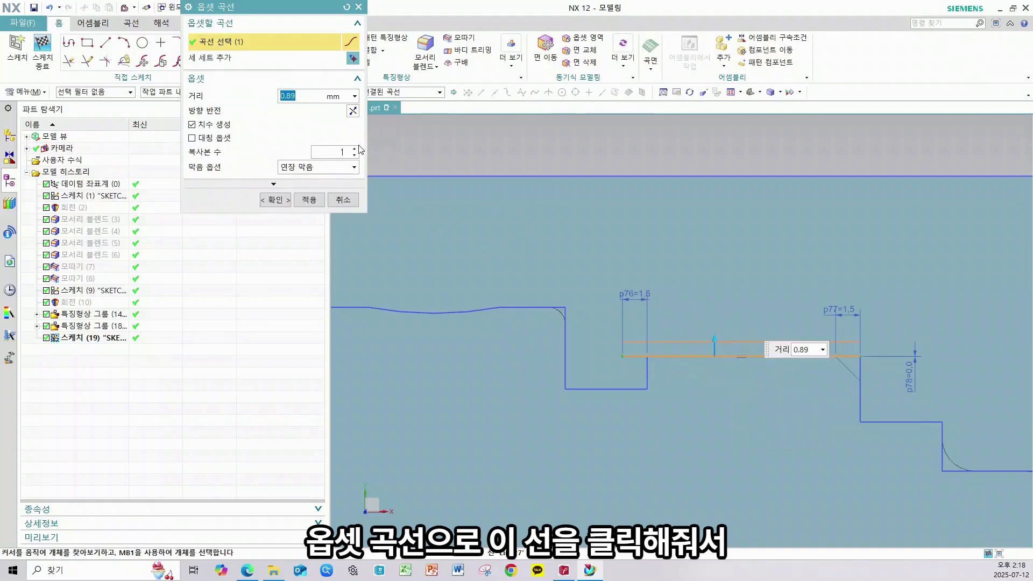
pyautogui.click(353, 111)
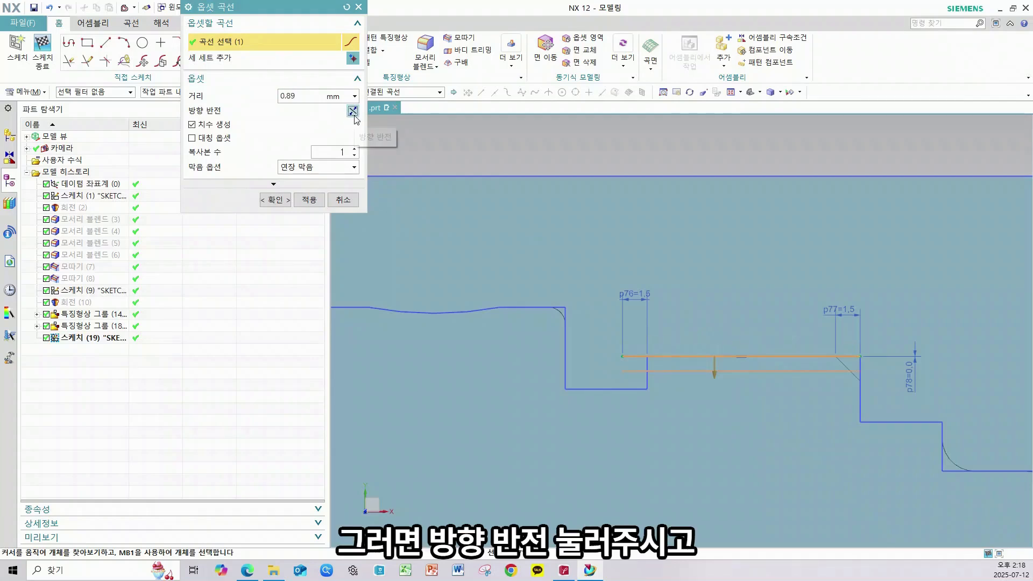
pyautogui.click(311, 94)
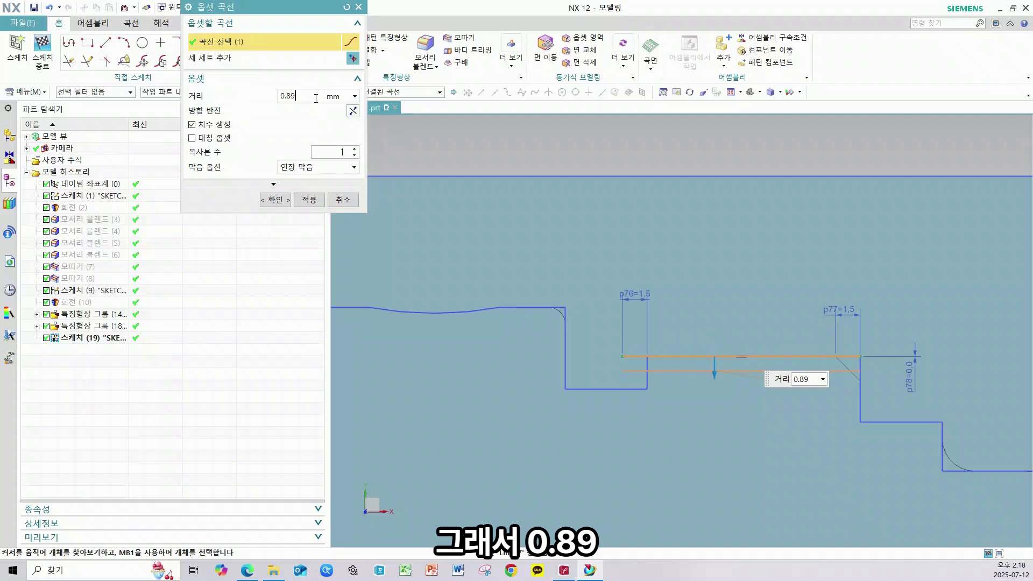
pyautogui.click(309, 199)
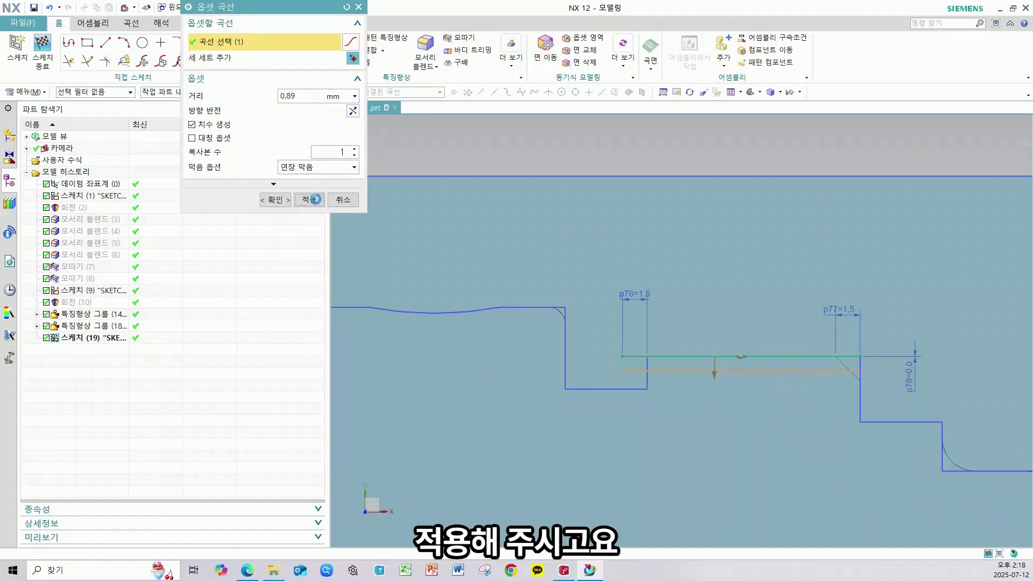
pyautogui.click(348, 200)
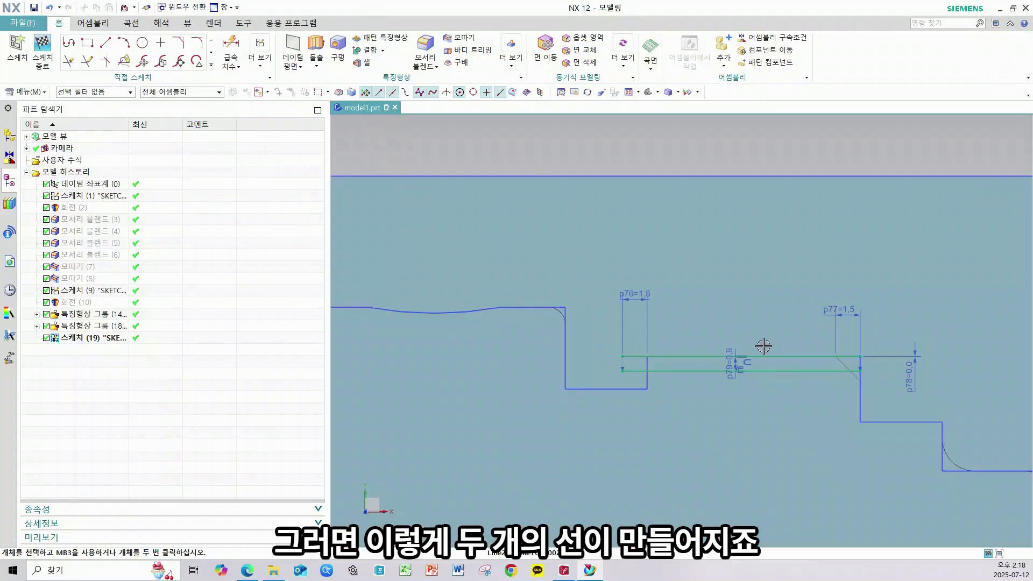
# Step: Switch to the Manufacturing application and open the 2차나사 threading operation for editing
pyautogui.click(291, 24)
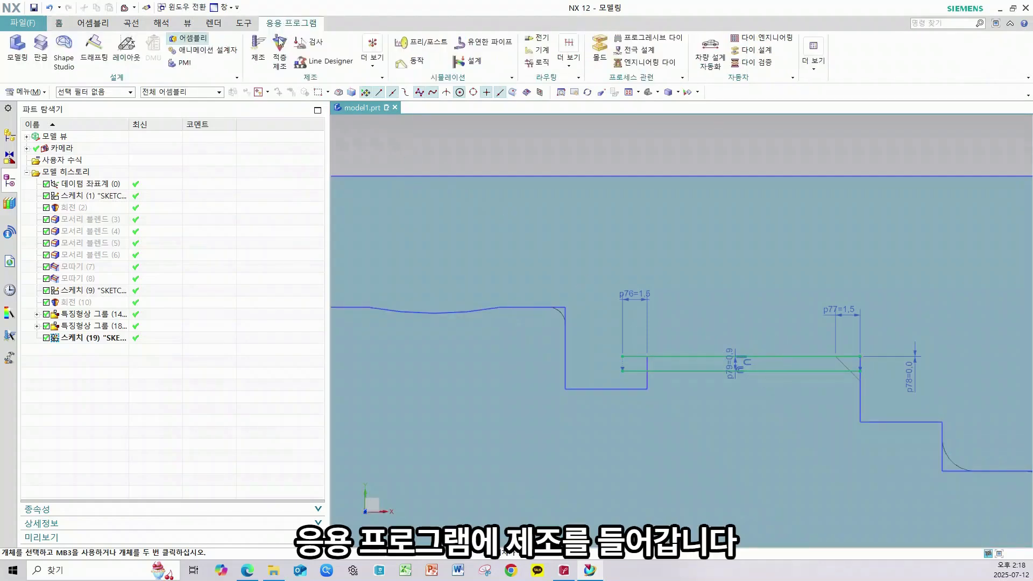
pyautogui.click(259, 51)
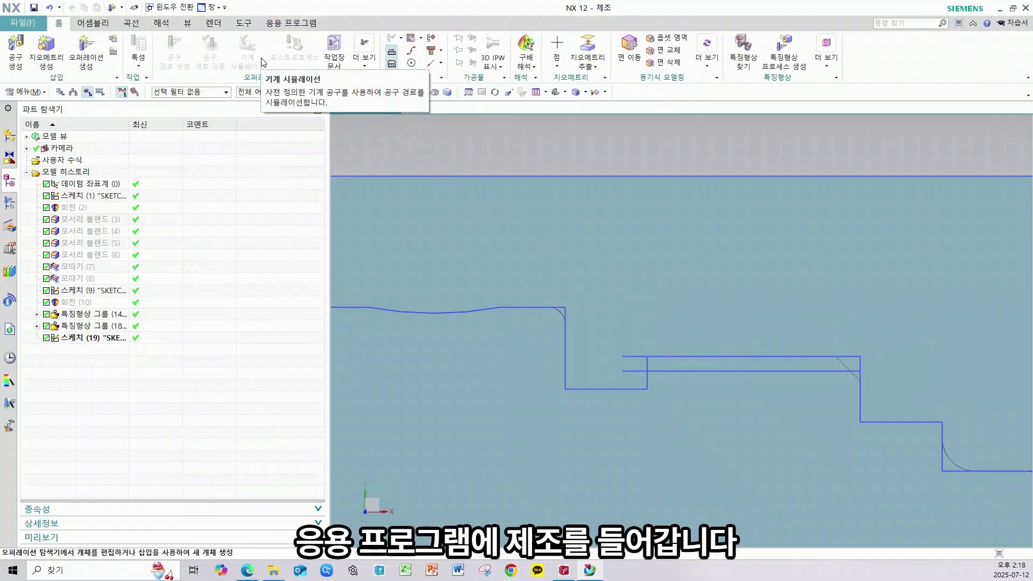
pyautogui.click(10, 203)
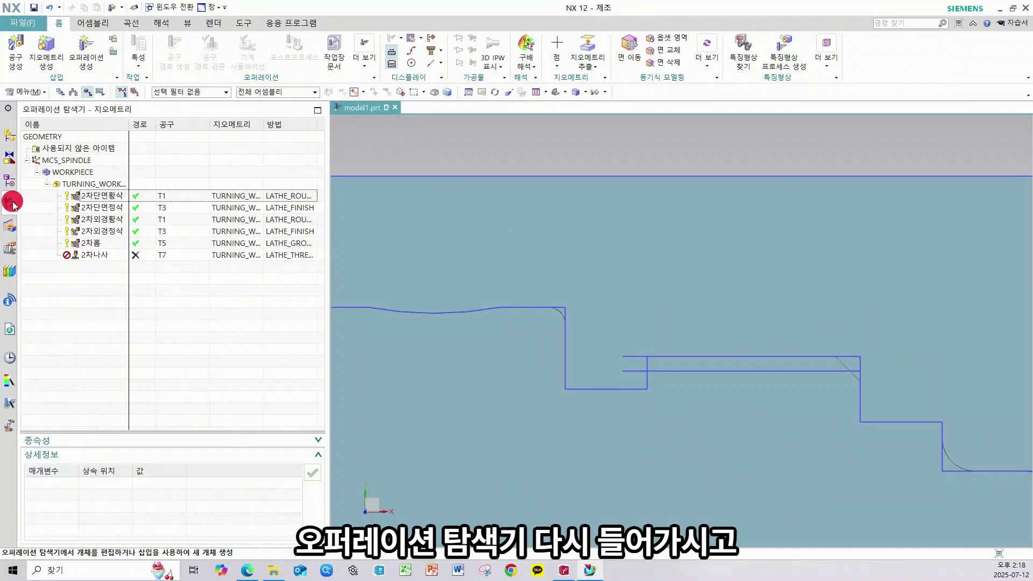
pyautogui.click(112, 258)
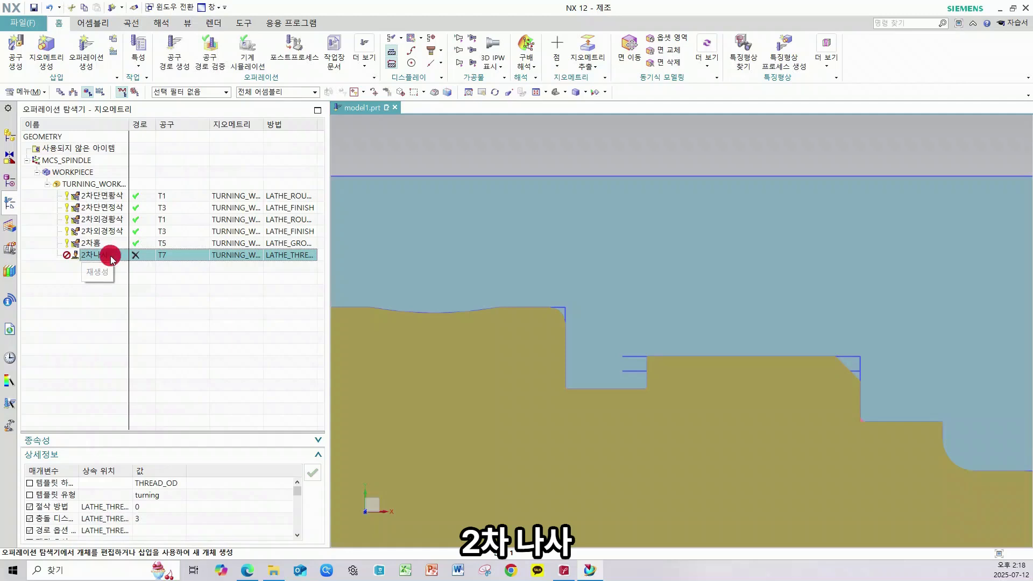
pyautogui.doubleClick(110, 257)
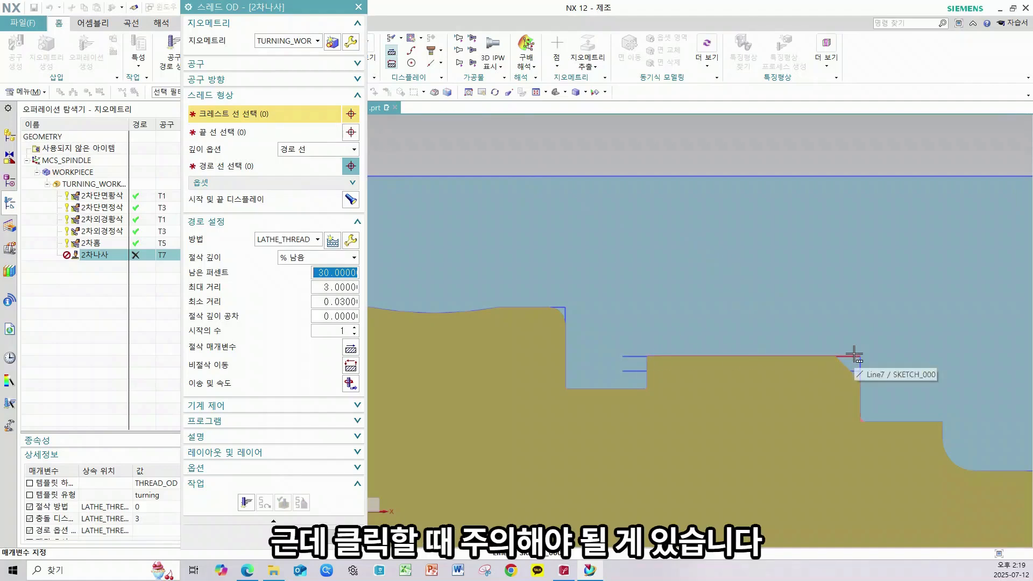
pyautogui.scroll(-5, 856, 356)
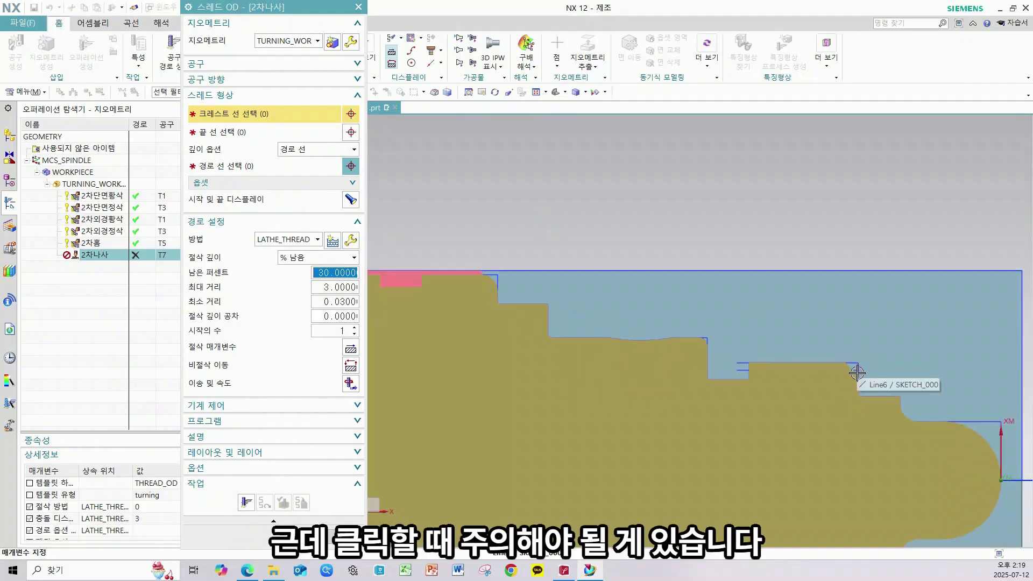
pyautogui.scroll(2, 803, 375)
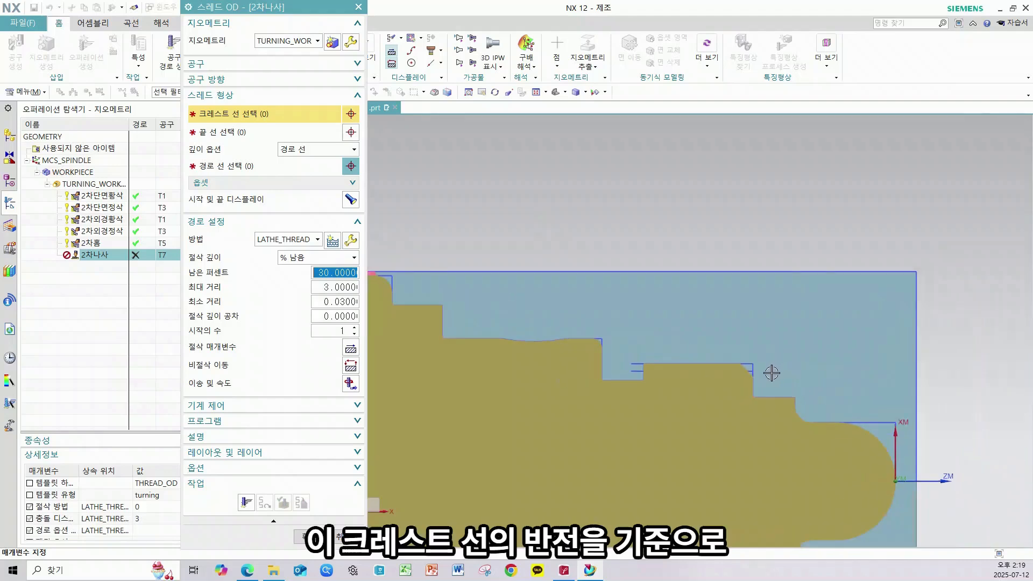
pyautogui.moveTo(691, 366); pyautogui.dragTo(696, 299)
pyautogui.moveTo(631, 353)
pyautogui.mouseDown()
pyautogui.moveTo(747, 343)
pyautogui.moveTo(735, 318)
pyautogui.moveTo(766, 360)
pyautogui.mouseUp()
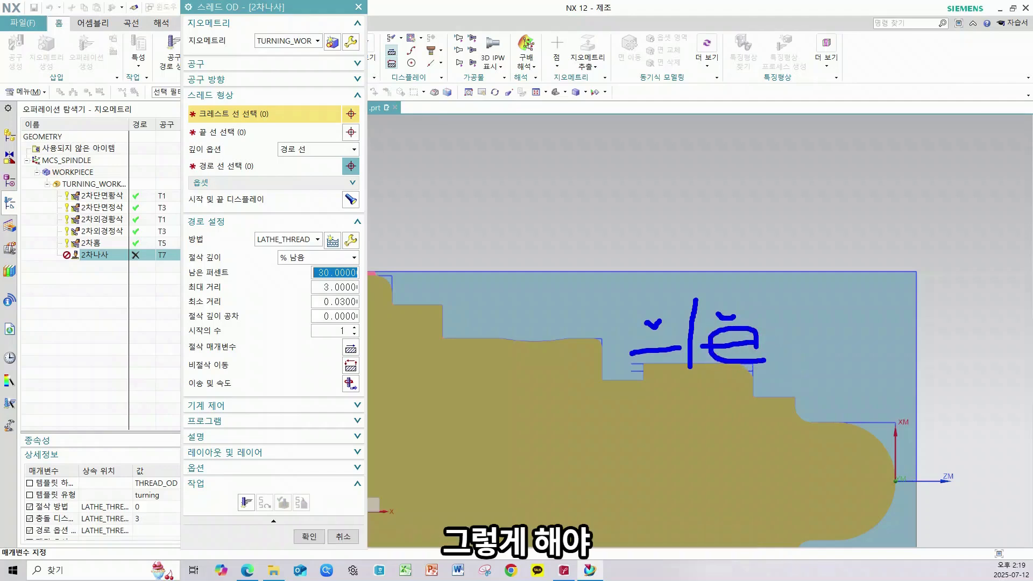
pyautogui.moveTo(958, 206)
pyautogui.mouseDown()
pyautogui.moveTo(825, 297)
pyautogui.moveTo(643, 302)
pyautogui.moveTo(660, 337)
pyautogui.moveTo(673, 326)
pyautogui.mouseUp()
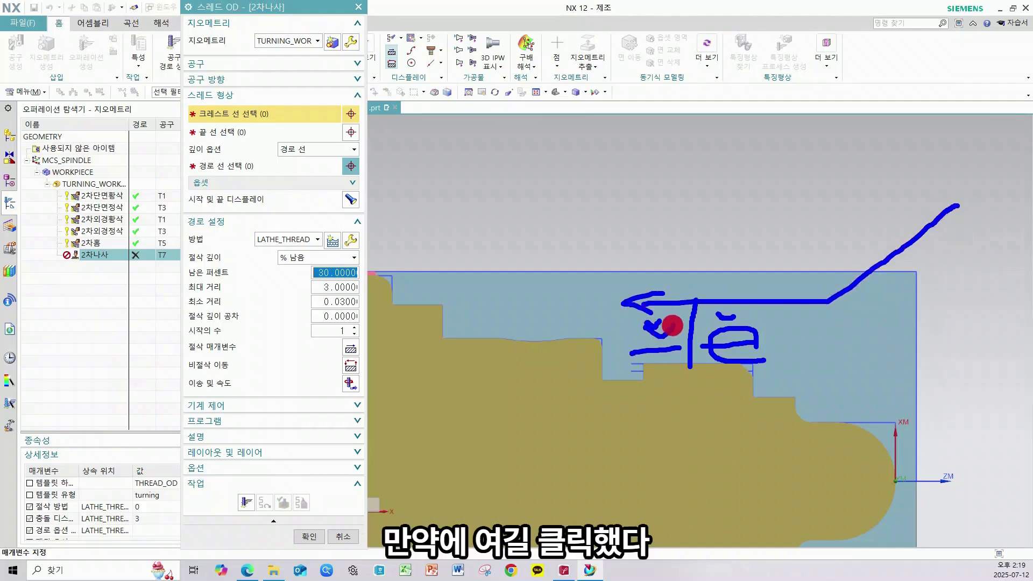
pyautogui.moveTo(617, 237)
pyautogui.mouseDown()
pyautogui.moveTo(617, 247)
pyautogui.moveTo(800, 258)
pyautogui.moveTo(785, 267)
pyautogui.mouseUp()
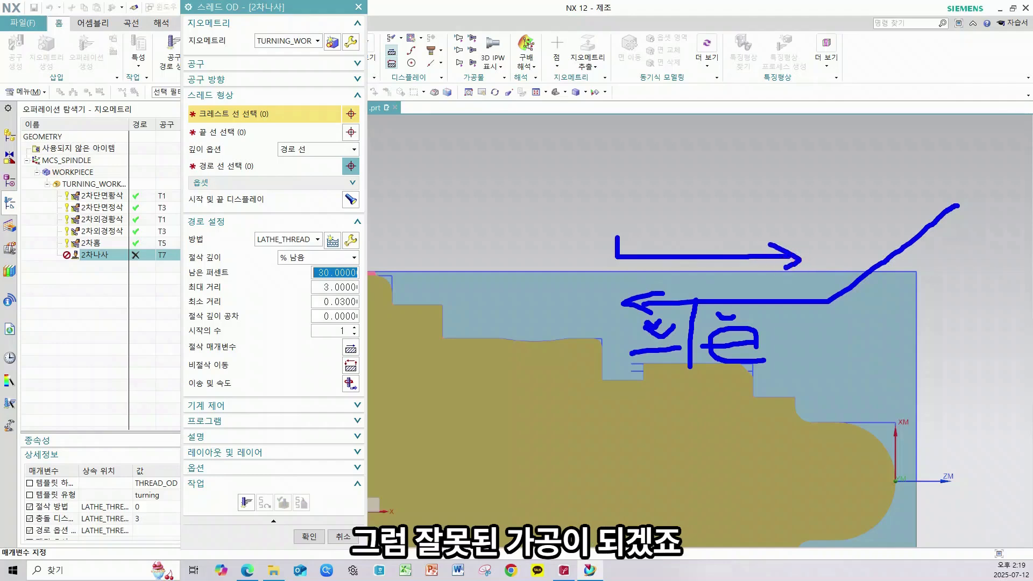
pyautogui.press('Escape')
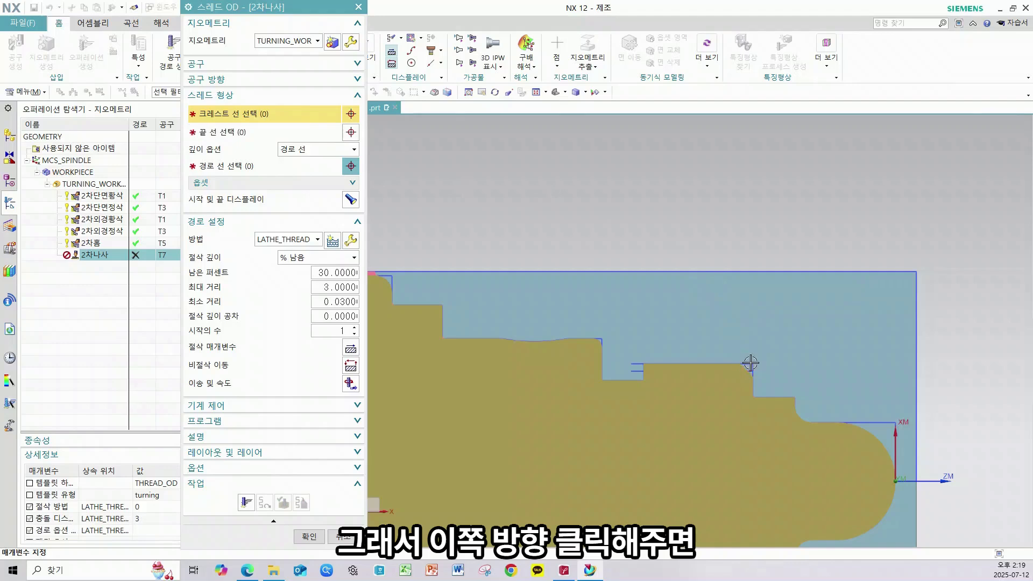
# Step: Select the thread's crest line near its right end, and the offset line below it as the root line
pyautogui.click(747, 365)
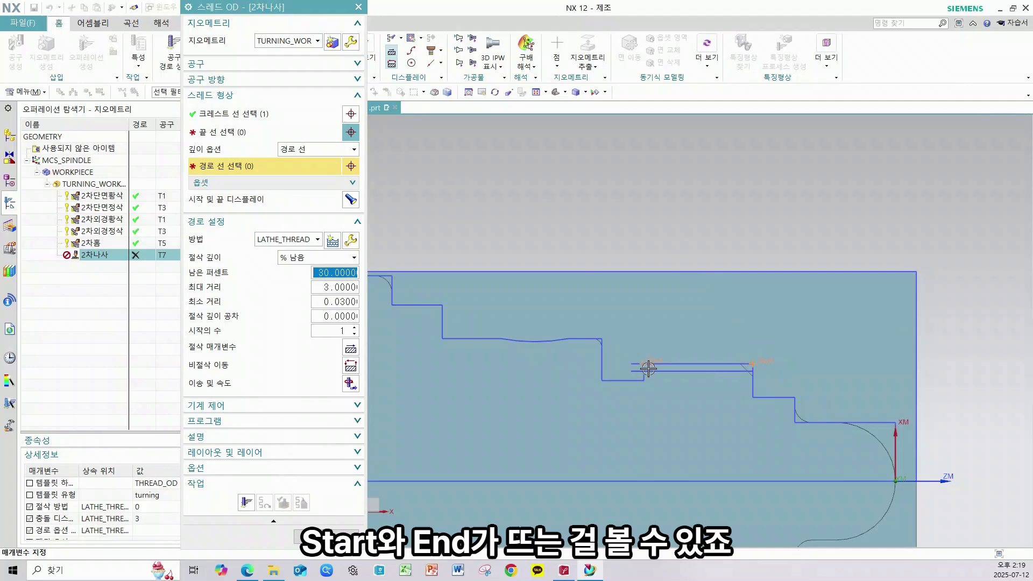
pyautogui.scroll(2, 713, 380)
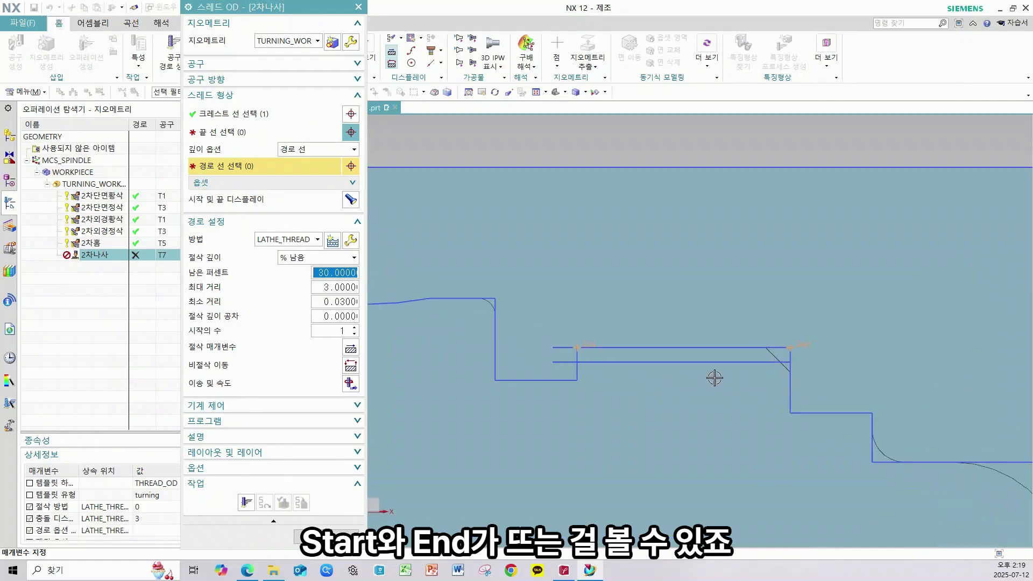
pyautogui.click(727, 362)
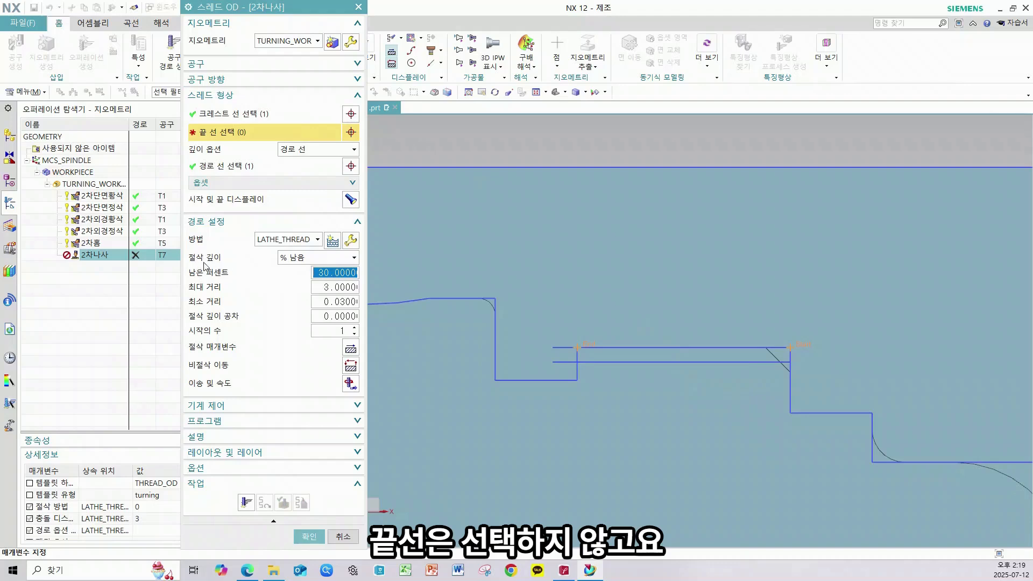
# Step: Set the cut depth to individual (개별) and add rows to make a six-row pass list
pyautogui.click(309, 258)
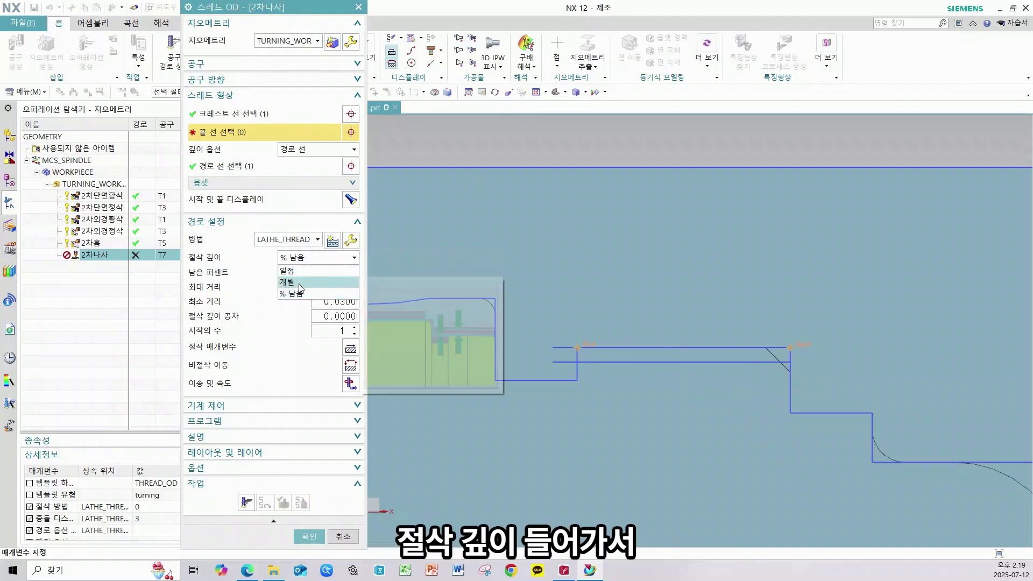
pyautogui.click(301, 284)
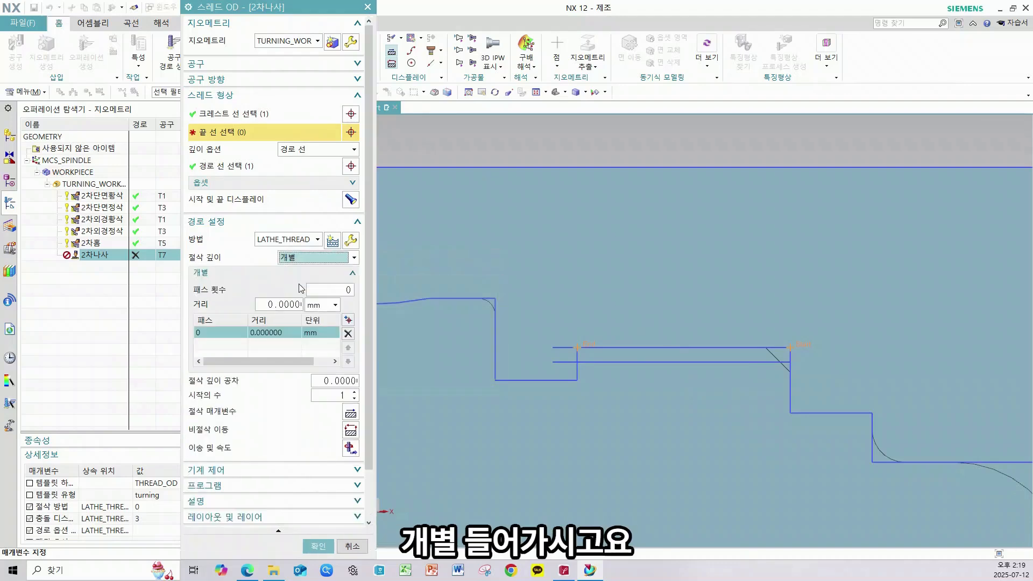
pyautogui.click(348, 321)
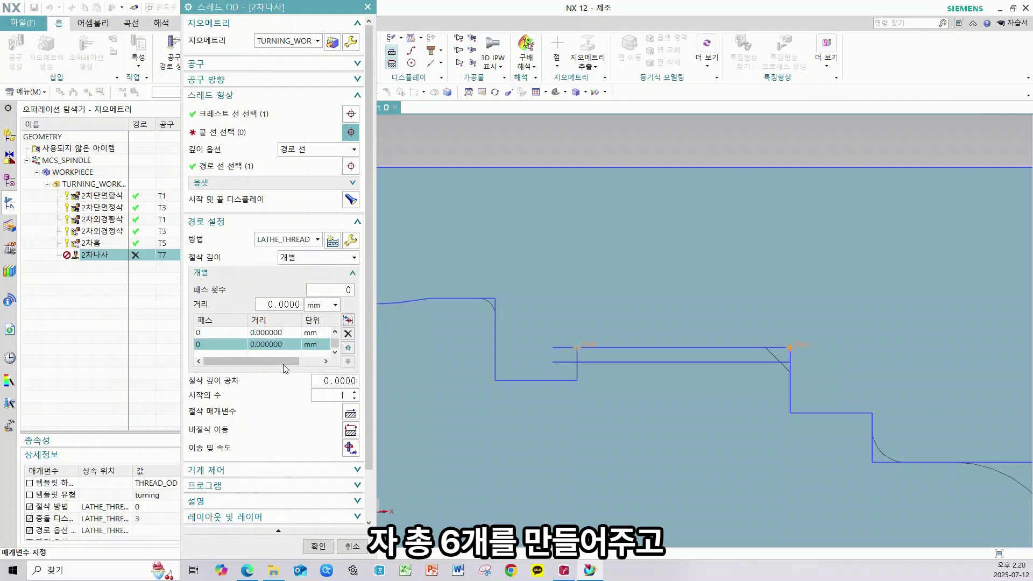
# Step: Open the cutting parameters, enlarge the dialog to show the whole list, and set the first row to 1 pass at 0.35 mm
pyautogui.click(357, 418)
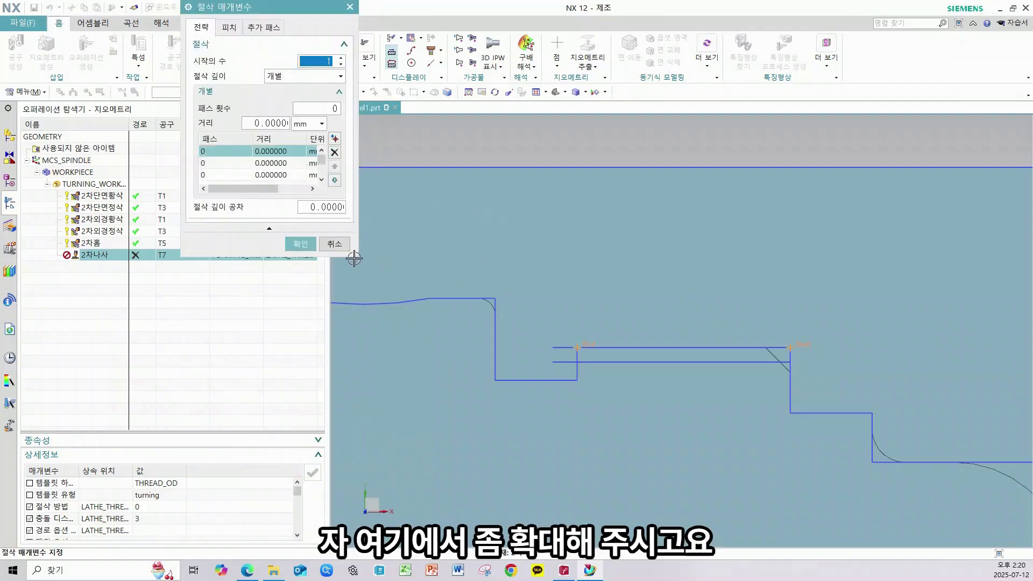
pyautogui.moveTo(356, 257); pyautogui.dragTo(606, 416)
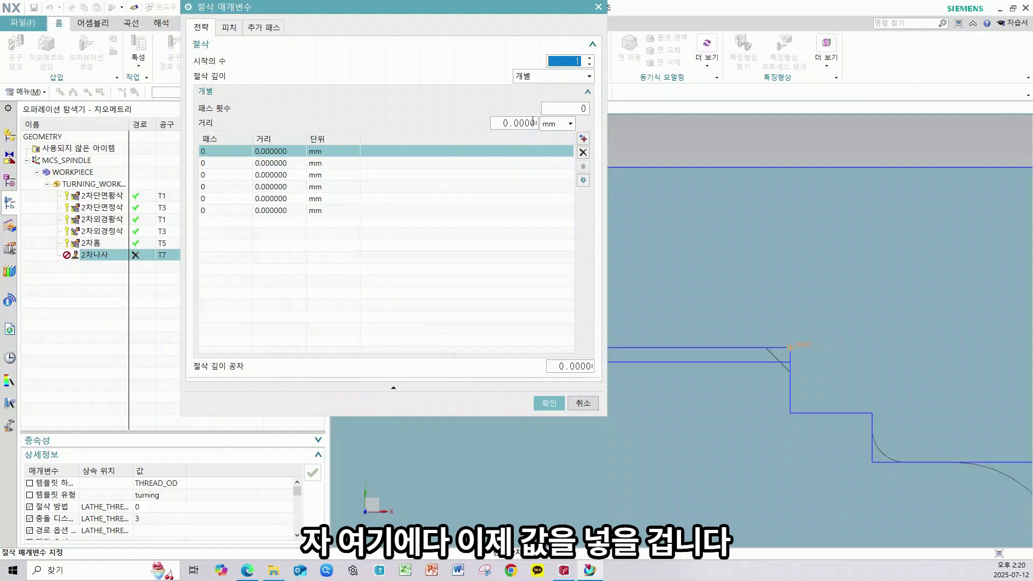
pyautogui.doubleClick(585, 110)
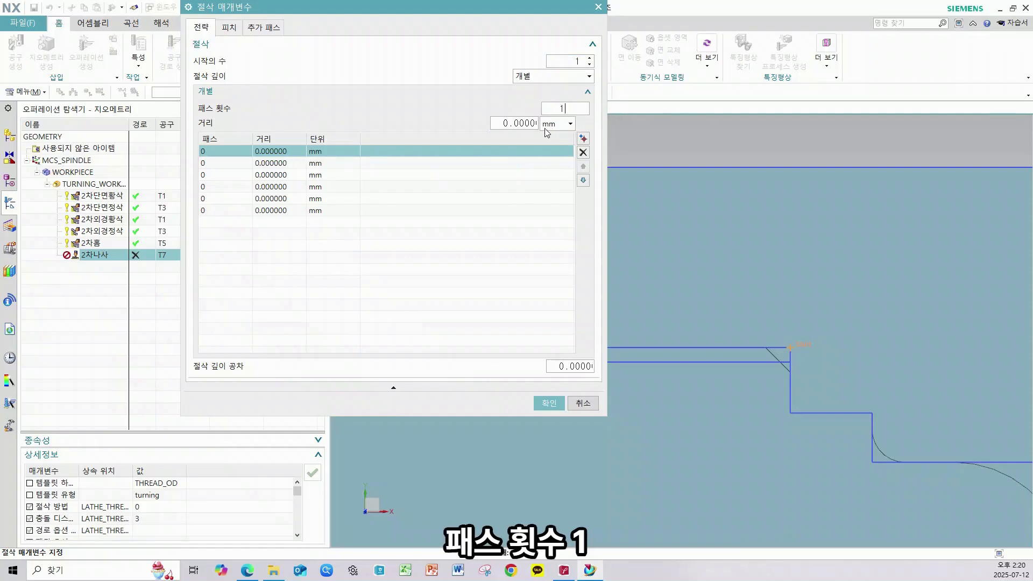
pyautogui.moveTo(502, 123); pyautogui.dragTo(538, 128)
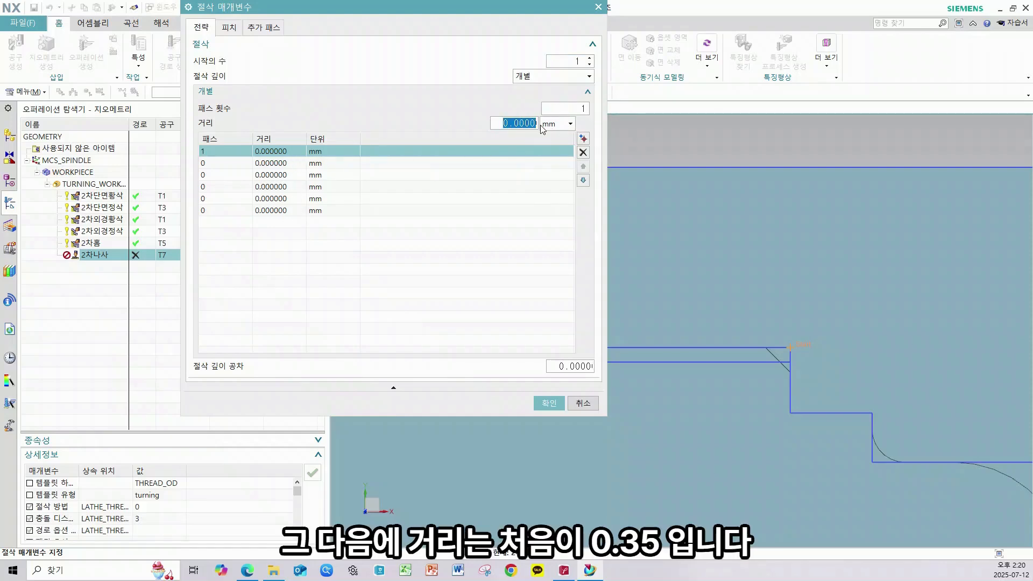
pyautogui.write('0.35')
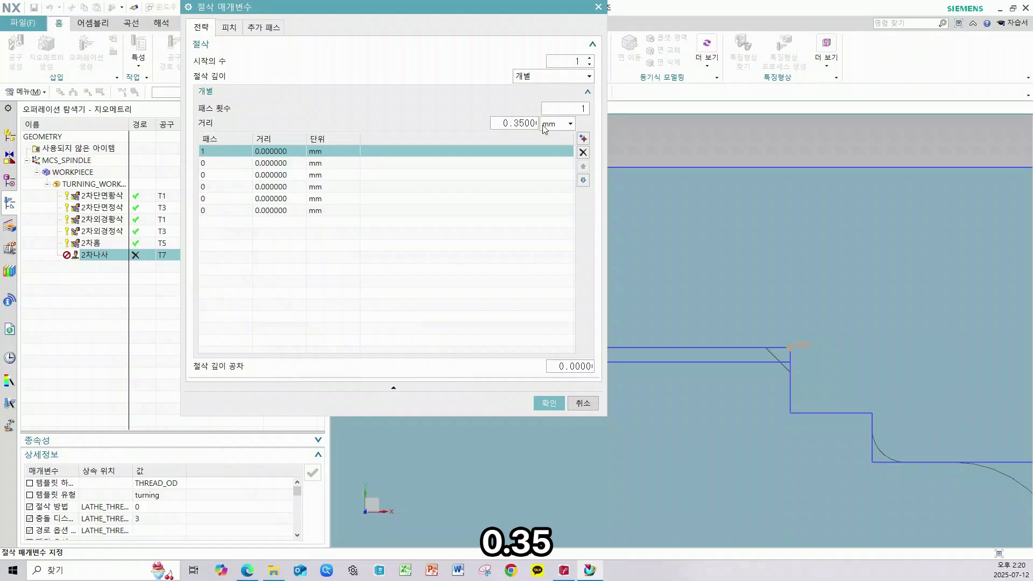
# Step: Set the second row to 1 pass at 0.2 mm and the third row to 1 pass at 0.14 mm
pyautogui.click(313, 171)
pyautogui.click(436, 160)
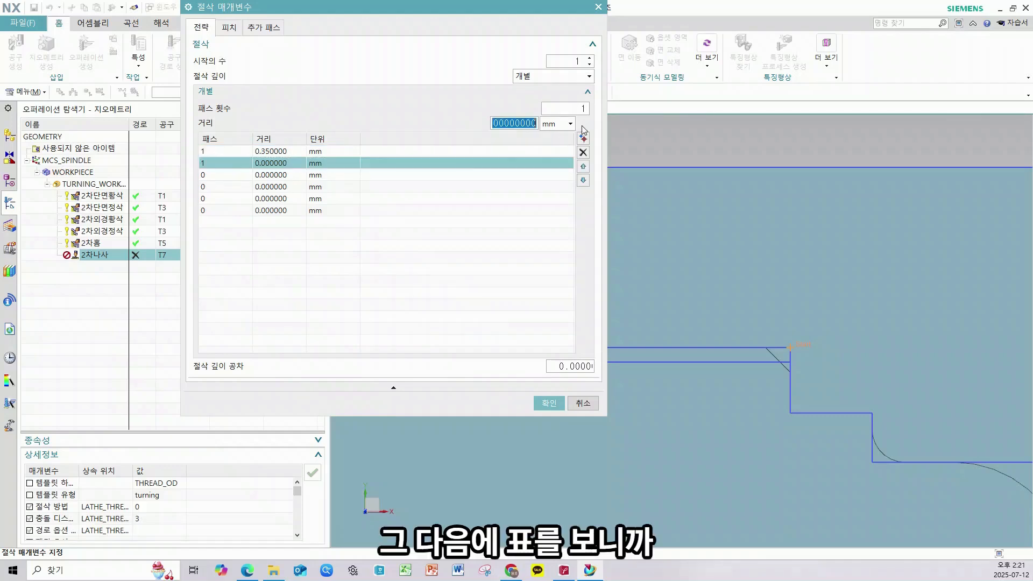
pyautogui.write('0.2')
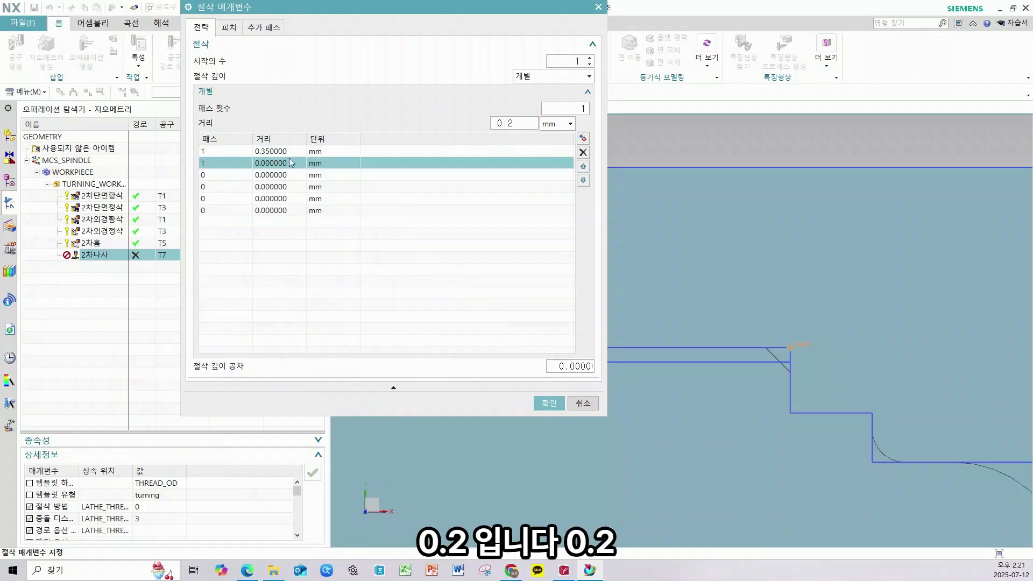
pyautogui.click(289, 176)
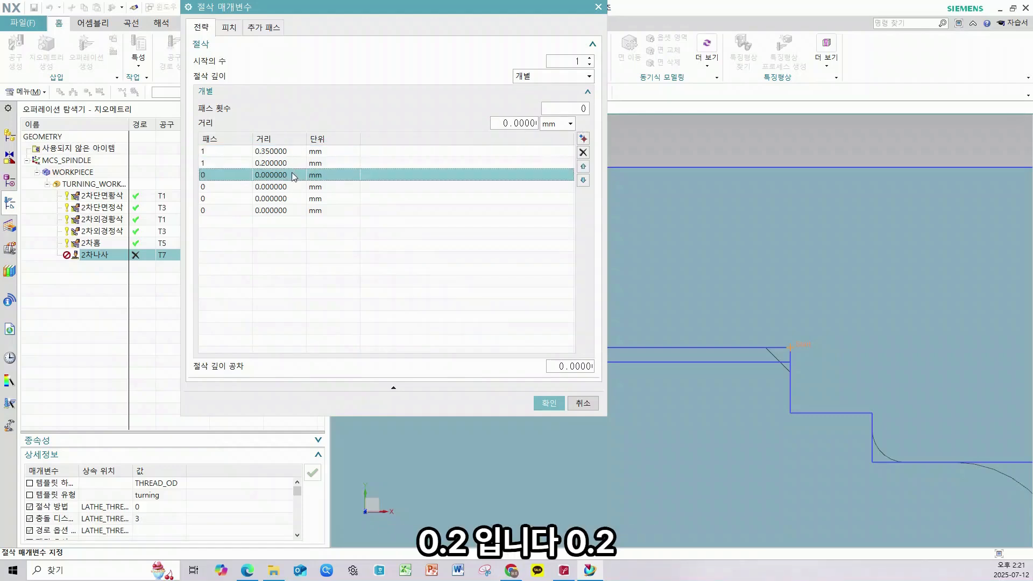
pyautogui.click(545, 126)
pyautogui.moveTo(545, 125); pyautogui.dragTo(650, 139)
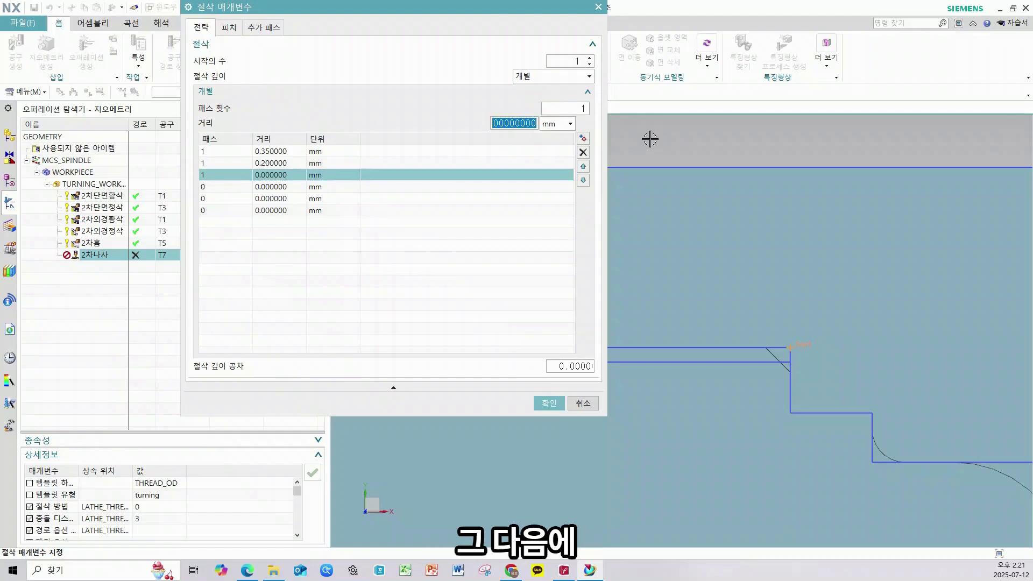
pyautogui.write('0.14')
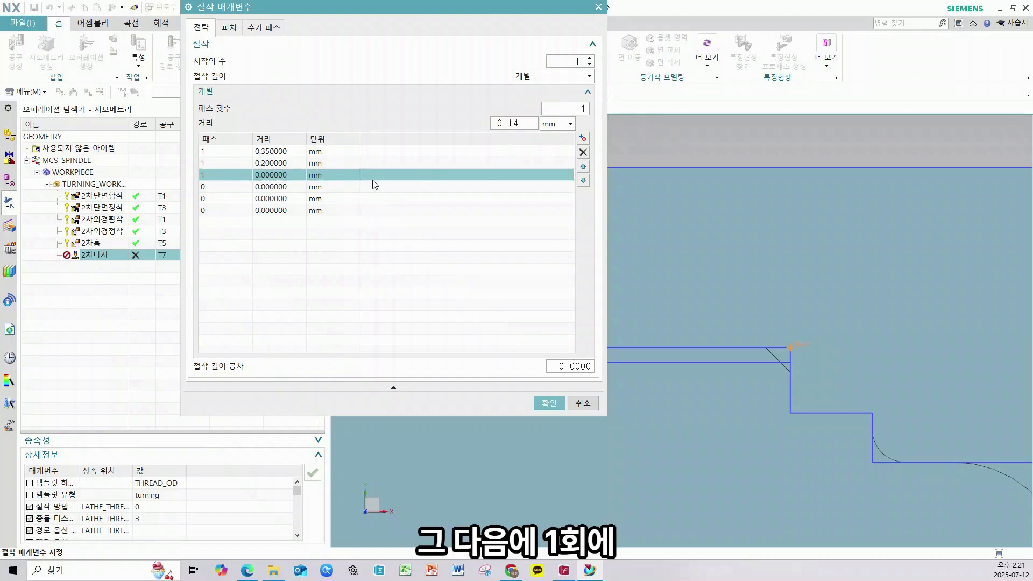
# Step: Set the fourth row to 1 pass at 0.1 mm
pyautogui.click(260, 187)
pyautogui.click(587, 109)
pyautogui.write('1')
pyautogui.click(498, 123)
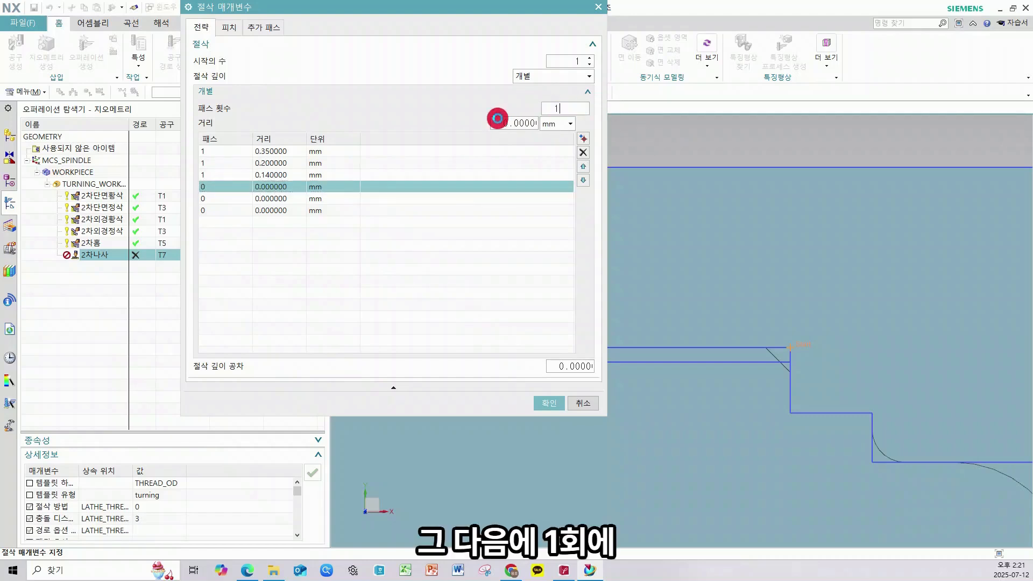
pyautogui.write('0.')
pyautogui.press('Return')
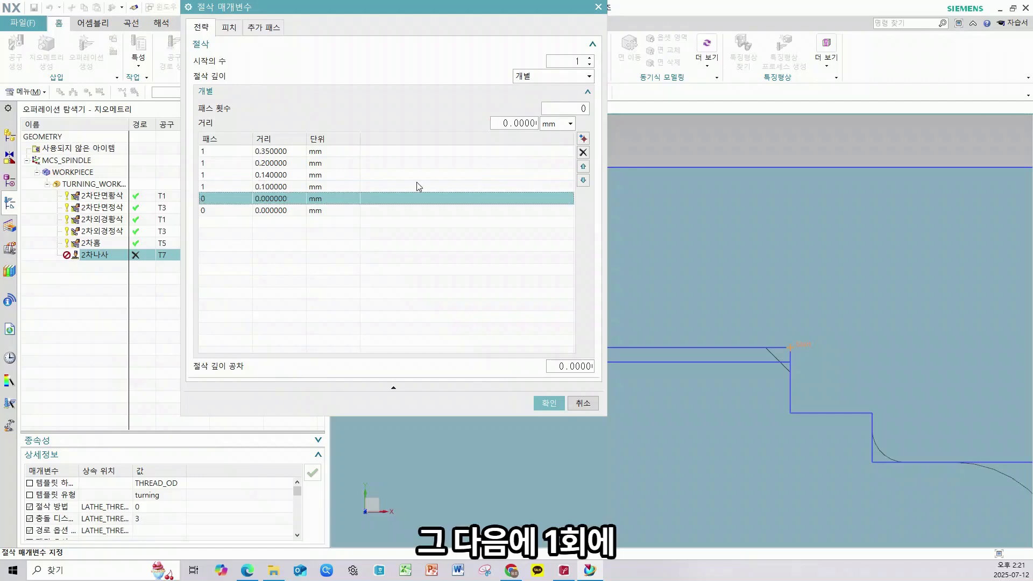
# Step: Set the fifth and sixth rows of the pass list to 1 pass at 0.05 mm each
pyautogui.click(574, 110)
pyautogui.write('1')
pyautogui.click(537, 123)
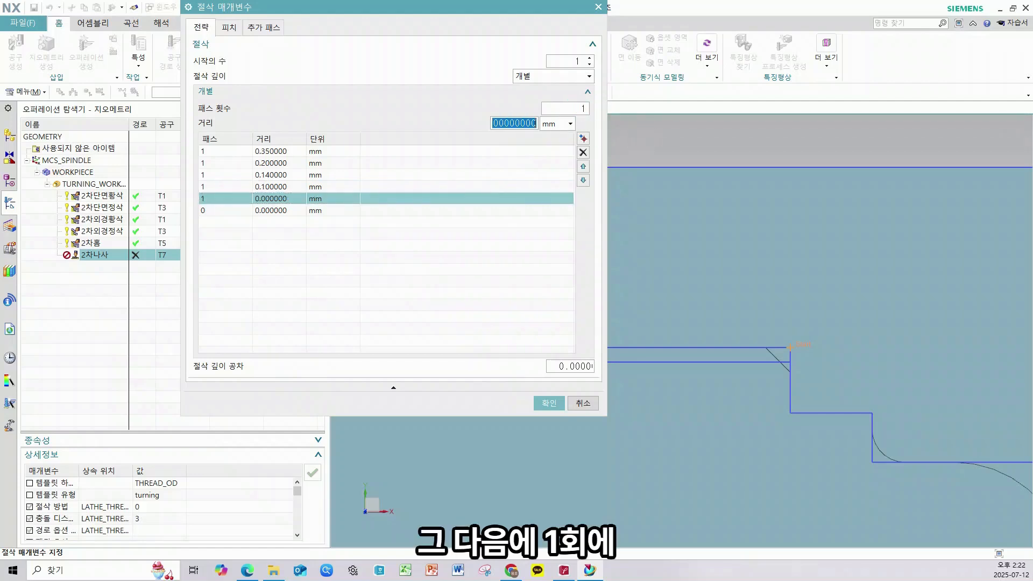
pyautogui.write('0.05')
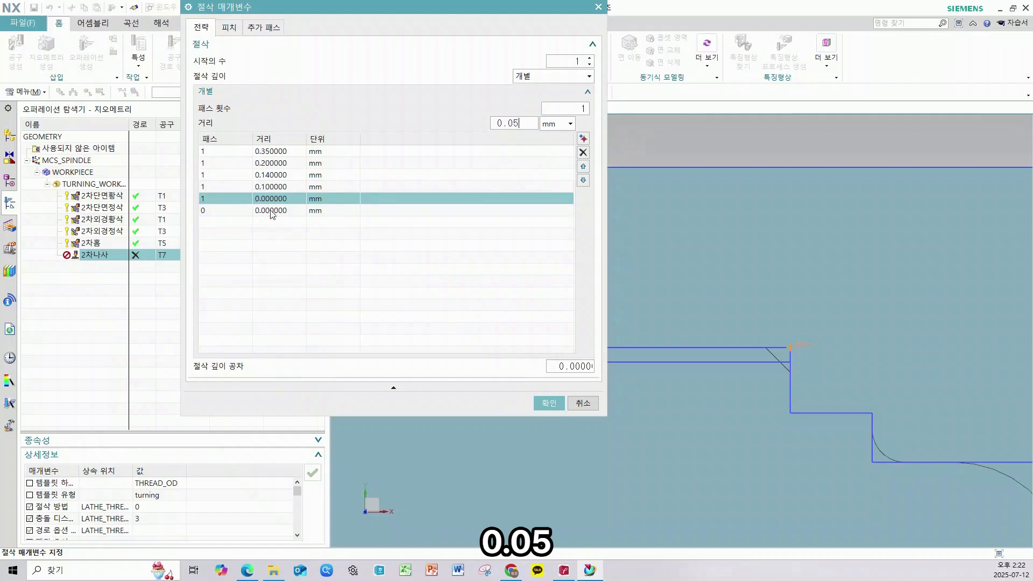
pyautogui.press('Return')
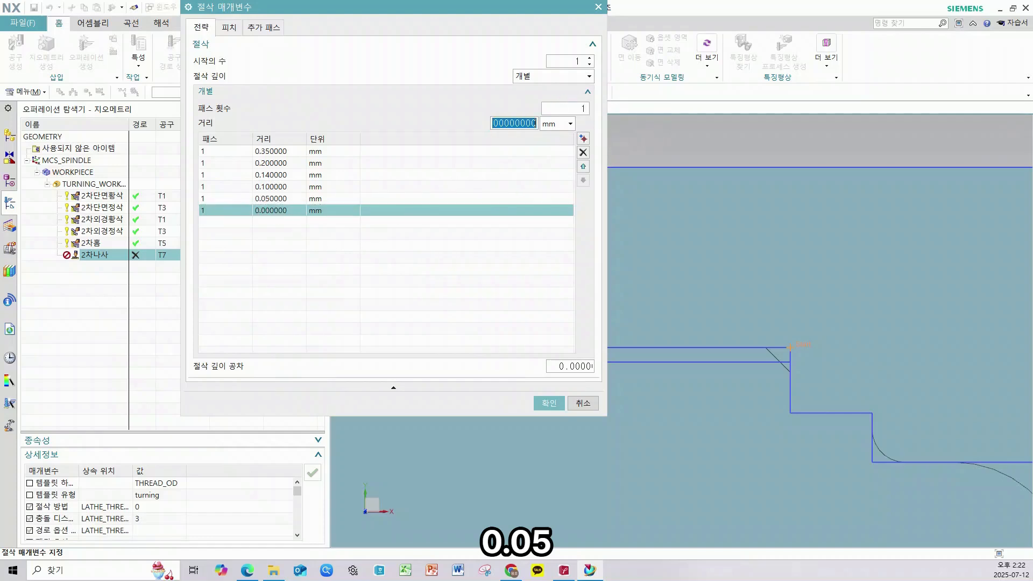
pyautogui.press('Return')
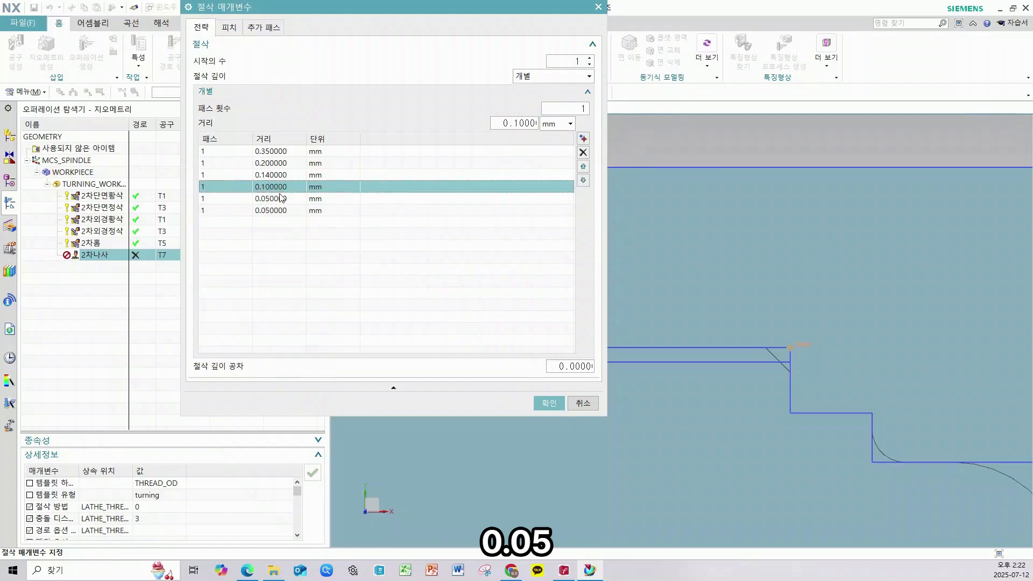
pyautogui.click(285, 212)
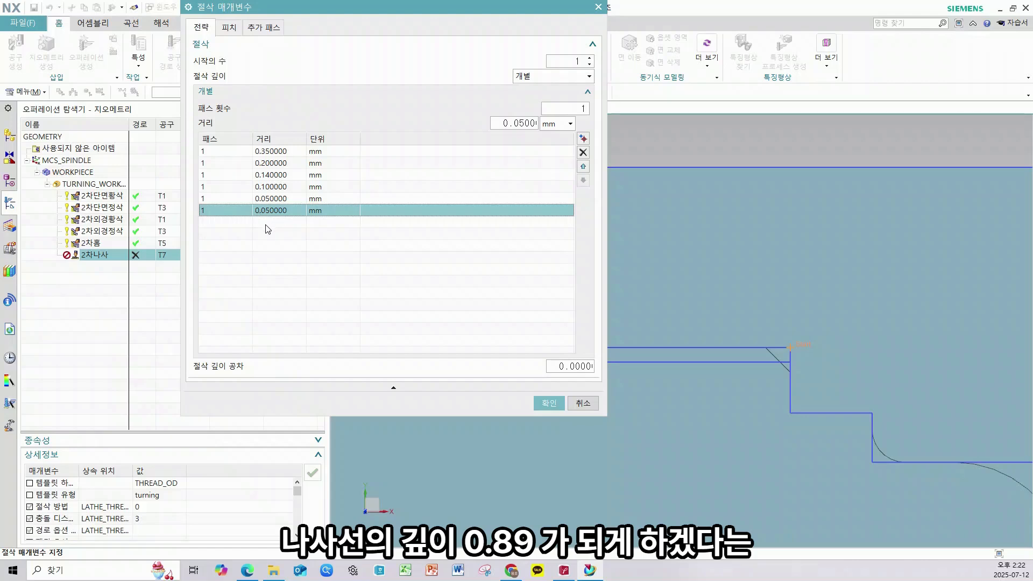
# Step: Set the constant thread pitch distance to 1.5 and accept the cutting parameters
pyautogui.click(236, 30)
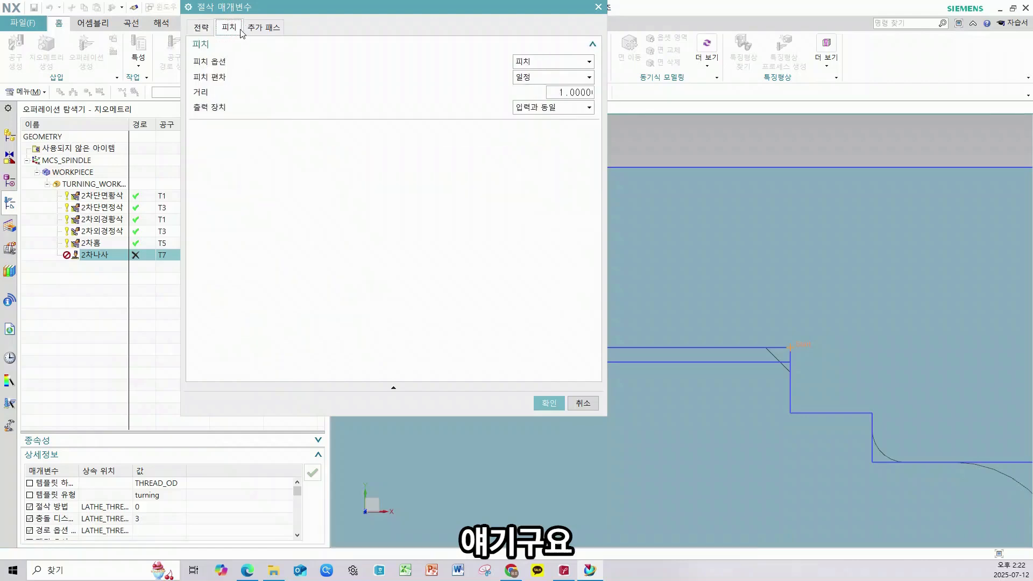
pyautogui.doubleClick(552, 92)
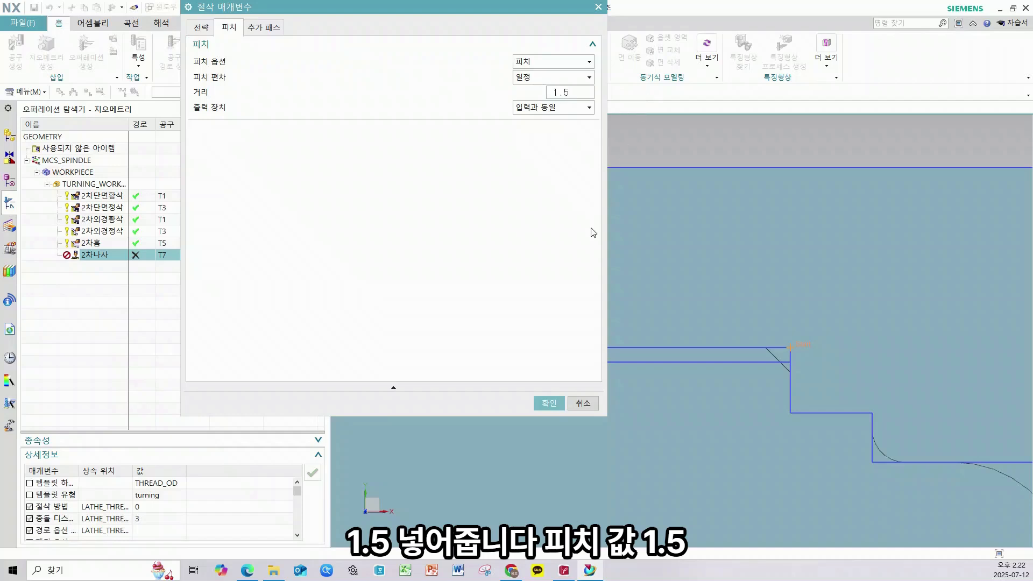
pyautogui.click(549, 404)
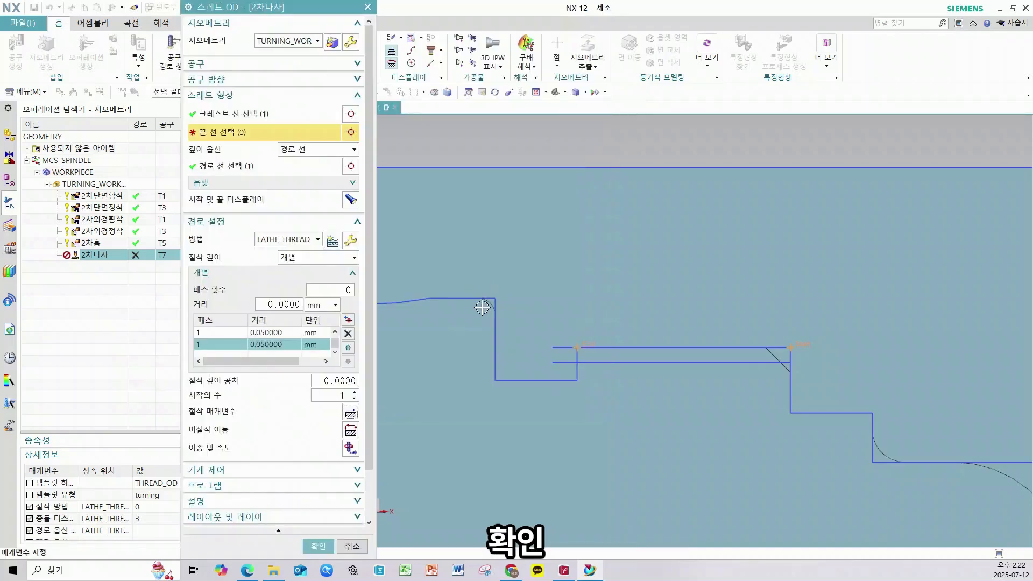
# Step: In the non-cutting moves, set the approach motion to the start point to direct (직접), using the WCS point XC 5, YC 28
pyautogui.click(350, 431)
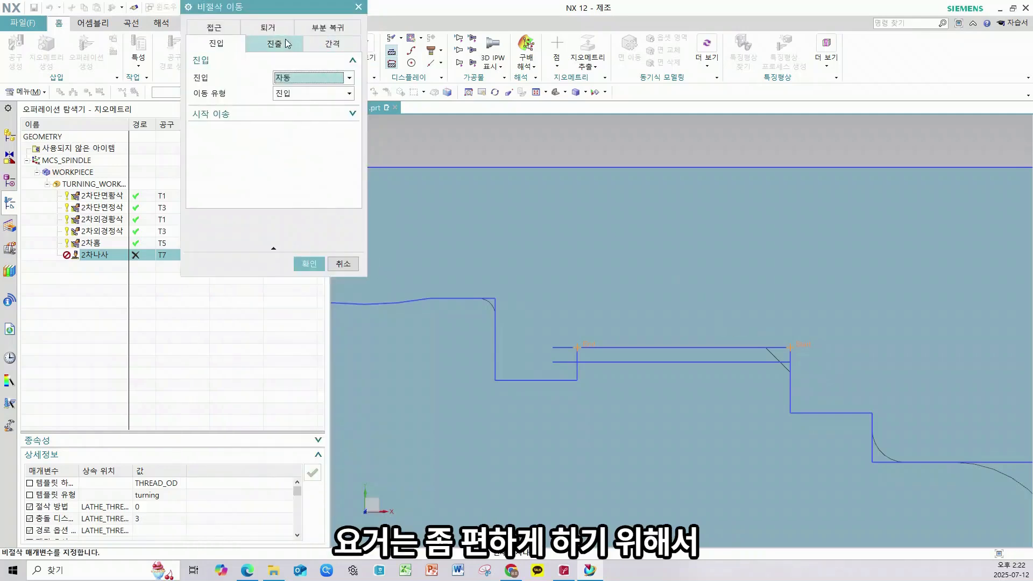
pyautogui.click(214, 27)
pyautogui.click(295, 116)
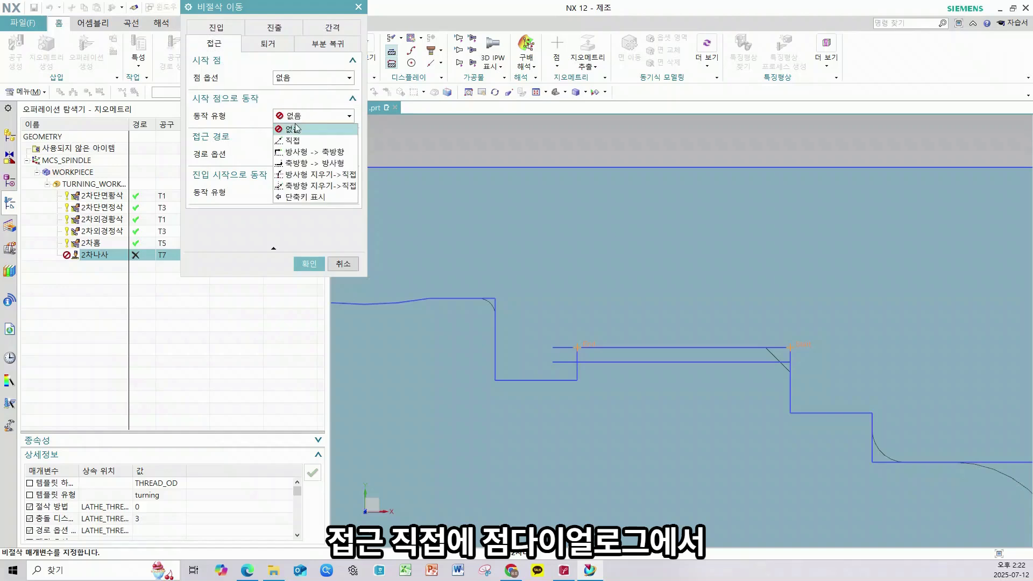
pyautogui.click(294, 141)
pyautogui.click(318, 143)
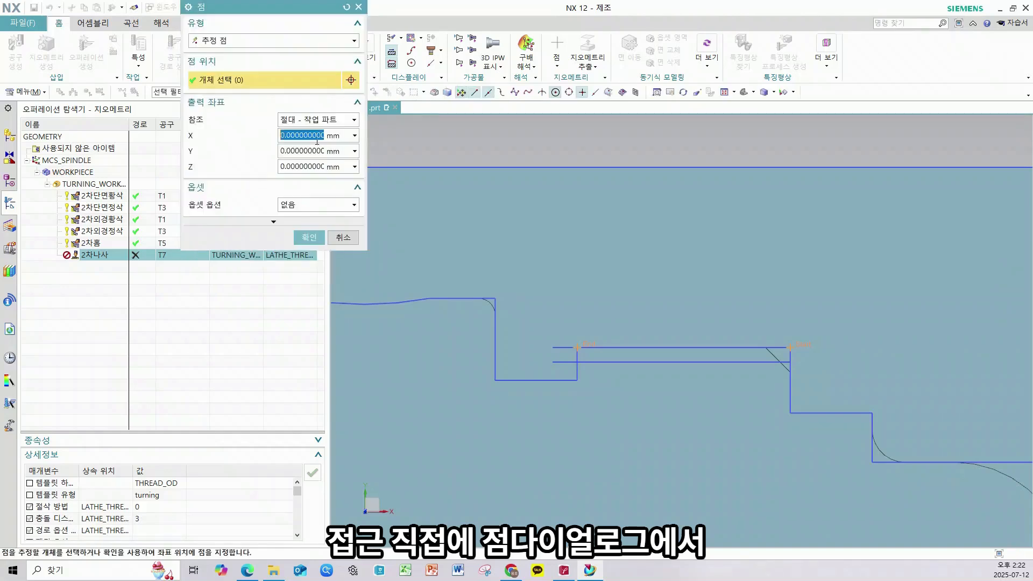
pyautogui.click(318, 120)
pyautogui.click(301, 151)
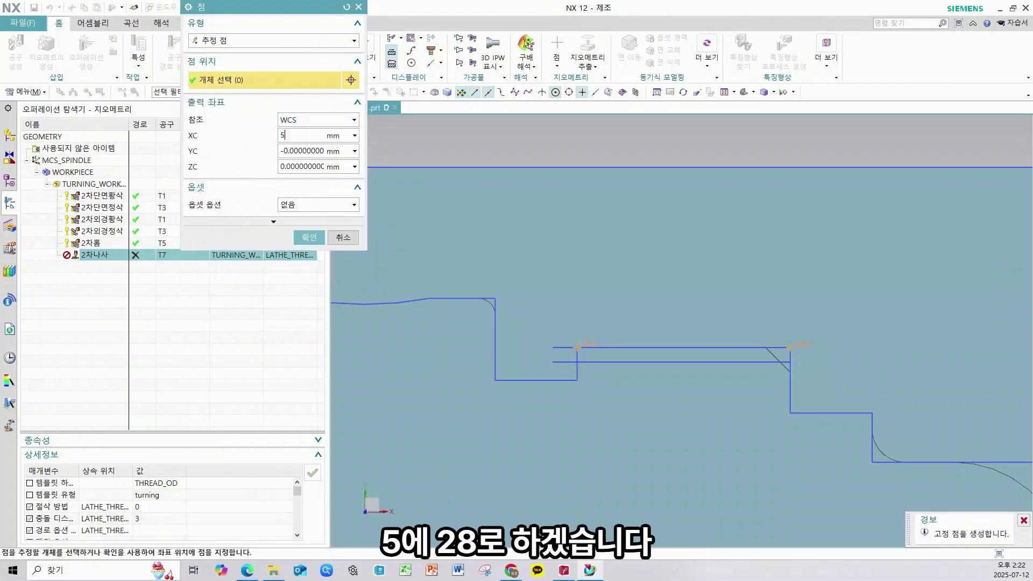
pyautogui.press('Tab')
pyautogui.write('28')
pyautogui.press('Tab')
pyautogui.click(310, 238)
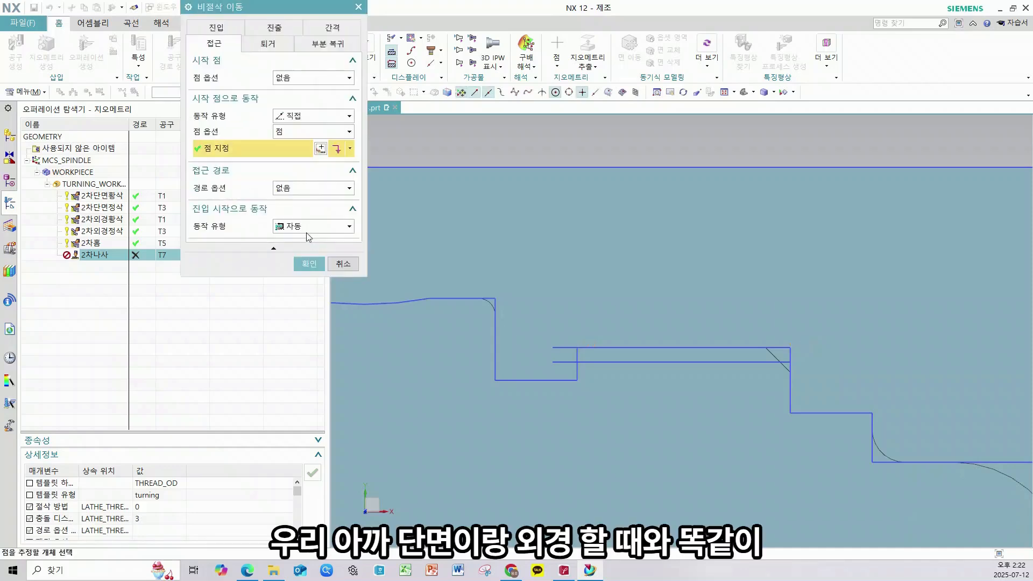
# Step: Set the departure motion to the return point to direct (직접) with the point same as start (시작과 동일), and accept the non-cutting moves
pyautogui.click(267, 43)
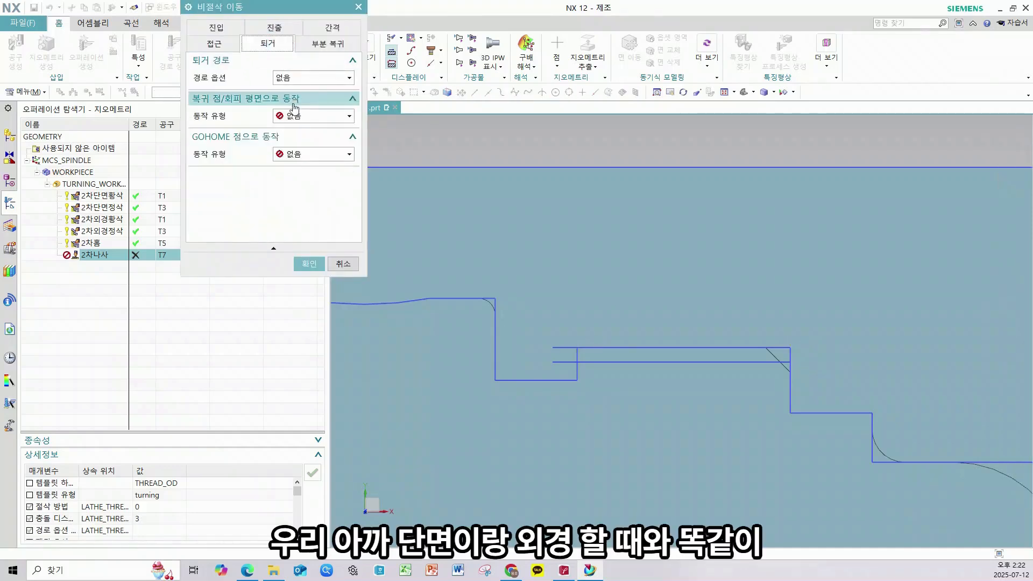
pyautogui.click(313, 116)
pyautogui.click(294, 152)
pyautogui.click(312, 132)
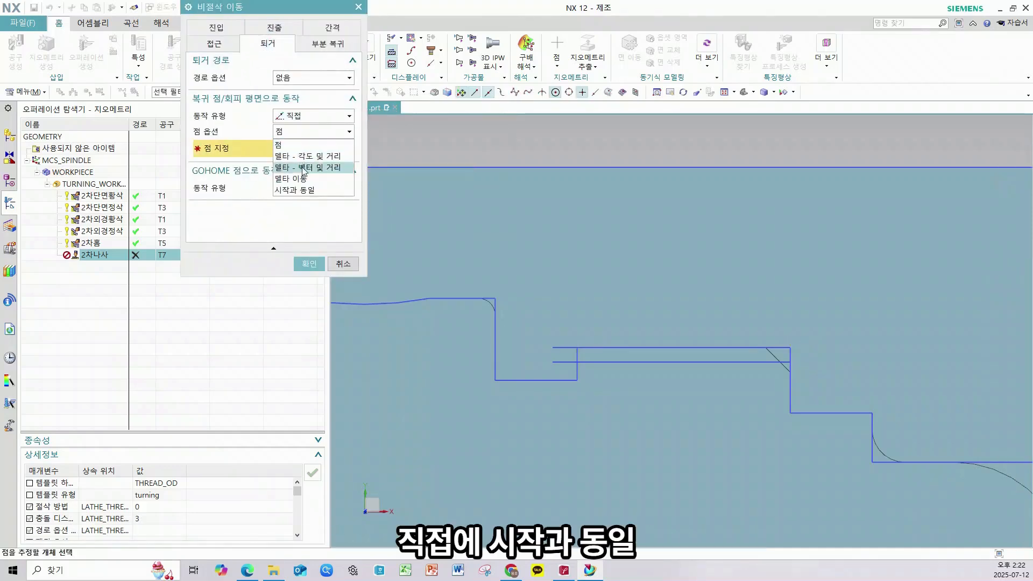
pyautogui.click(310, 155)
pyautogui.click(309, 264)
# Step: Set the thread operation's spindle speed to 500 RPM and its cutting feed rate to 1.5 mmpr
pyautogui.scroll(-7, 768, 355)
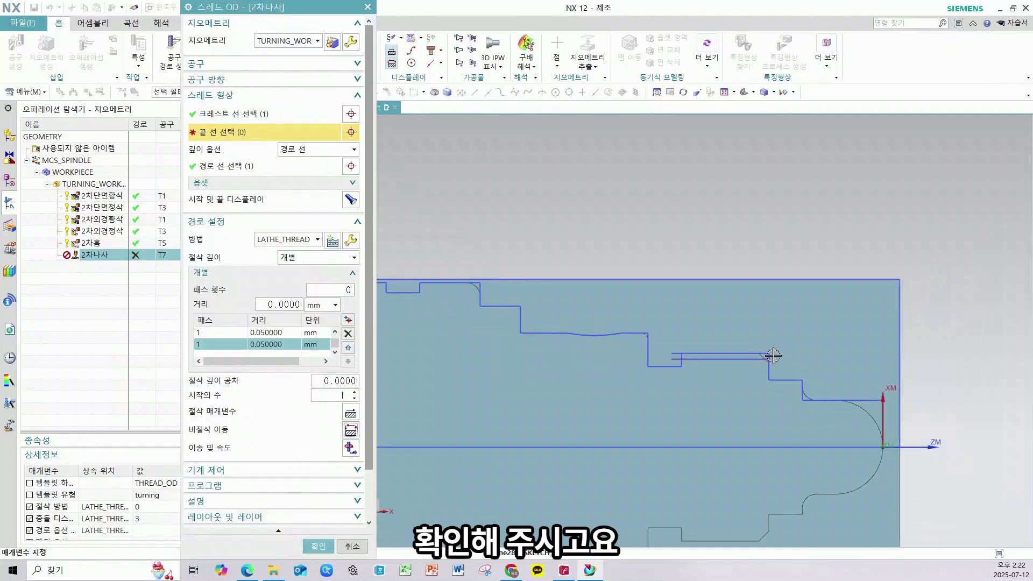
pyautogui.click(351, 448)
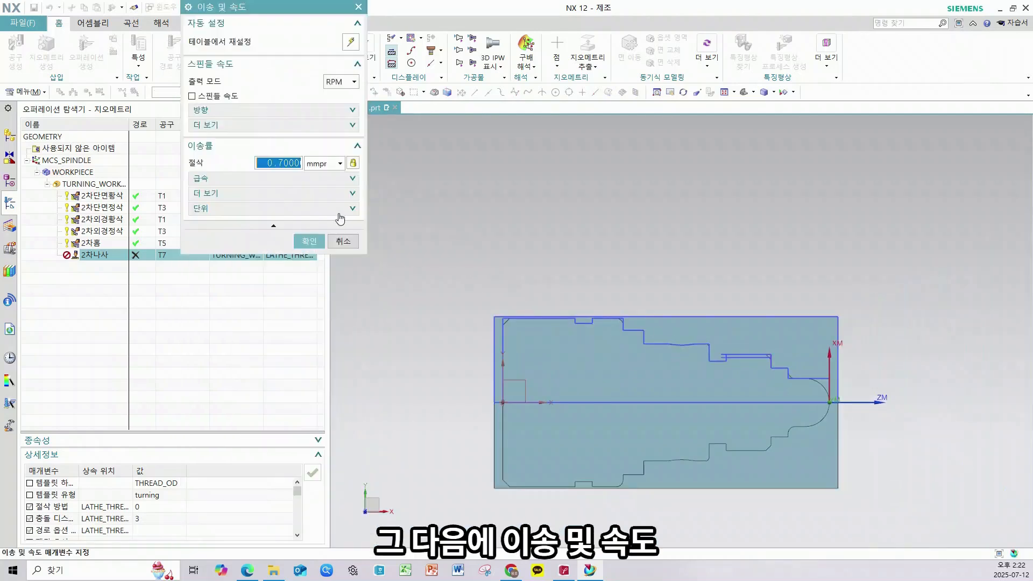
pyautogui.click(204, 96)
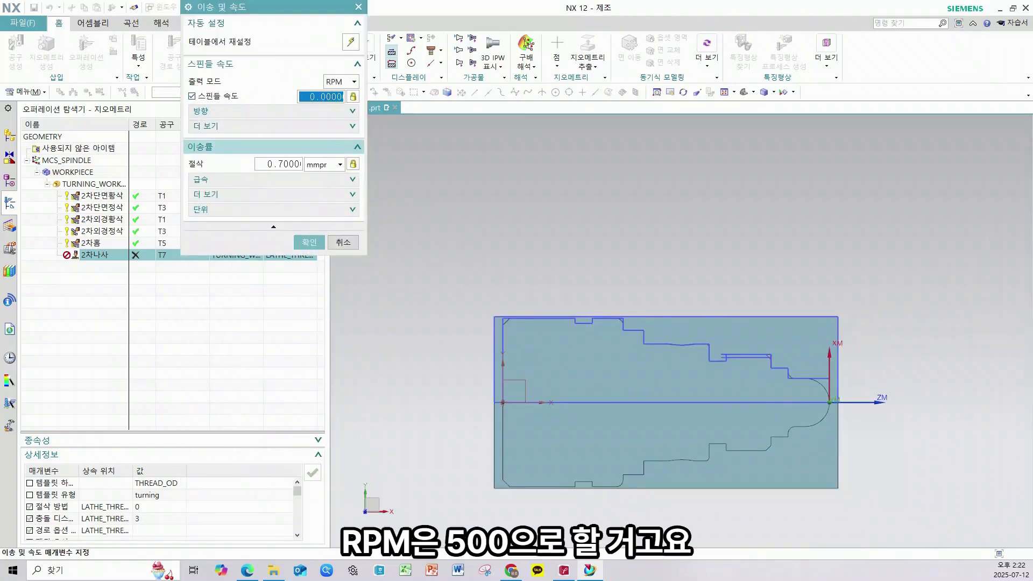
pyautogui.write('500')
pyautogui.press('Tab')
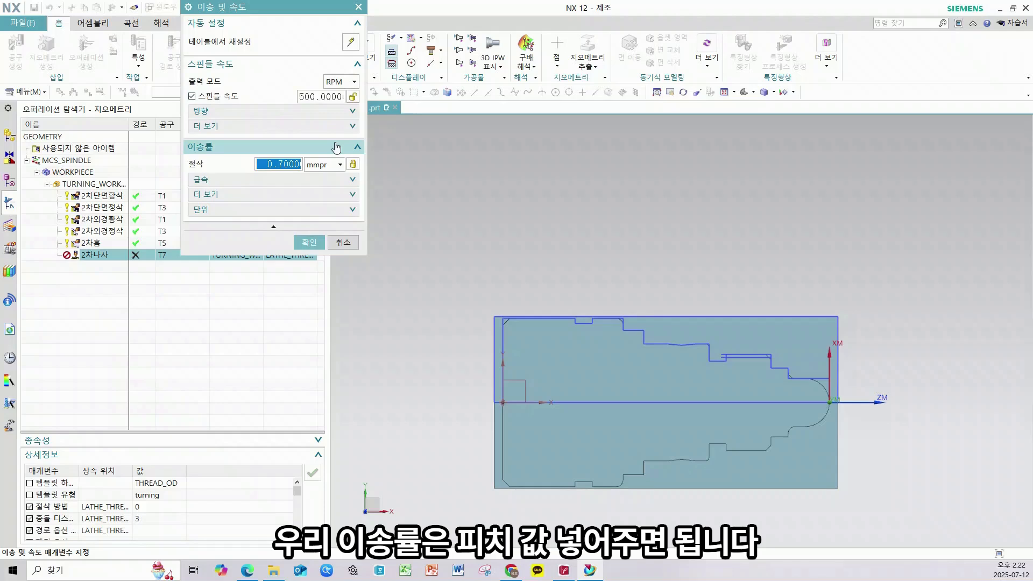
pyautogui.write('1.5')
pyautogui.click(307, 242)
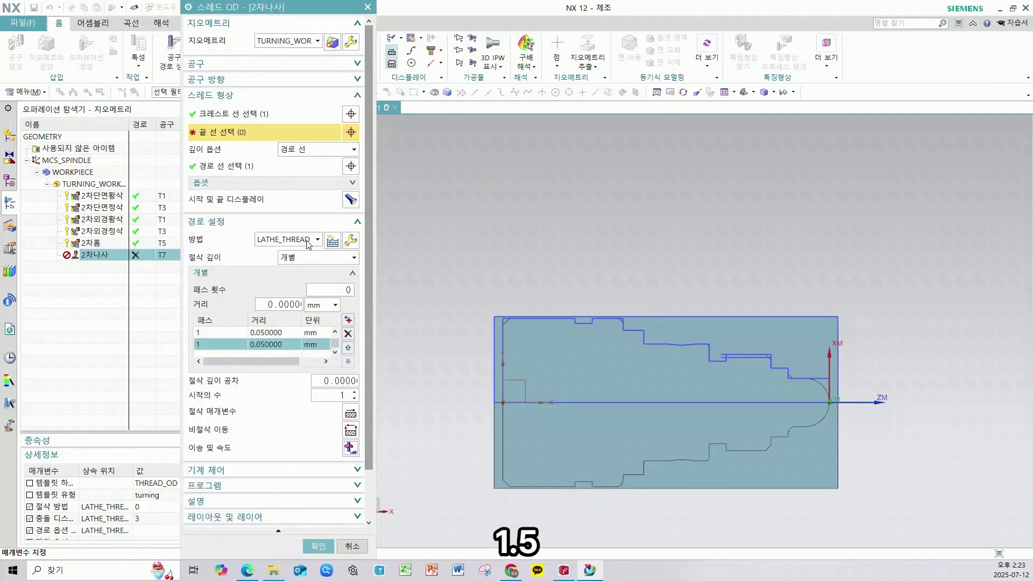
# Step: Generate the tool path of the 2차나사 thread operation and accept the operation
pyautogui.scroll(-3, 288, 412)
pyautogui.click(246, 515)
pyautogui.middleClick(270, 502)
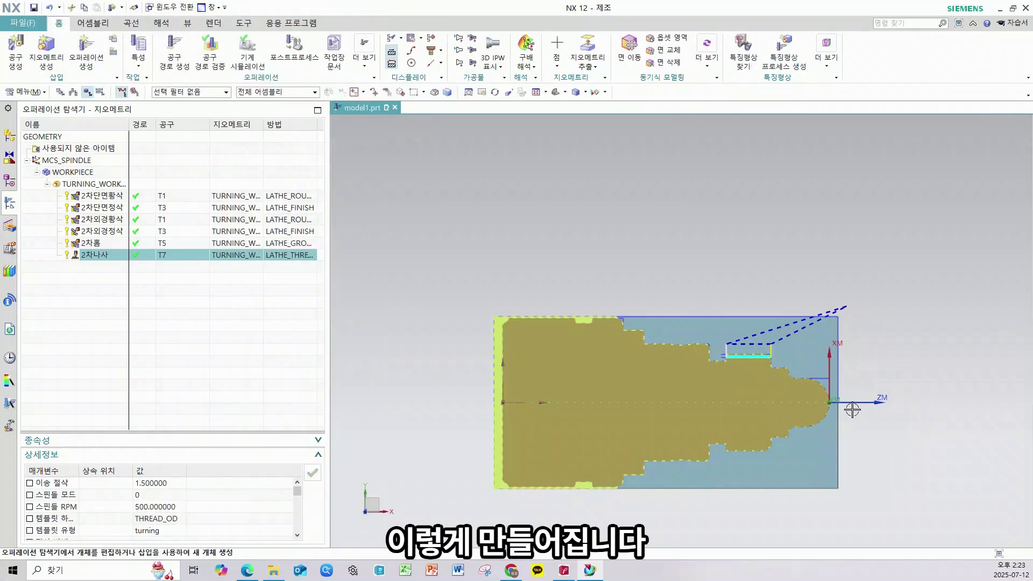
# Step: Review the tool paths of the six second-side operations one by one, from 2차단면황삭 to 2차나사
pyautogui.click(116, 196)
pyautogui.click(105, 208)
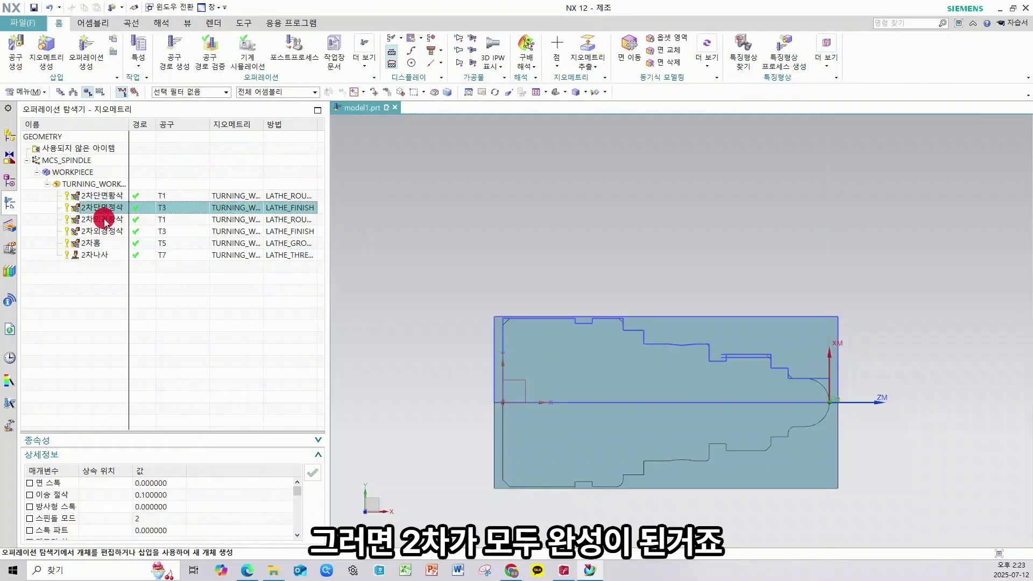
pyautogui.click(103, 220)
pyautogui.click(104, 231)
pyautogui.click(103, 244)
pyautogui.click(104, 256)
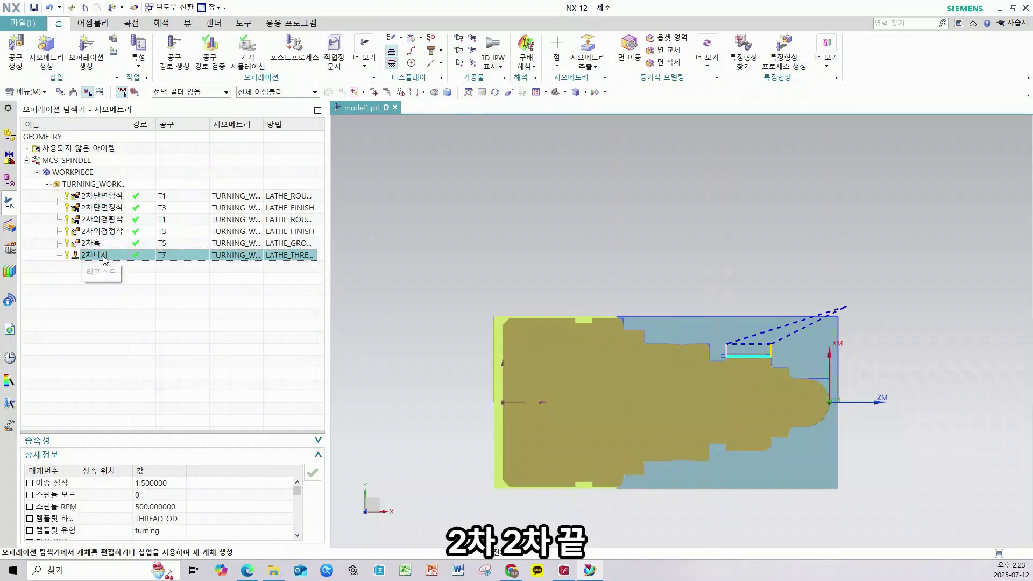
# Step: Verify all tool paths under TURNING_WORKPIECE with the 3D dynamic simulation, slowing the animation speed to 1 for the last operations
pyautogui.click(111, 186)
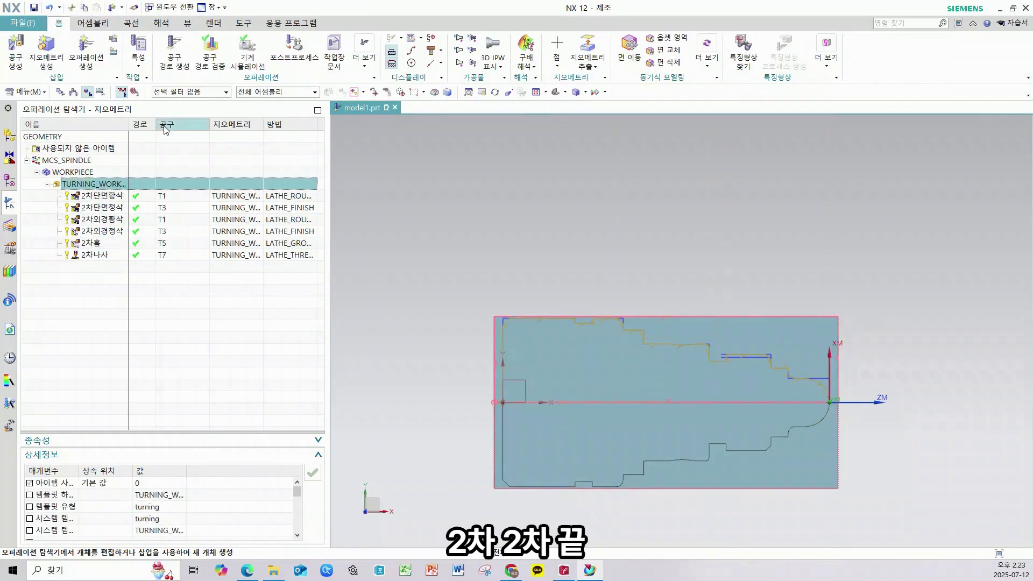
pyautogui.click(210, 54)
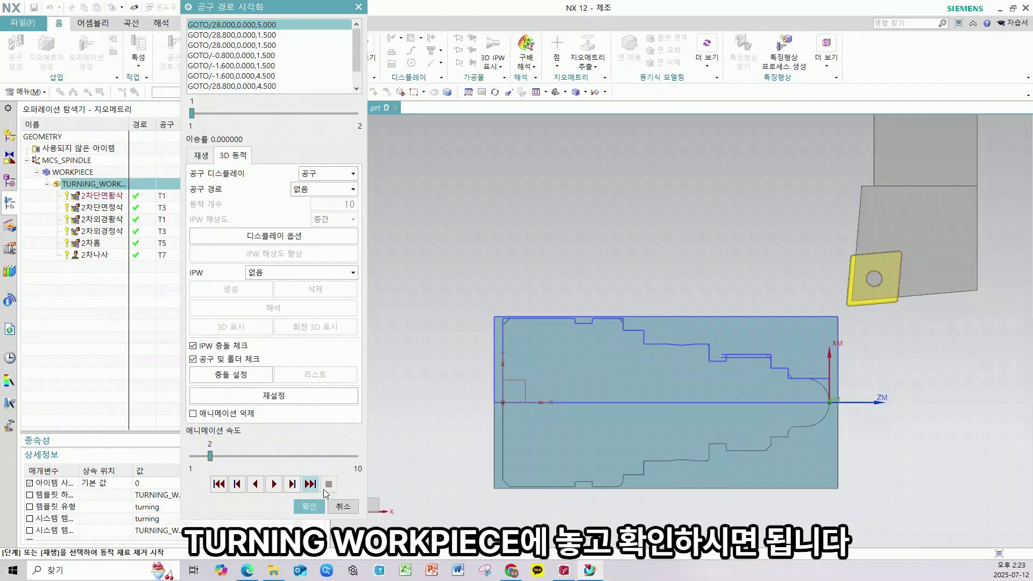
pyautogui.click(343, 506)
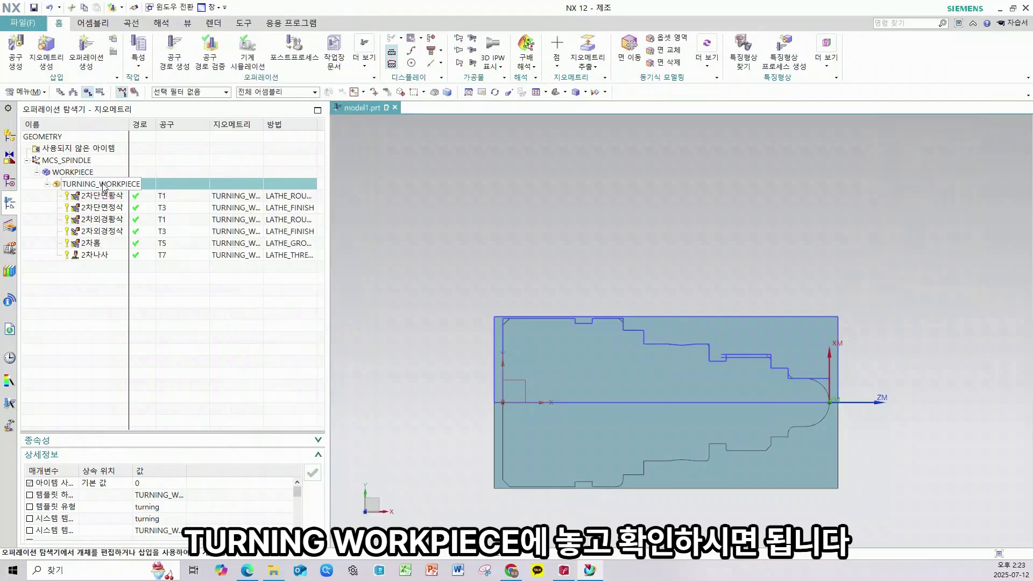
pyautogui.click(210, 53)
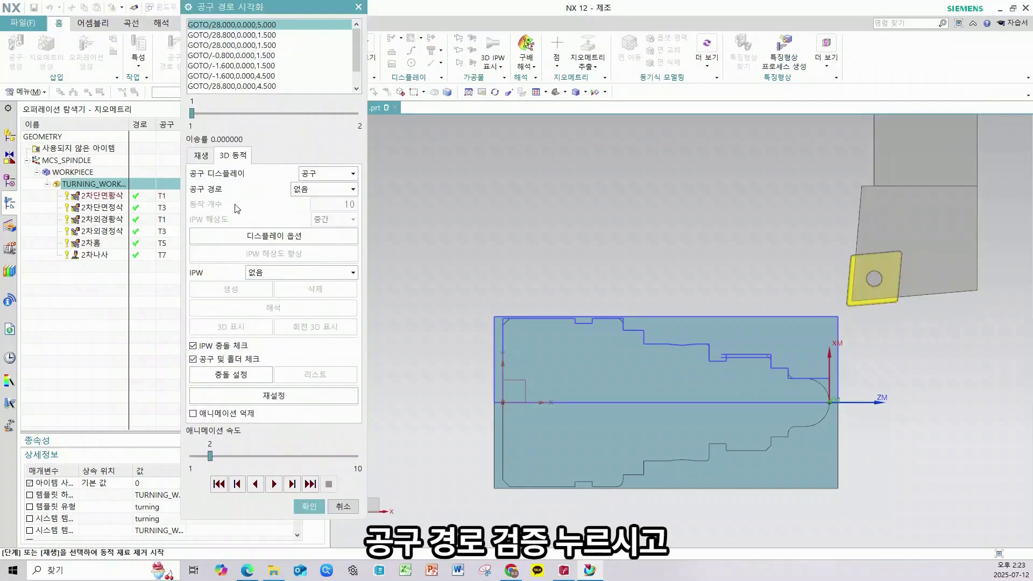
pyautogui.click(274, 484)
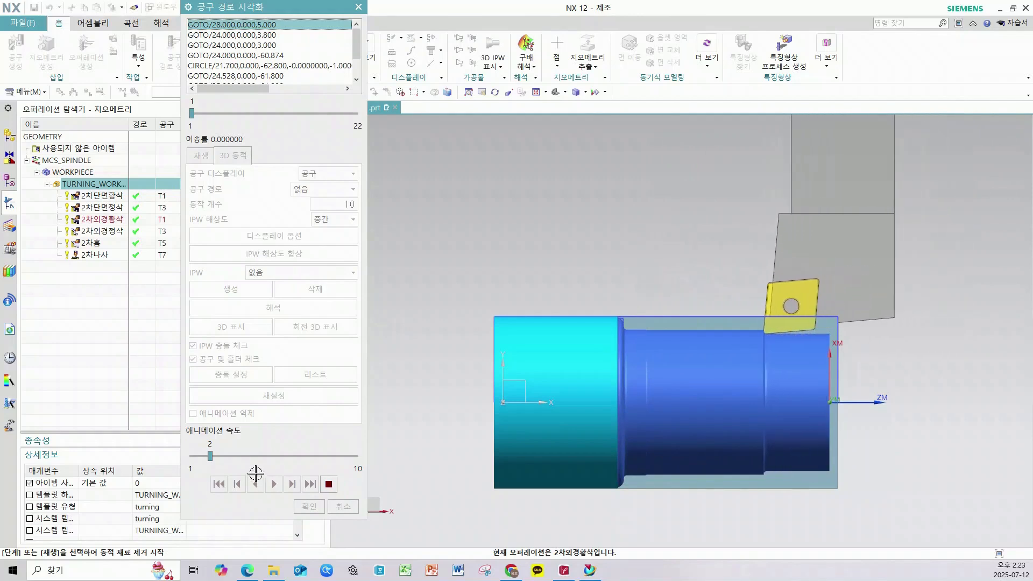
pyautogui.click(233, 456)
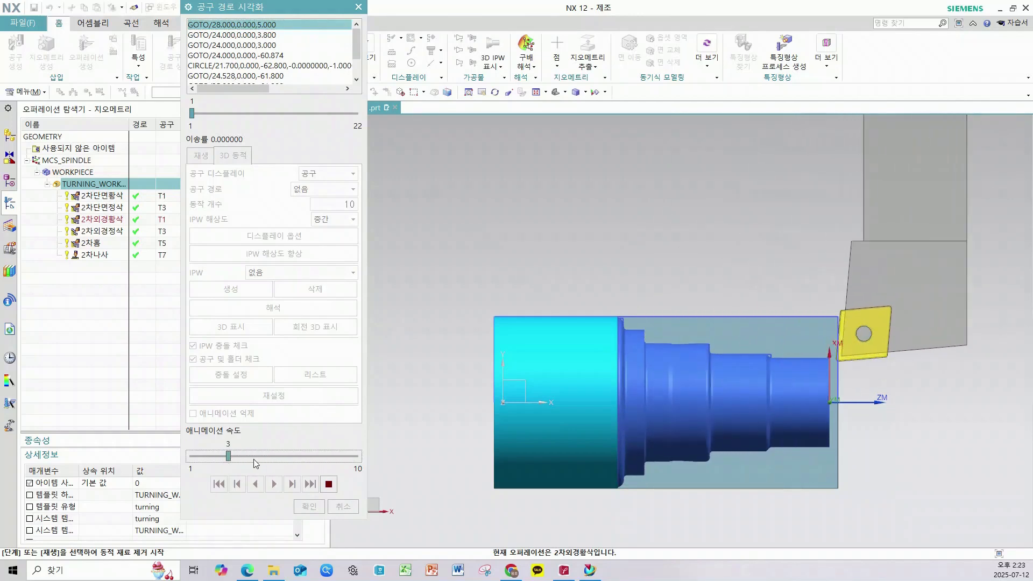
pyautogui.click(191, 455)
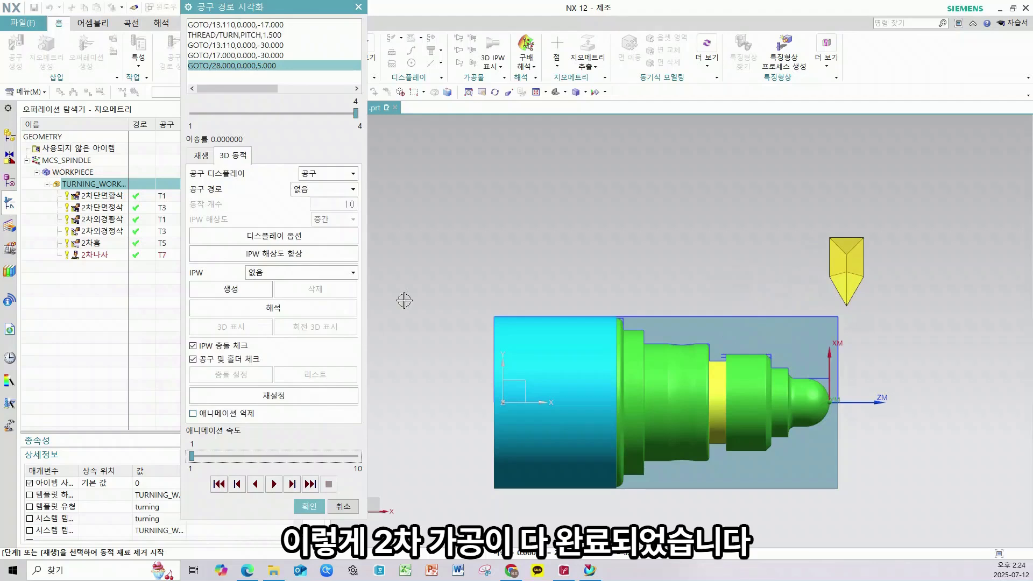
pyautogui.click(302, 508)
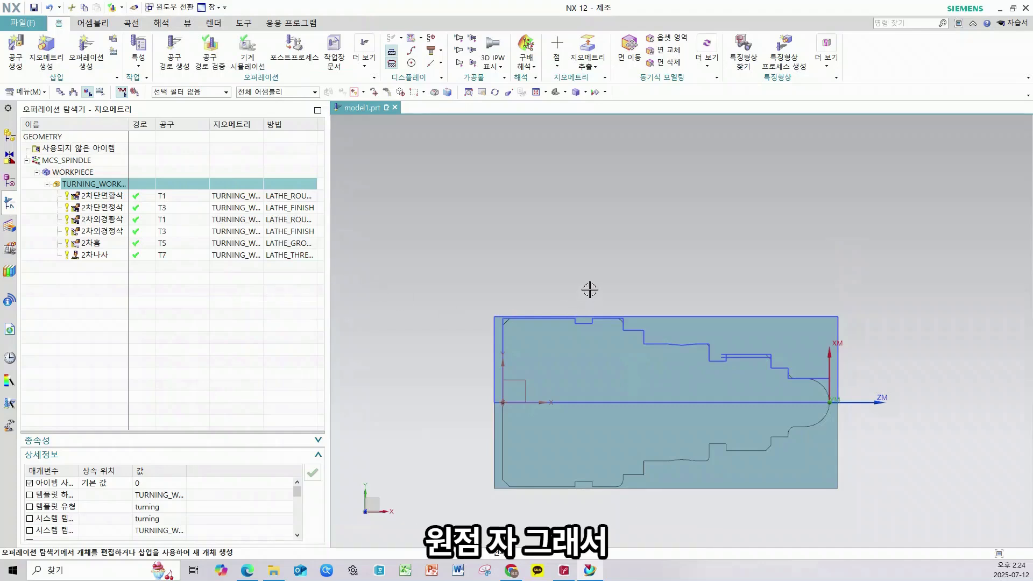
# Step: Create a turning MCS spindle geometry named MCS_SPINDLE_1 under GEOMETRY
pyautogui.press('Home')
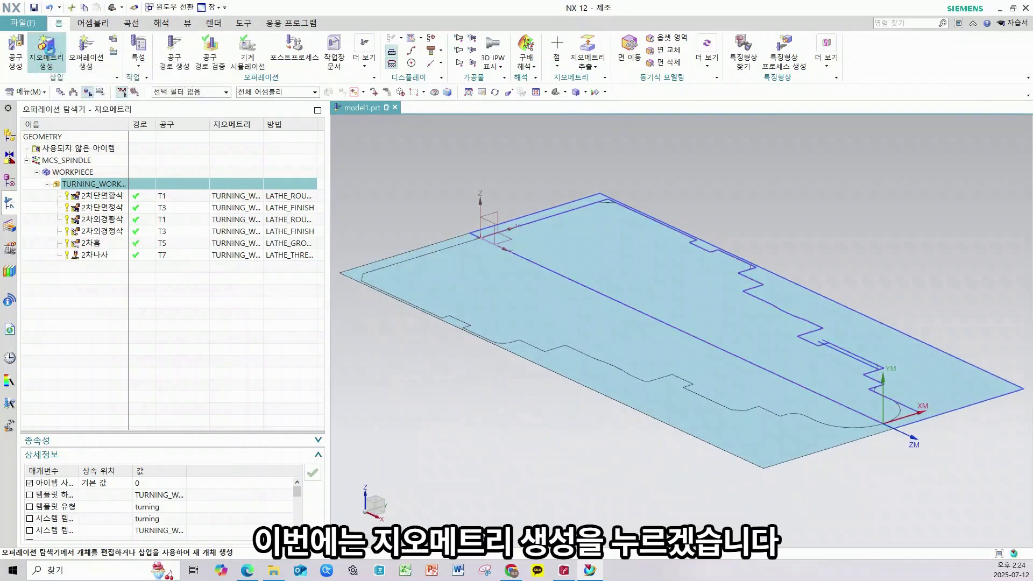
pyautogui.click(46, 49)
pyautogui.click(191, 160)
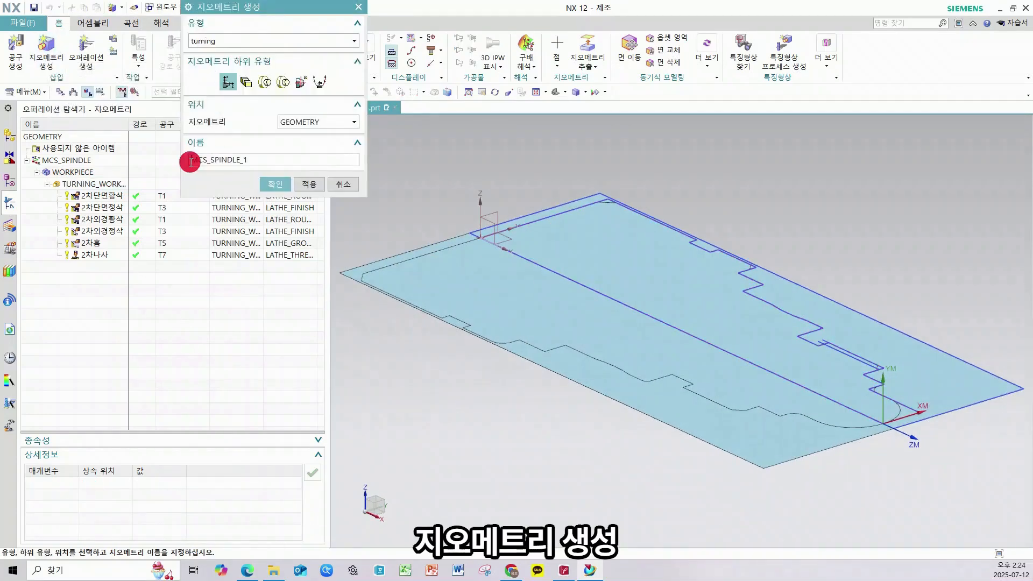
pyautogui.click(274, 184)
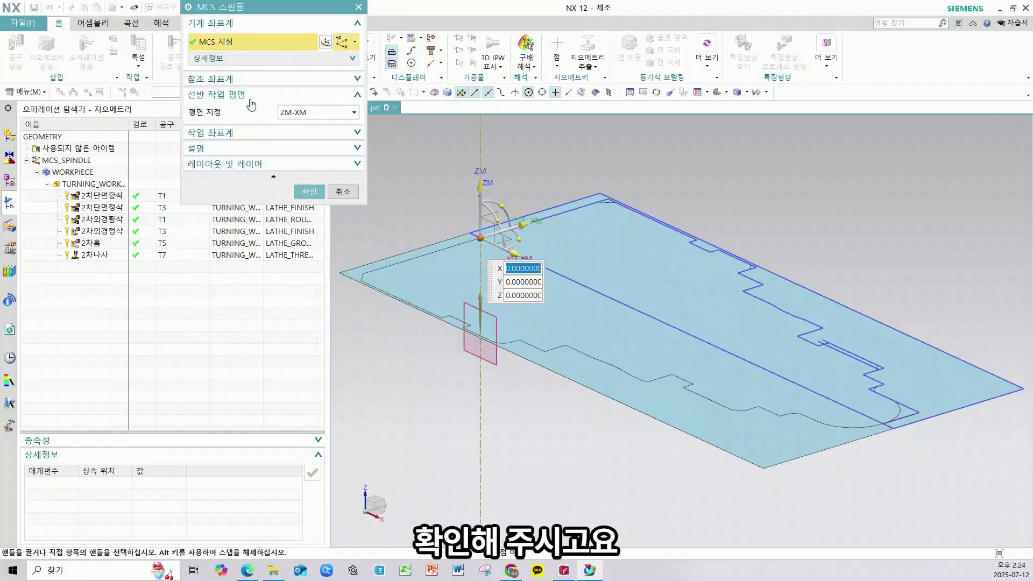
# Step: Define the MCS with the Z축, X축, 원점 type and place its origin at the centre of the part's flat end face
pyautogui.click(326, 44)
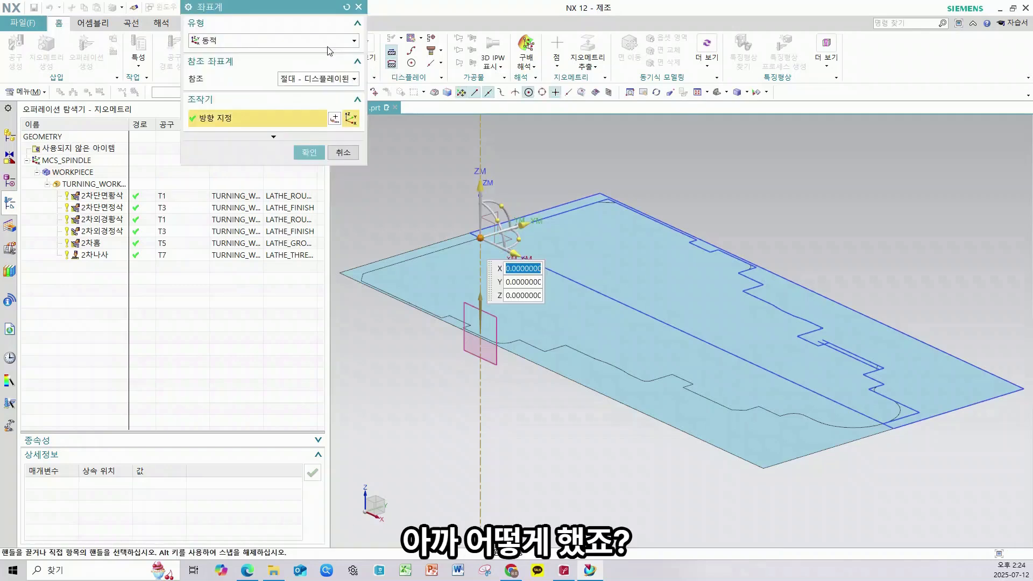
pyautogui.click(296, 40)
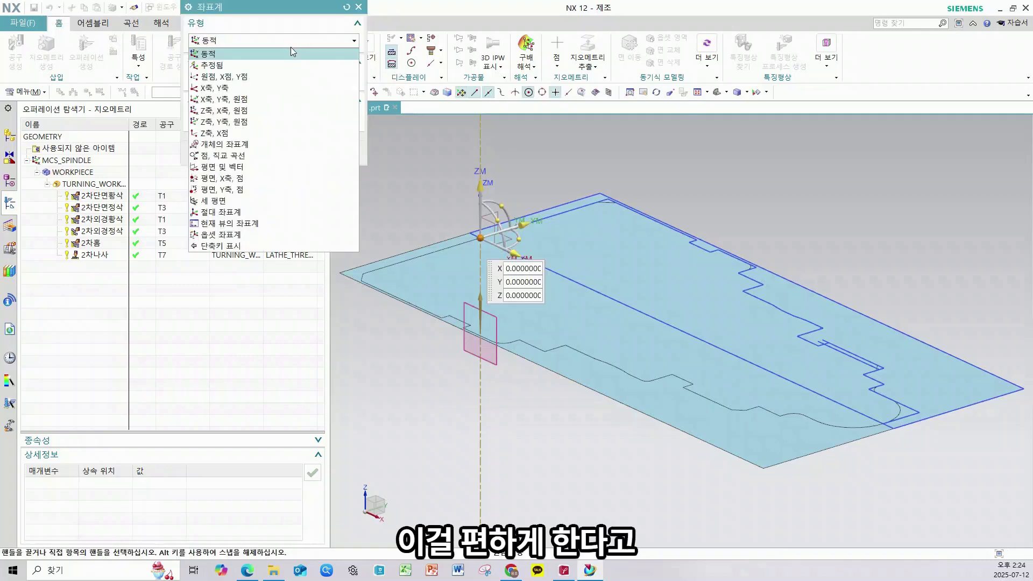
pyautogui.click(249, 111)
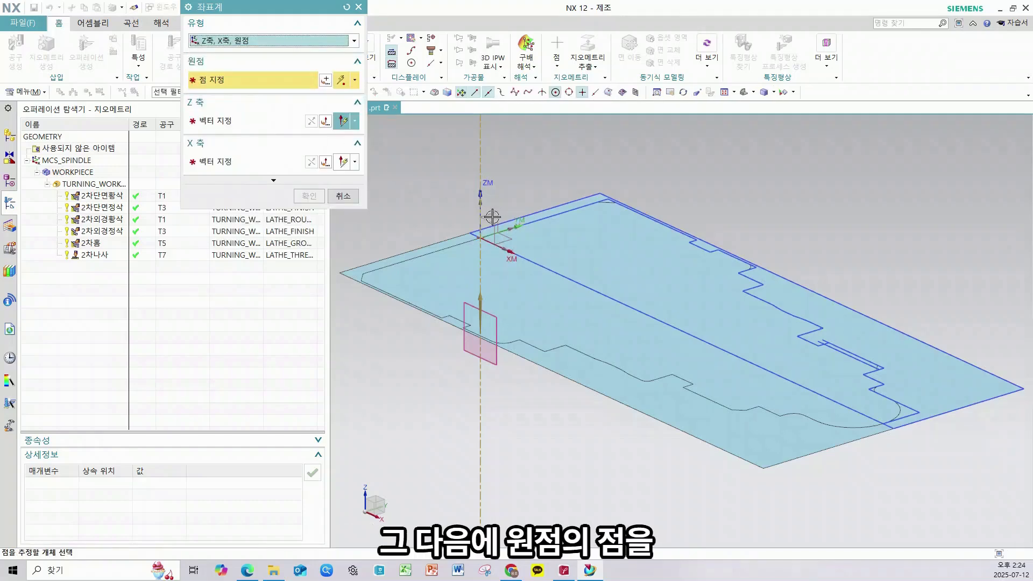
pyautogui.scroll(3, 484, 212)
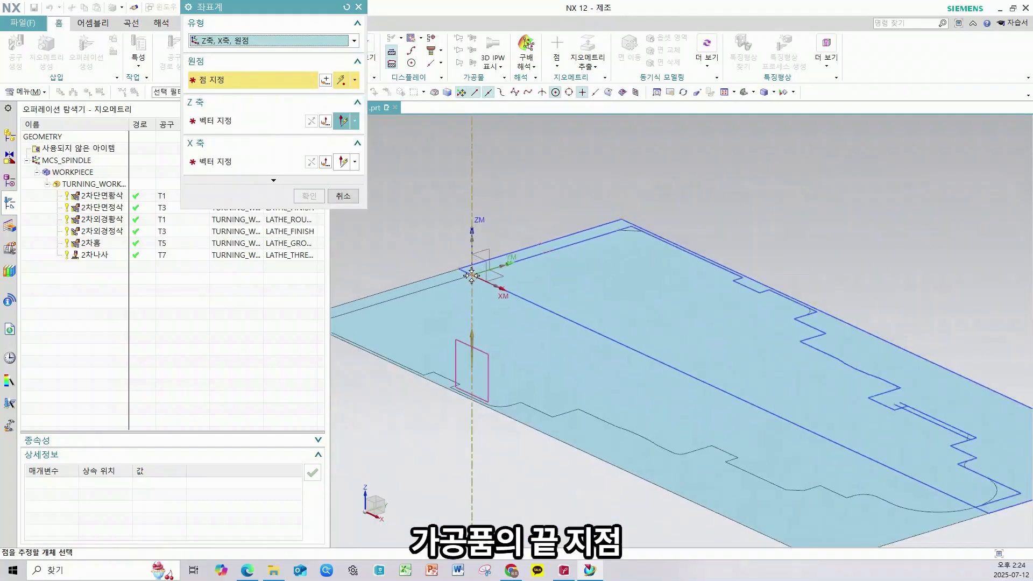
pyautogui.scroll(2, 471, 276)
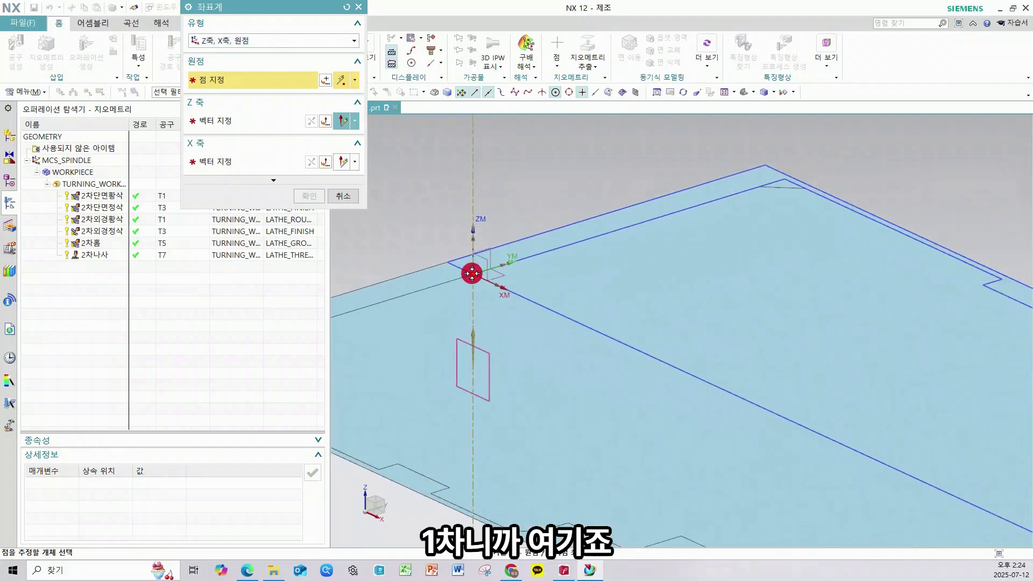
pyautogui.click(473, 274)
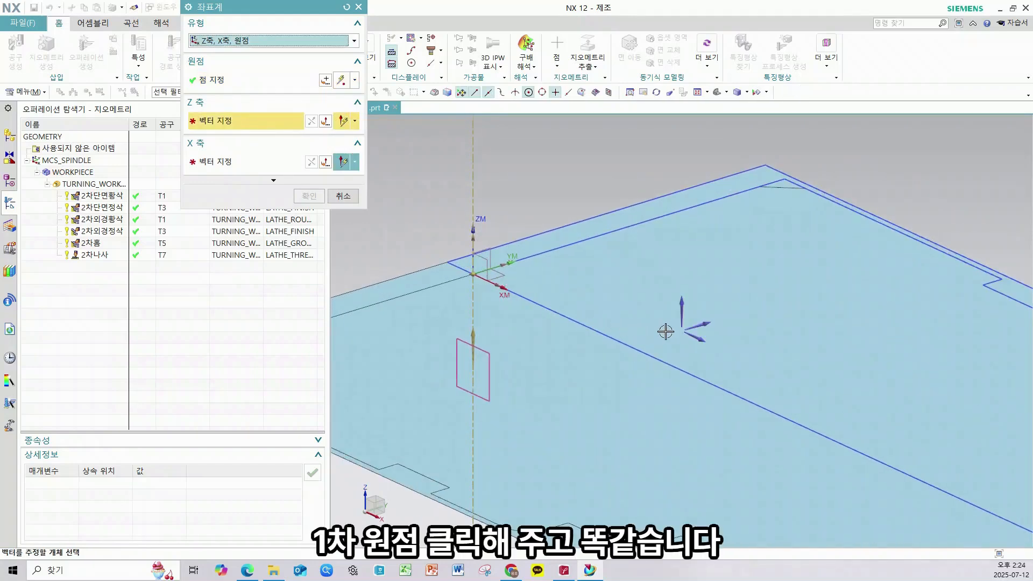
# Step: Set the MCS Z axis along the part's centreline, reversed to point outward, with the X axis radial, and accept the spindle geometry
pyautogui.click(682, 312)
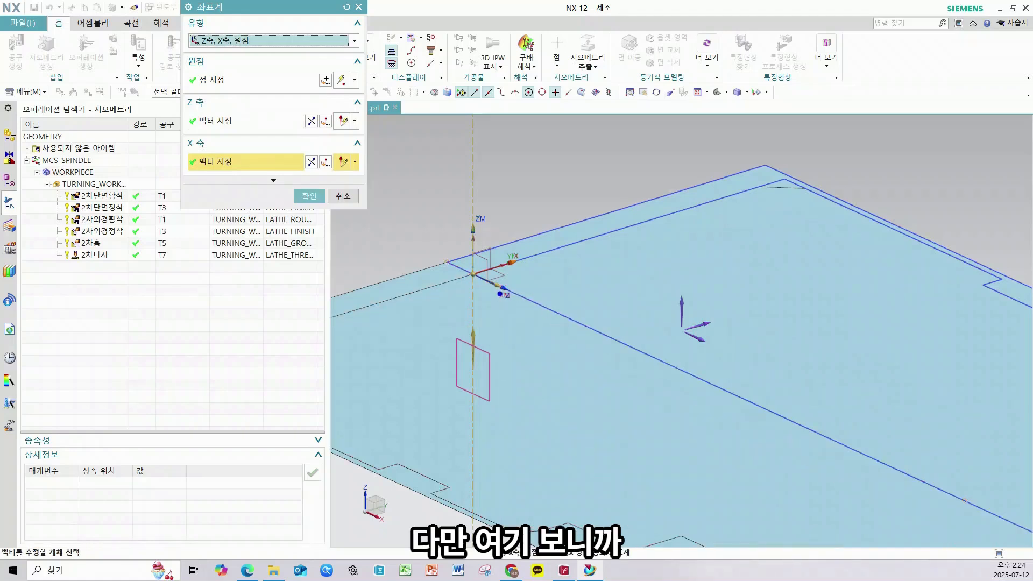
pyautogui.moveTo(492, 228)
pyautogui.mouseDown()
pyautogui.moveTo(554, 286)
pyautogui.moveTo(589, 267)
pyautogui.mouseUp()
pyautogui.moveTo(478, 239)
pyautogui.mouseDown()
pyautogui.moveTo(402, 198)
pyautogui.moveTo(450, 195)
pyautogui.mouseUp()
pyautogui.press('Escape')
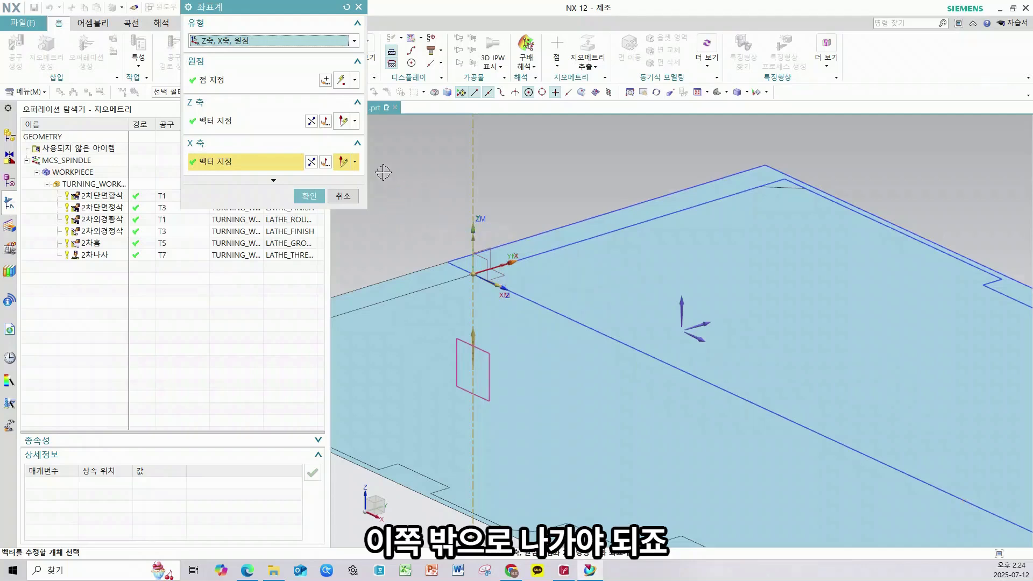
pyautogui.click(312, 122)
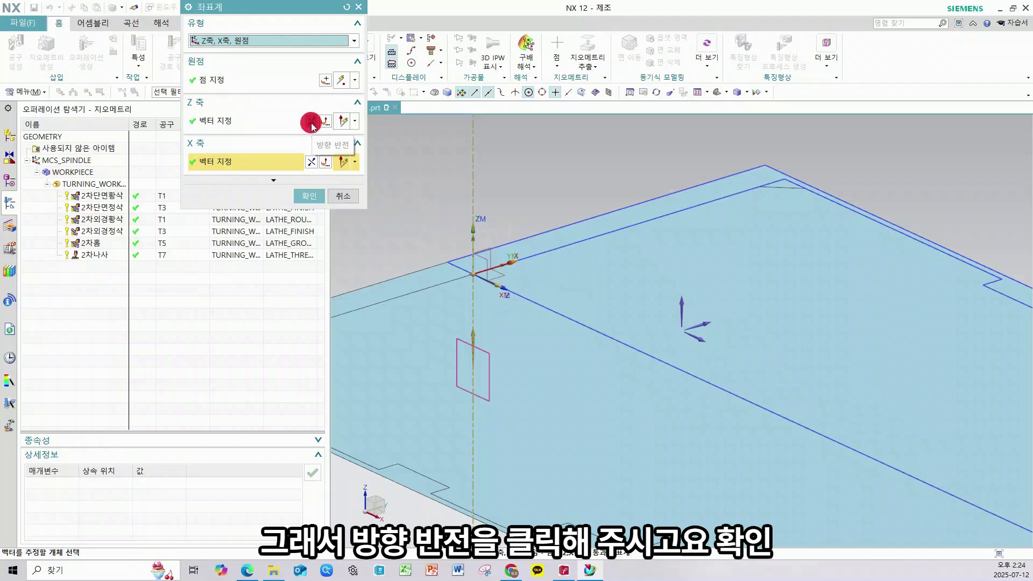
pyautogui.click(312, 197)
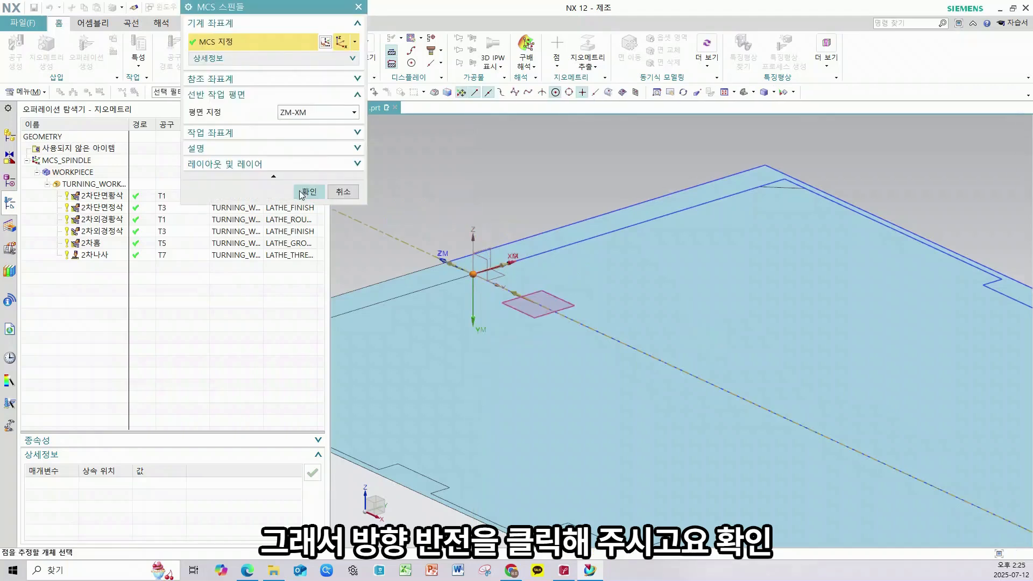
pyautogui.click(308, 189)
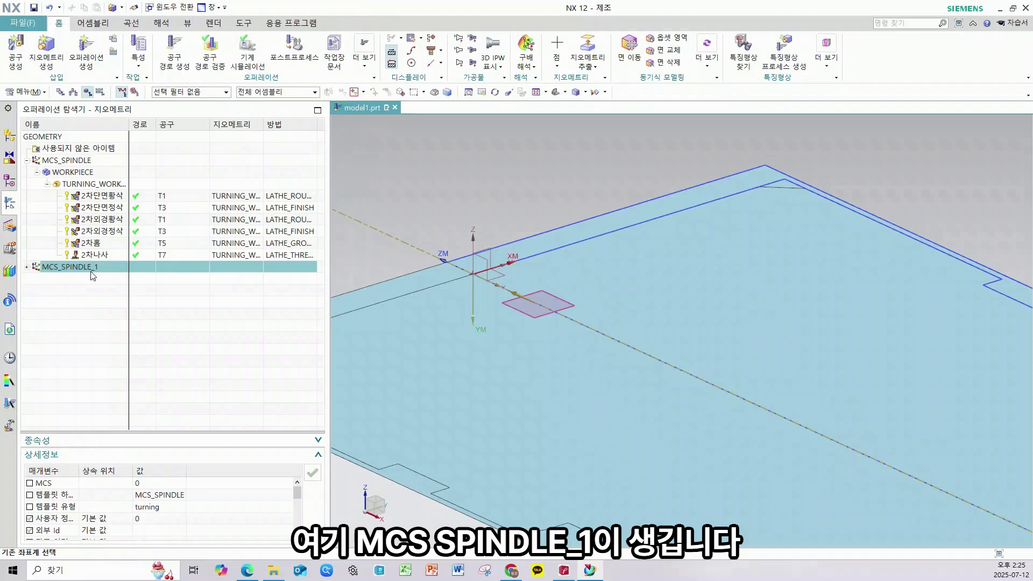
# Step: Expand MCS_SPINDLE_1 in the operation tree and show all solid bodies
pyautogui.click(27, 268)
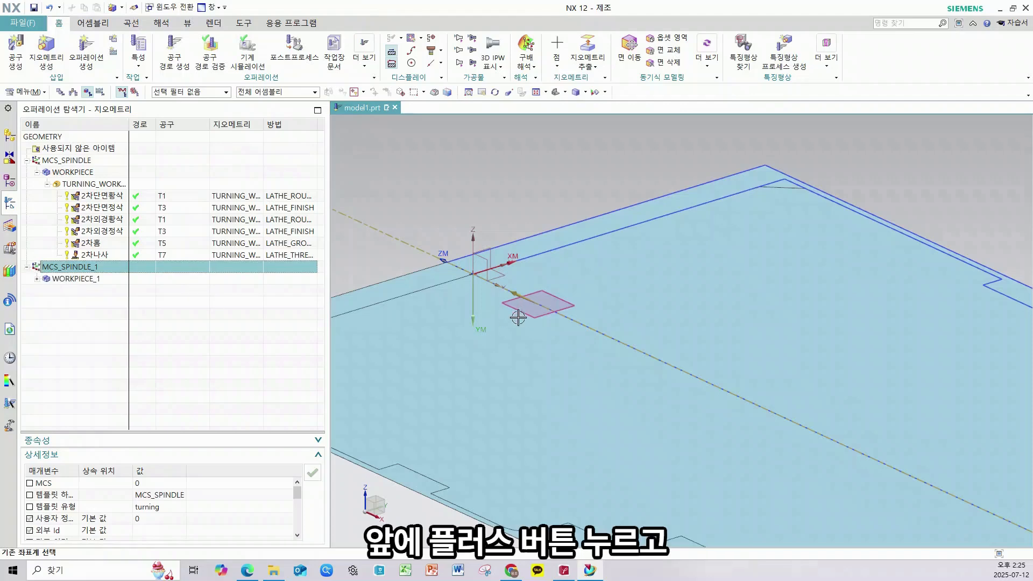
pyautogui.scroll(-4, 518, 318)
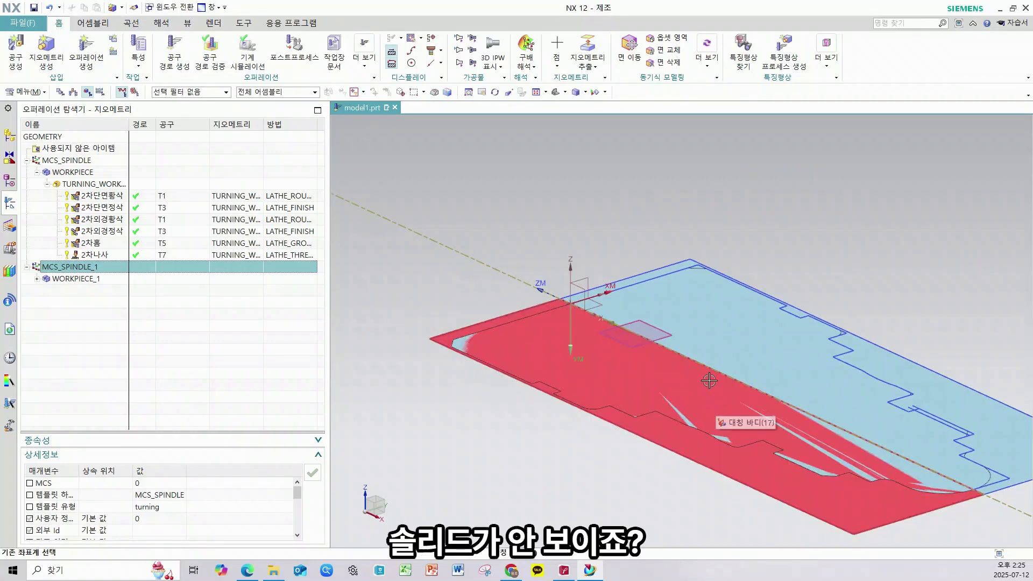
pyautogui.hotkey('ctrl', 'w')
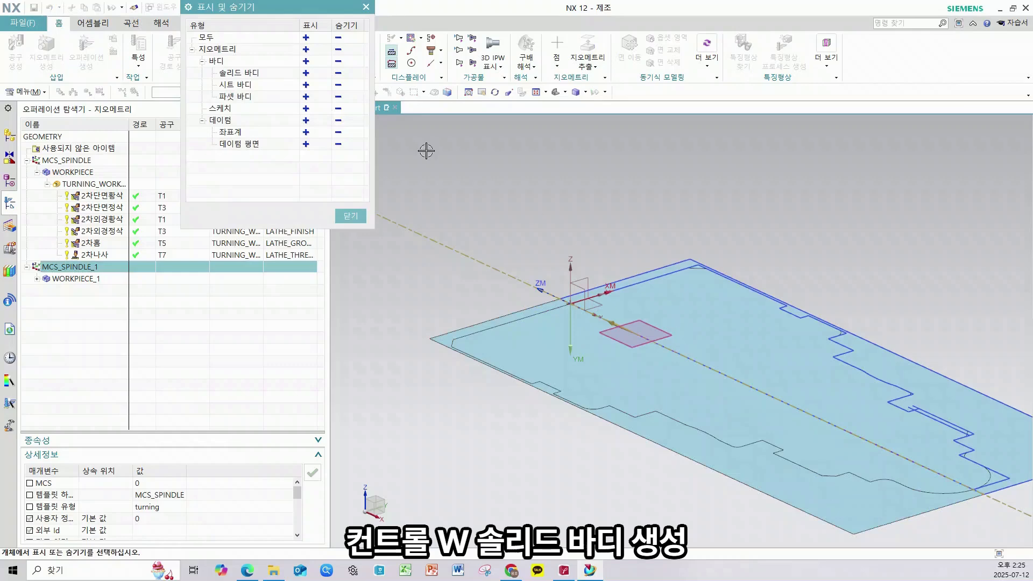
pyautogui.click(306, 73)
pyautogui.click(349, 216)
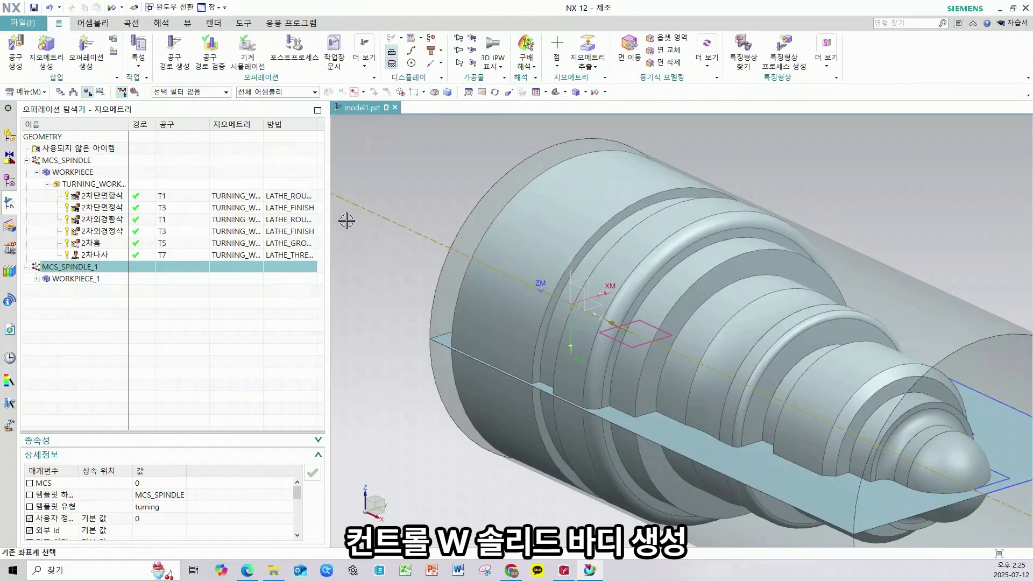
# Step: Define WORKPIECE_1 with the inner revolved body as the part and the outer cylinder as the blank
pyautogui.click(67, 281)
pyautogui.doubleClick(67, 281)
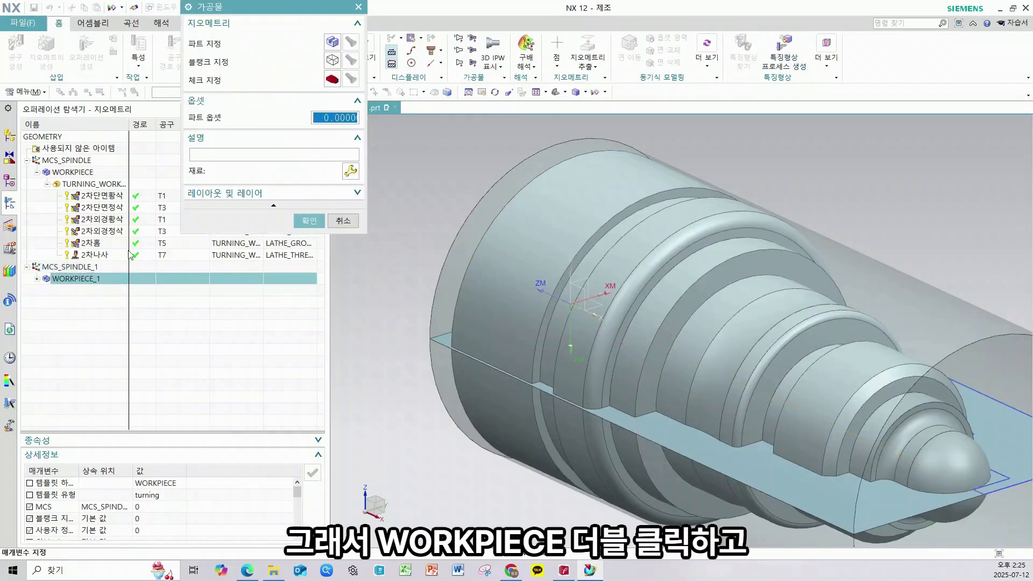
pyautogui.click(331, 42)
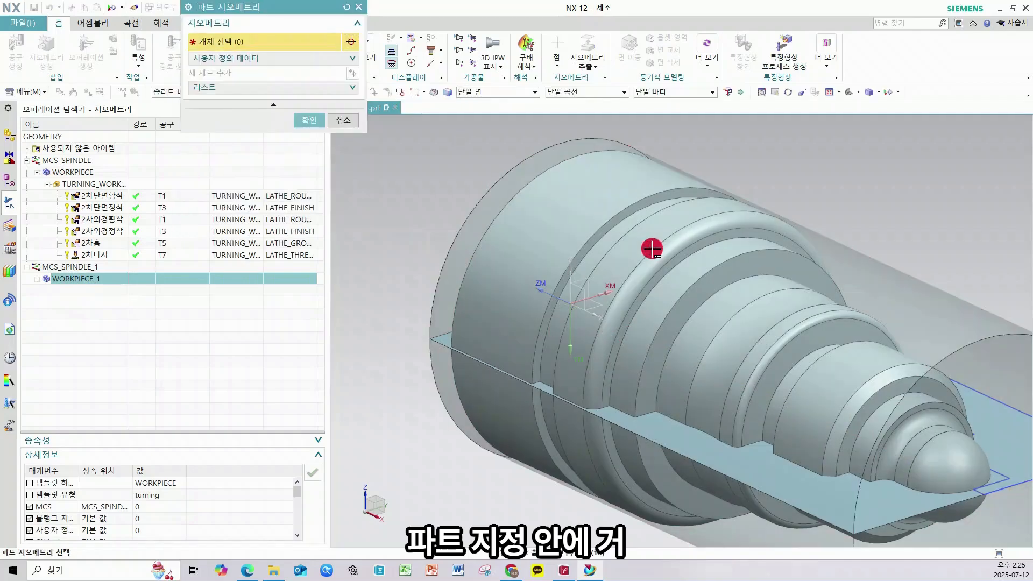
pyautogui.click(670, 263)
pyautogui.click(694, 257)
pyautogui.click(309, 135)
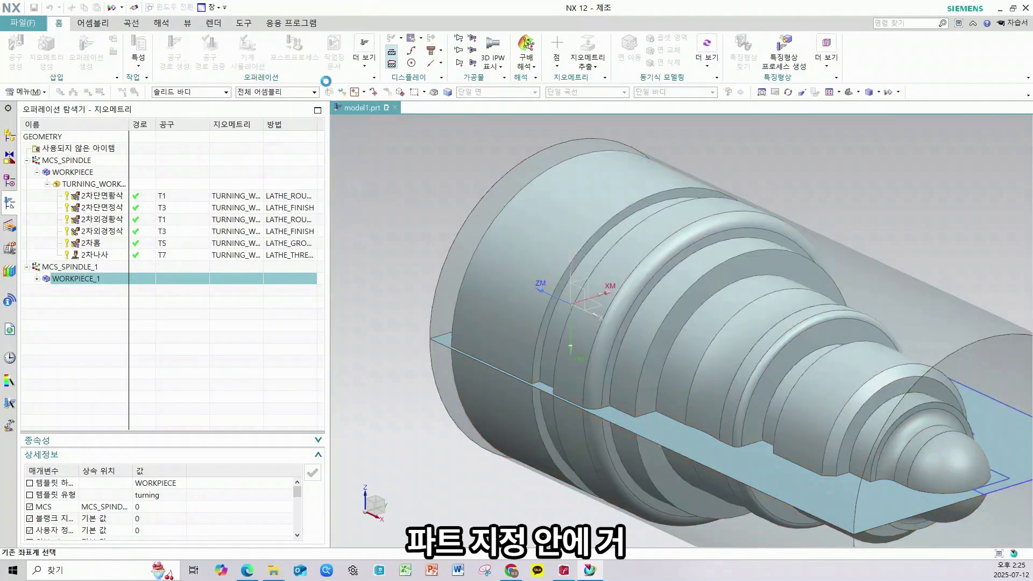
pyautogui.click(872, 277)
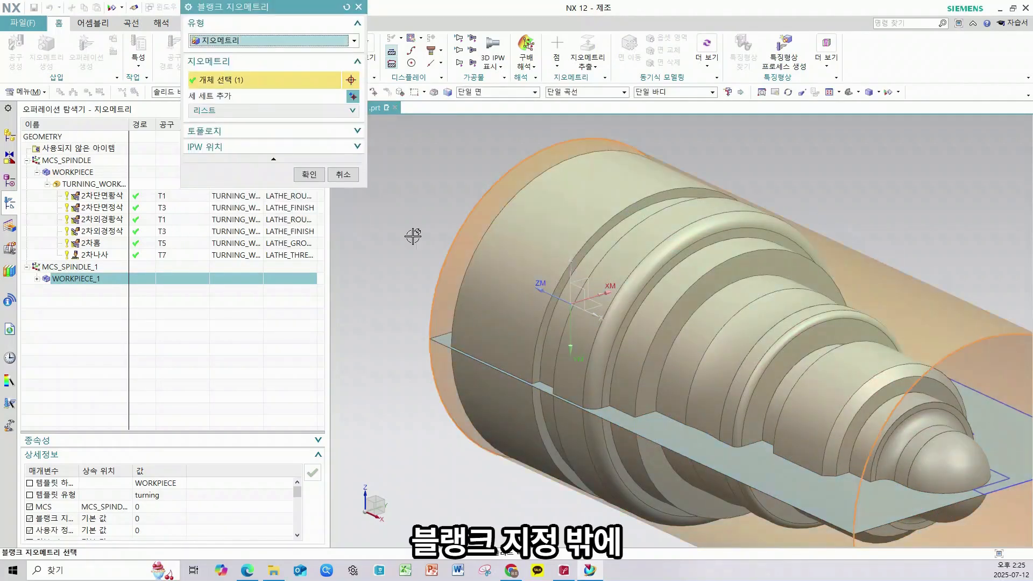
pyautogui.click(309, 174)
pyautogui.click(310, 222)
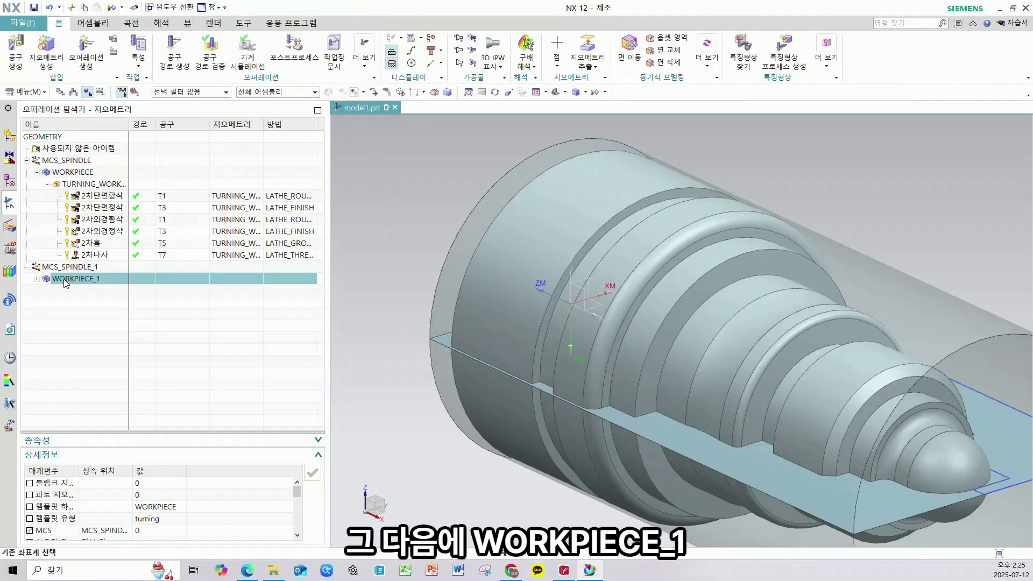
# Step: Open the turning workpiece under WORKPIECE_1 and accept its automatic part and blank spun outlines
pyautogui.click(38, 279)
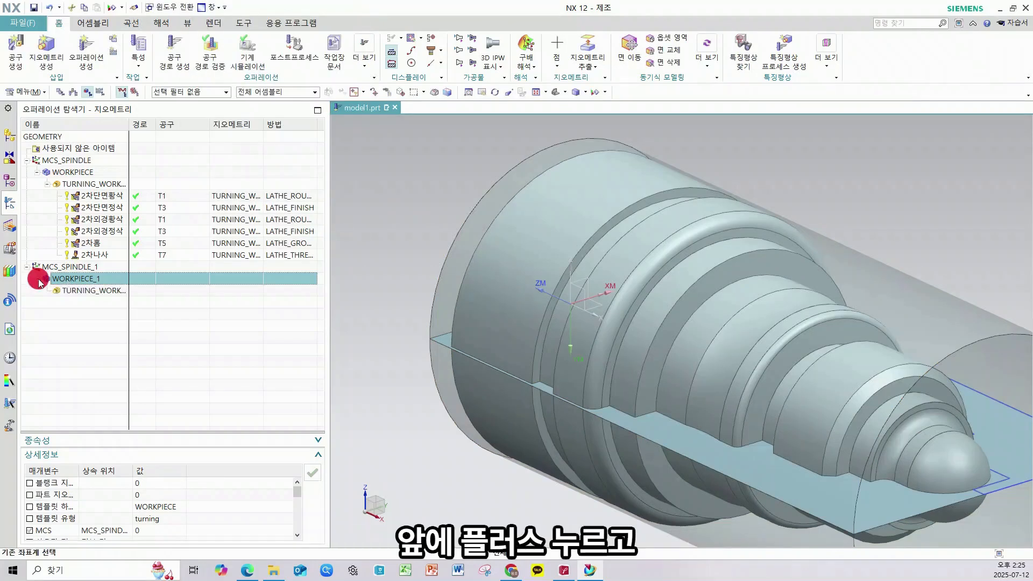
pyautogui.doubleClick(89, 291)
pyautogui.click(308, 202)
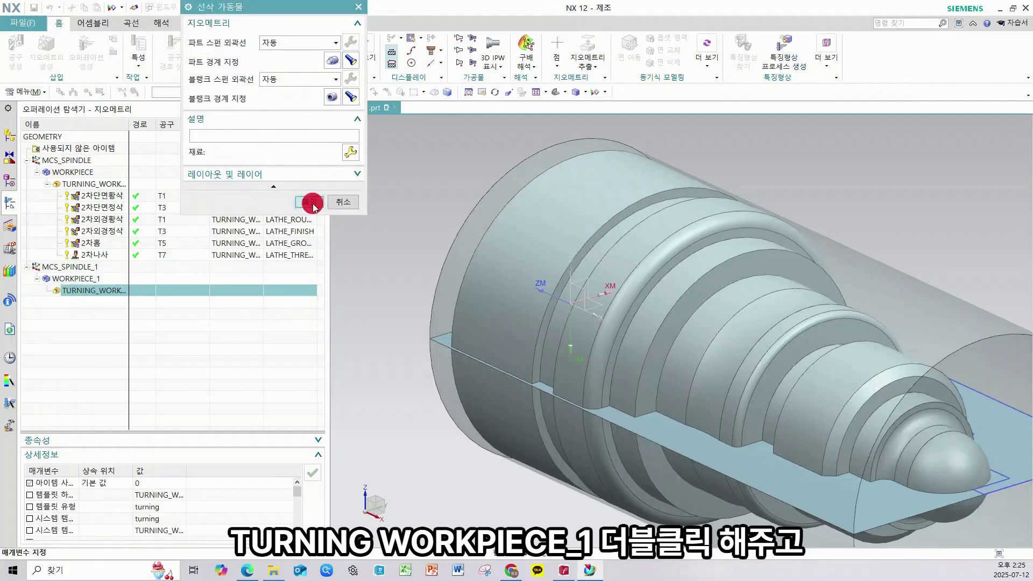
# Step: Hide all solid bodies, leaving the flat cross-section displayed
pyautogui.scroll(1, 671, 387)
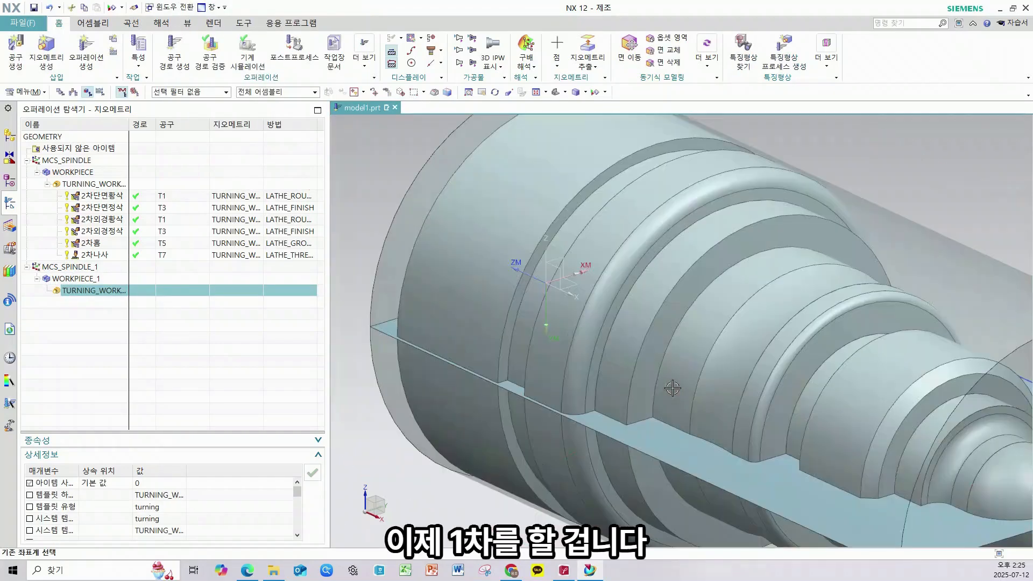
pyautogui.scroll(-3, 673, 388)
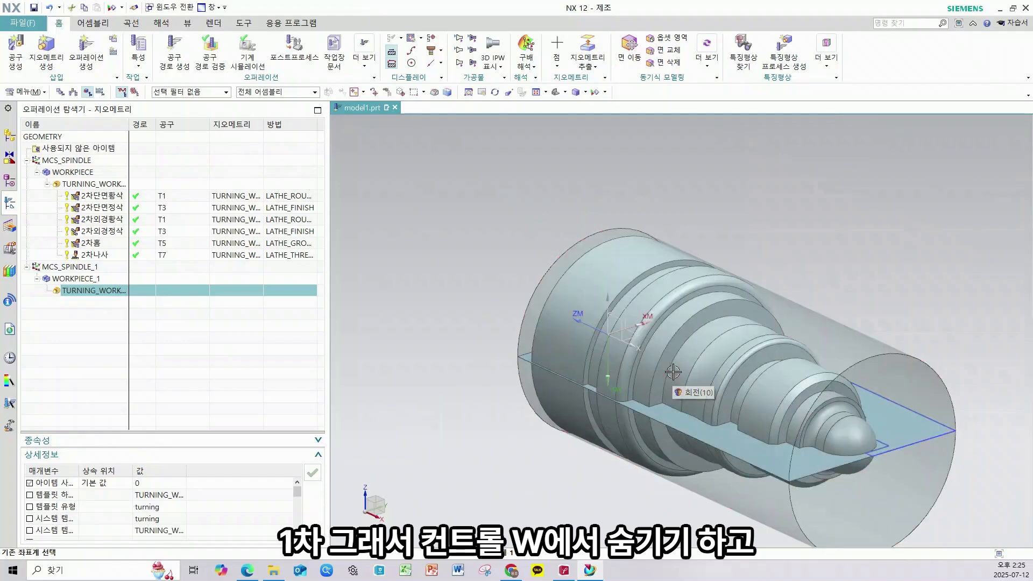
pyautogui.hotkey('ctrl', 'w')
pyautogui.click(338, 73)
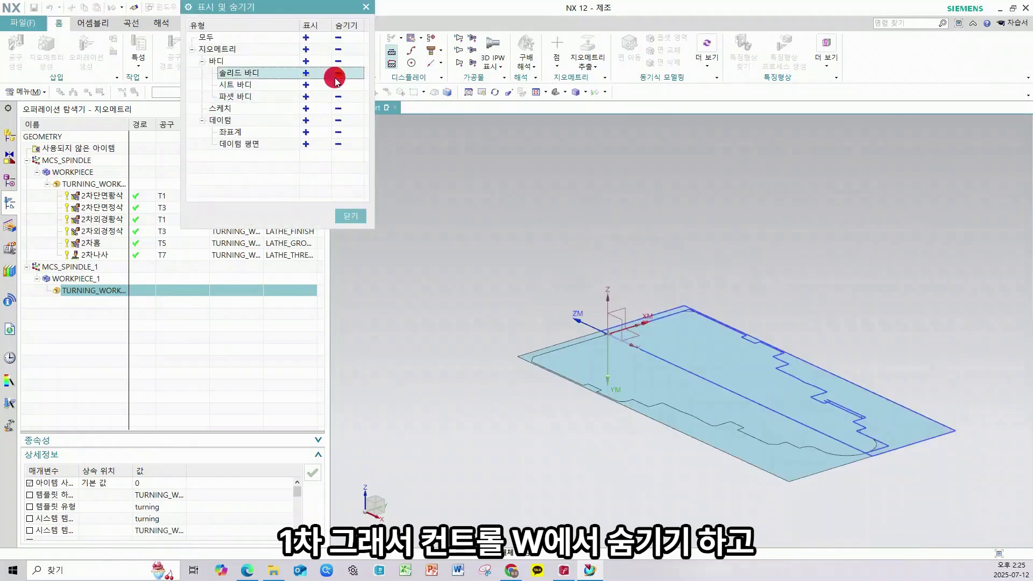
pyautogui.click(350, 216)
# Step: Turn the flat view of the cross-section around so the ZM axis of MCS_SPINDLE_1 points right, and centre the part
pyautogui.hotkey('ctrl', 'alt', 't')
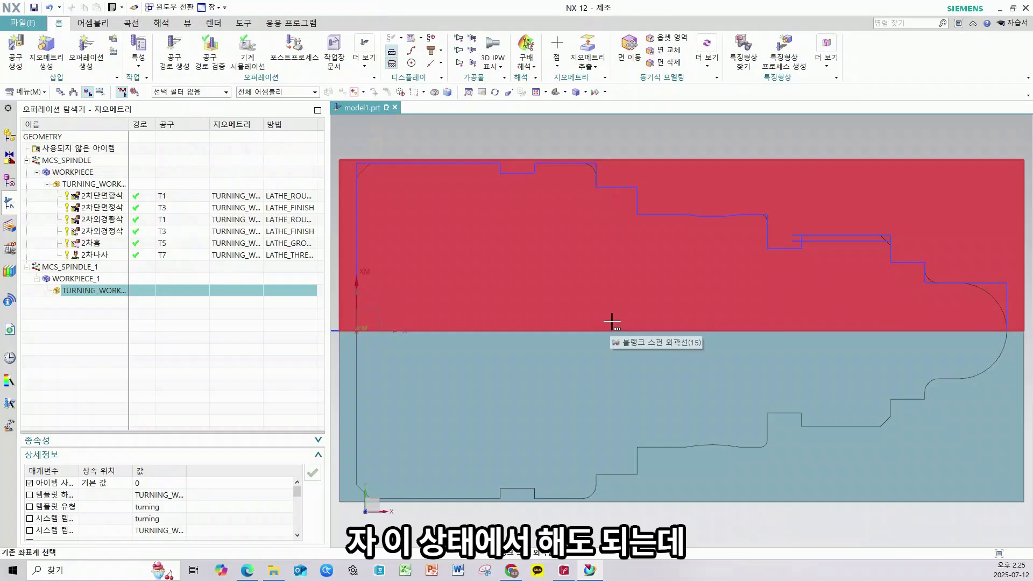
pyautogui.scroll(-3, 594, 330)
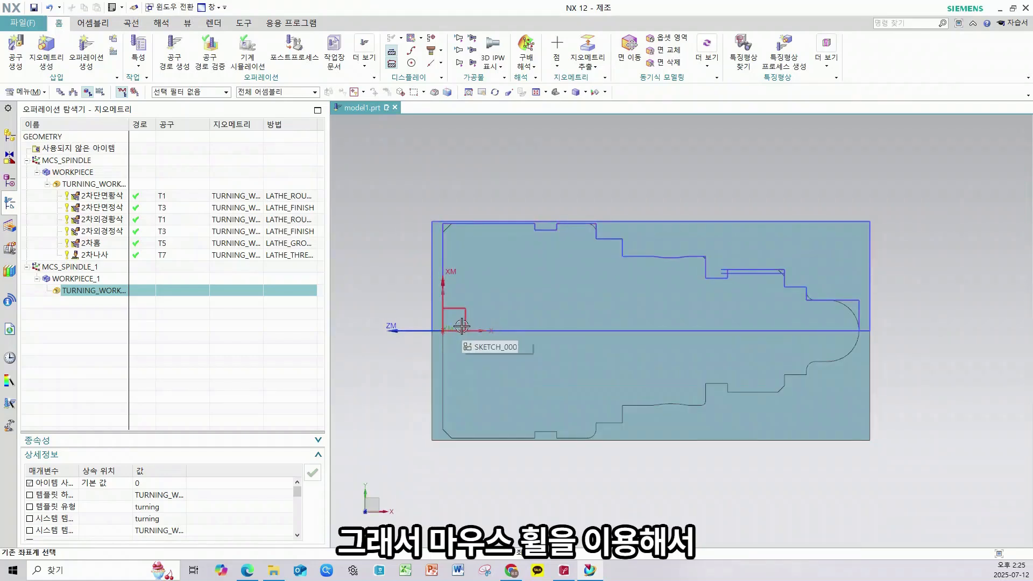
pyautogui.moveTo(448, 320); pyautogui.dragTo(574, 319, button='middle')
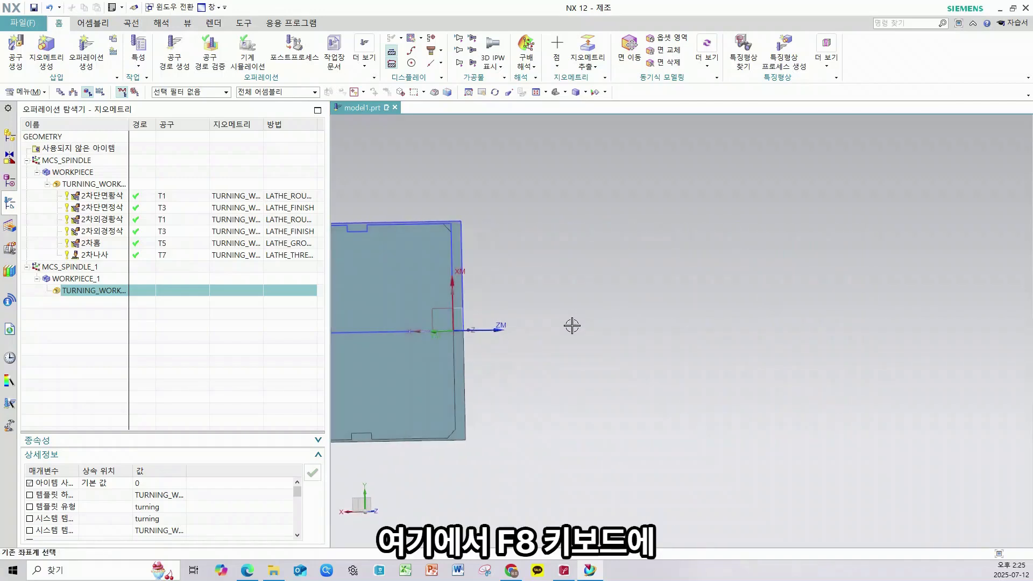
pyautogui.press('F8')
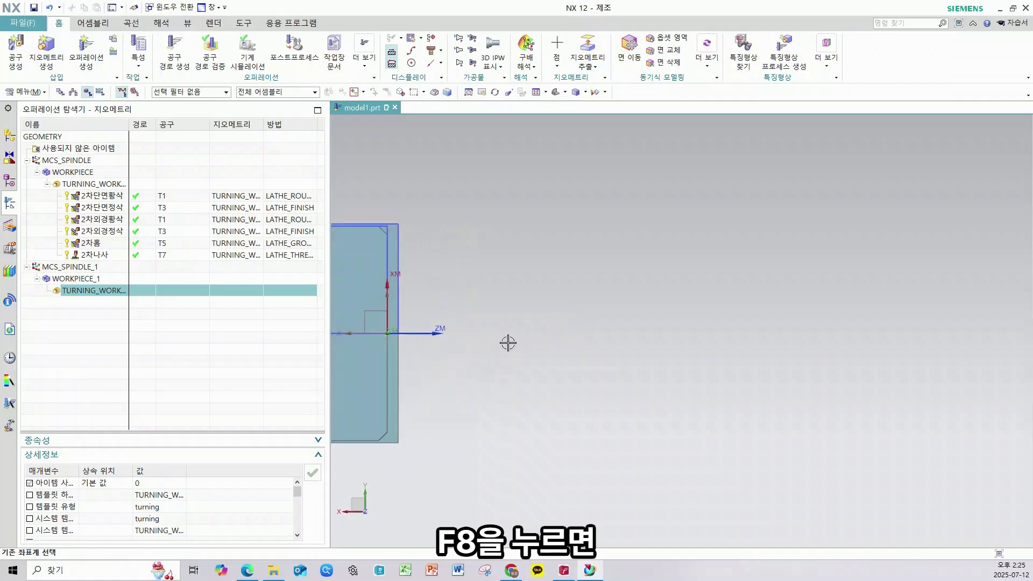
pyautogui.keyDown('shift'); pyautogui.moveTo(488, 346); pyautogui.dragTo(953, 370, button='middle'); pyautogui.keyUp('shift')
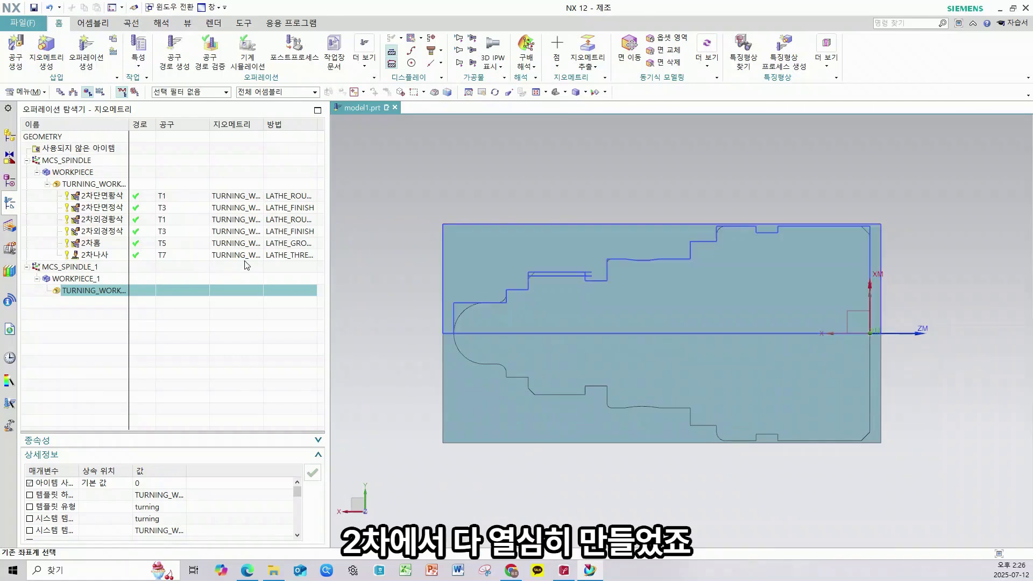
# Step: Copy the five second-side operations from 2차단면황삭 through 2차홈, leaving out the thread operation 2차나사
pyautogui.click(104, 199)
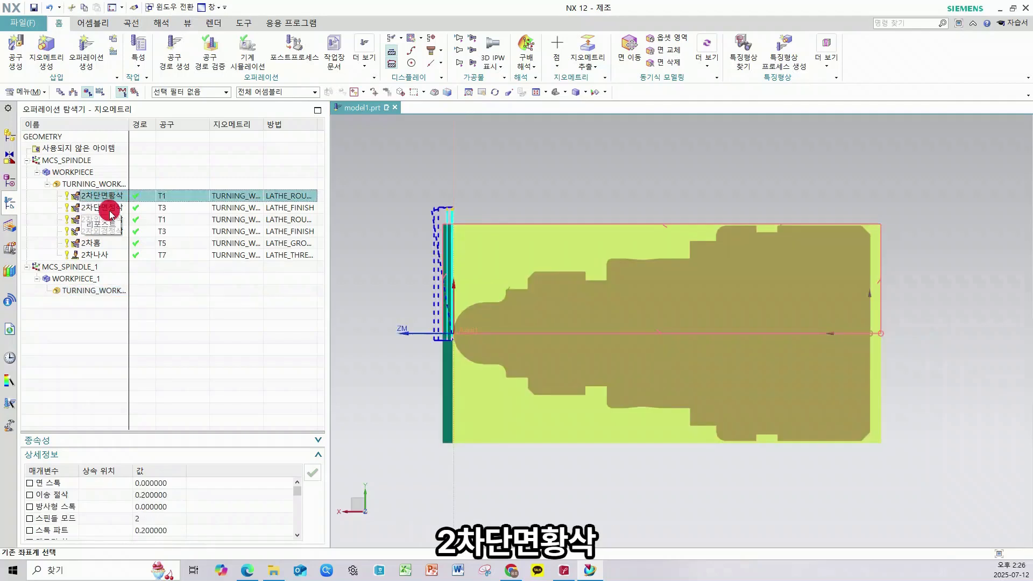
pyautogui.keyDown('ctrl'); pyautogui.click(110, 210); pyautogui.keyUp('ctrl')
pyautogui.keyDown('ctrl'); pyautogui.click(121, 220); pyautogui.keyUp('ctrl')
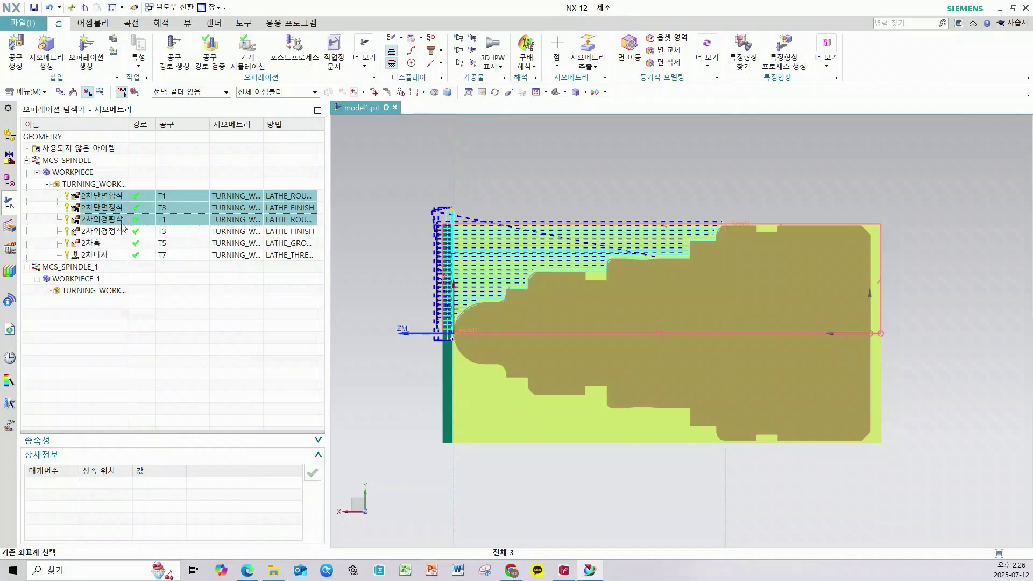
pyautogui.keyDown('ctrl'); pyautogui.click(119, 233); pyautogui.keyUp('ctrl')
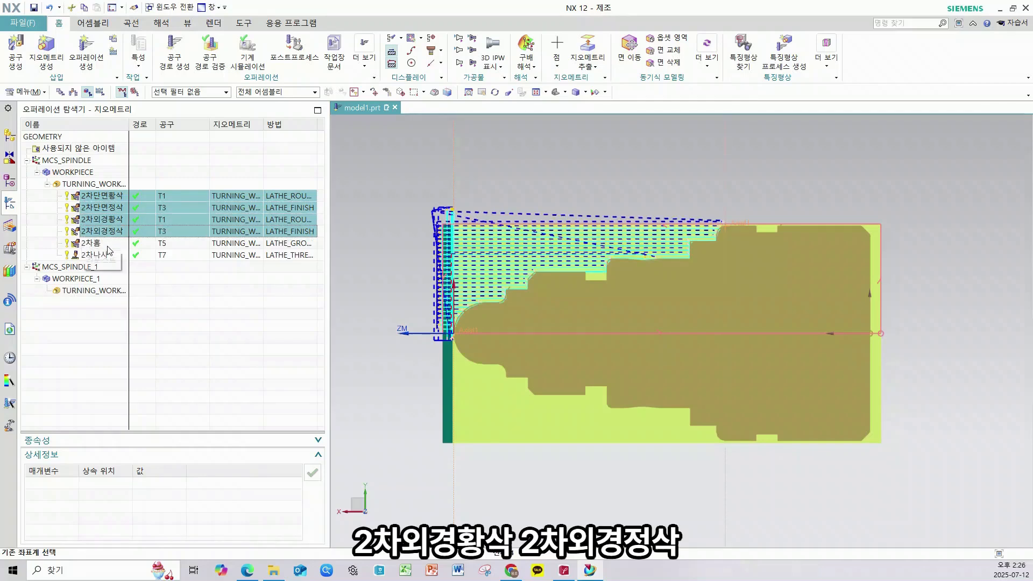
pyautogui.click(117, 196)
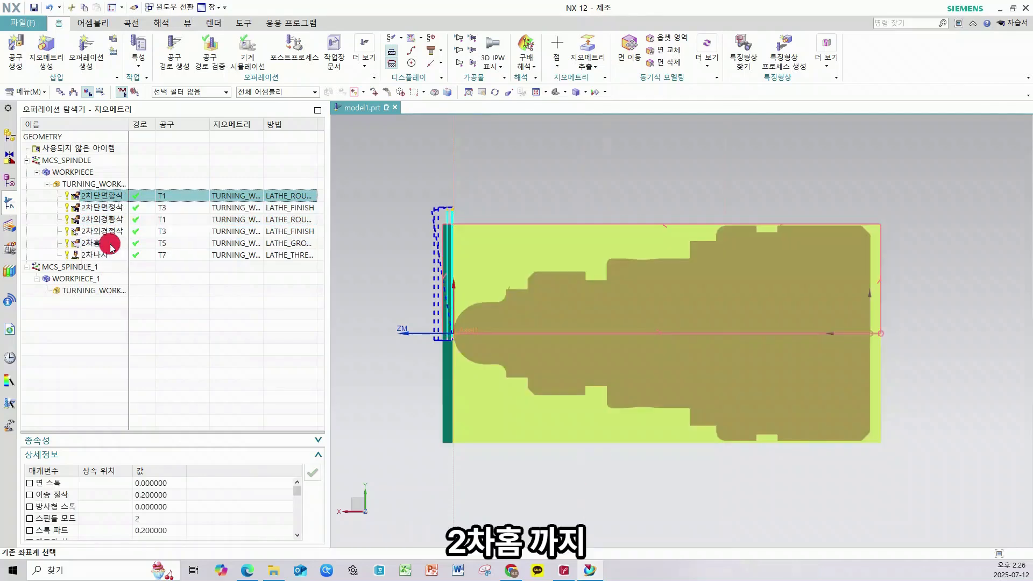
pyautogui.keyDown('shift'); pyautogui.click(111, 247); pyautogui.keyUp('shift')
pyautogui.rightClick(113, 198)
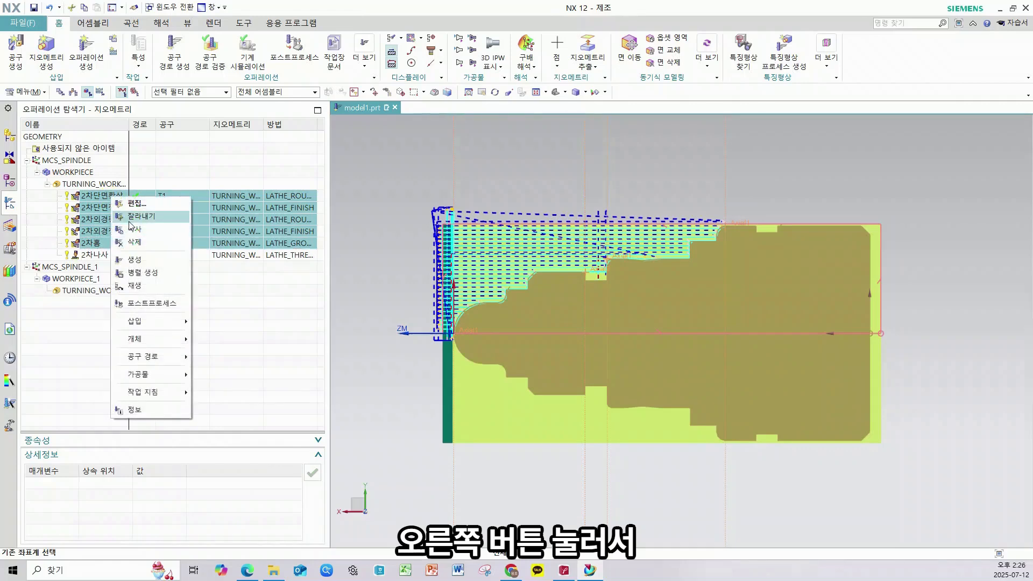
pyautogui.click(132, 228)
# Step: Paste the copied operations inside TURNING_WORKPIECE_1
pyautogui.click(102, 294)
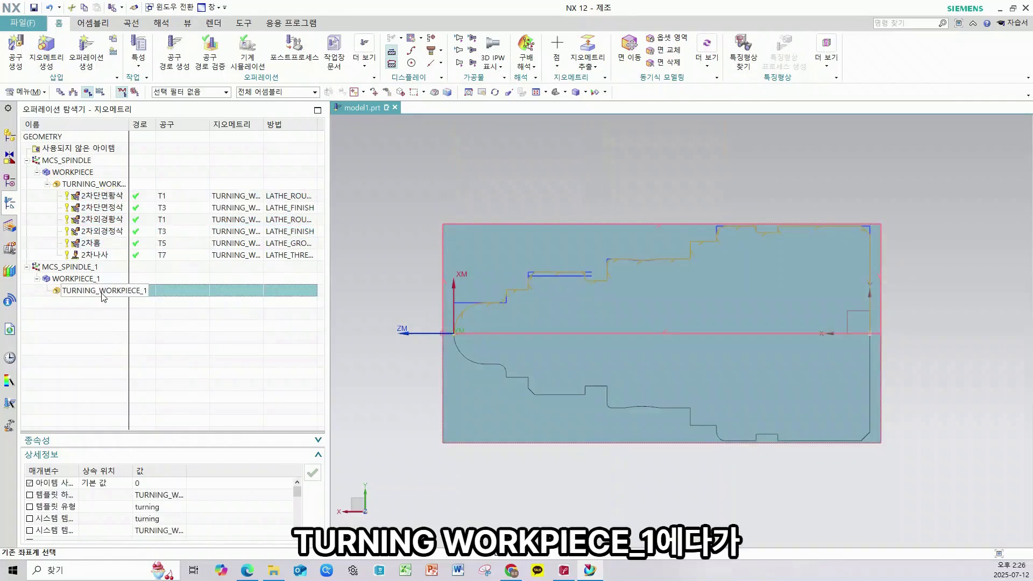
pyautogui.rightClick(102, 295)
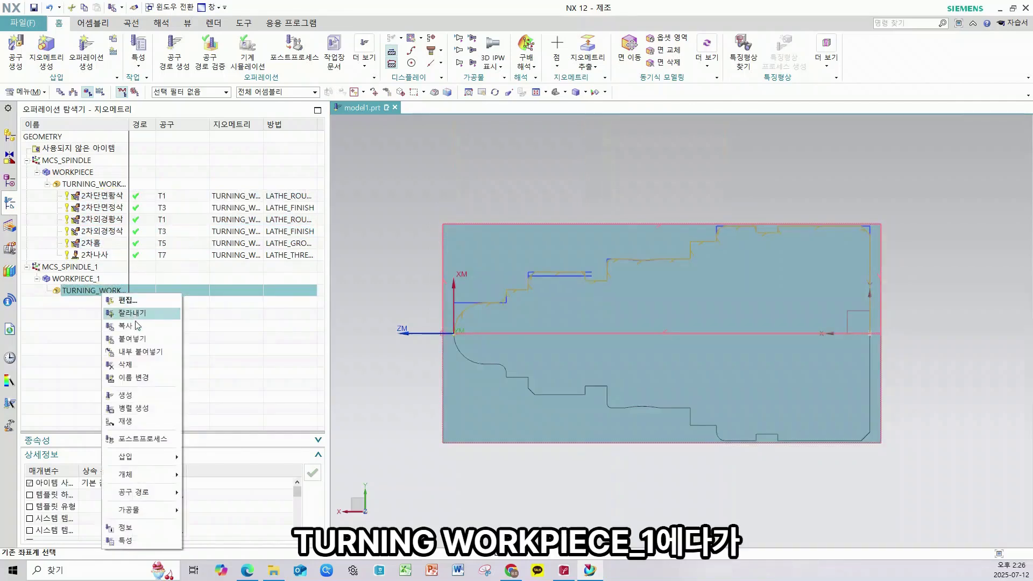
pyautogui.click(141, 351)
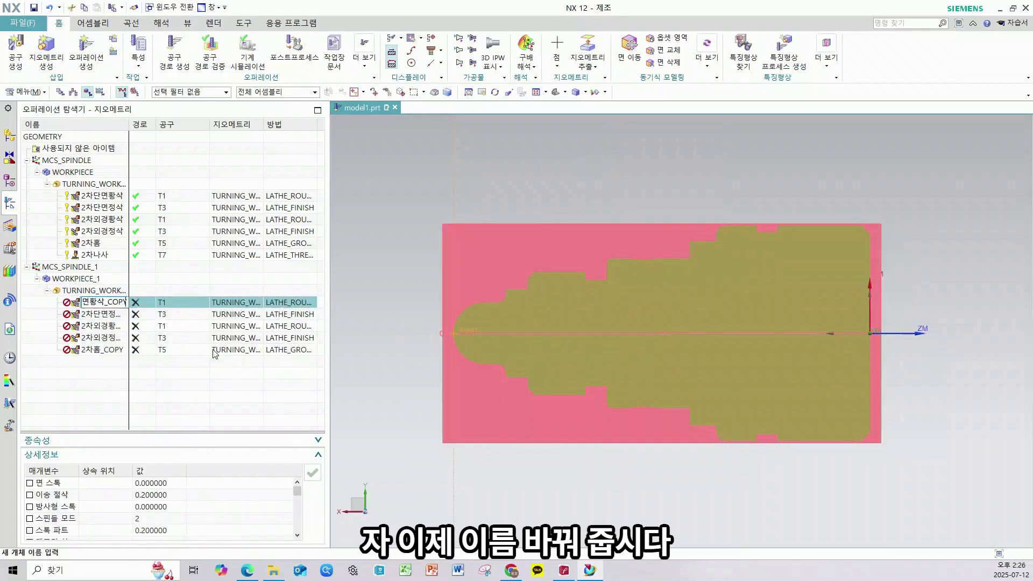
# Step: Rename the copied face roughing operation under TURNING_WORKPIECE_1 to 1차단면황삭
pyautogui.press('BackSpace')
pyautogui.press('BackSpace')
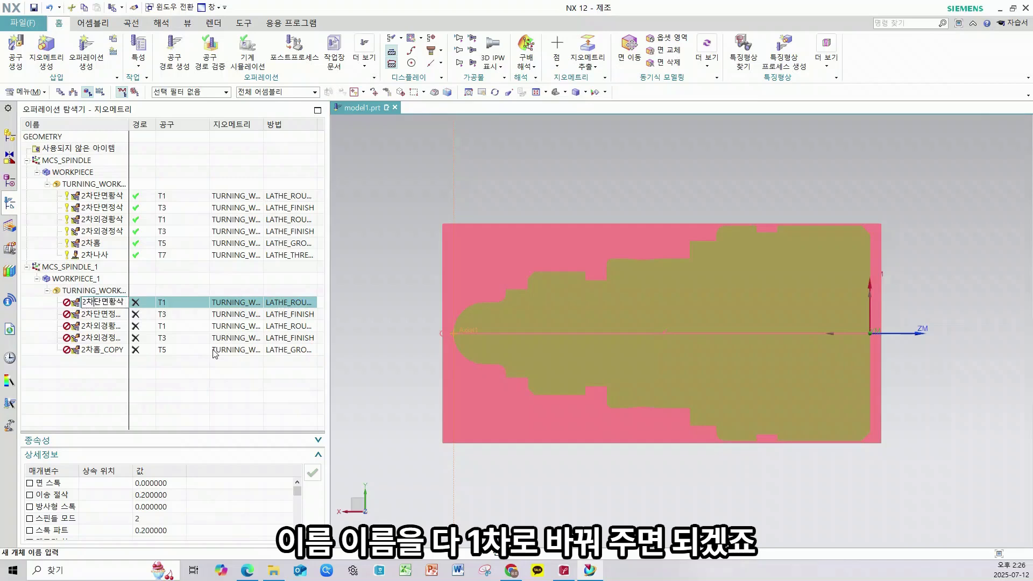
pyautogui.write('1')
pyautogui.press('Return')
# Step: Rename the copied face finishing operation to 1차단면정삭
pyautogui.press('Down')
pyautogui.press('F2')
pyautogui.press('End')
pyautogui.press('BackSpace')
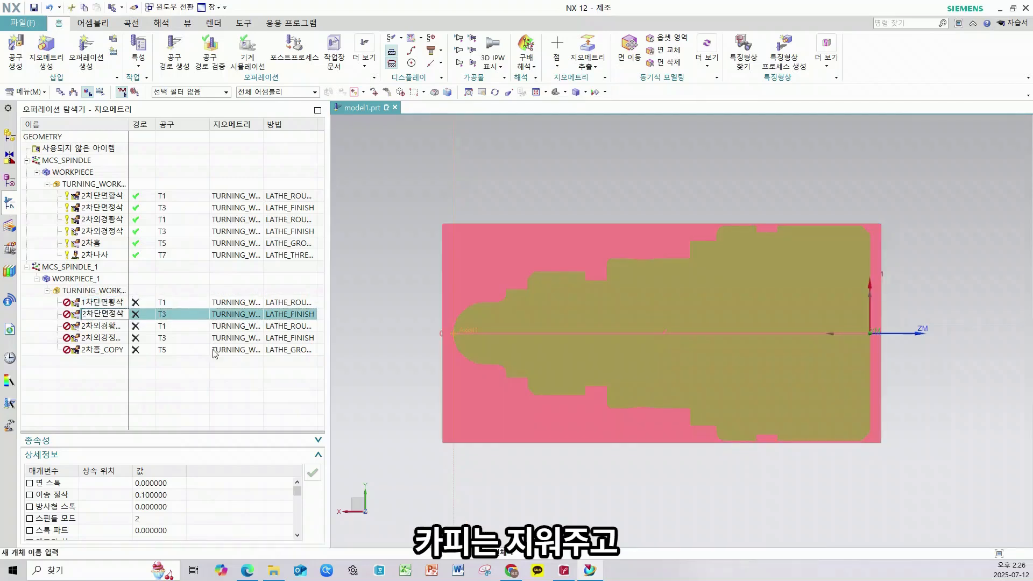
pyautogui.press('Left')
pyautogui.press('Left')
pyautogui.press('Left')
pyautogui.press('Left')
pyautogui.hotkey('shift', 'Right')
pyautogui.write('1')
pyautogui.press('Return')
# Step: Rename the copied outer-diameter roughing and finishing operations to 1차외경황삭 and 1차외경정삭
pyautogui.press('Down')
pyautogui.press('F2')
pyautogui.press('End')
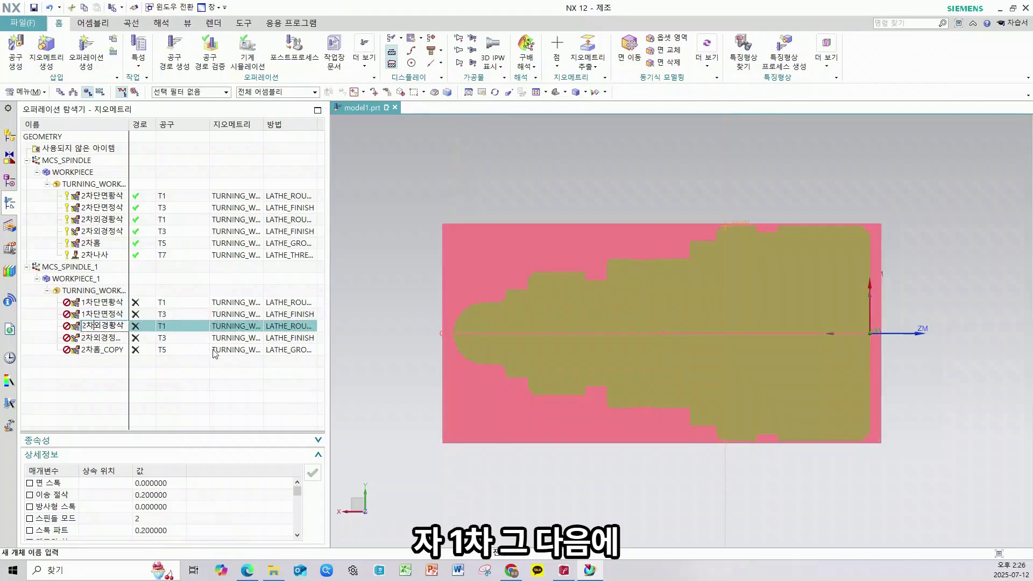
pyautogui.write('1')
pyautogui.press('Return')
pyautogui.press('Down')
pyautogui.press('F2')
pyautogui.press('End')
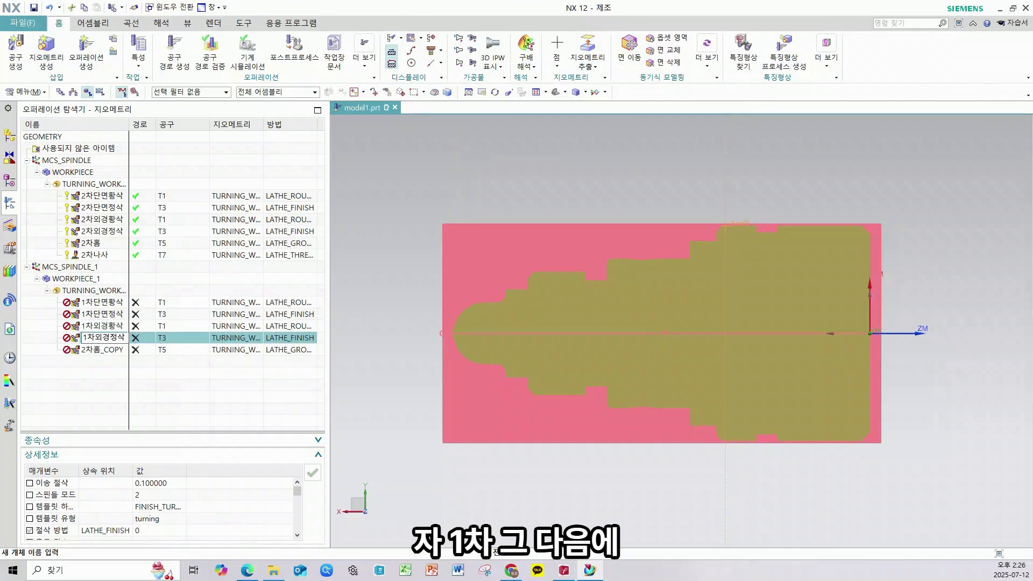
pyautogui.press('Return')
# Step: Rename the copied grooving operation to 1차홈
pyautogui.press('Down')
pyautogui.press('F2')
pyautogui.press('End')
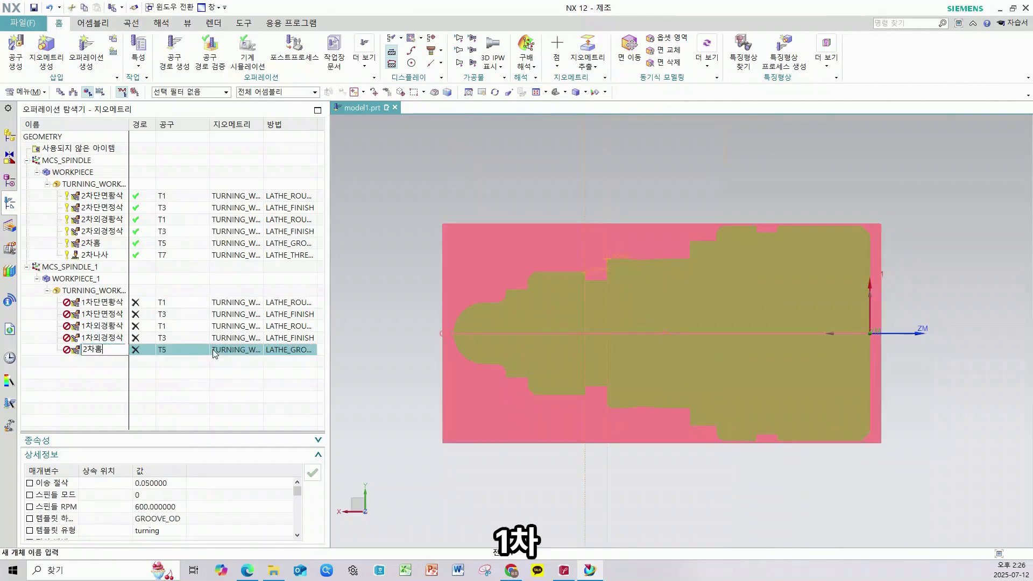
pyautogui.press('Return')
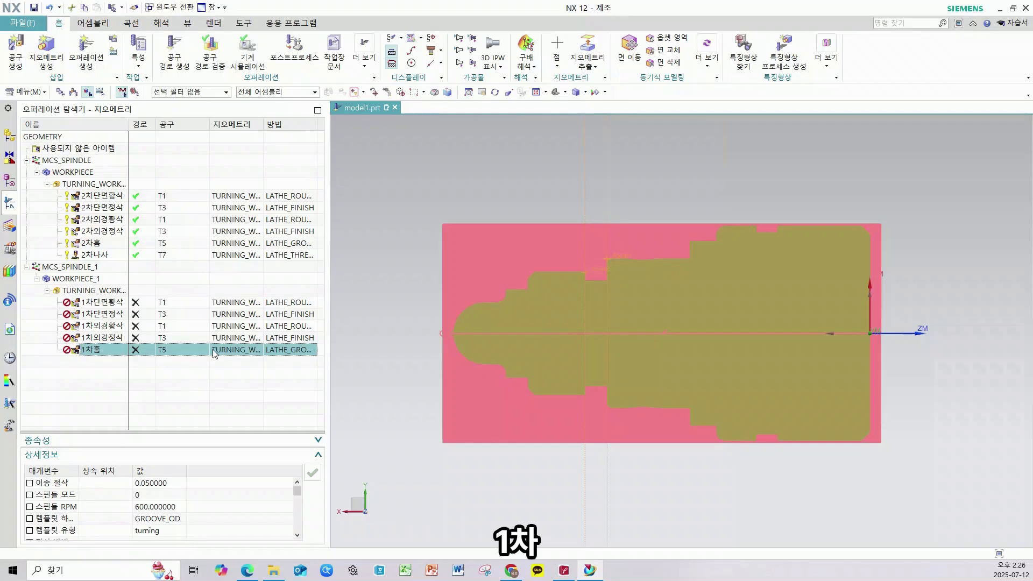
# Step: In 1차단면황삭, set the axial trim plane 1 point of the cut region to WCS 0, 0, 0 and flip the tool around its holder
pyautogui.click(122, 305)
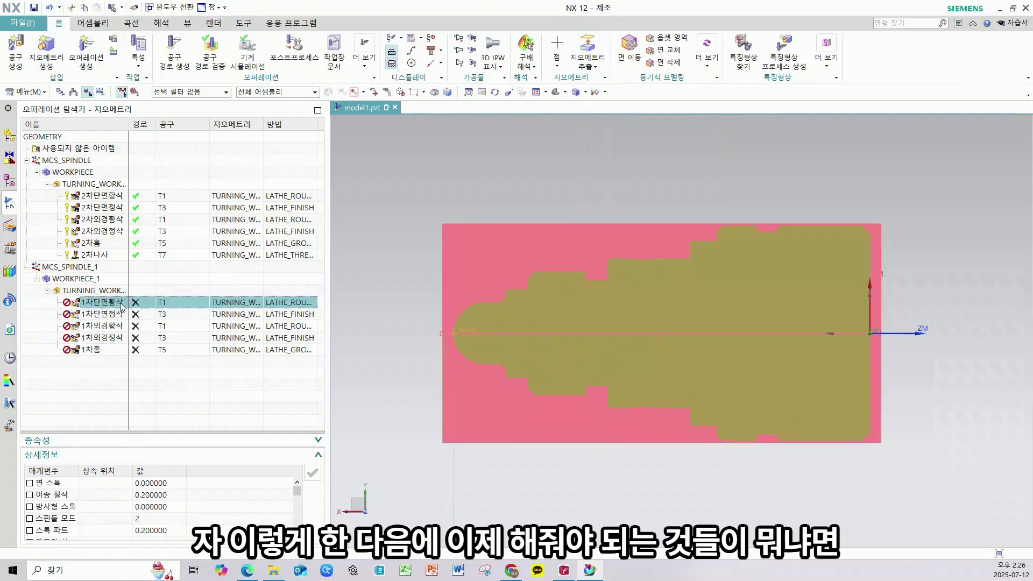
pyautogui.doubleClick(122, 303)
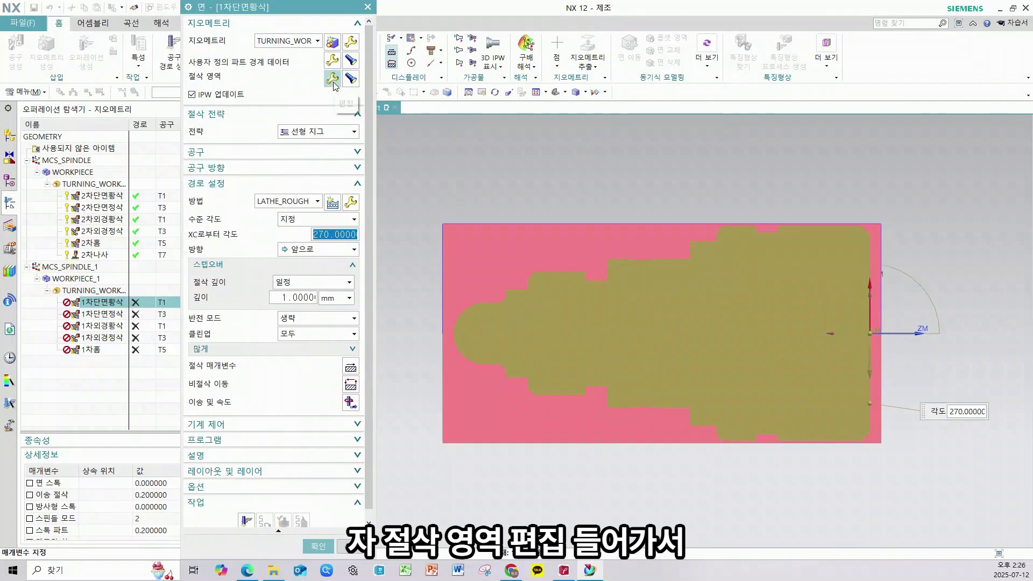
pyautogui.click(333, 82)
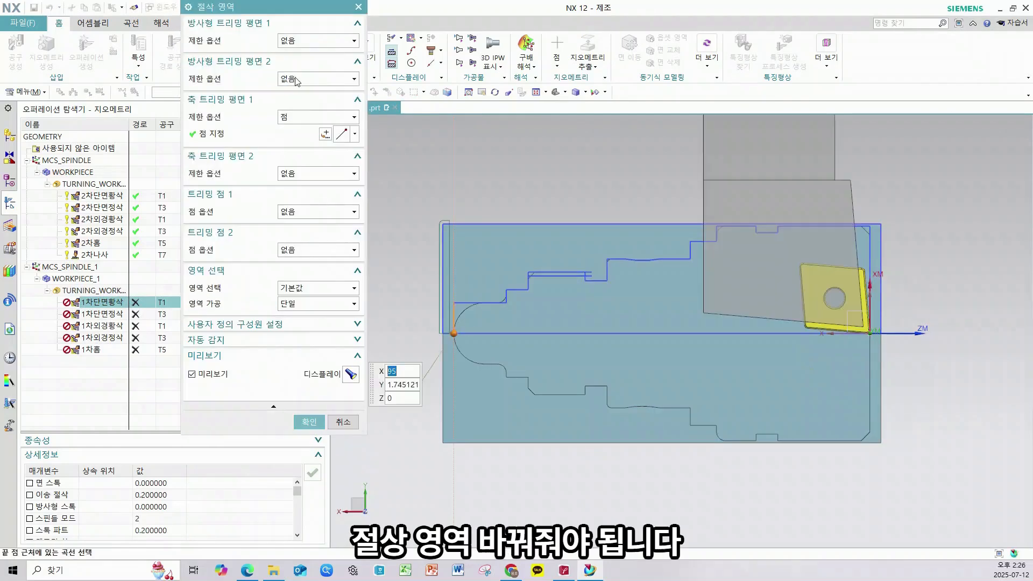
pyautogui.click(323, 136)
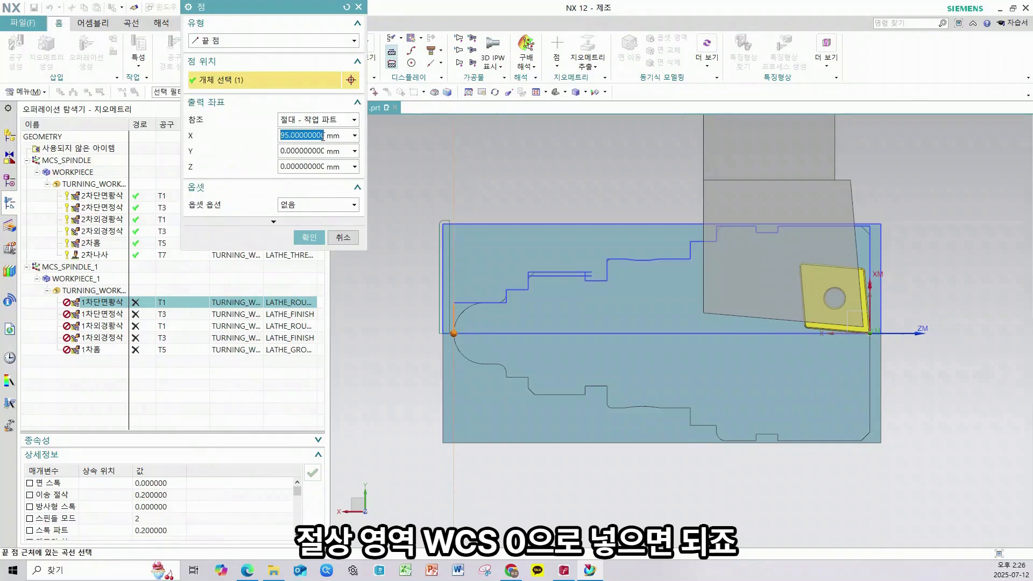
pyautogui.write('0')
pyautogui.click(302, 120)
pyautogui.click(300, 155)
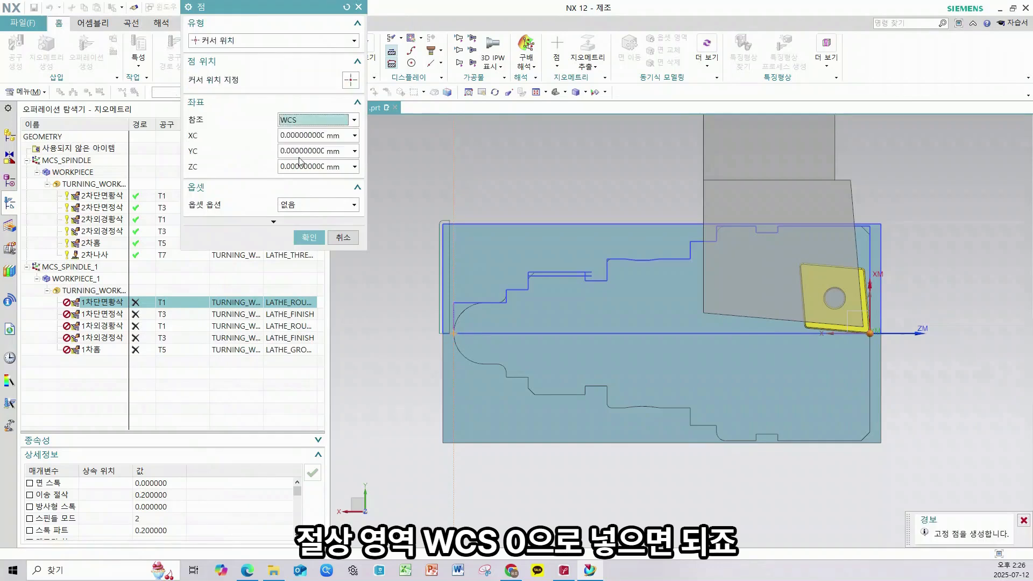
pyautogui.click(308, 234)
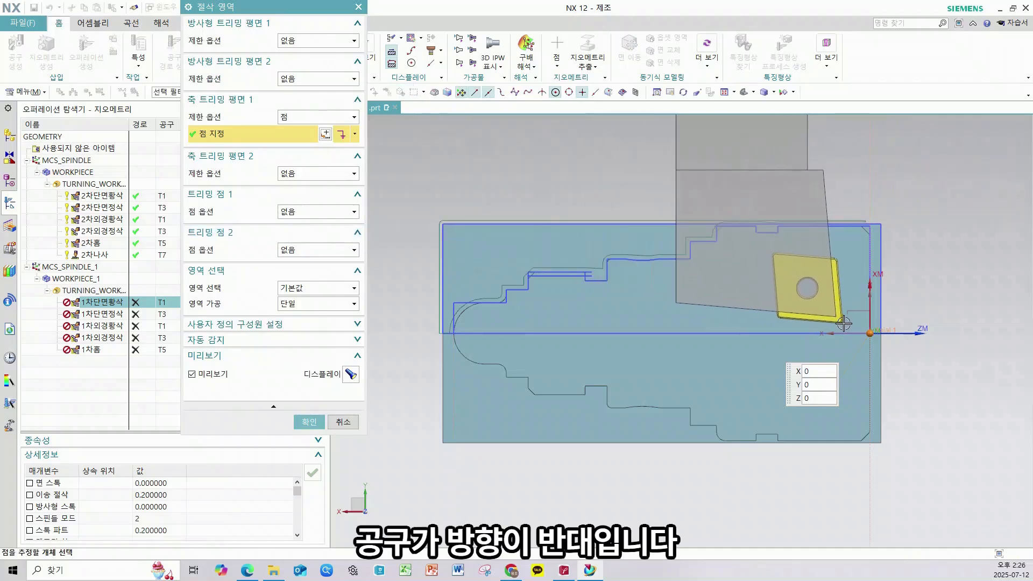
pyautogui.click(308, 422)
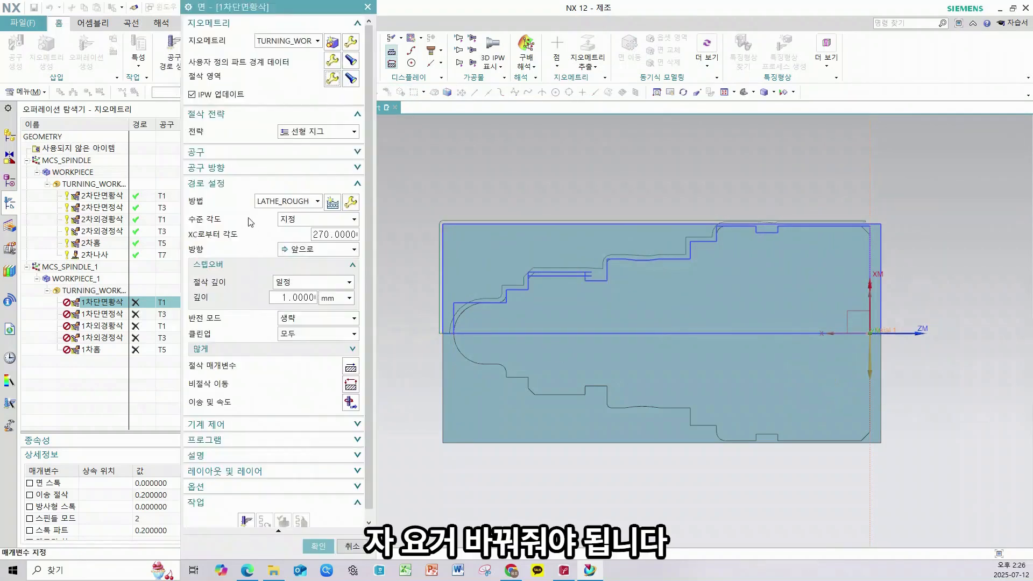
pyautogui.click(269, 168)
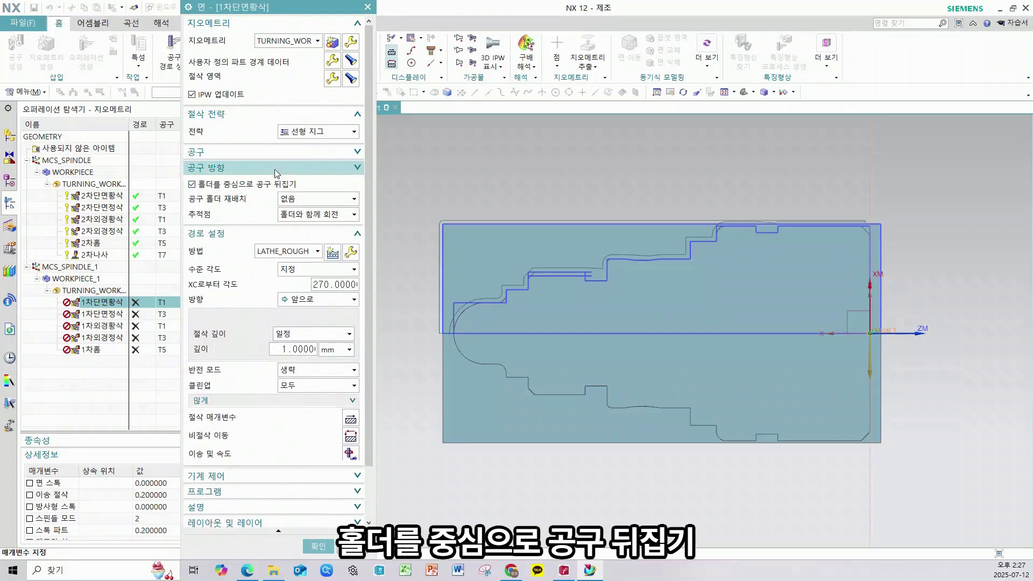
pyautogui.click(264, 168)
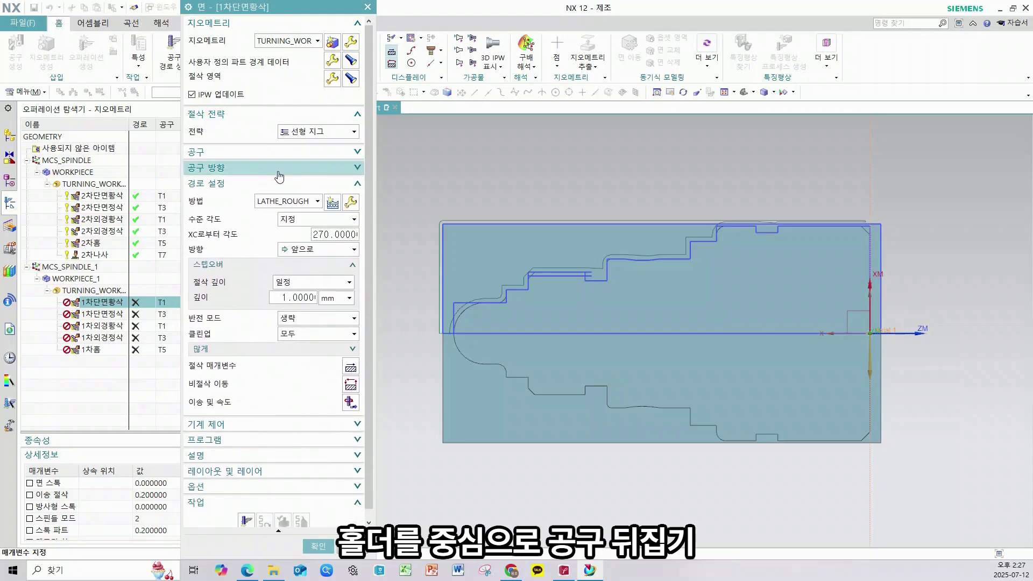
# Step: Set XC of the 1차단면황삭 approach point to 5 mm in the WCS, generate the tool path and accept the operation
pyautogui.click(350, 384)
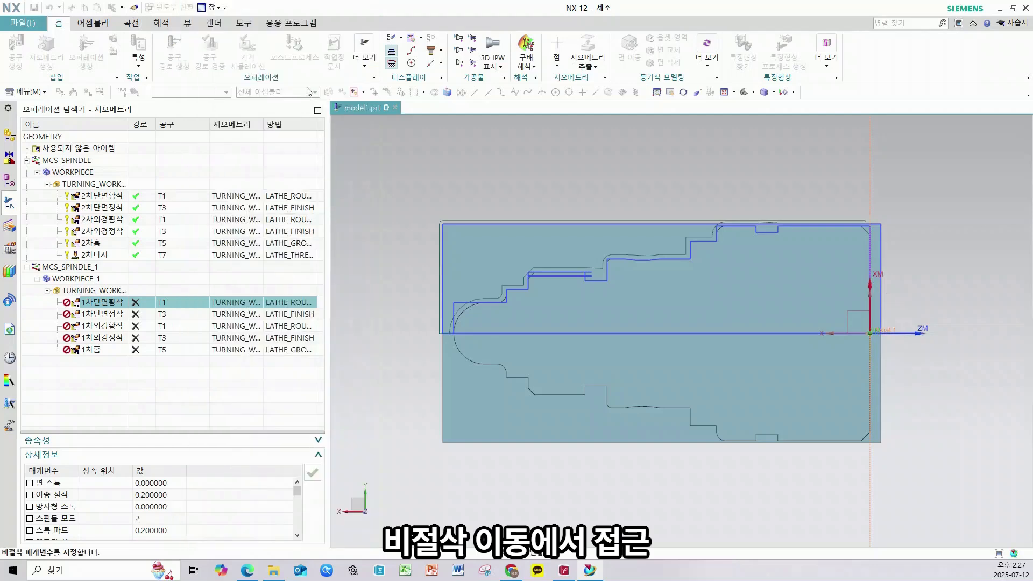
pyautogui.click(349, 47)
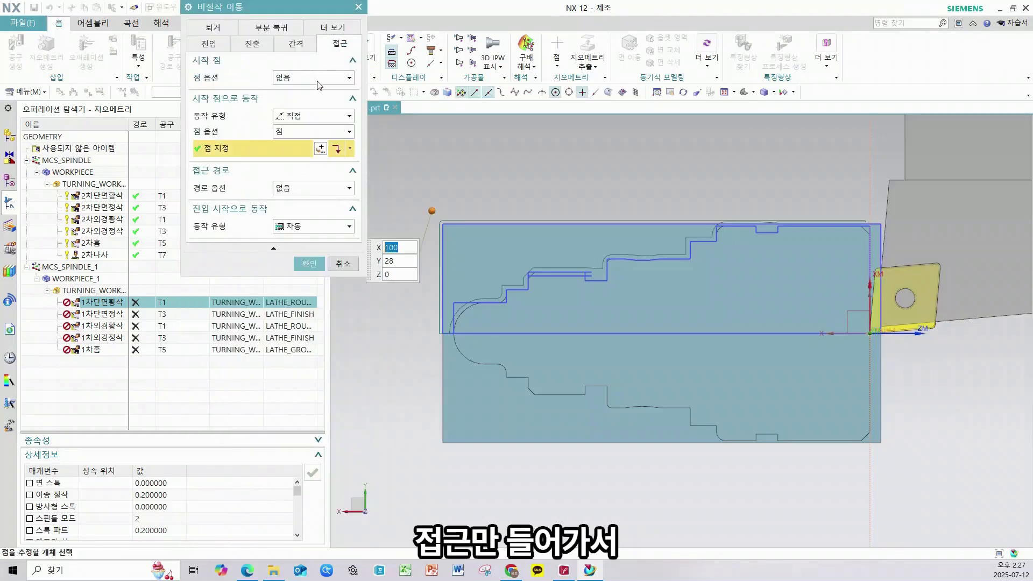
pyautogui.click(320, 148)
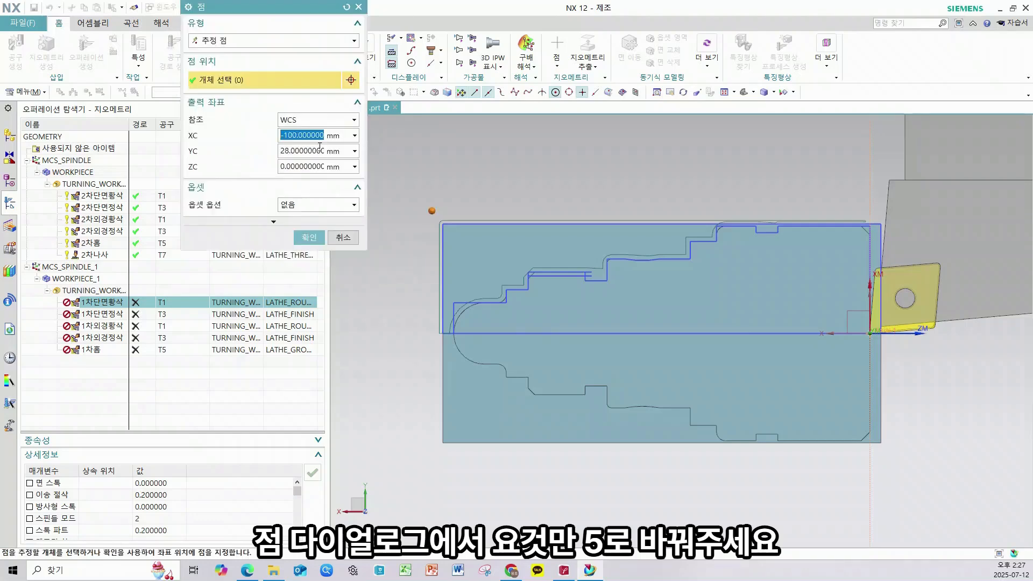
pyautogui.write('5')
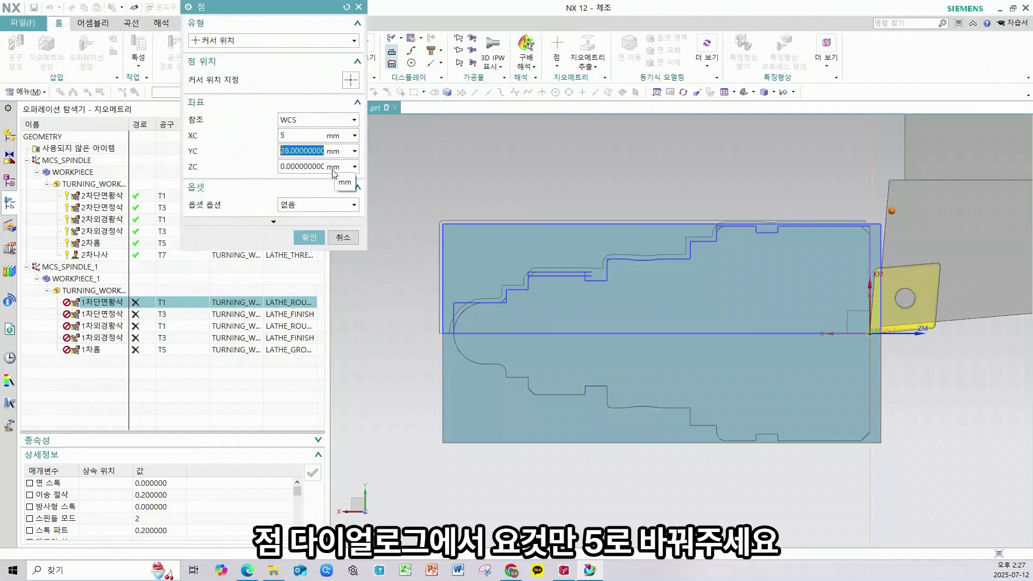
pyautogui.click(308, 238)
pyautogui.click(305, 264)
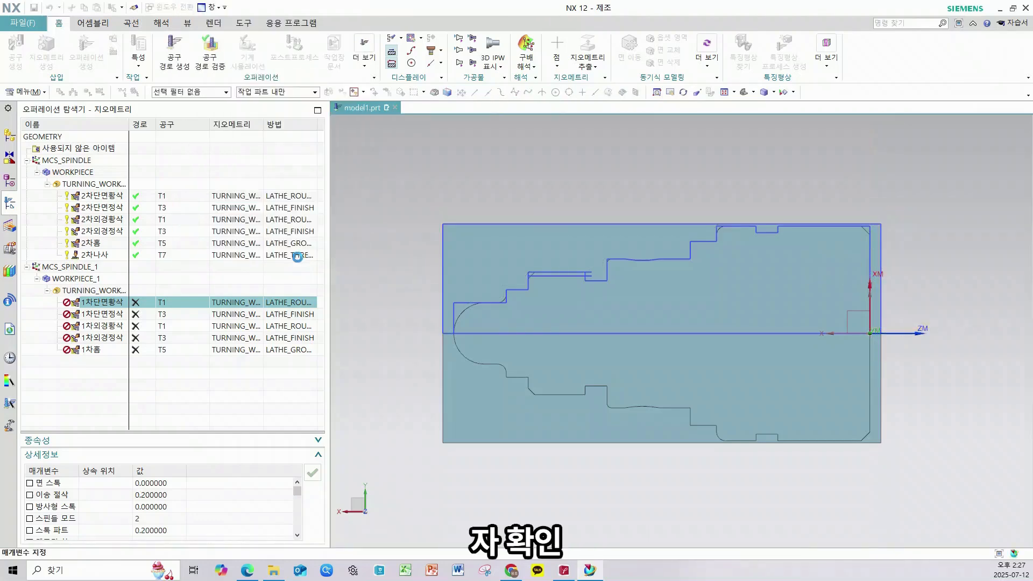
pyautogui.click(244, 521)
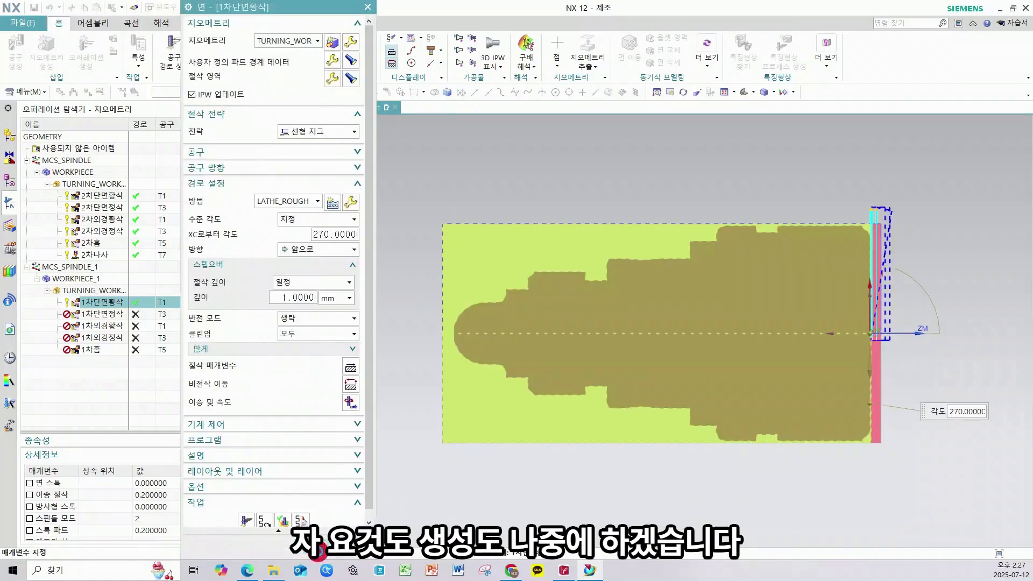
pyautogui.click(317, 550)
# Step: In 1차단면정삭, set the axial trim plane 1 point of the cut region to WCS 0, 0, 0 and flip the tool around its holder
pyautogui.doubleClick(111, 315)
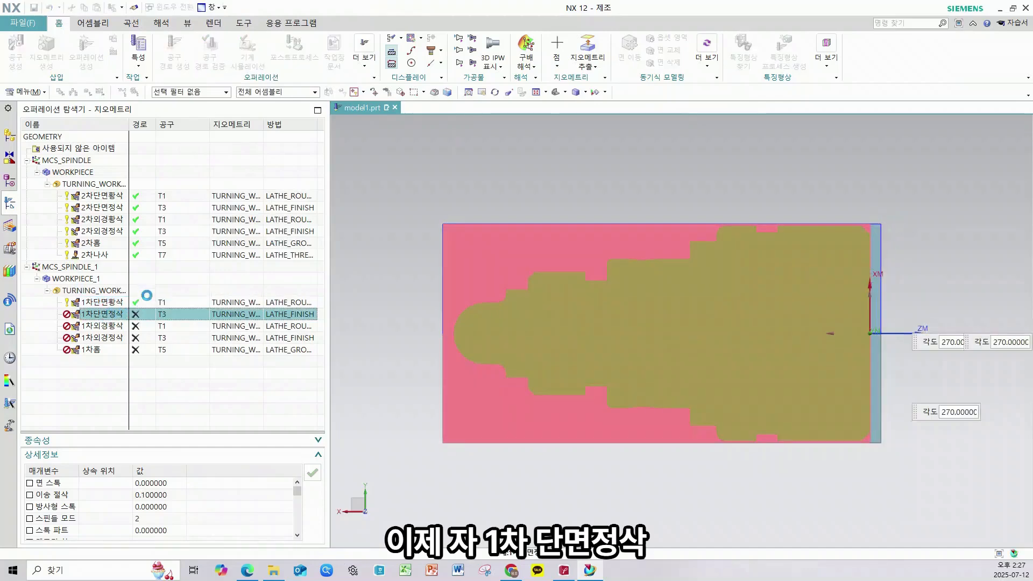
pyautogui.click(332, 79)
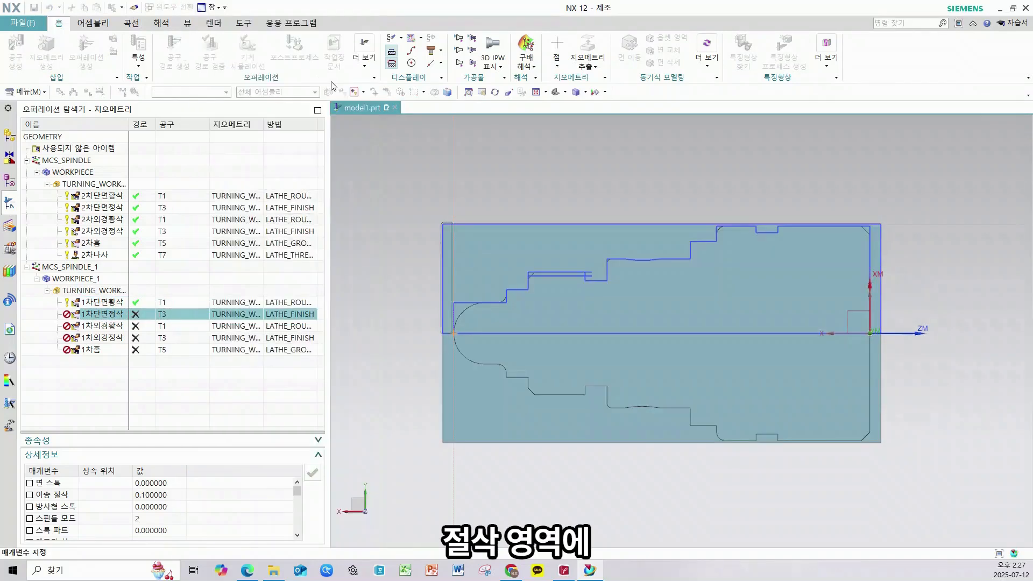
pyautogui.click(328, 134)
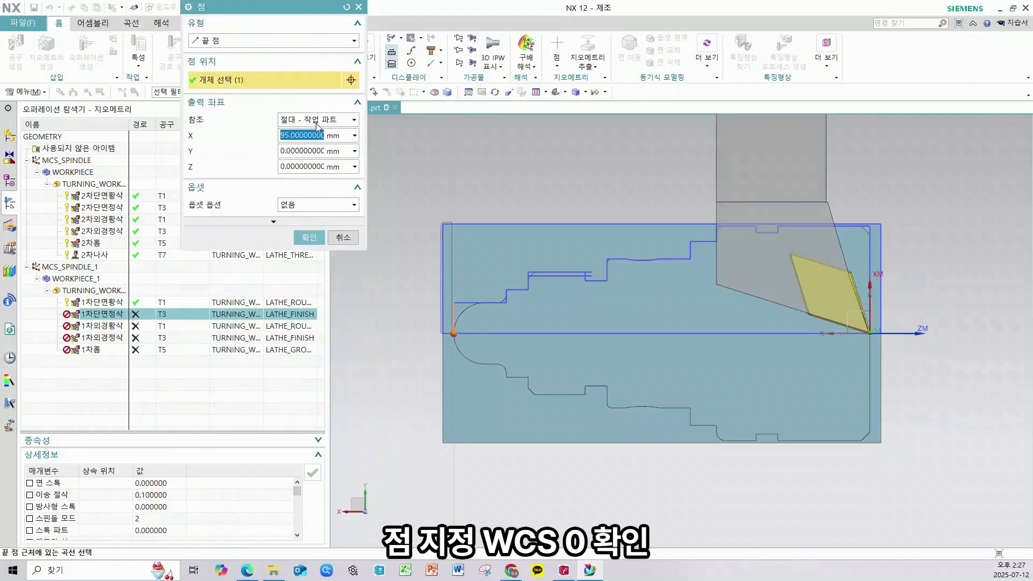
pyautogui.click(326, 120)
pyautogui.click(325, 155)
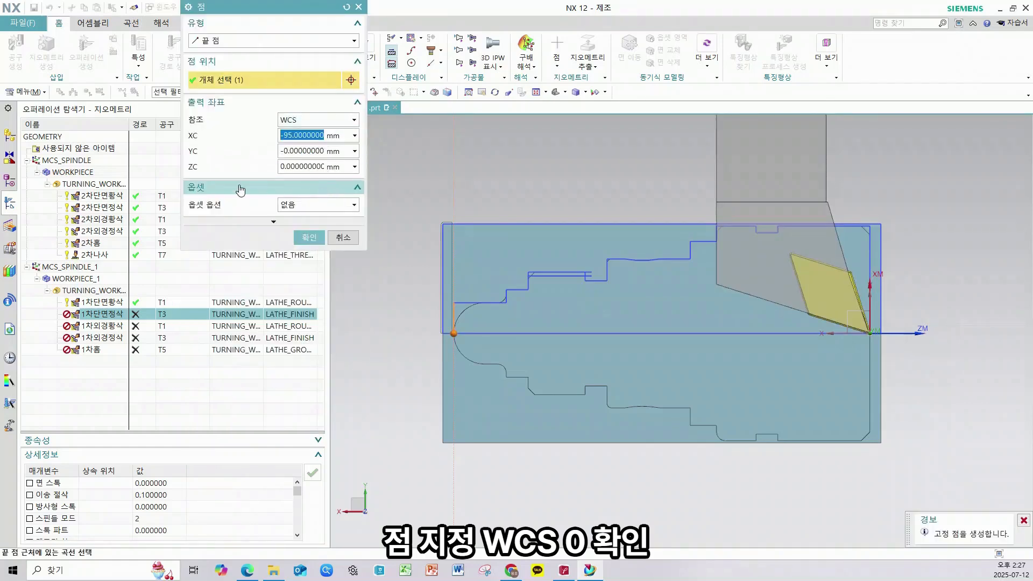
pyautogui.click(308, 238)
pyautogui.click(314, 418)
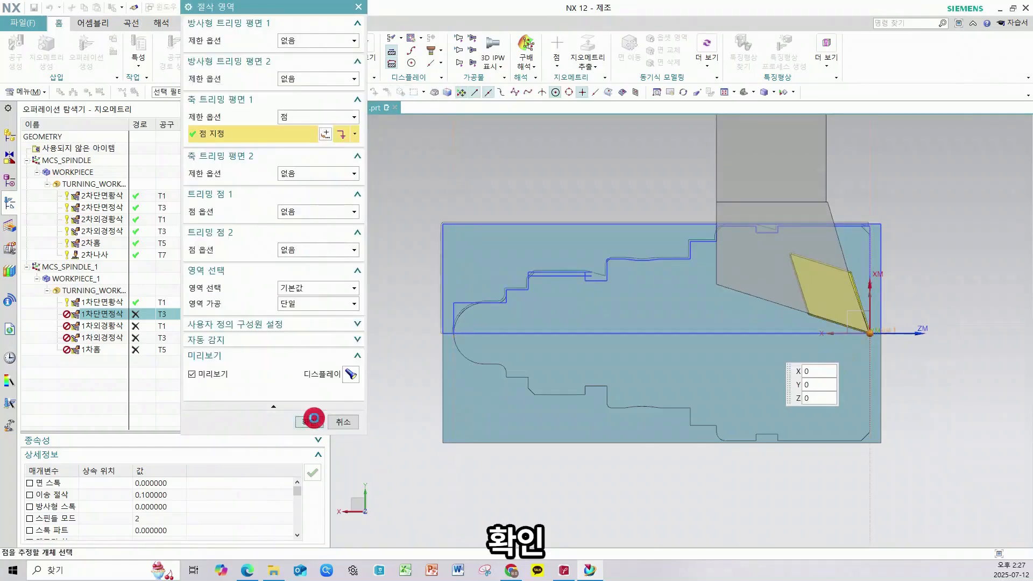
pyautogui.click(242, 168)
pyautogui.click(246, 184)
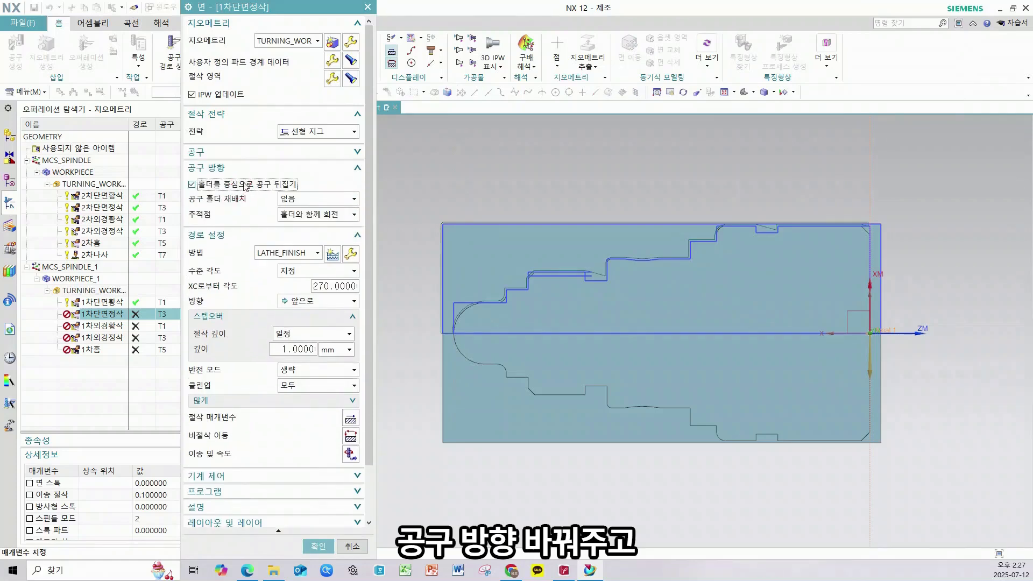
# Step: Set XC of the 1차단면정삭 approach point to 5 mm in the WCS and accept the operation
pyautogui.click(351, 436)
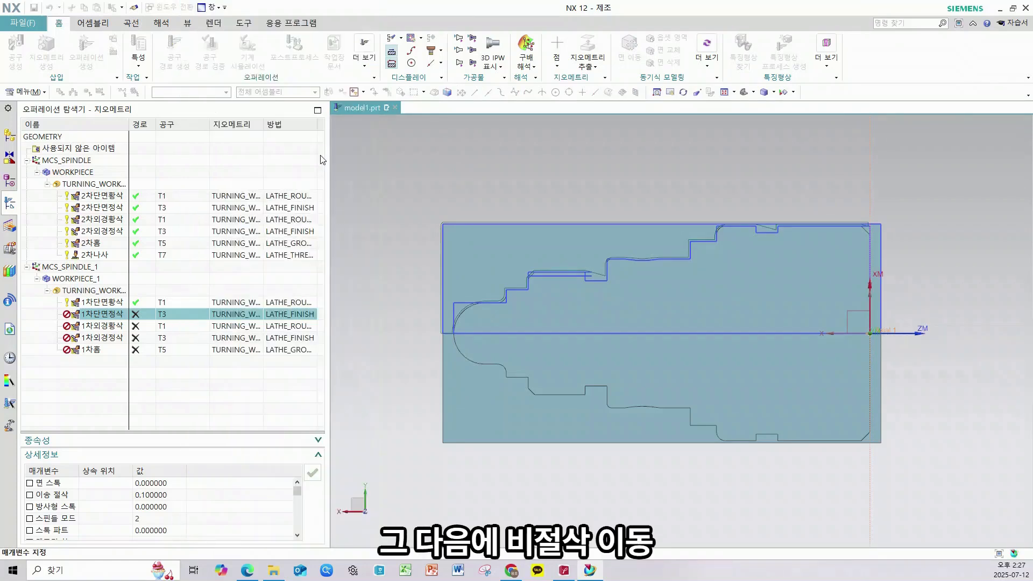
pyautogui.click(339, 43)
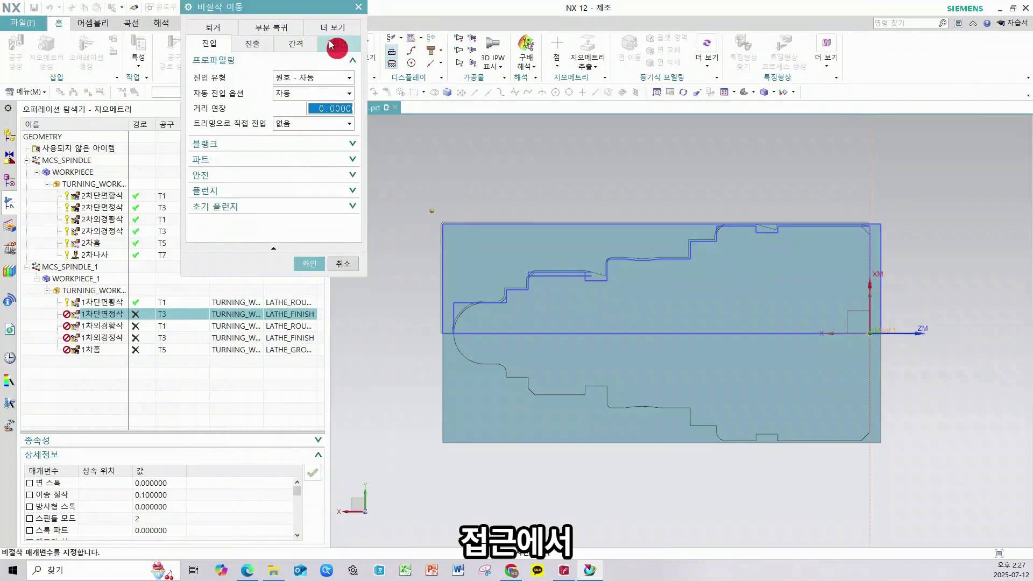
pyautogui.click(320, 147)
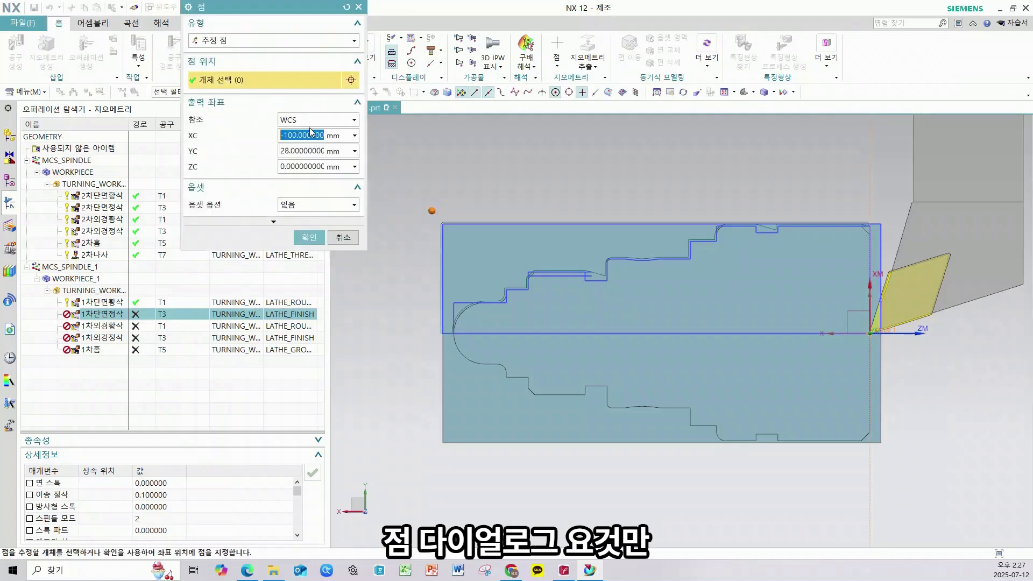
pyautogui.write('-5')
pyautogui.click(310, 237)
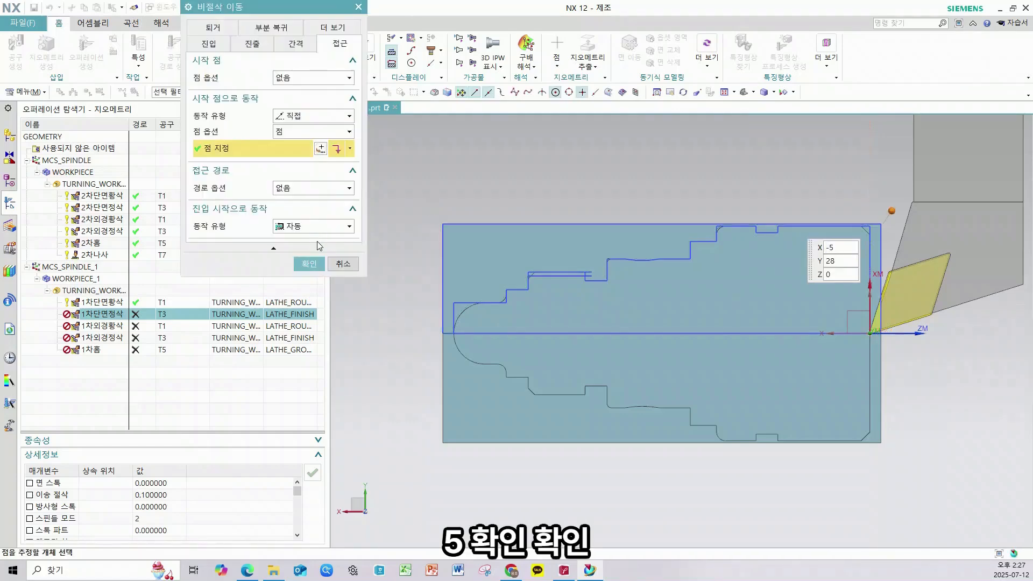
pyautogui.click(307, 265)
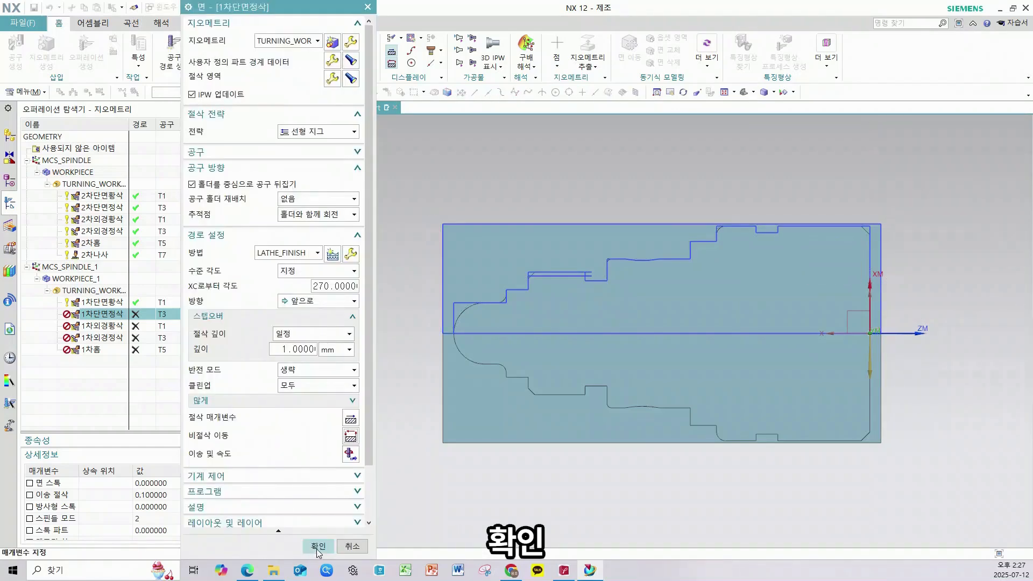
pyautogui.click(318, 546)
# Step: In 1차외경황삭, reference the cut region's axial trim plane 1 point to the WCS and set its XC to -36 mm
pyautogui.click(105, 326)
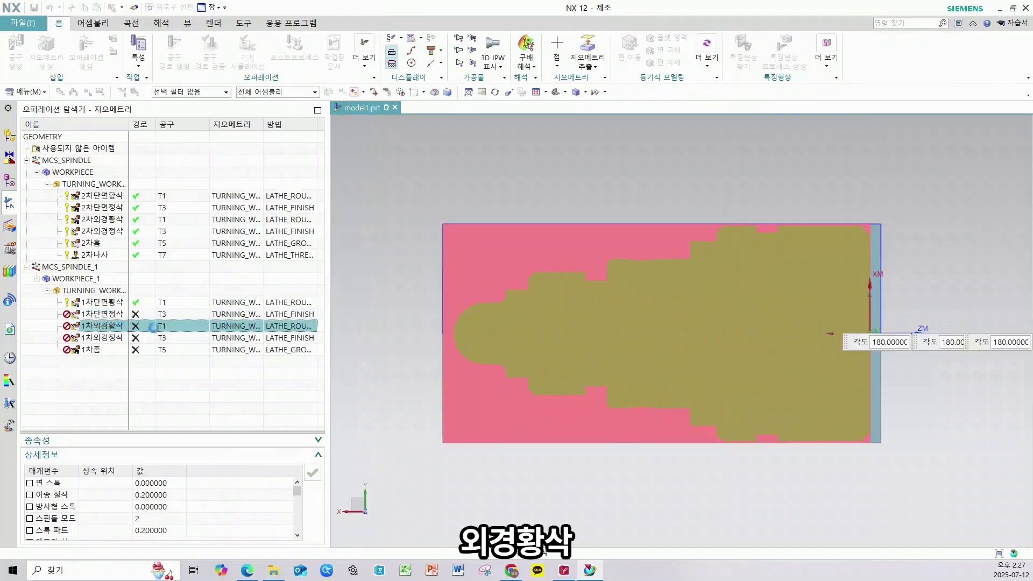
pyautogui.click(333, 79)
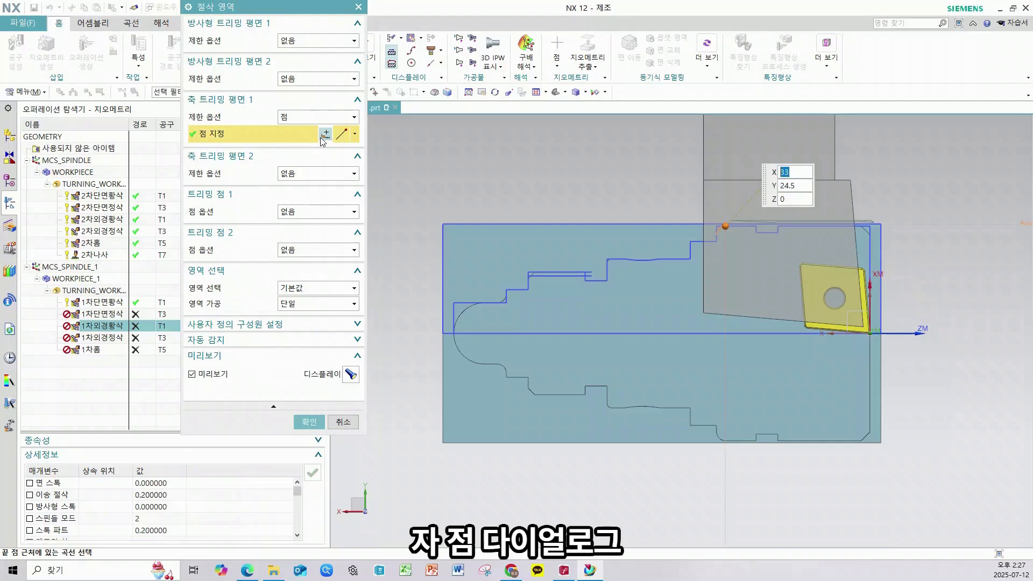
pyautogui.click(325, 138)
pyautogui.click(314, 119)
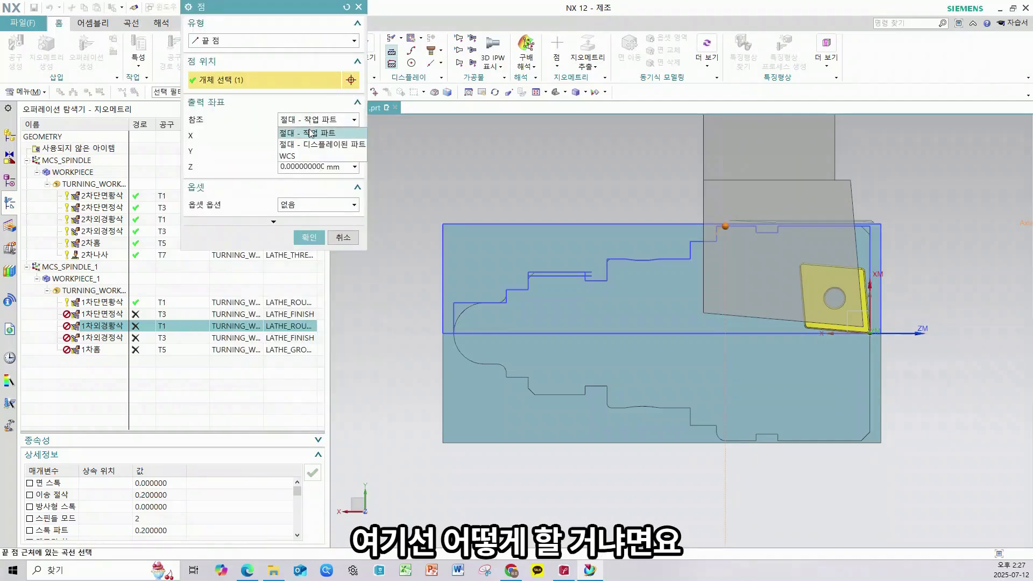
pyautogui.click(304, 153)
pyautogui.scroll(4, 728, 226)
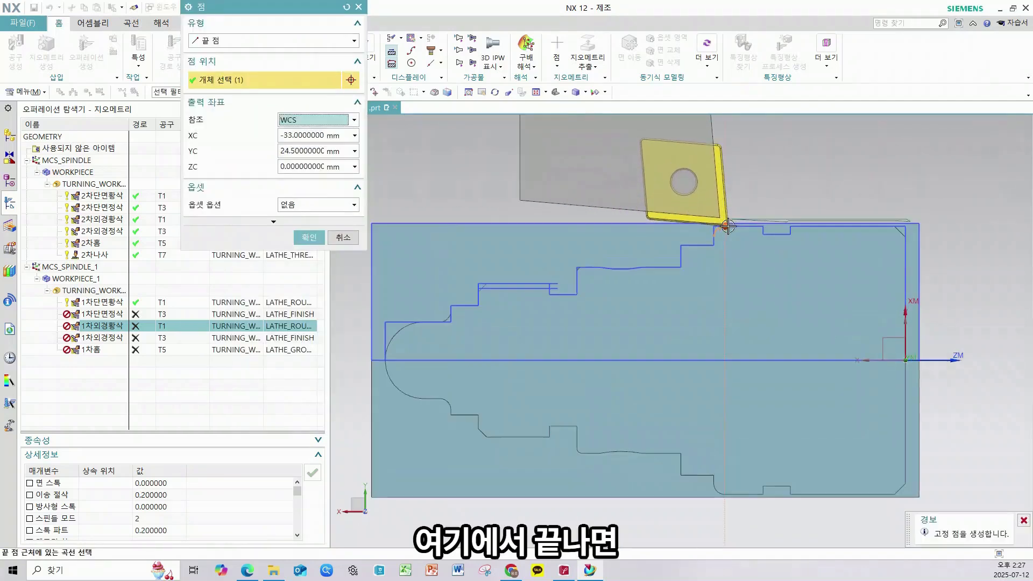
pyautogui.click(285, 136)
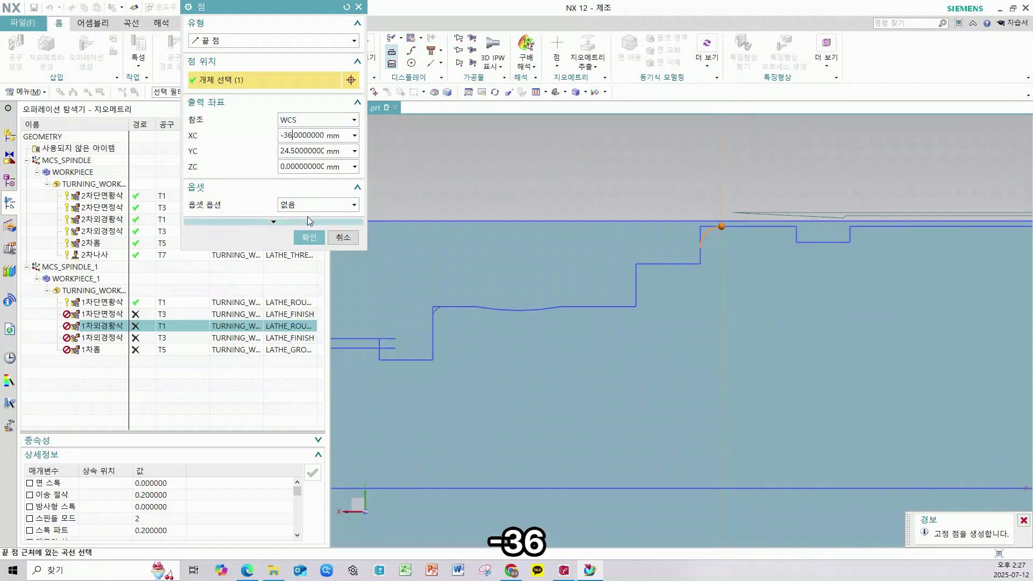
pyautogui.click(300, 151)
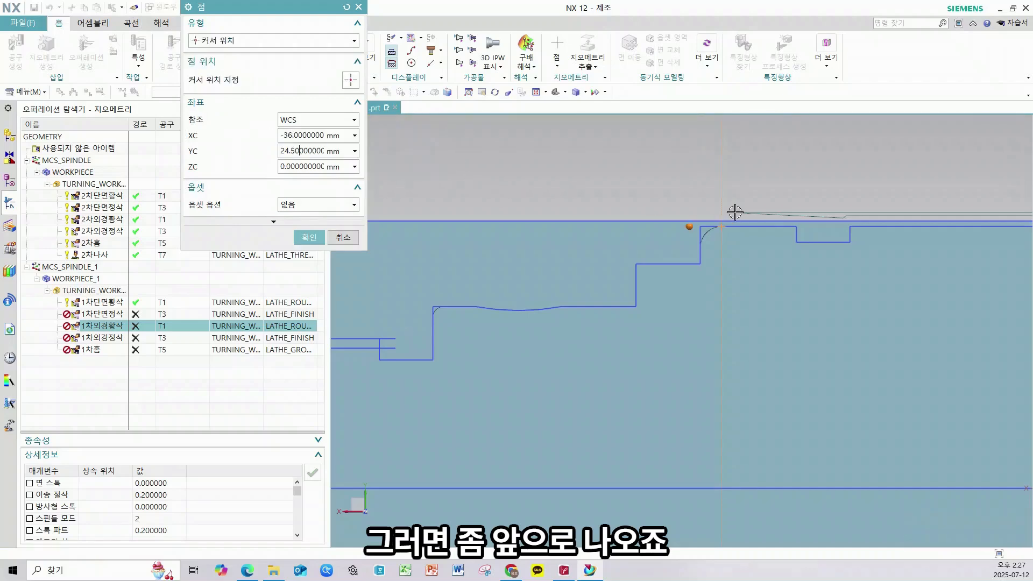
pyautogui.click(309, 238)
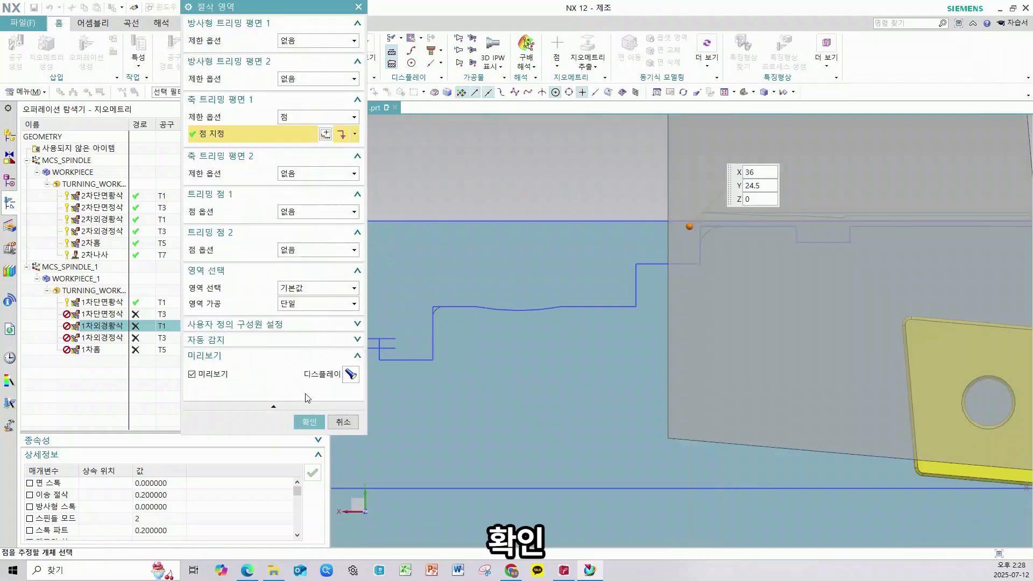
pyautogui.click(304, 419)
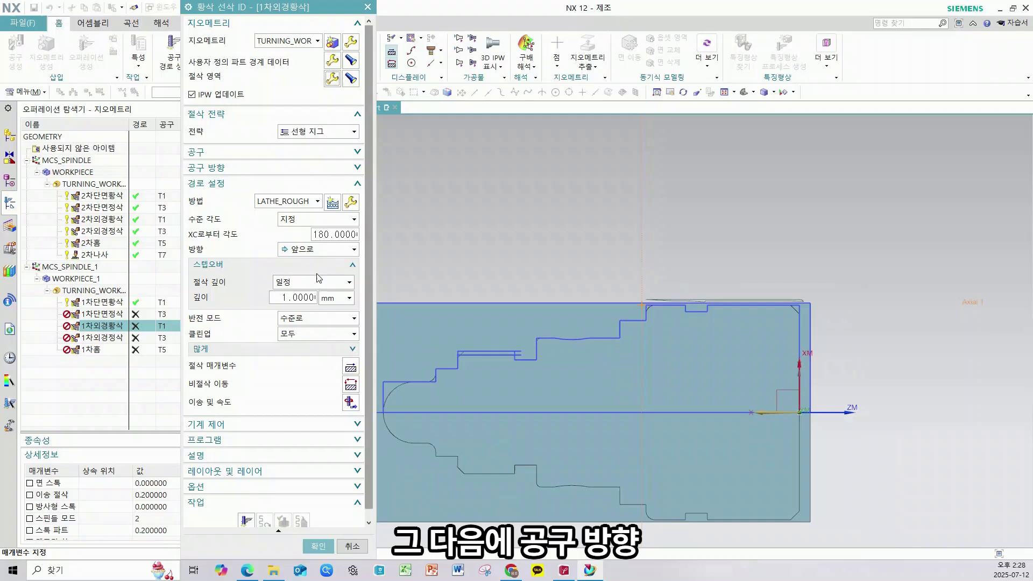
# Step: Flip the tool around its holder in the 1차외경황삭 operation
pyautogui.click(260, 175)
pyautogui.click(248, 183)
pyautogui.click(255, 173)
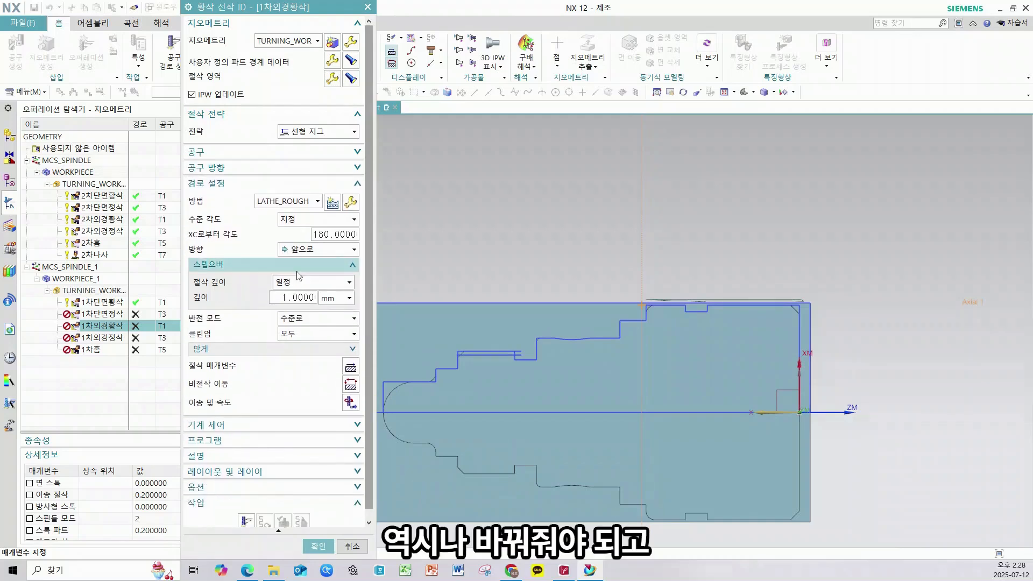
# Step: Set XC of the 1차외경황삭 approach point to 5 mm in the WCS and accept the operation
pyautogui.click(350, 384)
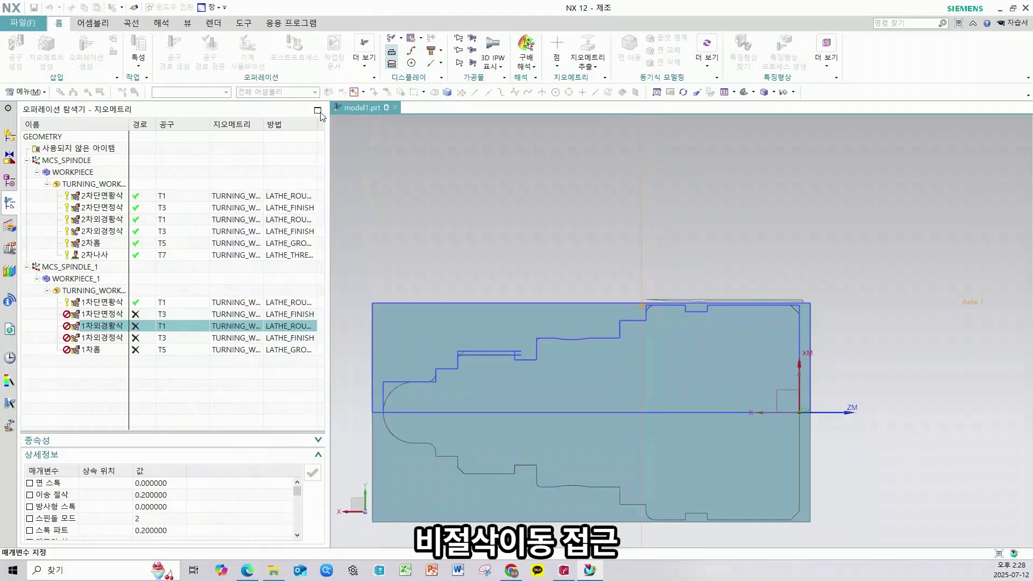
pyautogui.click(326, 41)
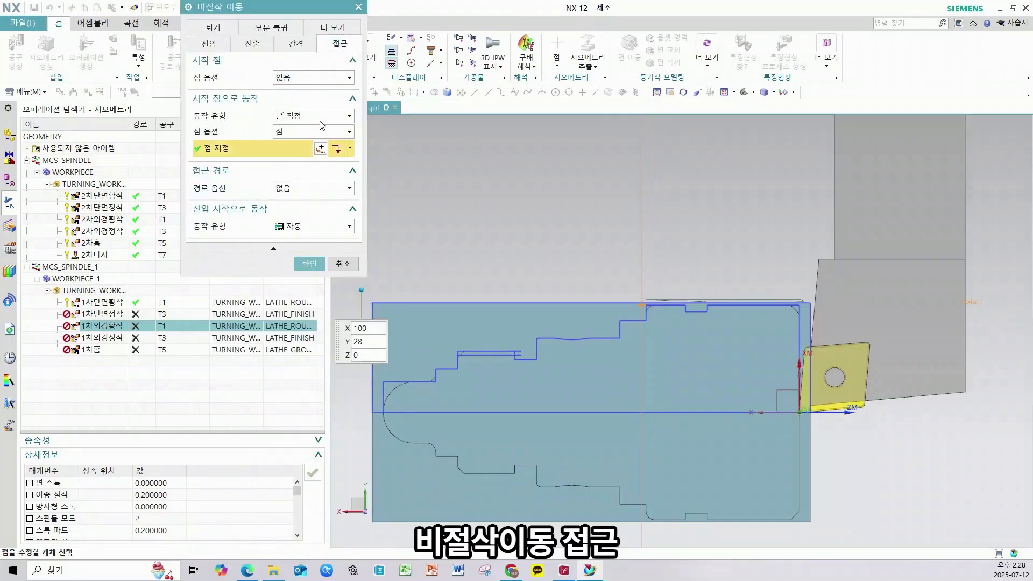
pyautogui.click(320, 148)
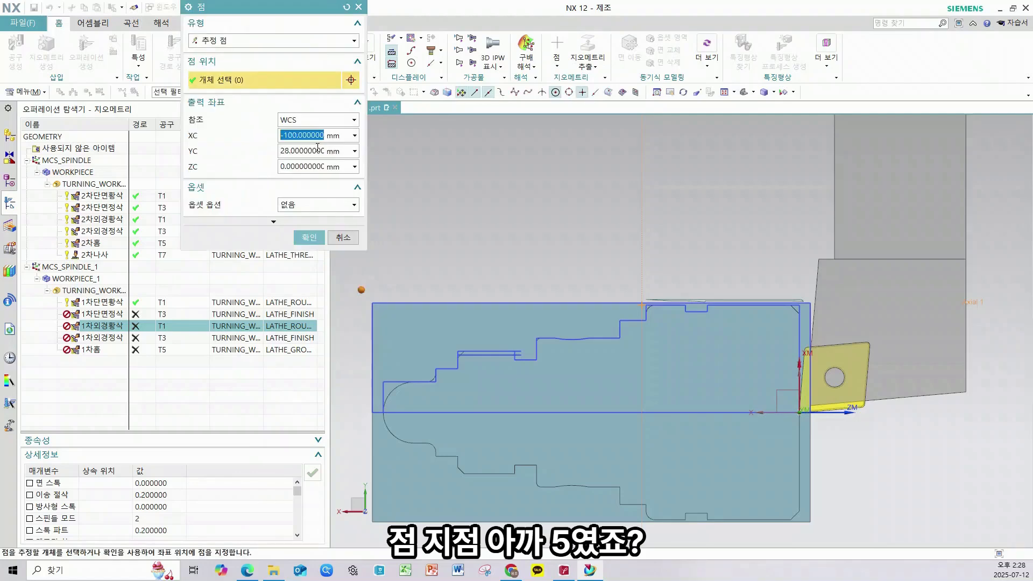
pyautogui.write('5')
pyautogui.press('Tab')
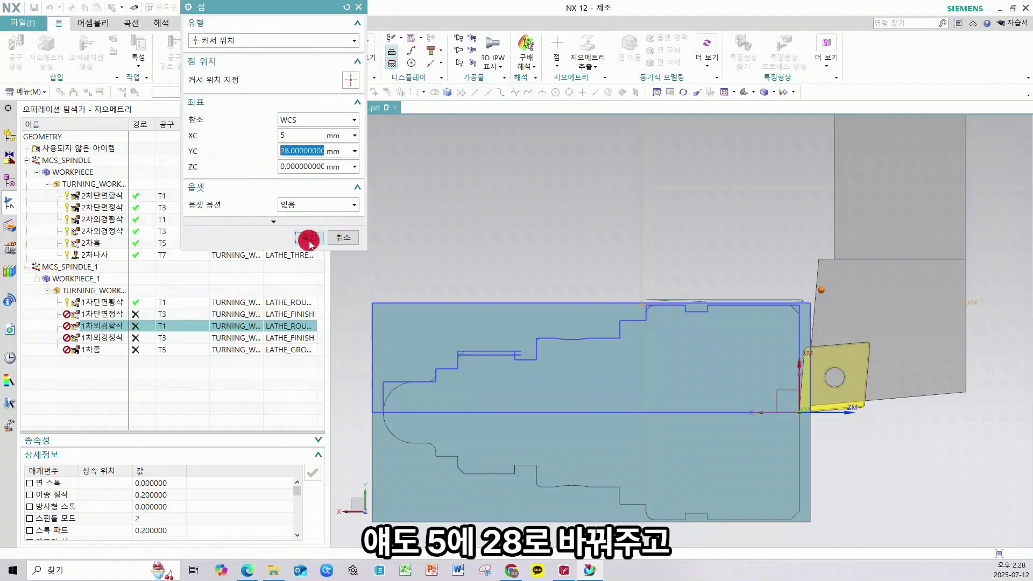
pyautogui.click(311, 242)
pyautogui.click(311, 263)
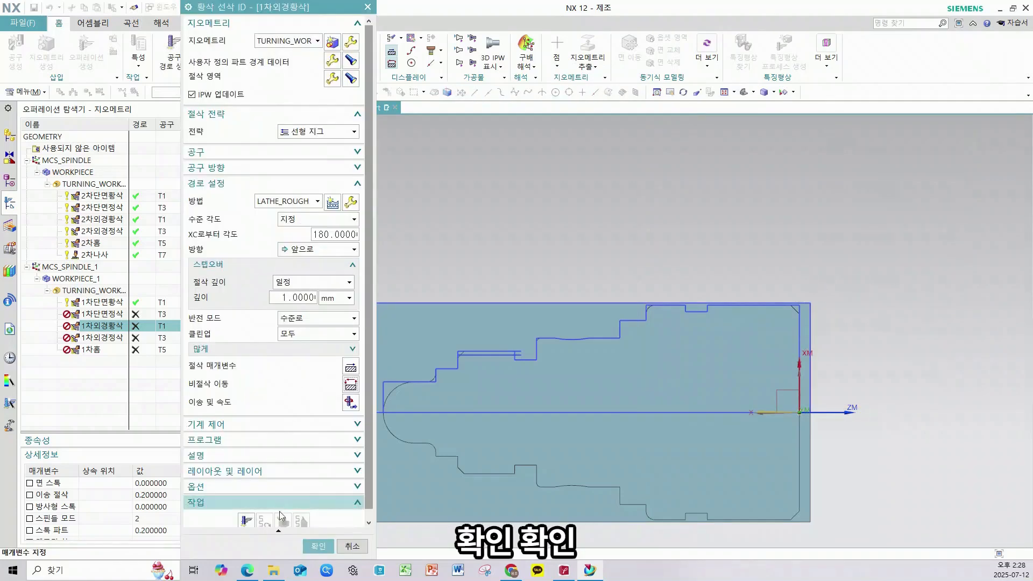
pyautogui.click(318, 546)
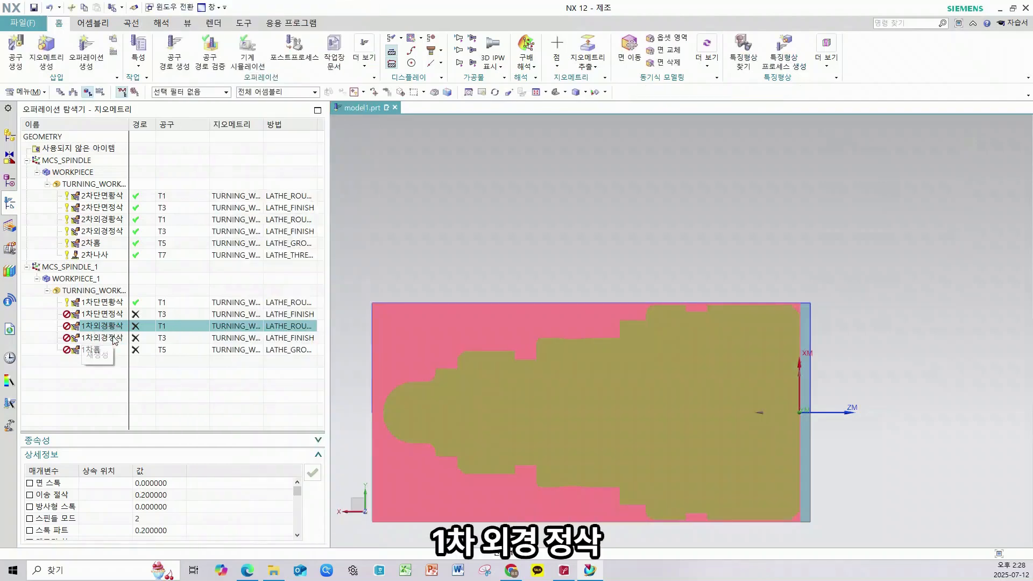
# Step: In 1차외경정삭, set the axial trim plane 1 point of the cut region to WCS XC -36 mm and flip the tool around its holder
pyautogui.doubleClick(113, 338)
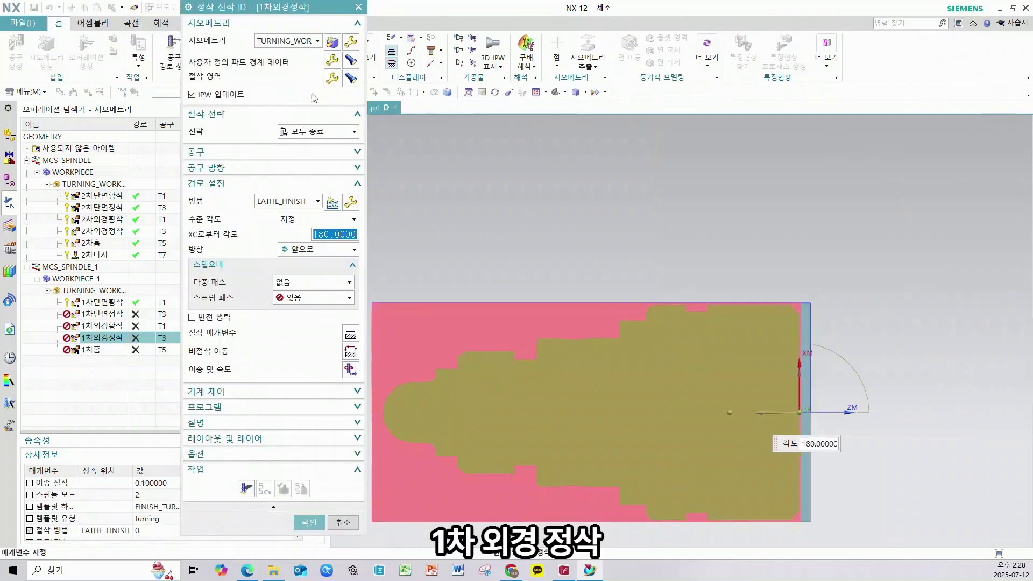
pyautogui.click(333, 78)
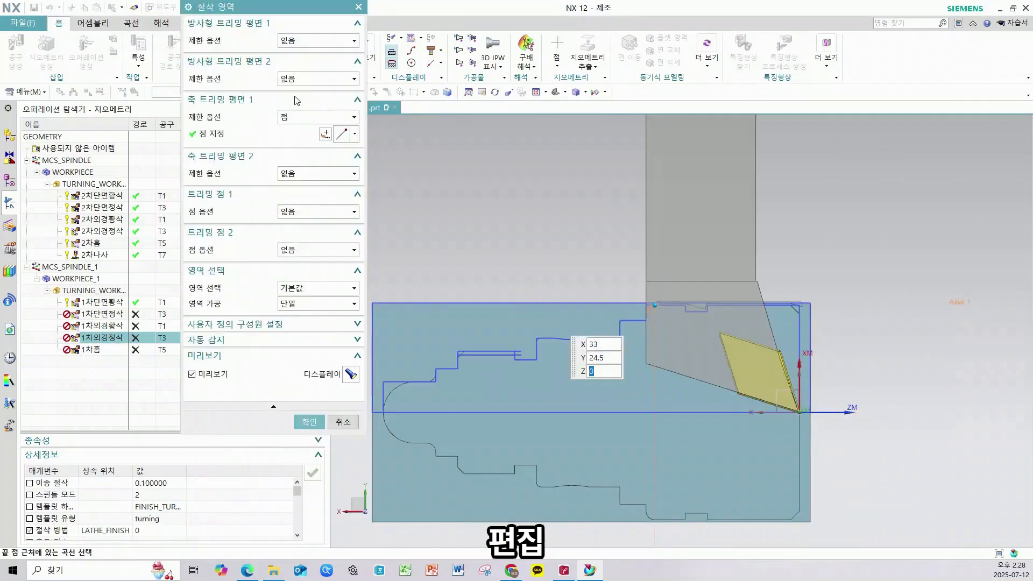
pyautogui.click(325, 134)
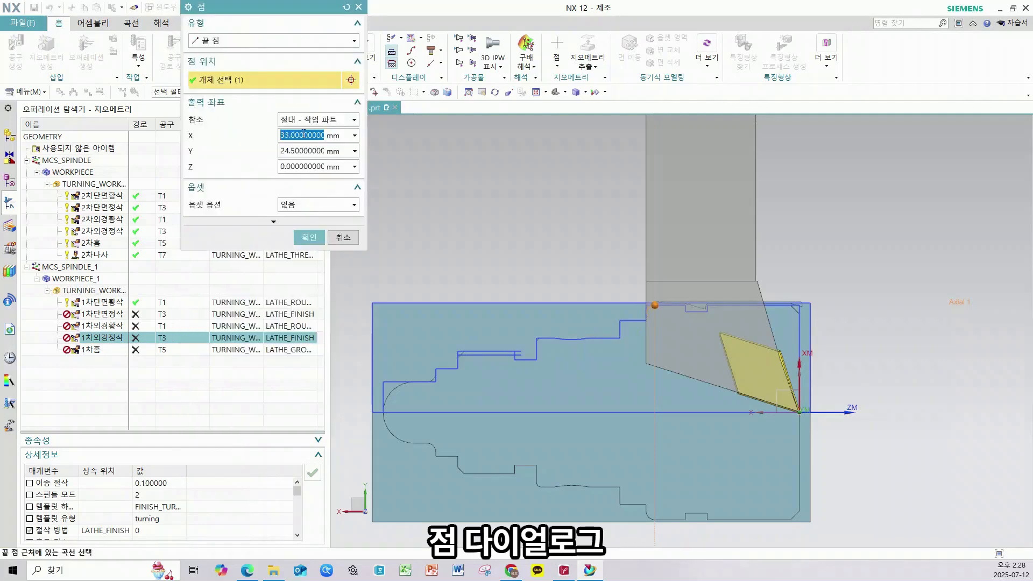
pyautogui.click(317, 120)
pyautogui.click(315, 151)
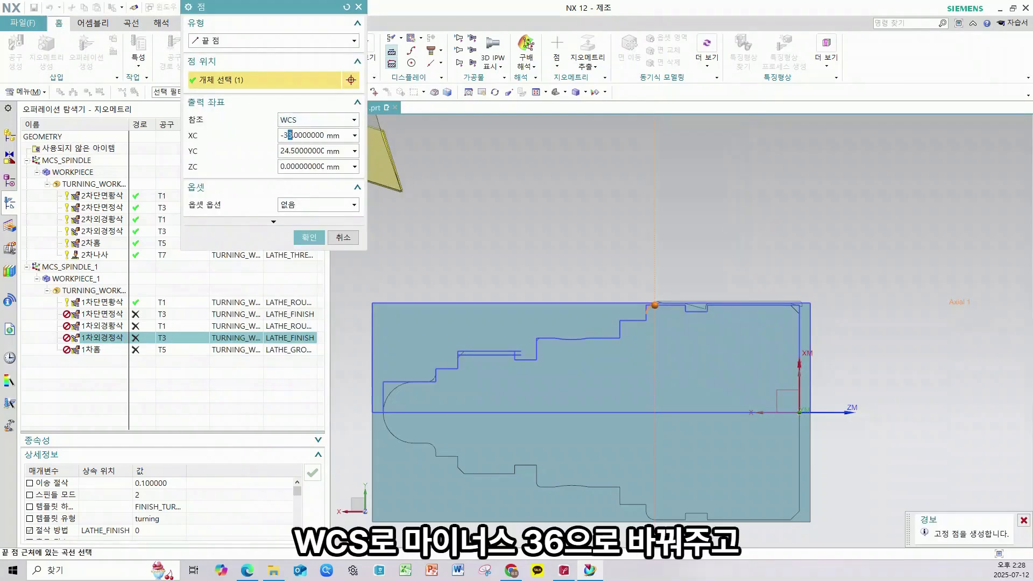
pyautogui.click(311, 233)
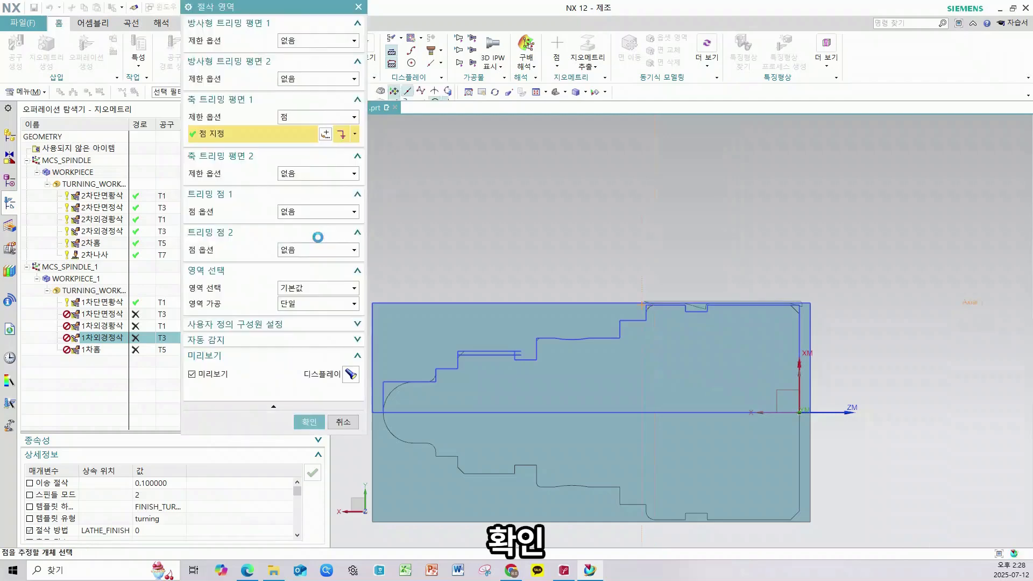
pyautogui.click(308, 422)
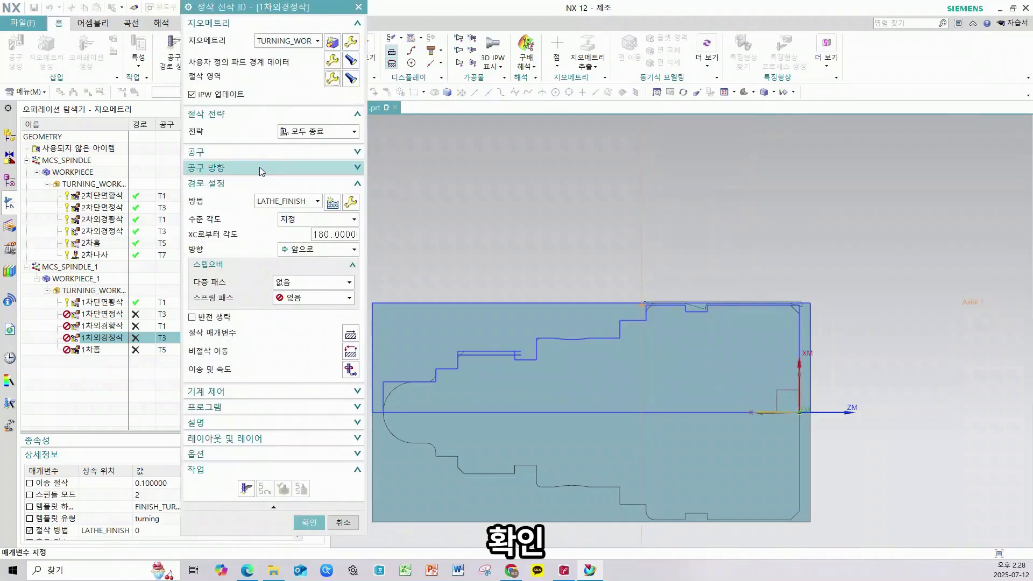
pyautogui.click(206, 168)
pyautogui.click(192, 184)
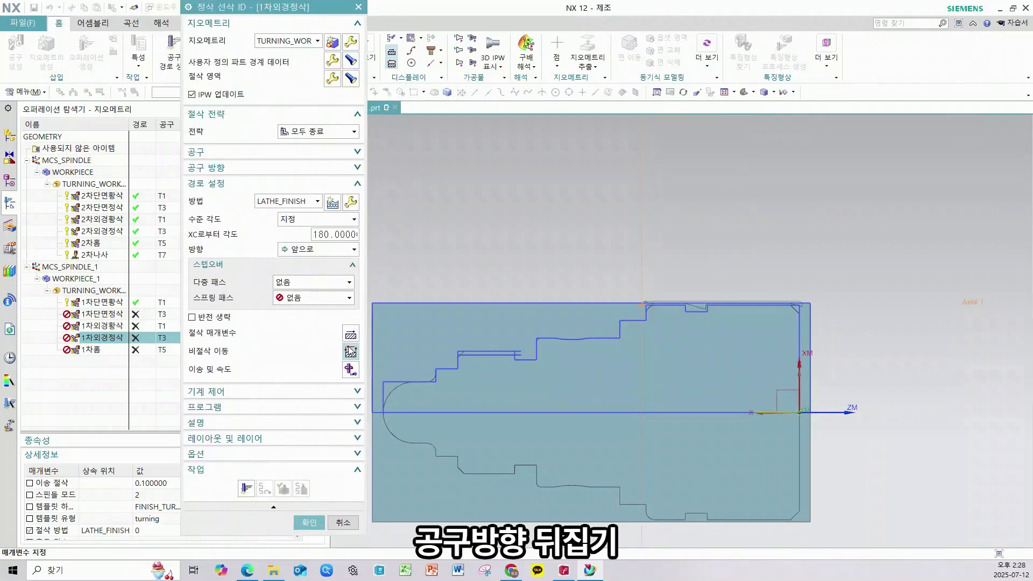
# Step: Set XC of the 1차외경정삭 approach point to 5 mm in the WCS and accept the operation
pyautogui.click(351, 352)
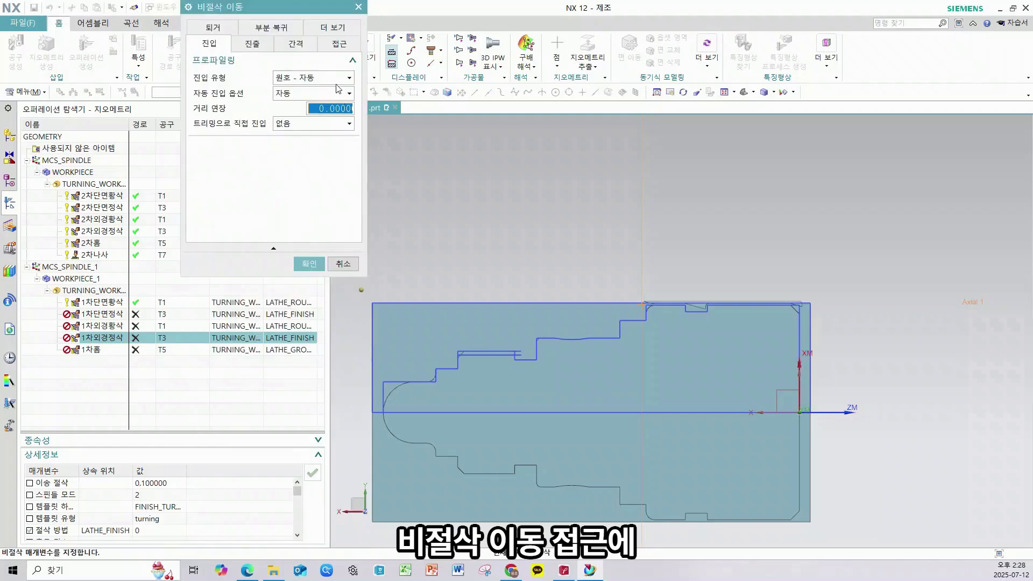
pyautogui.click(338, 46)
pyautogui.click(317, 147)
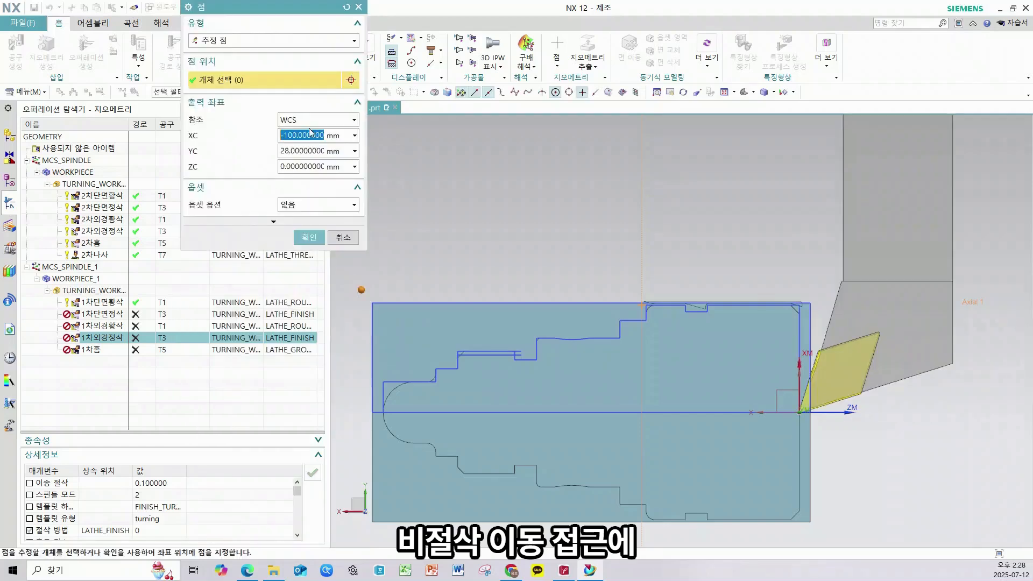
pyautogui.click(314, 140)
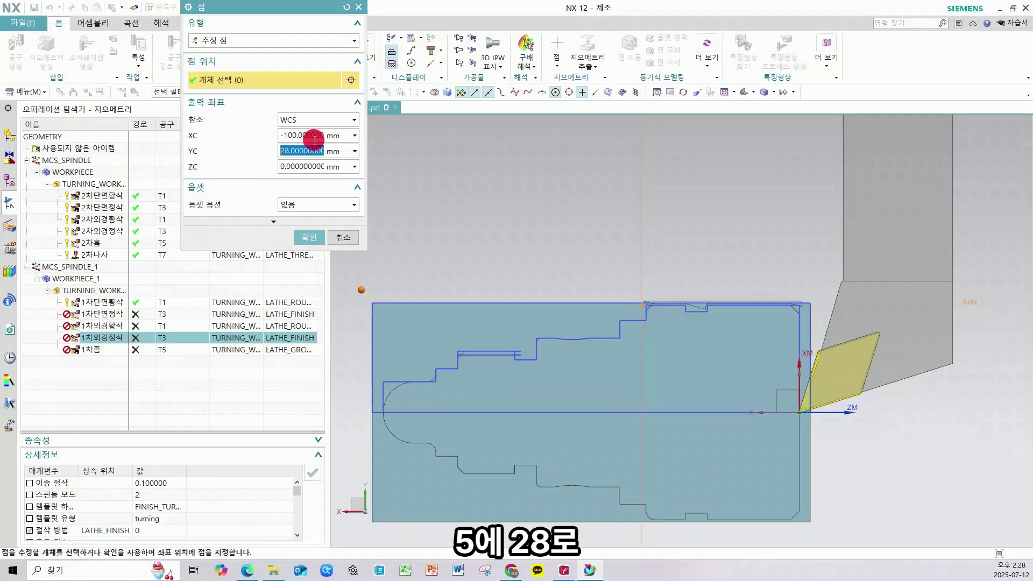
pyautogui.click(279, 139)
pyautogui.moveTo(286, 135); pyautogui.dragTo(441, 135)
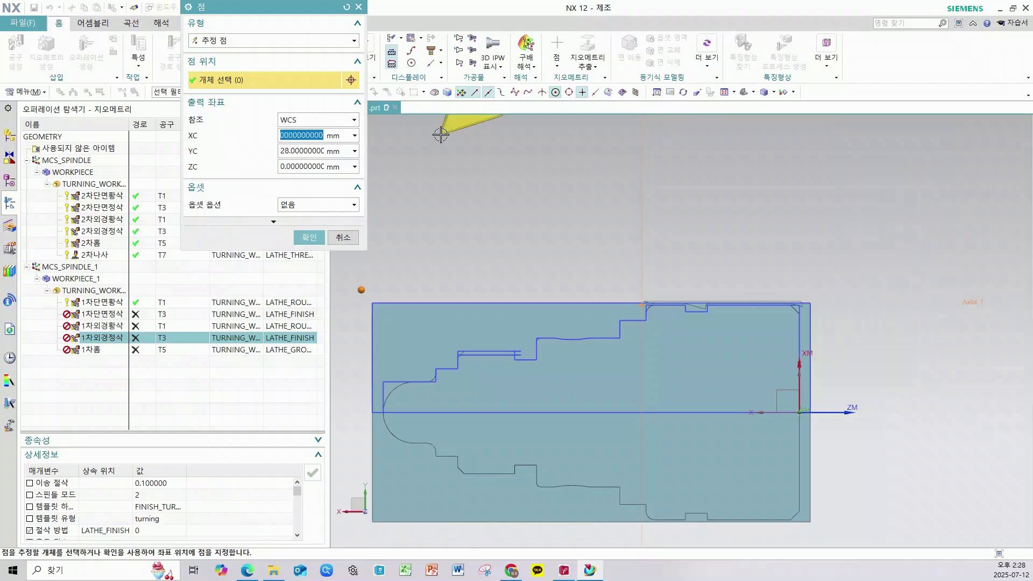
pyautogui.write('-5')
pyautogui.click(310, 237)
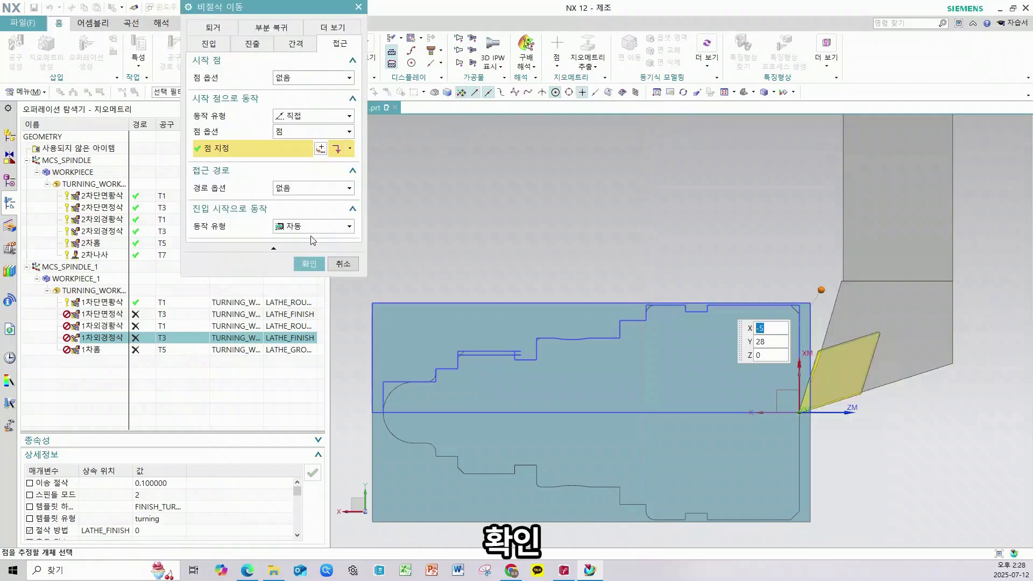
pyautogui.click(309, 264)
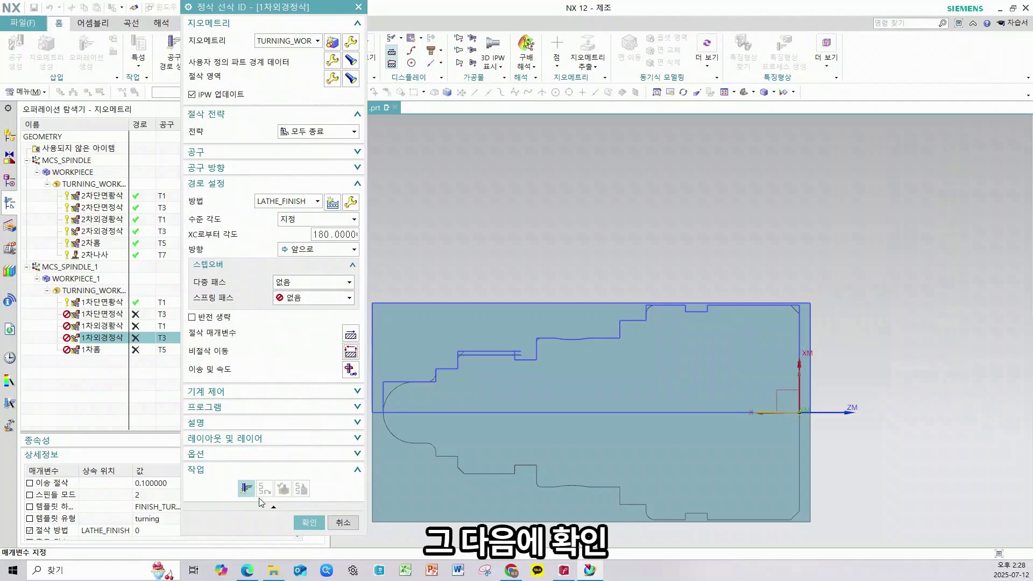
pyautogui.click(301, 518)
# Step: In the 1차홈 operation's cut region, set the axial trim plane 1 point to the groove's left upper corner, WCS XC -26, YC 24.5 mm
pyautogui.click(105, 349)
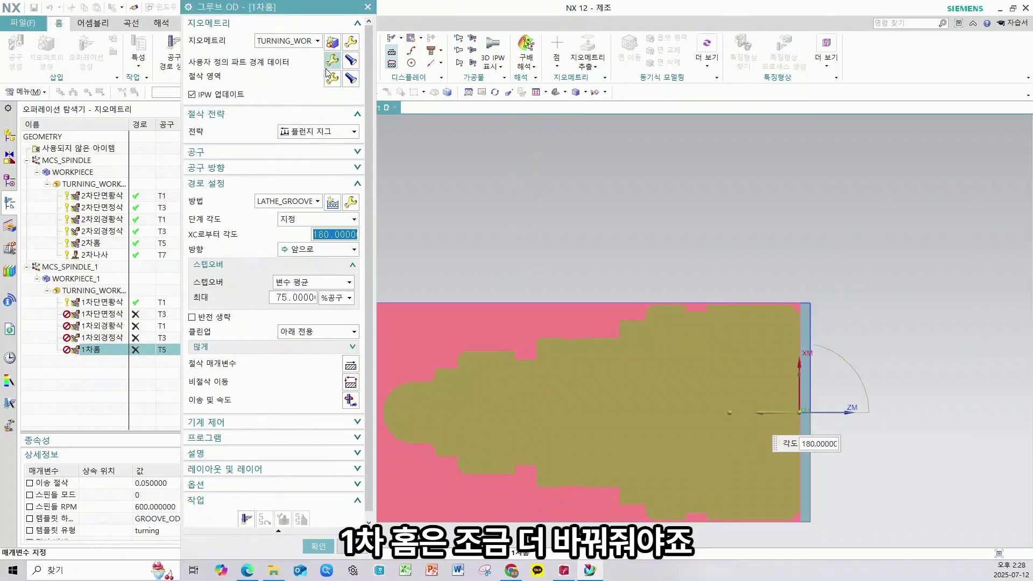
pyautogui.click(331, 77)
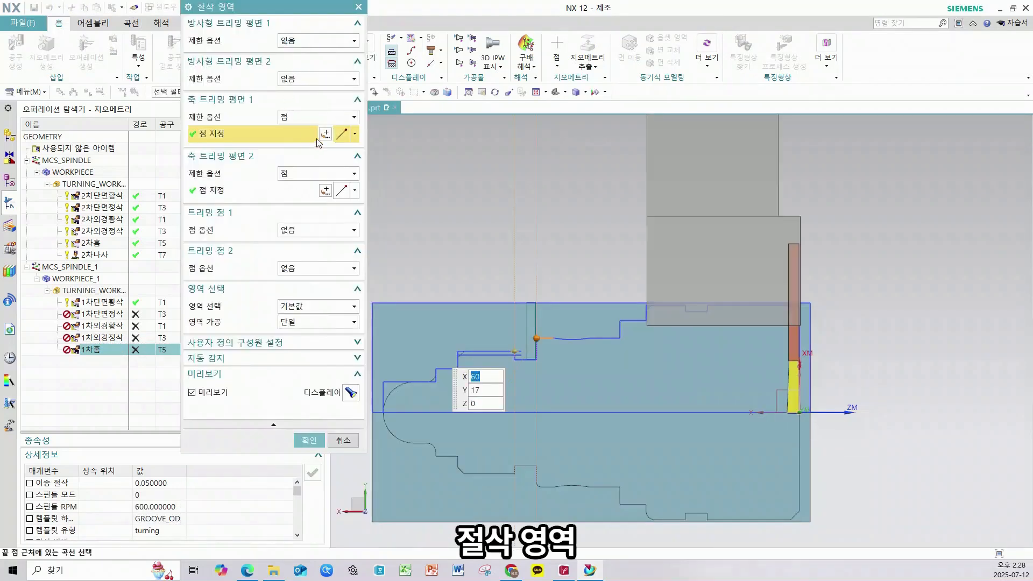
pyautogui.click(326, 134)
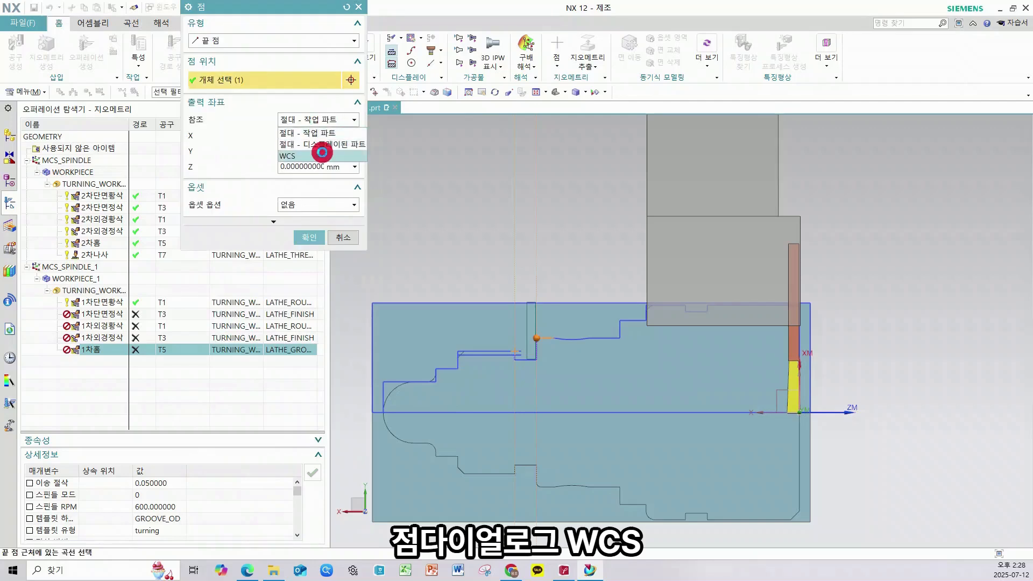
pyautogui.click(322, 156)
pyautogui.scroll(2, 684, 305)
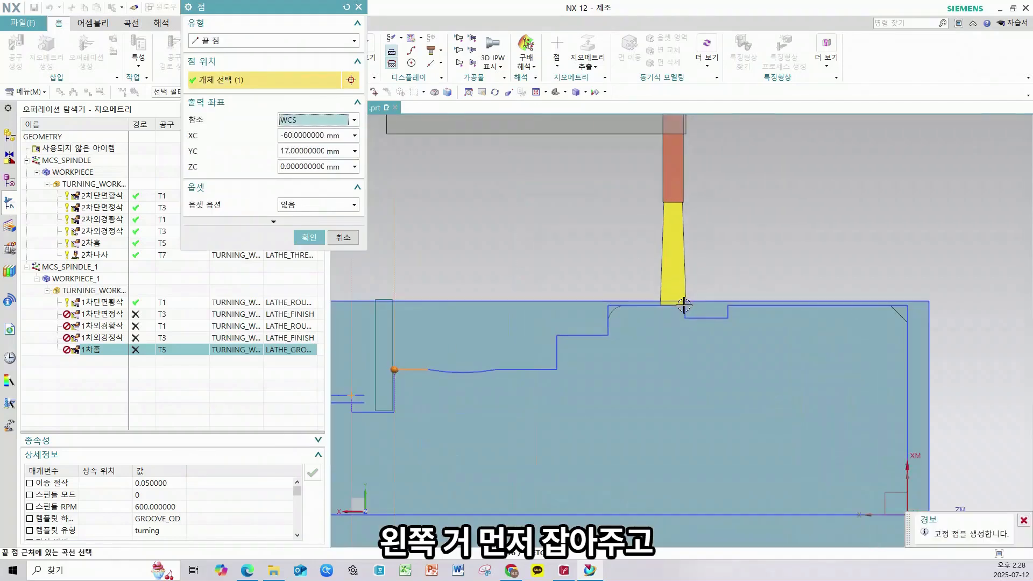
pyautogui.click(685, 305)
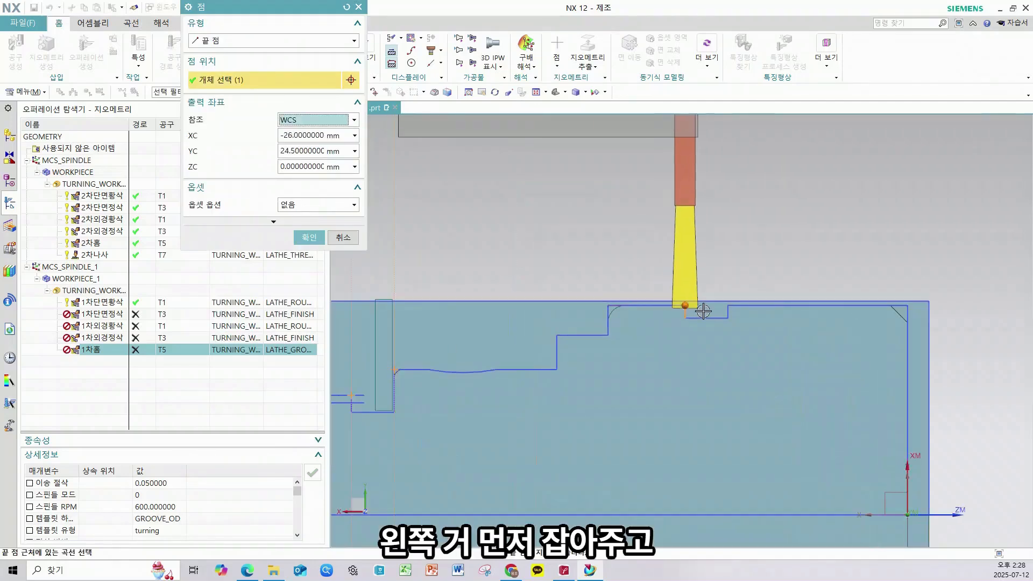
pyautogui.click(311, 243)
# Step: Set the axial trim plane 2 point to the groove's right upper corner, WCS XC -21, YC 24.5 mm, and accept the cut region
pyautogui.click(325, 175)
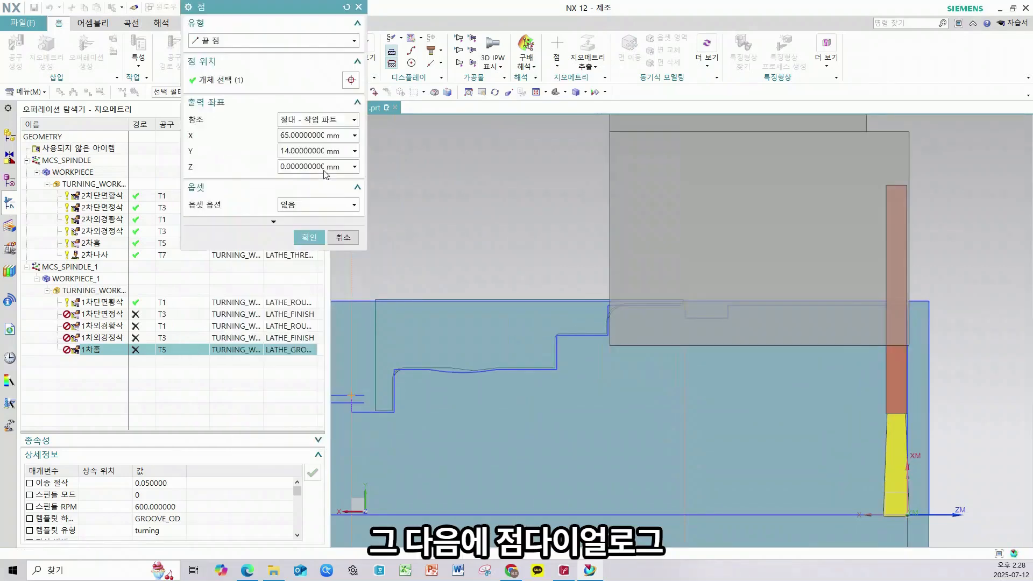
pyautogui.click(318, 119)
pyautogui.click(312, 156)
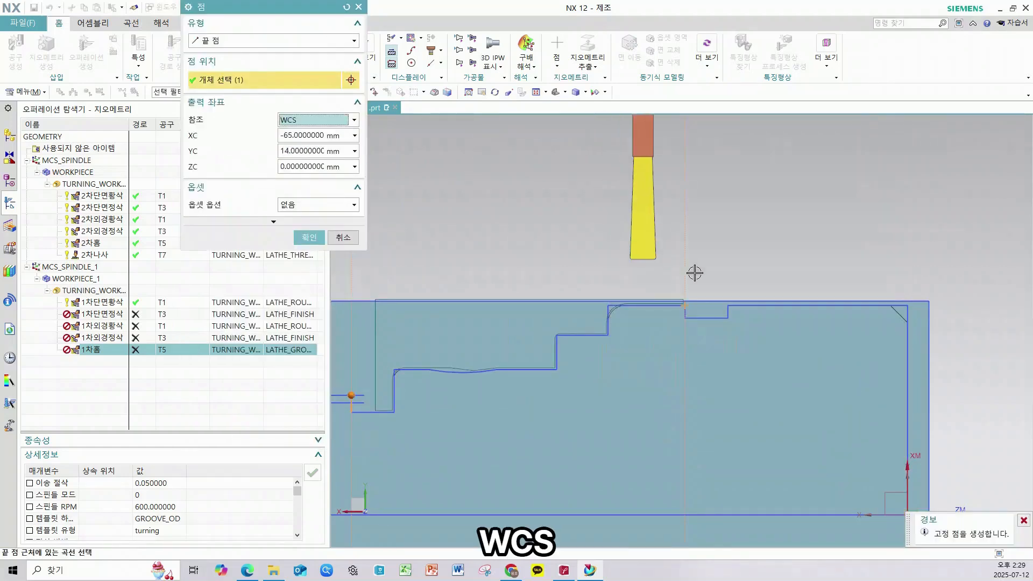
pyautogui.click(728, 305)
pyautogui.click(305, 239)
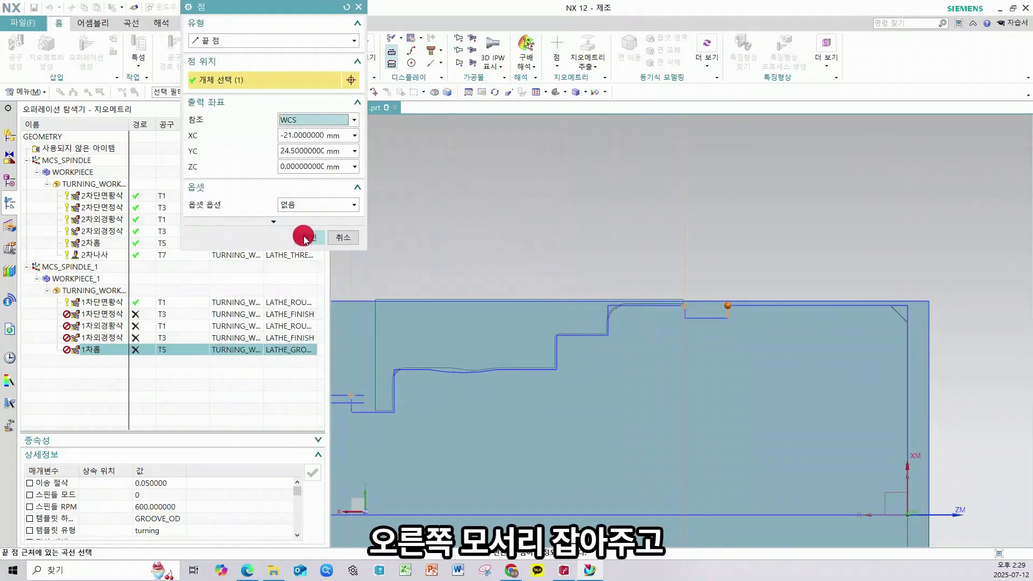
pyautogui.click(311, 440)
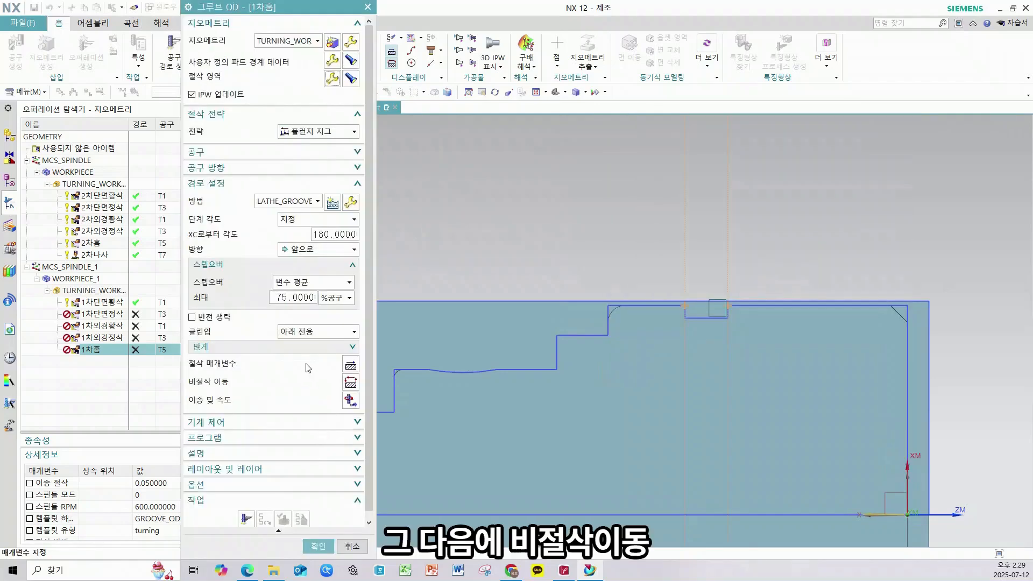
# Step: In the 1차홈 non-cutting moves, place the approach point from the groove's right upper corner and set its XC to -24 mm
pyautogui.click(351, 383)
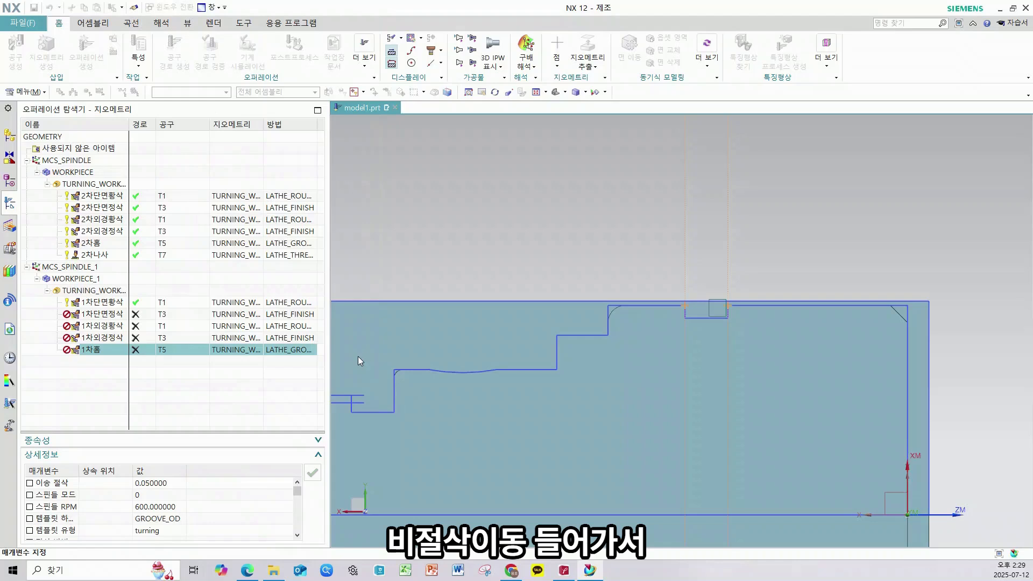
pyautogui.click(339, 43)
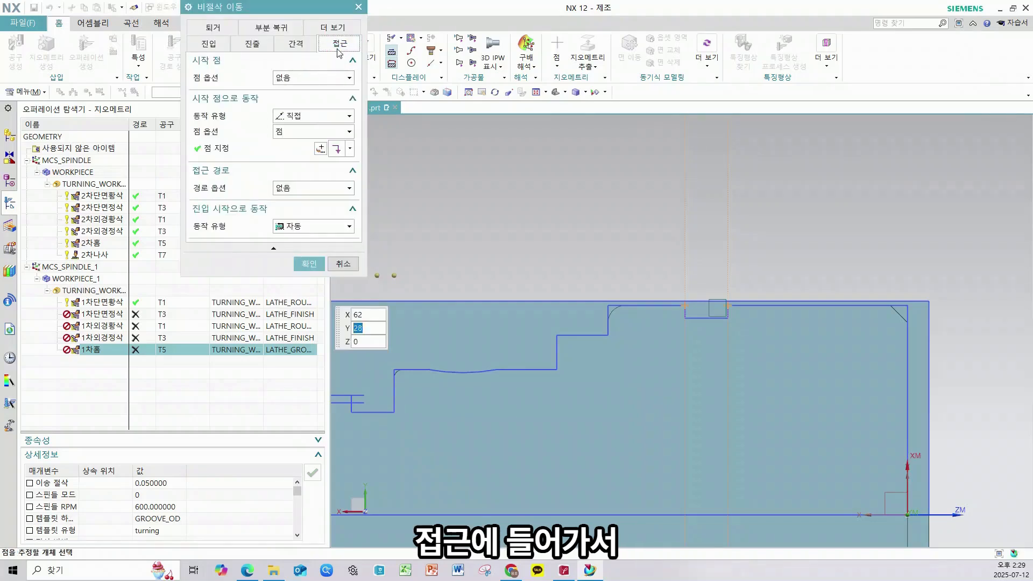
pyautogui.click(320, 148)
pyautogui.click(337, 149)
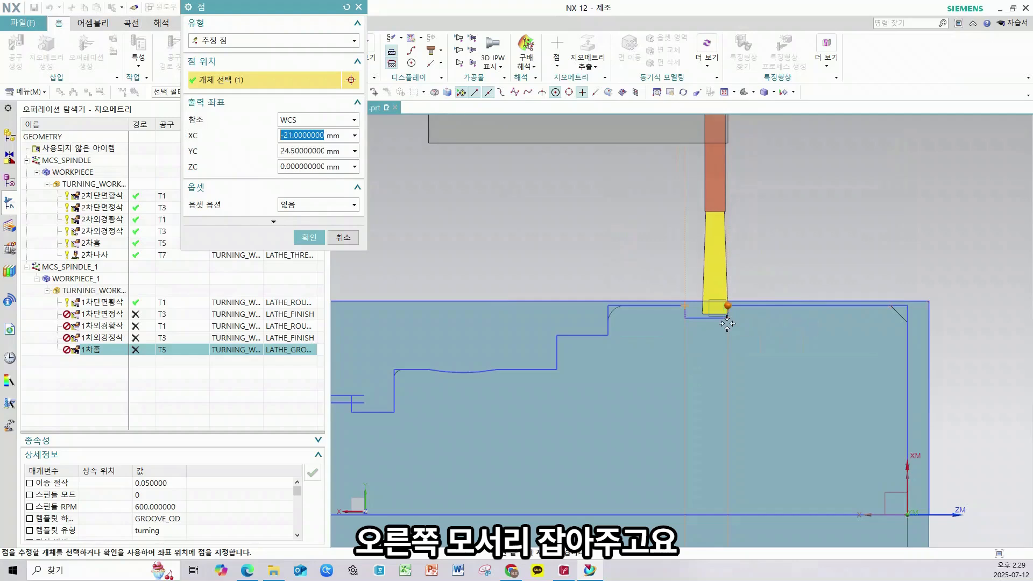
pyautogui.click(728, 306)
pyautogui.click(289, 136)
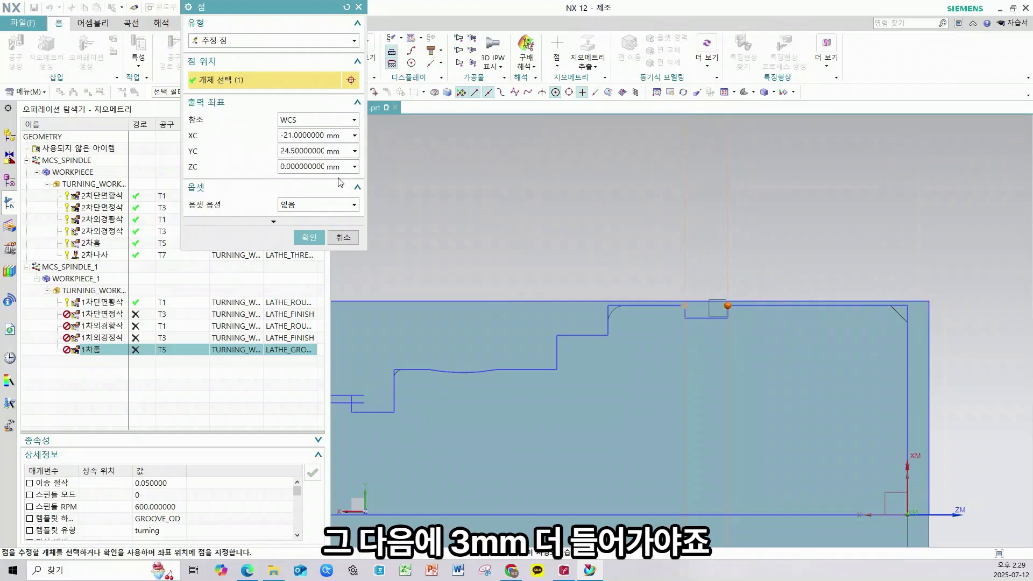
pyautogui.write('4')
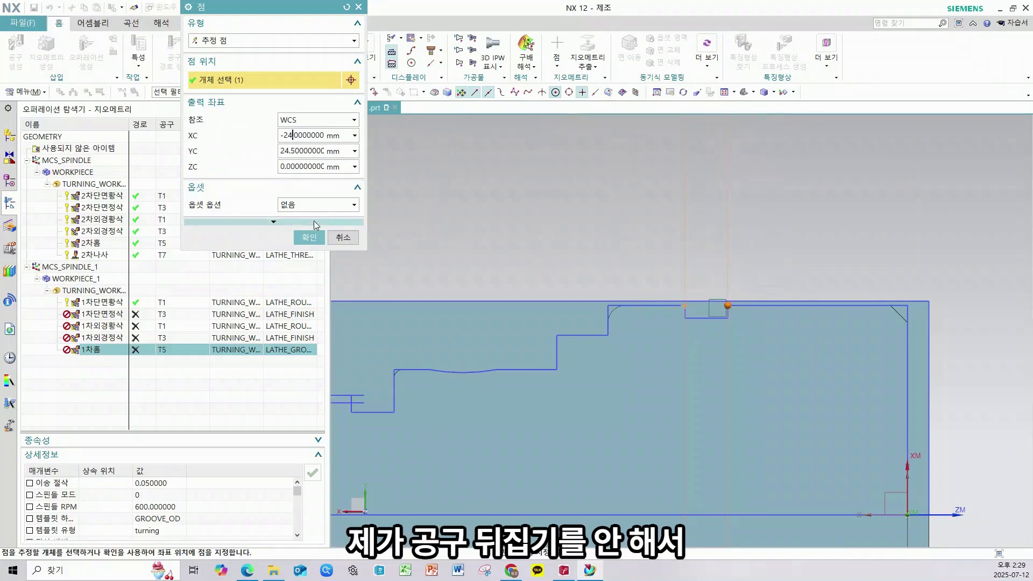
pyautogui.click(309, 237)
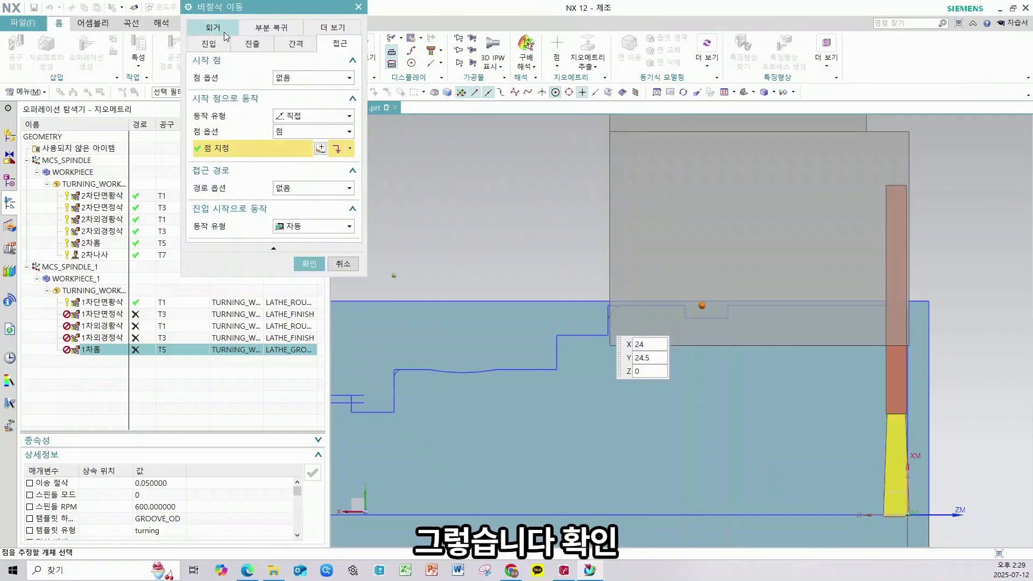
# Step: Place the 1차홈 departure return point at the groove's left upper corner, XC -26 mm, and set its YC to 28 mm
pyautogui.click(213, 27)
pyautogui.click(321, 149)
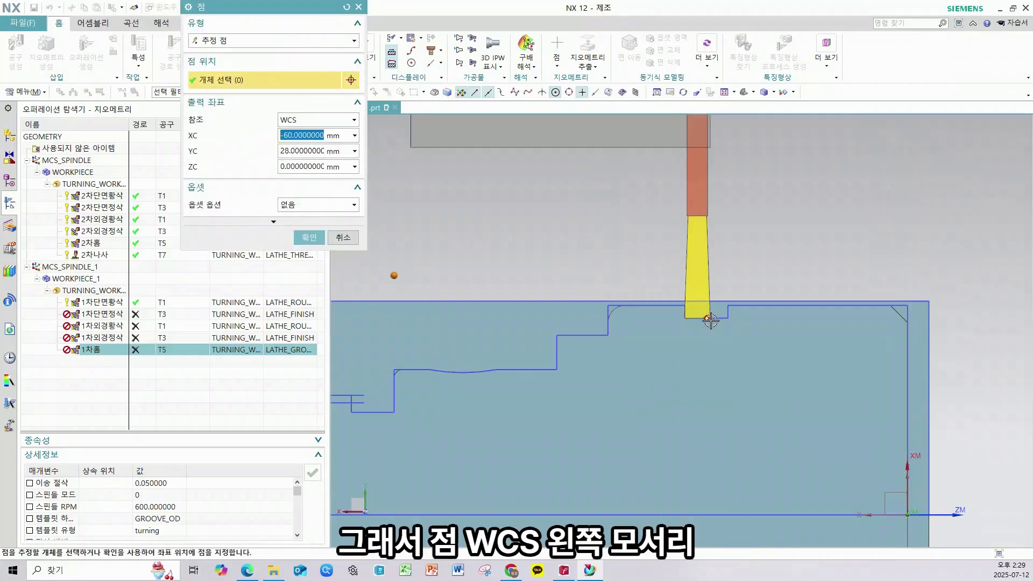
pyautogui.click(685, 307)
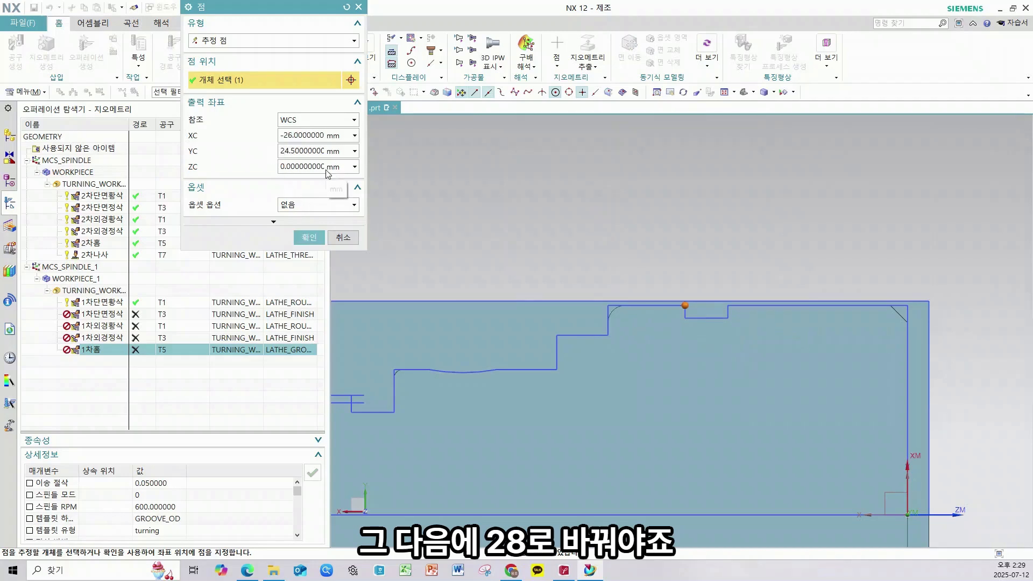
pyautogui.hotkey('shift', 'Right')
pyautogui.hotkey('shift', 'Right')
pyautogui.hotkey('shift', 'Right')
pyautogui.hotkey('shift', 'Right')
pyautogui.hotkey('shift', 'Right')
pyautogui.hotkey('shift', 'Right')
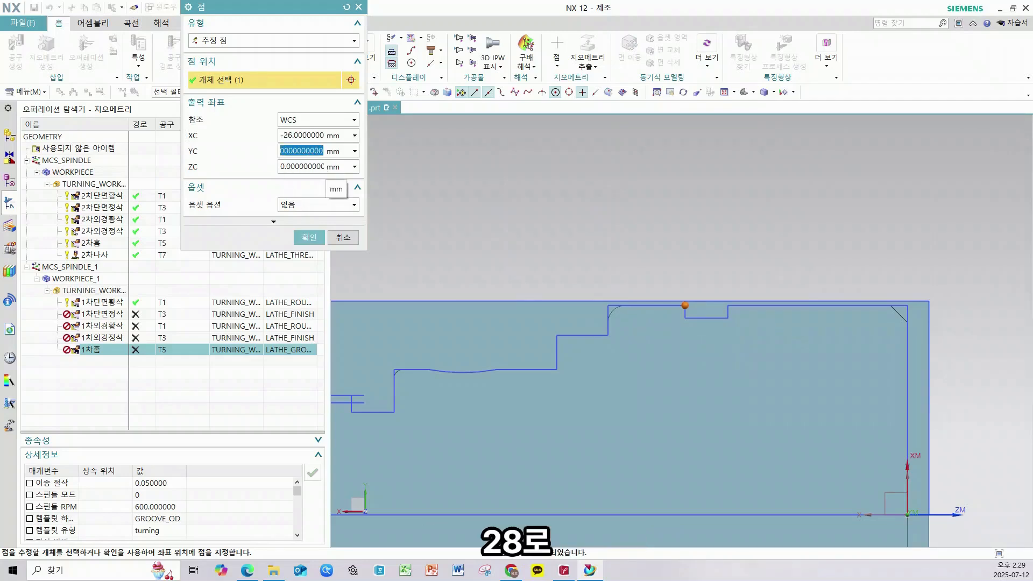
pyautogui.click(308, 233)
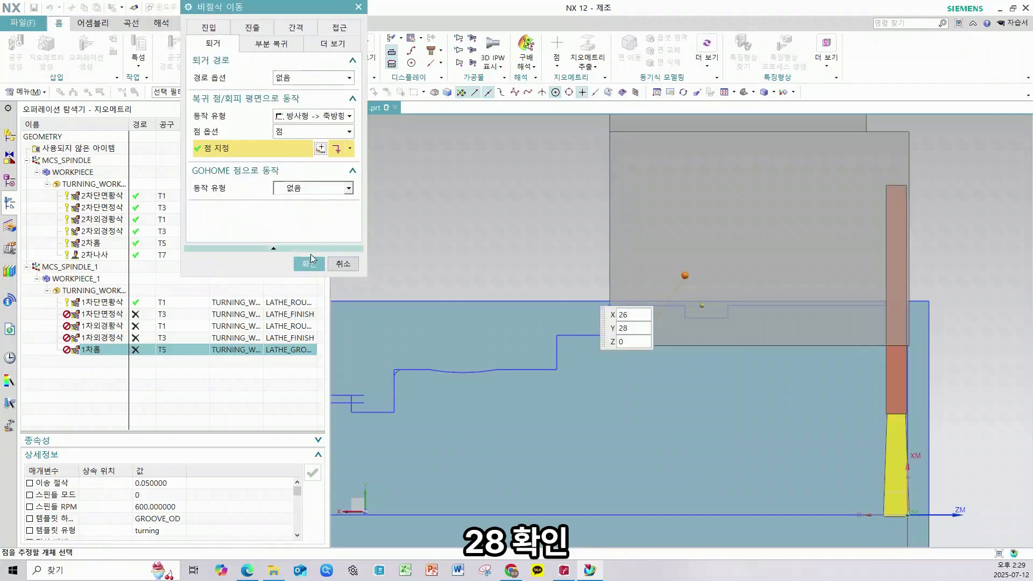
# Step: Set YC of the 1차홈 approach point to 28 mm and accept the non-cutting moves
pyautogui.click(329, 28)
pyautogui.click(322, 149)
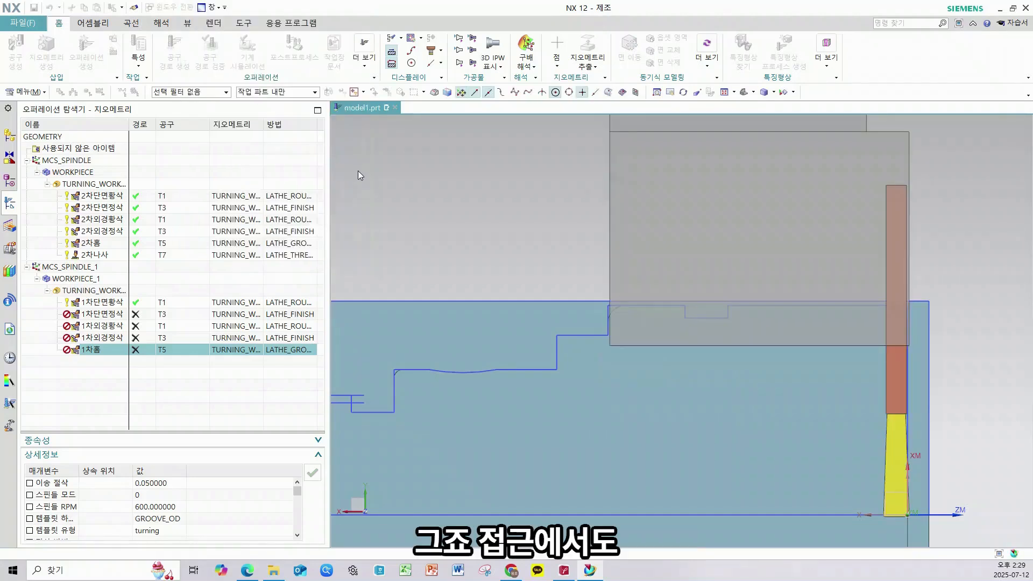
pyautogui.write('000')
pyautogui.press('Return')
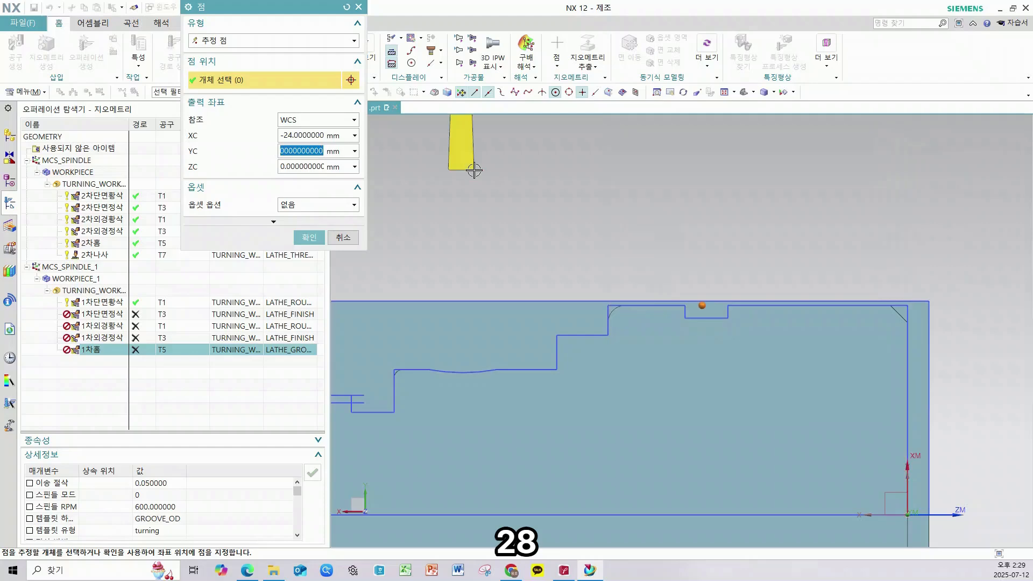
pyautogui.write('28')
pyautogui.press('Tab')
pyautogui.click(310, 237)
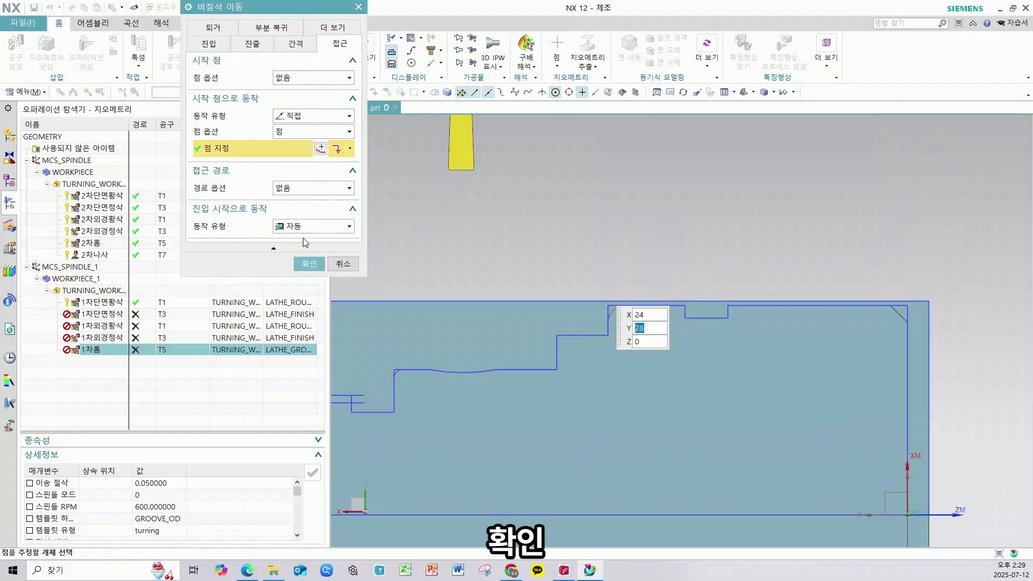
pyautogui.click(309, 262)
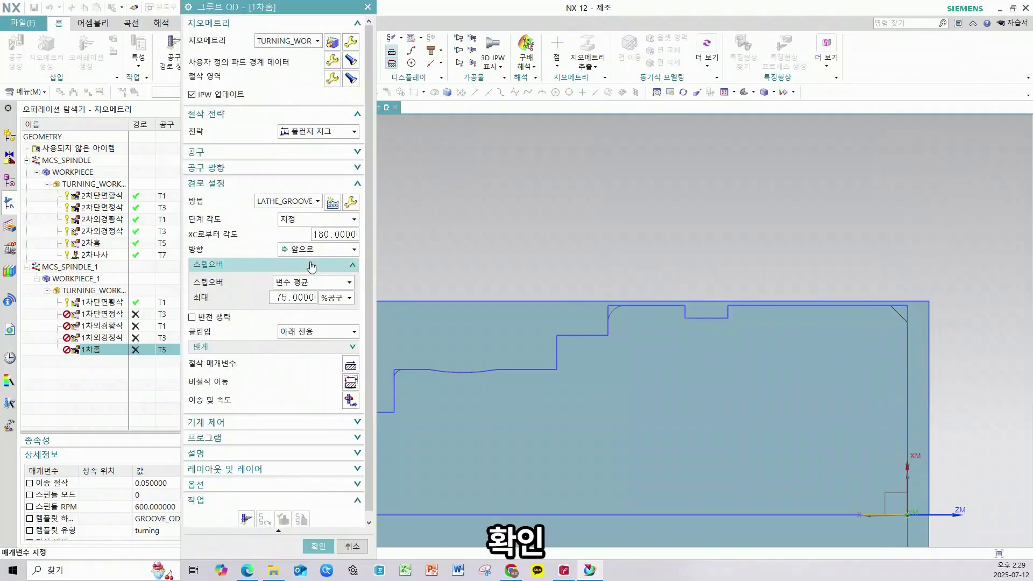
# Step: Flip the tool around its holder in the 1차홈 operation and accept the operation
pyautogui.scroll(-2, 293, 425)
pyautogui.click(228, 163)
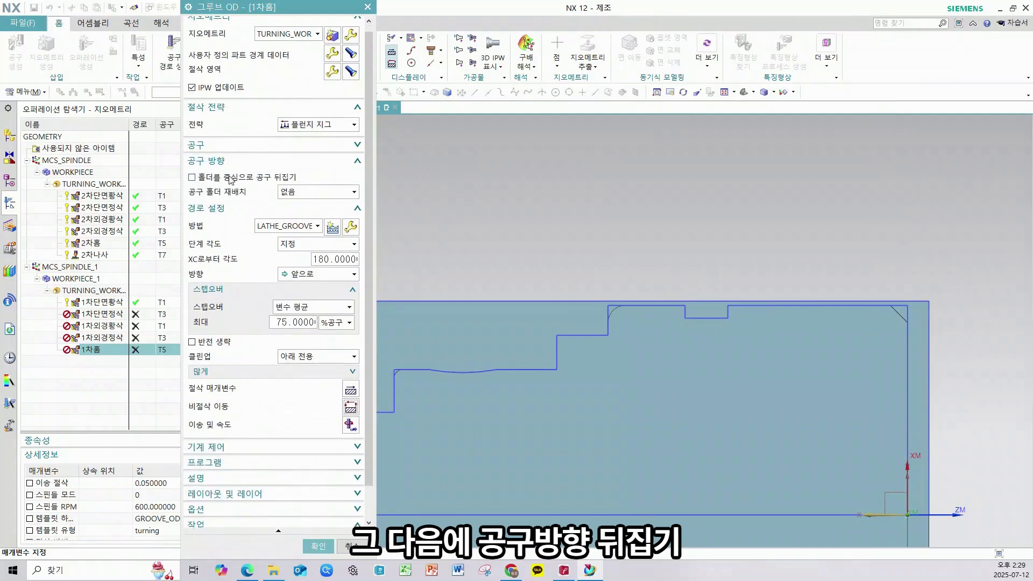
pyautogui.click(231, 178)
pyautogui.click(246, 163)
pyautogui.click(317, 549)
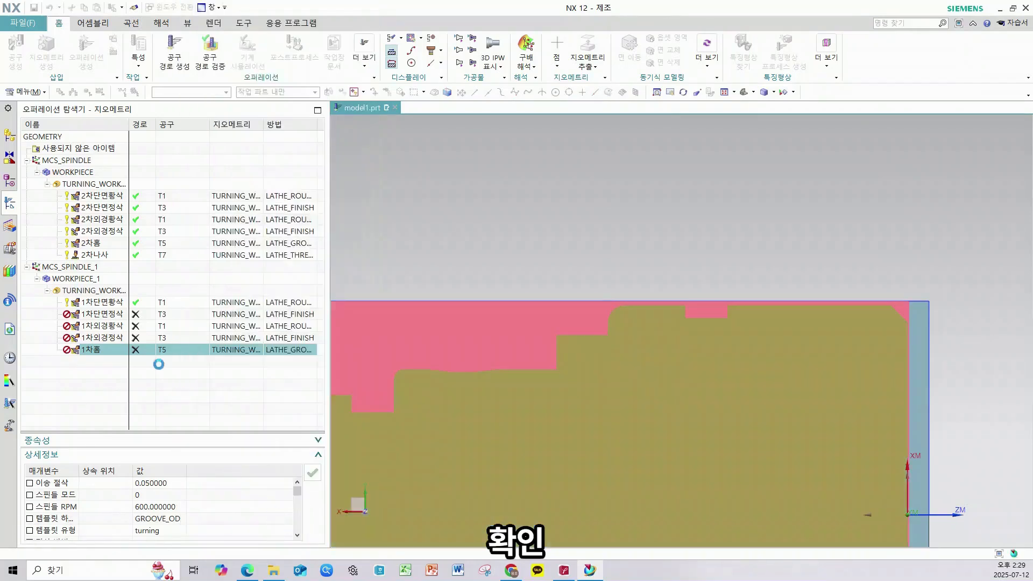
# Step: Generate the tool paths for all operations under TURNING_WORKPIECE_1 and accept them
pyautogui.click(117, 294)
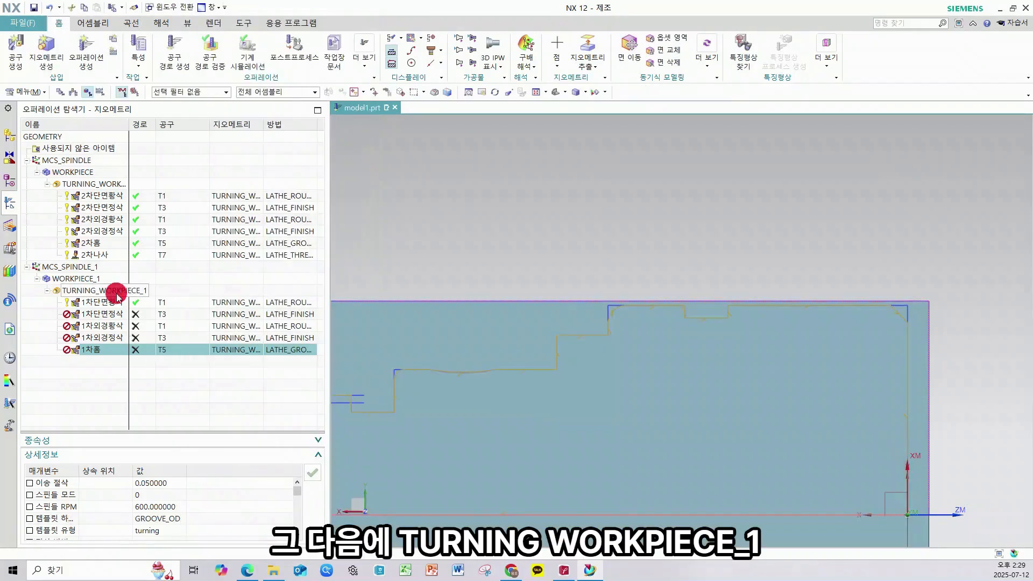
pyautogui.click(181, 58)
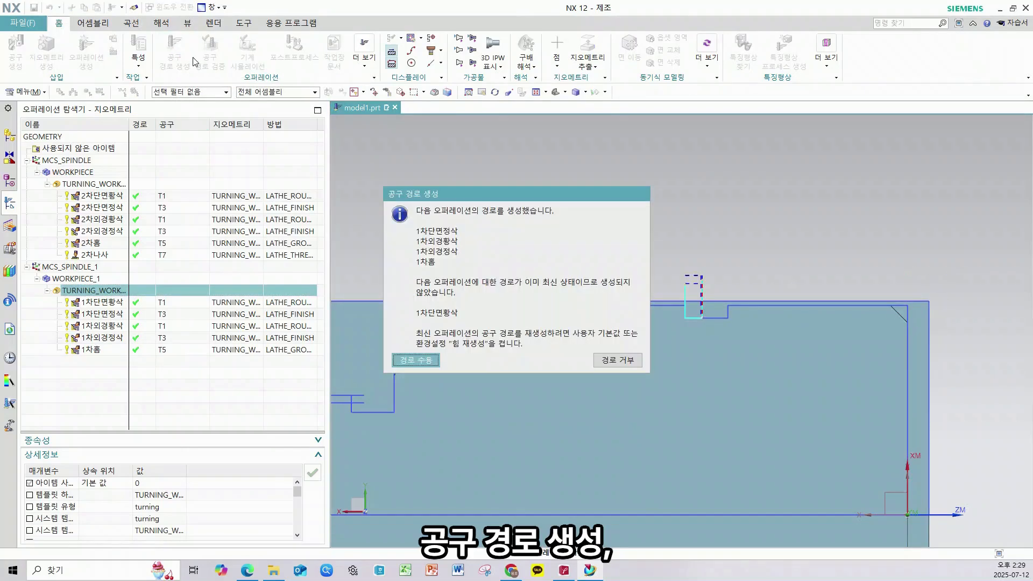
pyautogui.click(415, 360)
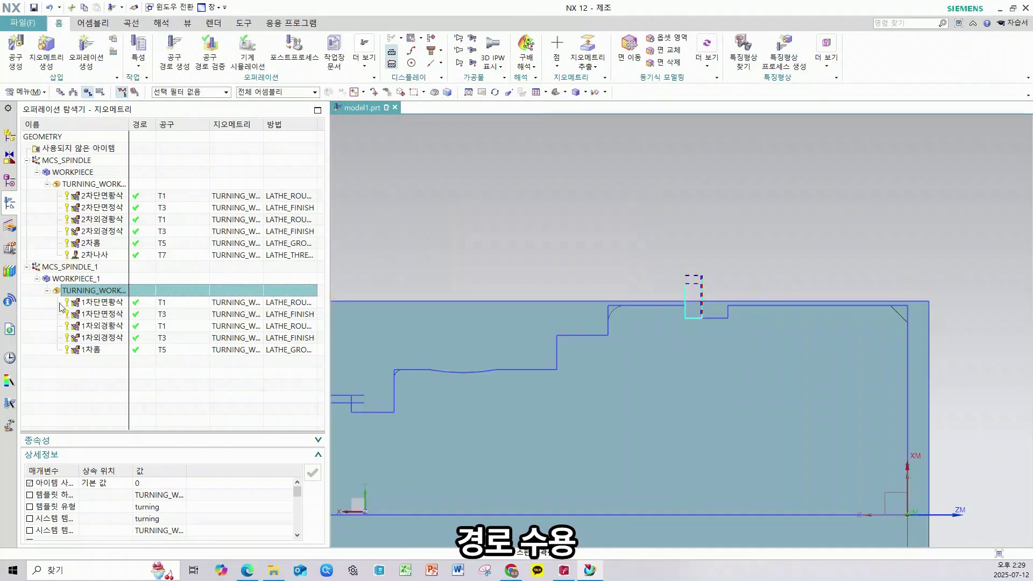
# Step: Verify the TURNING_WORKPIECE_1 tool paths by playing the 3D dynamic material removal simulation, and close the verification
pyautogui.click(210, 48)
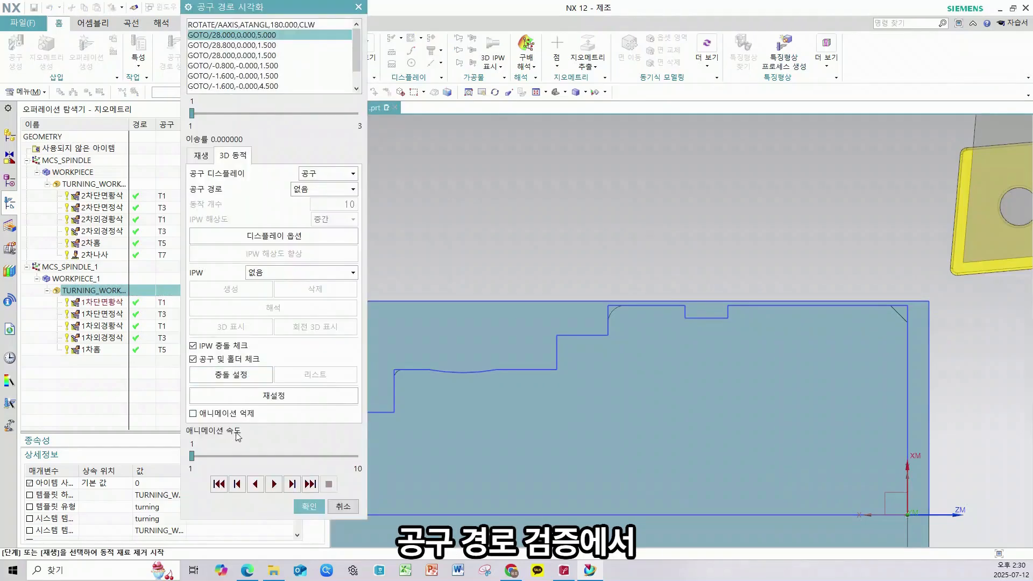
pyautogui.click(274, 484)
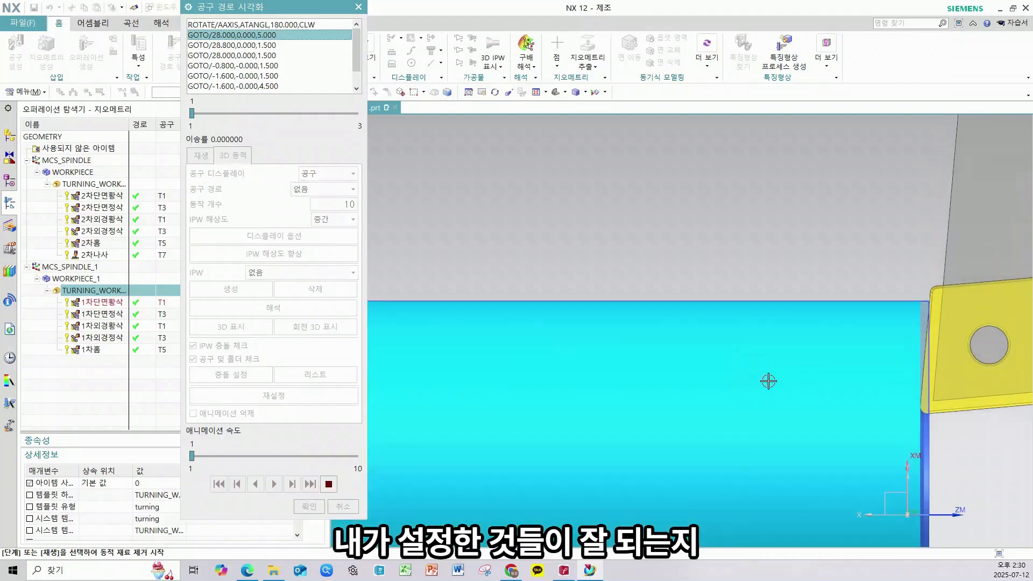
pyautogui.scroll(-1, 768, 387)
pyautogui.scroll(-1, 761, 392)
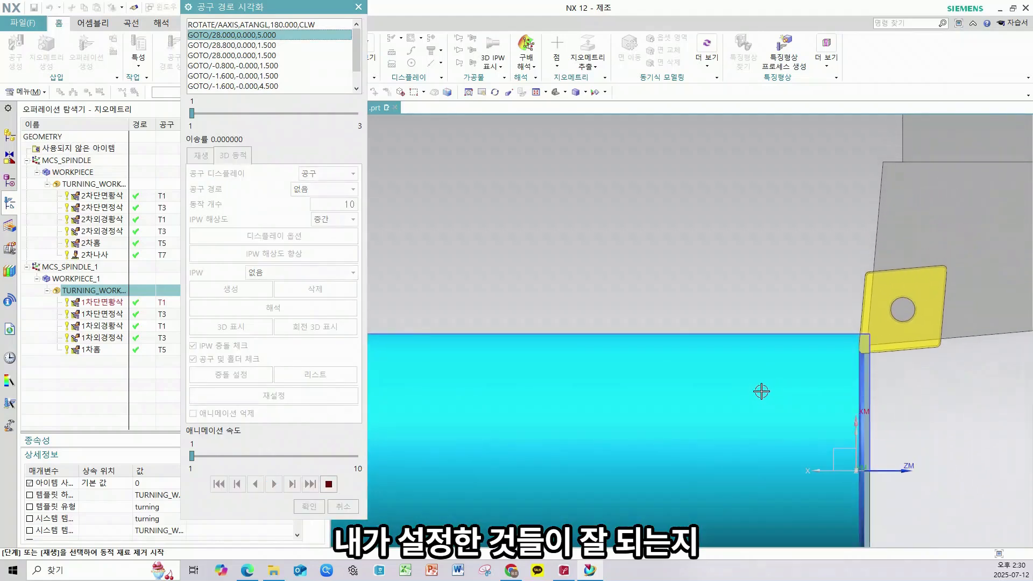
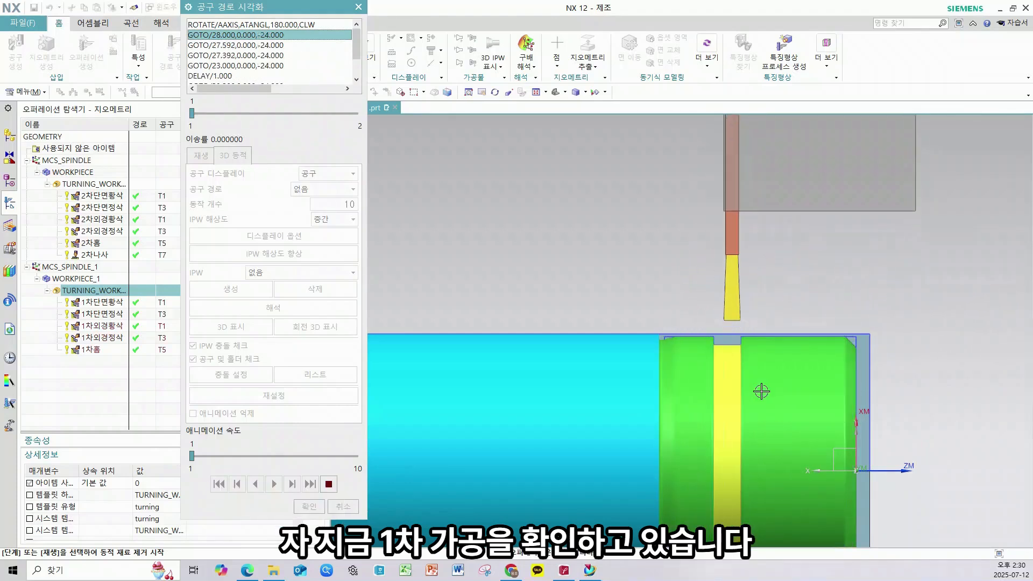
pyautogui.click(301, 509)
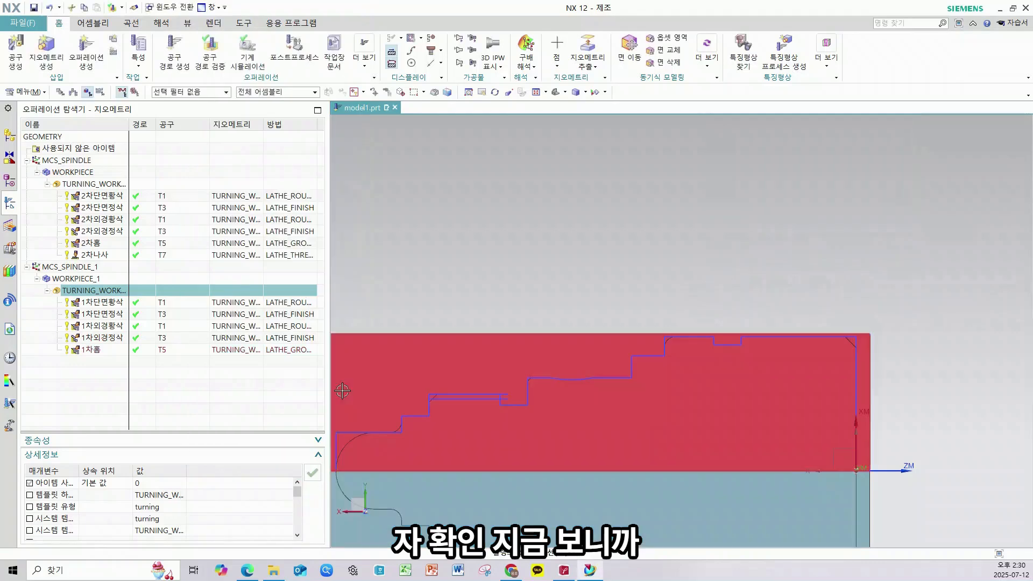
# Step: Open the custom part boundary data of the 1차외경황삭 operation and enlarge its member list
pyautogui.click(118, 327)
pyautogui.click(116, 339)
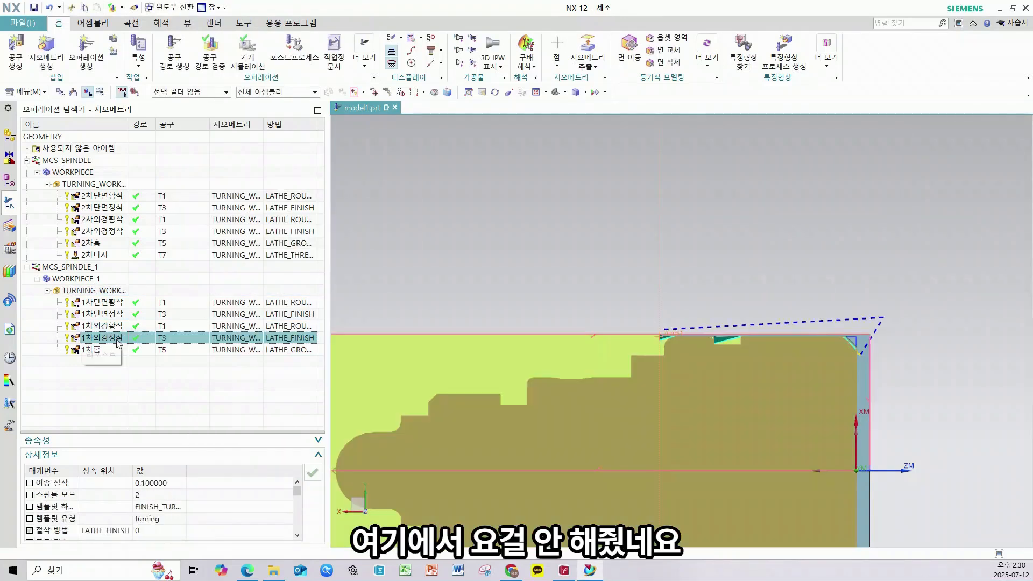
pyautogui.doubleClick(116, 325)
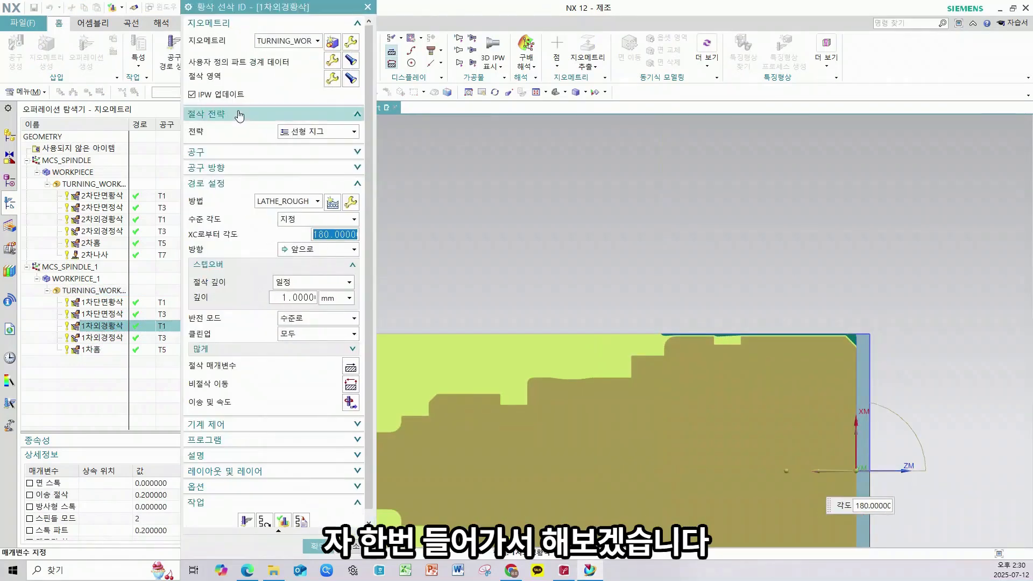
pyautogui.click(334, 64)
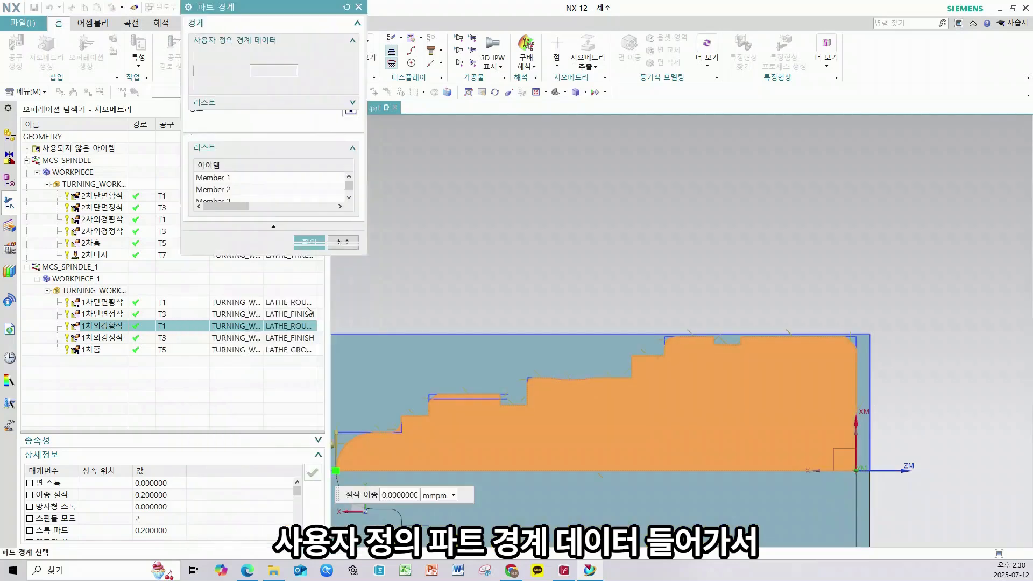
pyautogui.moveTo(272, 268); pyautogui.dragTo(272, 460)
pyautogui.click(247, 251)
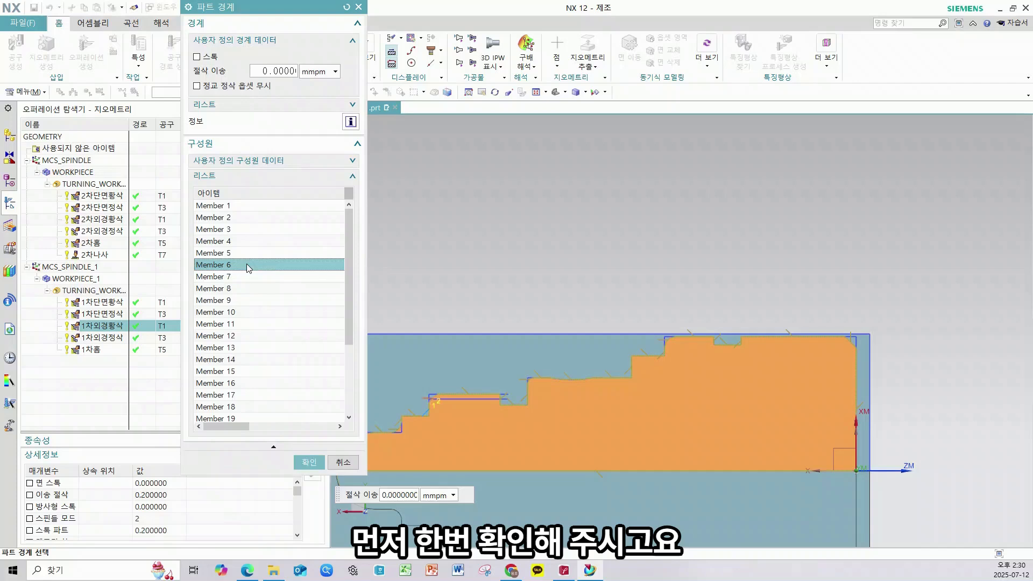
# Step: Ignore boundary members 22 and 23 at the groove in the 1차외경황삭 operation and regenerate its tool path
pyautogui.press('Down')
pyautogui.press('Down')
pyautogui.press('Down')
pyautogui.press('Down')
pyautogui.press('Down')
pyautogui.press('Down')
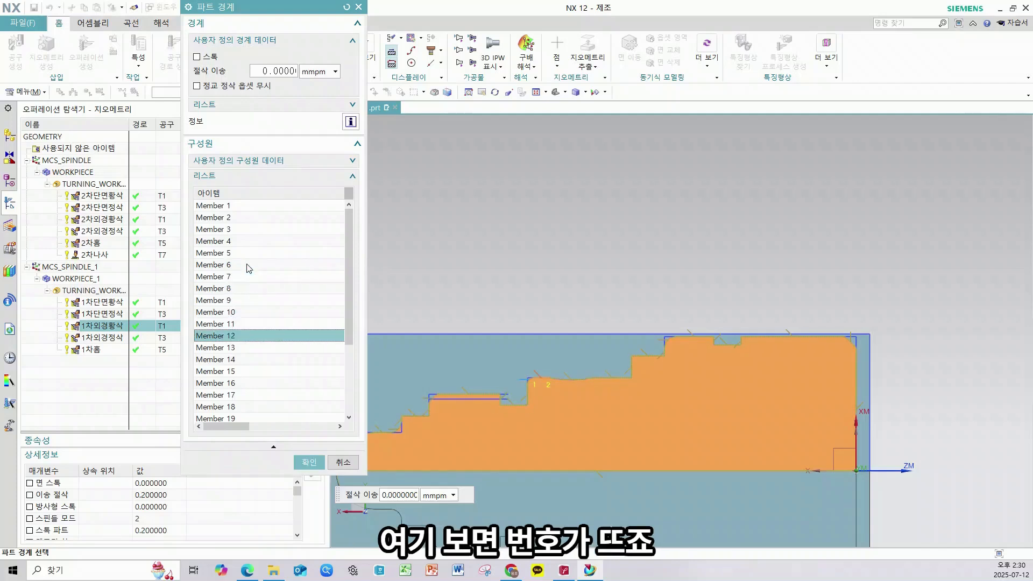
pyautogui.press('Down')
pyautogui.press('Down')
pyautogui.press('Down')
pyautogui.press('Down')
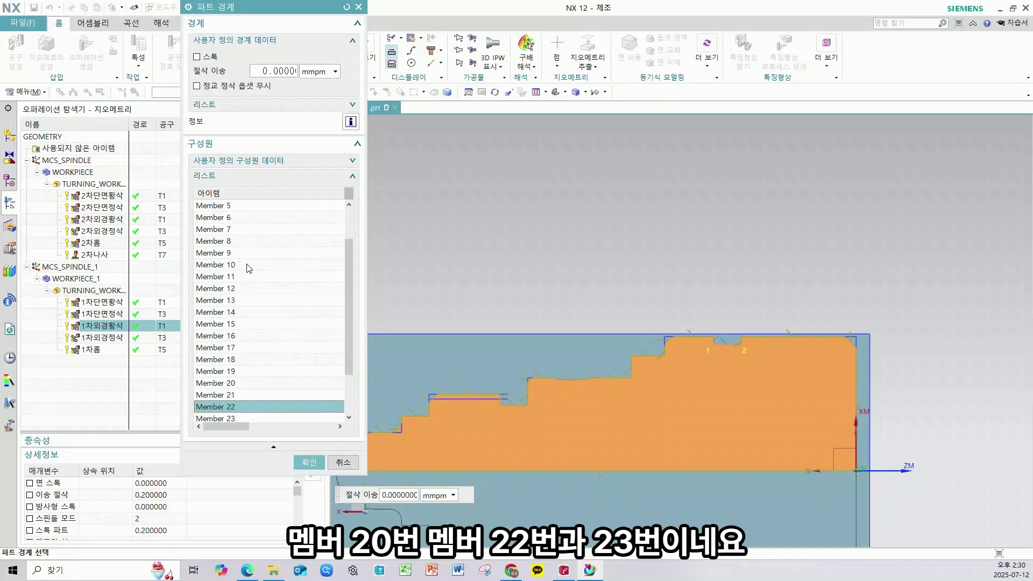
pyautogui.press('Up')
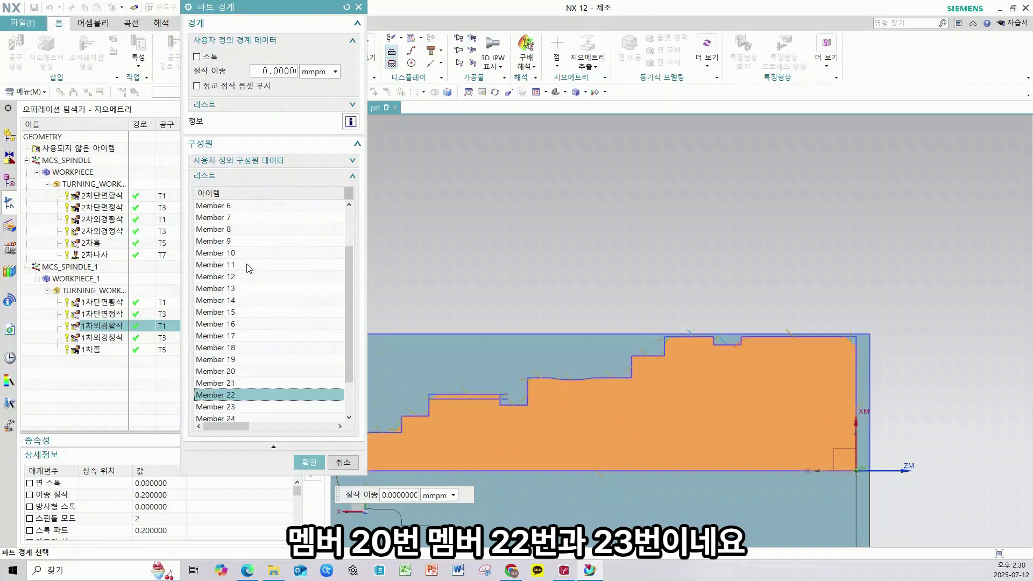
pyautogui.hotkey('shift', 'Down')
pyautogui.click(353, 161)
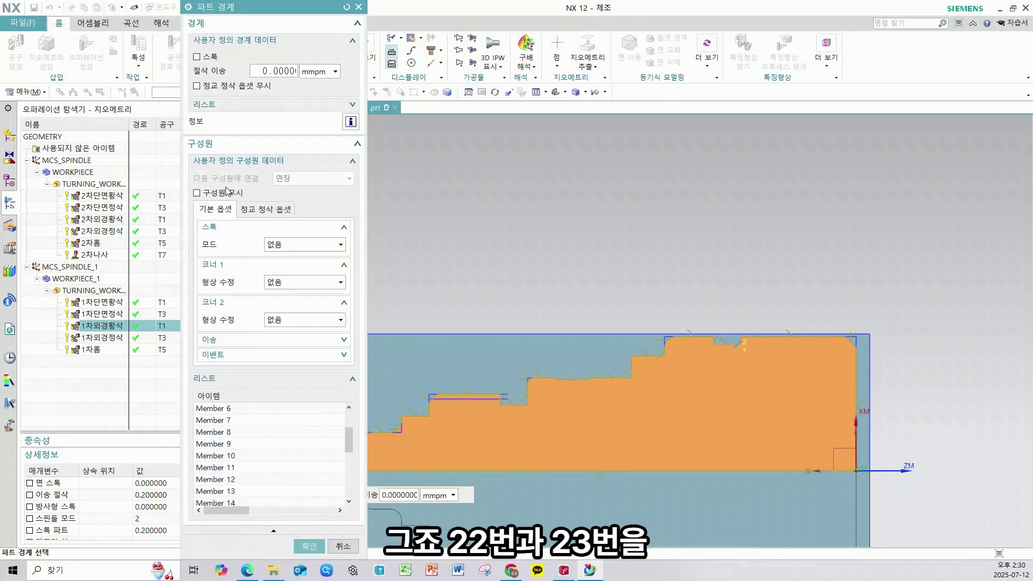
pyautogui.click(304, 514)
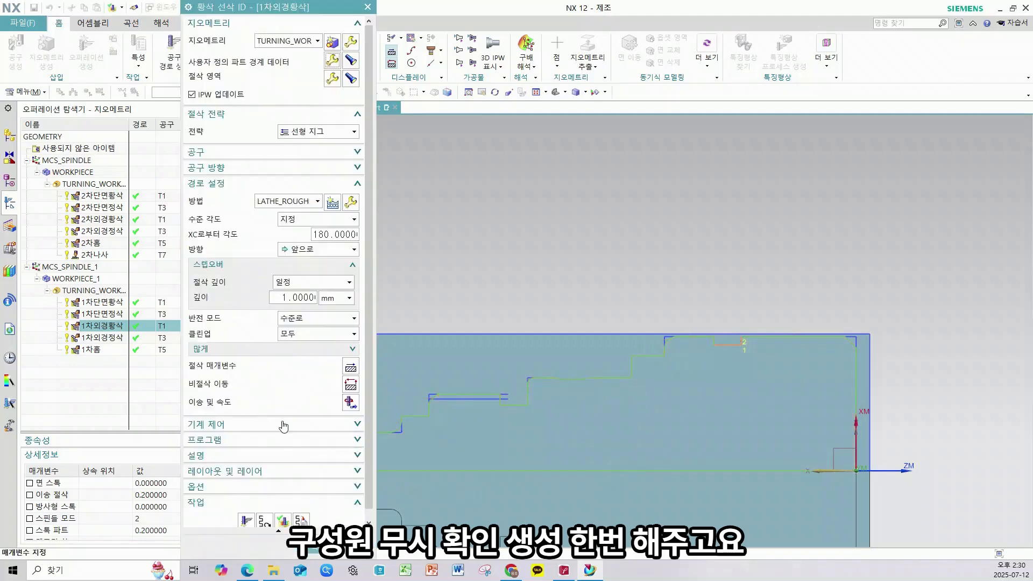
pyautogui.click(246, 521)
pyautogui.click(318, 545)
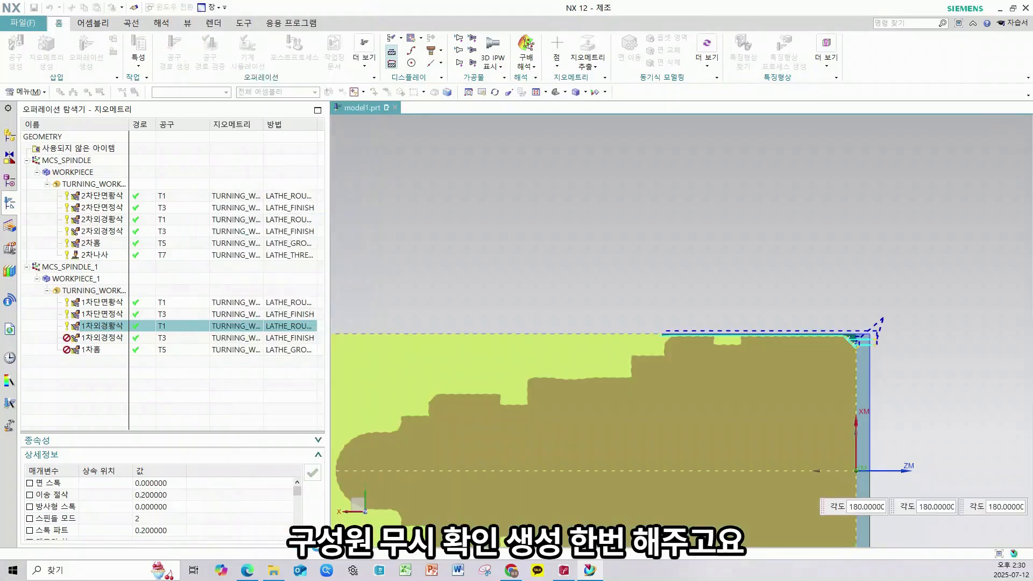
# Step: Ignore members 22 and 23 at the groove in the custom part boundary data of the 1차외경정삭 operation
pyautogui.click(106, 338)
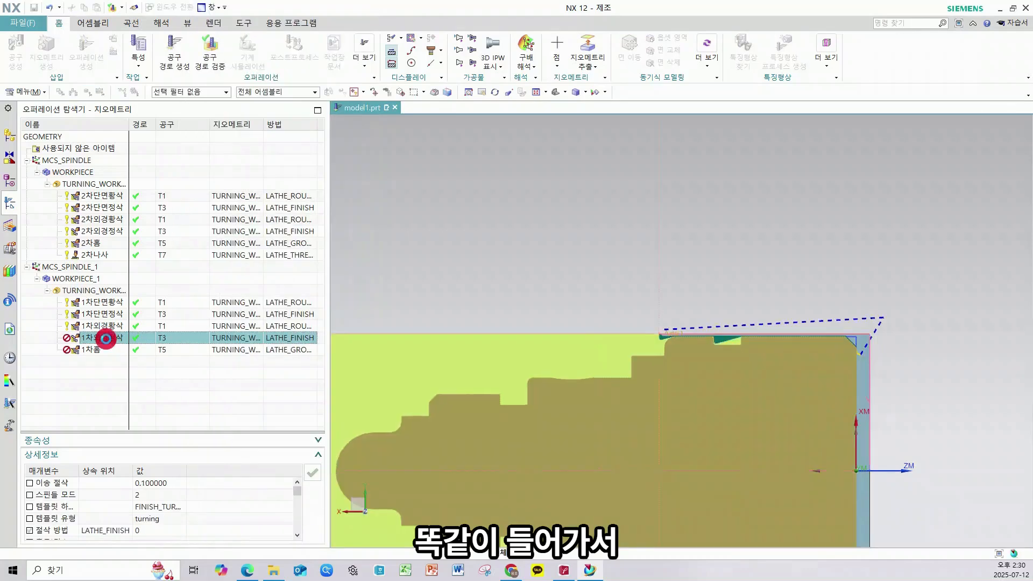
pyautogui.doubleClick(106, 338)
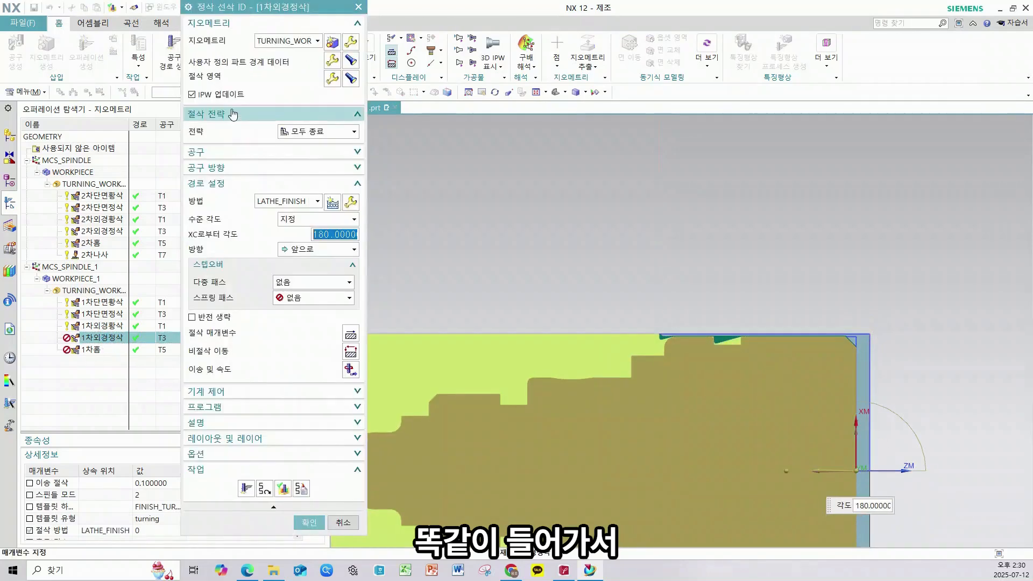
pyautogui.click(333, 60)
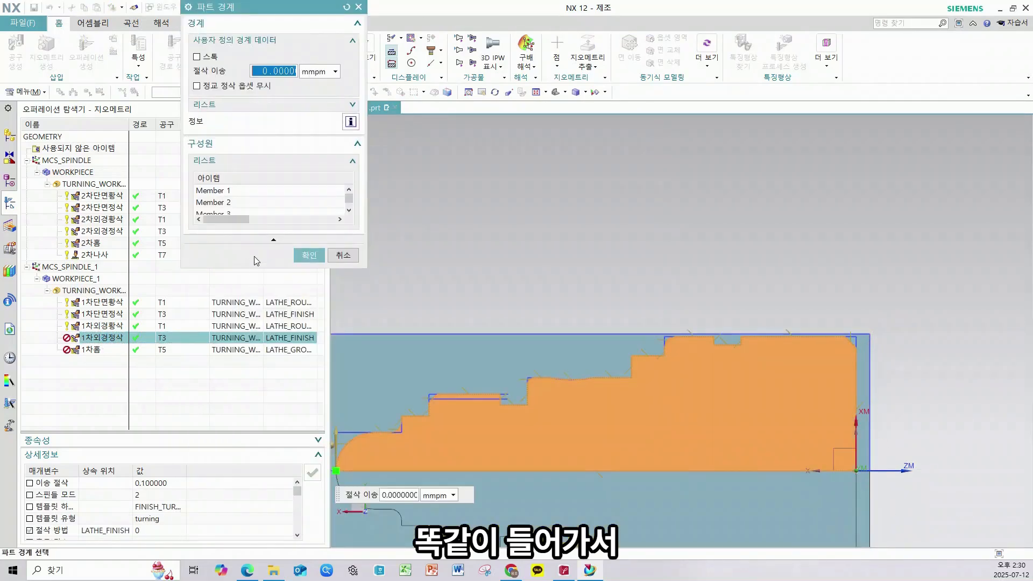
pyautogui.moveTo(251, 268); pyautogui.dragTo(259, 515)
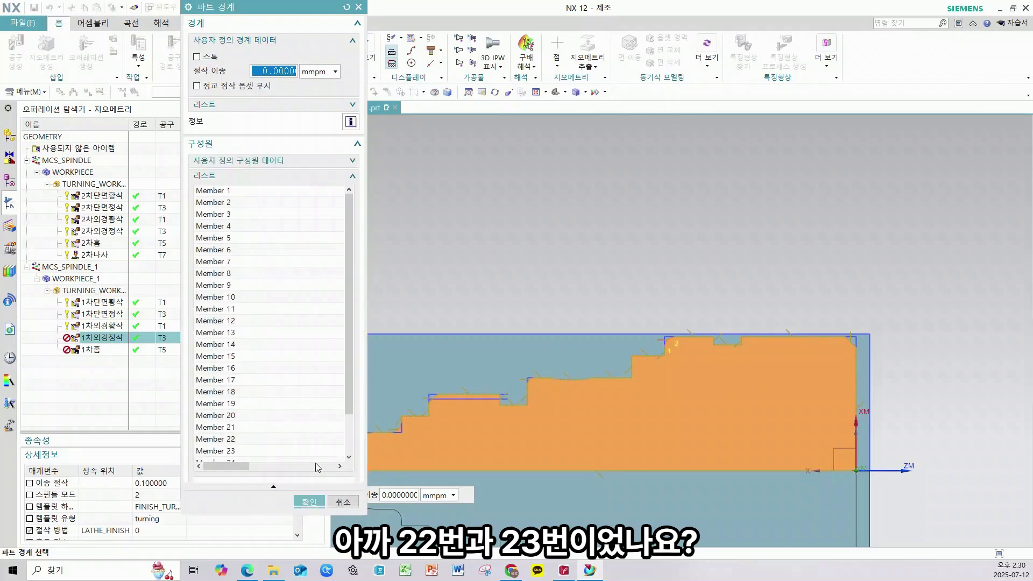
pyautogui.press('Down')
pyautogui.press('Down')
pyautogui.press('Down')
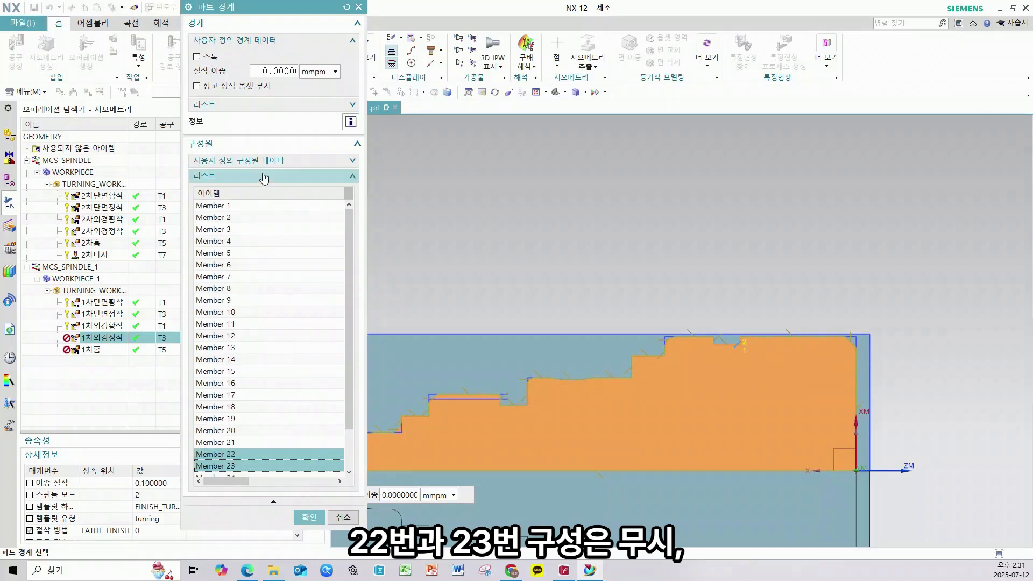
pyautogui.click(323, 161)
pyautogui.click(215, 192)
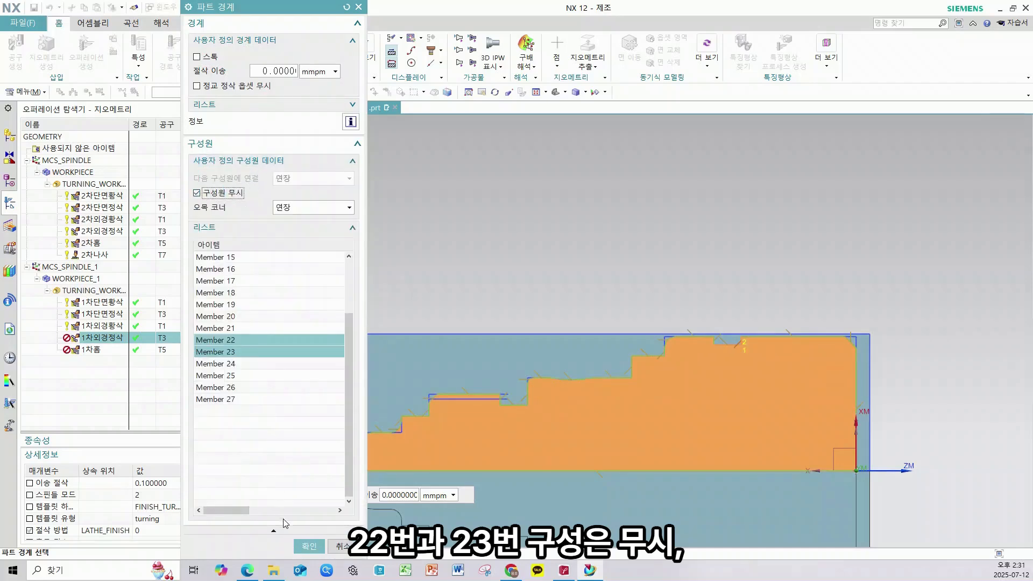
pyautogui.click(306, 546)
# Step: Regenerate the tool paths of the 1차외경정삭 and 1차홈 operations
pyautogui.click(246, 488)
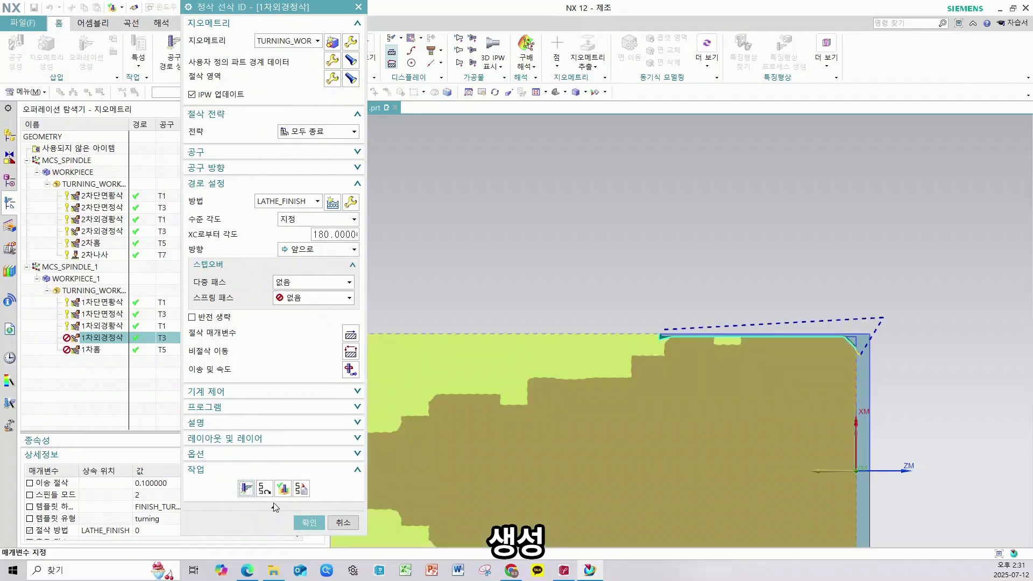
pyautogui.click(309, 522)
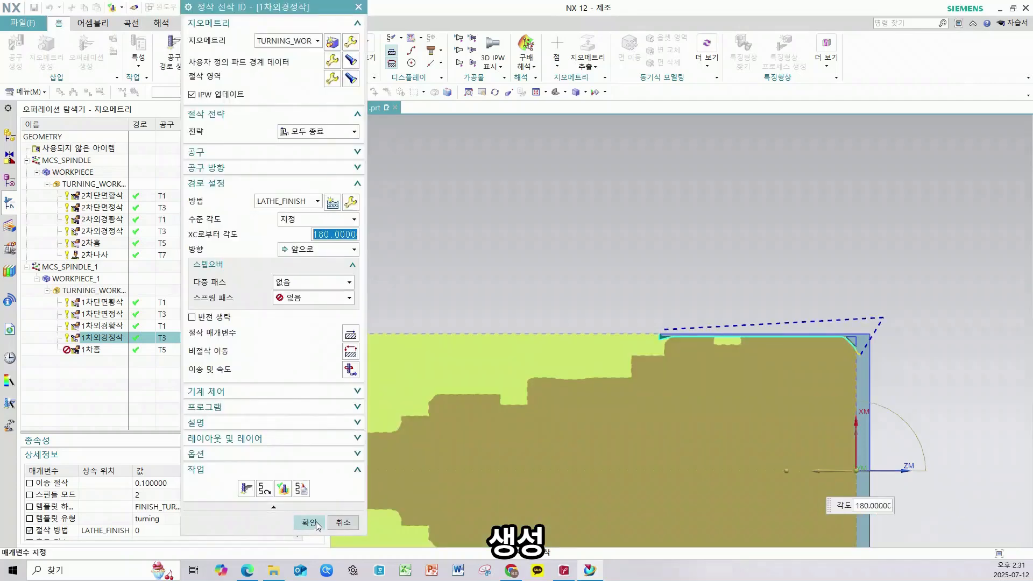
pyautogui.click(316, 524)
pyautogui.click(99, 351)
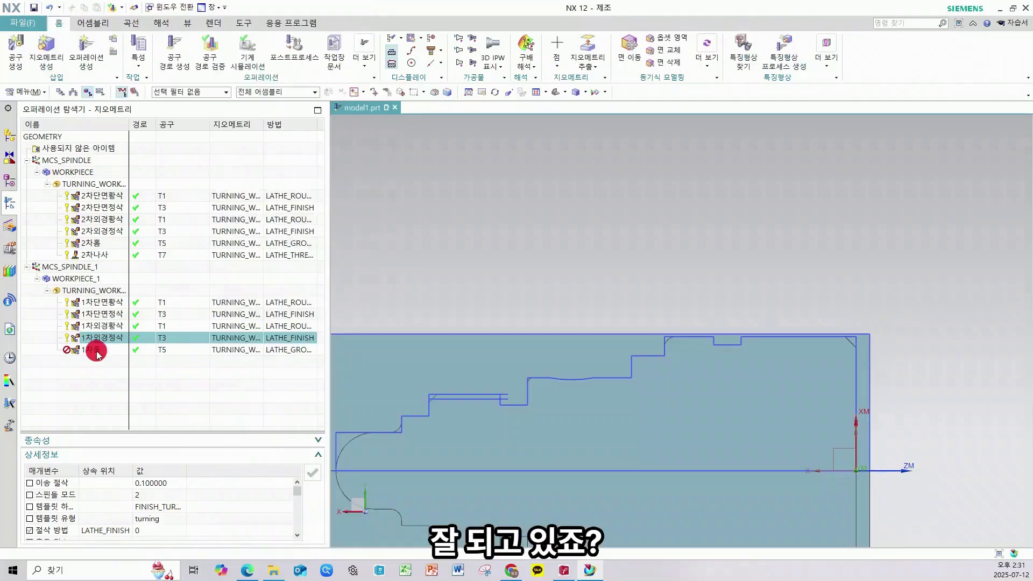
pyautogui.click(169, 69)
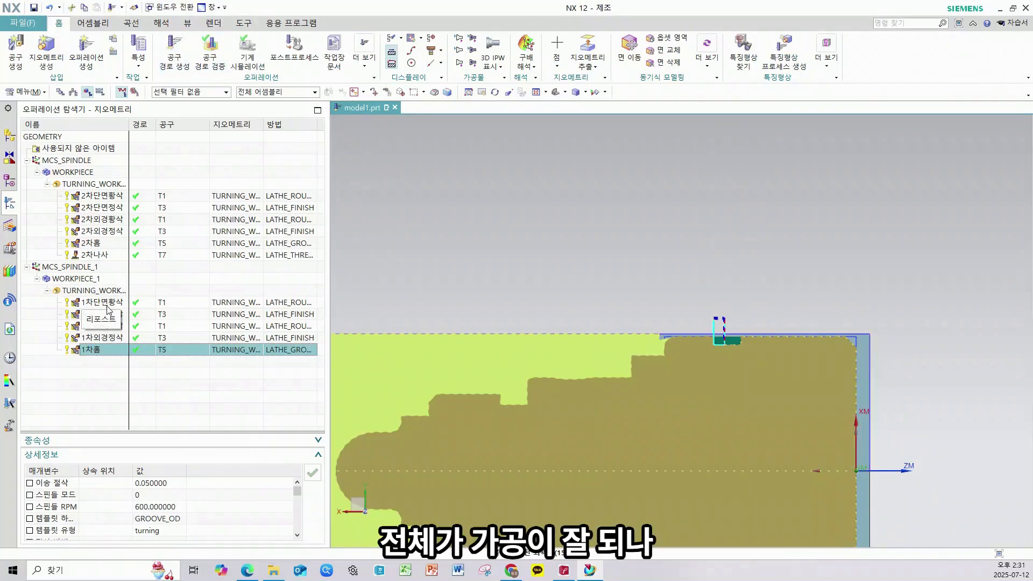
# Step: Switch the operation navigator to the program order view and expand PROGRAM
pyautogui.rightClick(64, 374)
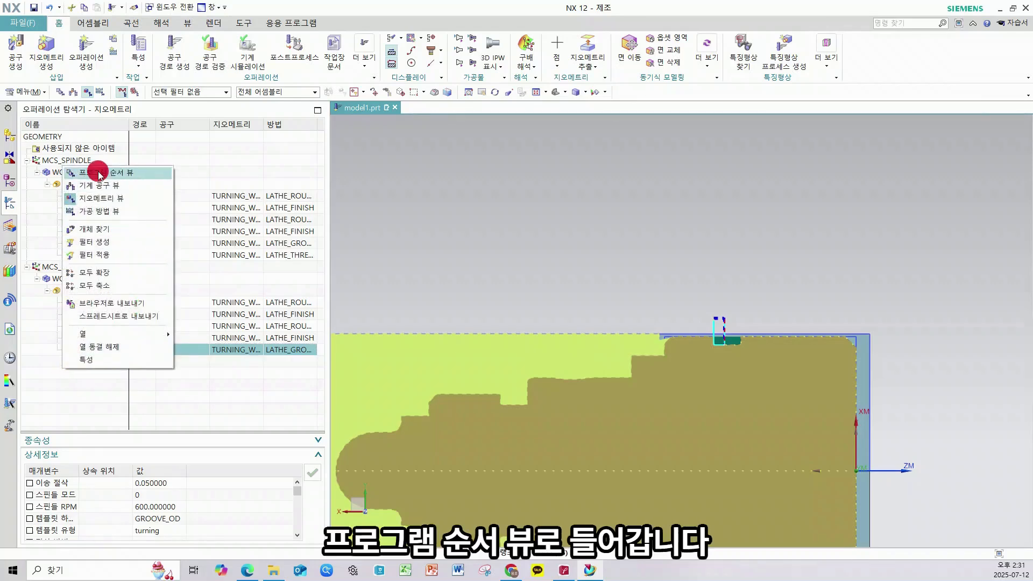
pyautogui.click(100, 174)
pyautogui.click(27, 149)
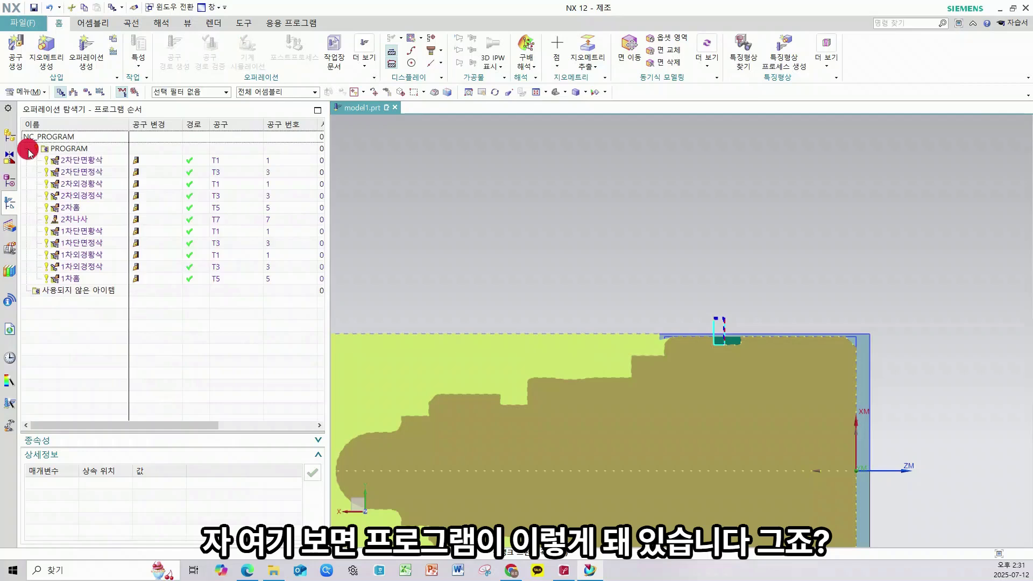
# Step: Move the five first-side operations, 1차단면황삭 through 1차홈, ahead of the second-side operations inside PROGRAM
pyautogui.click(86, 161)
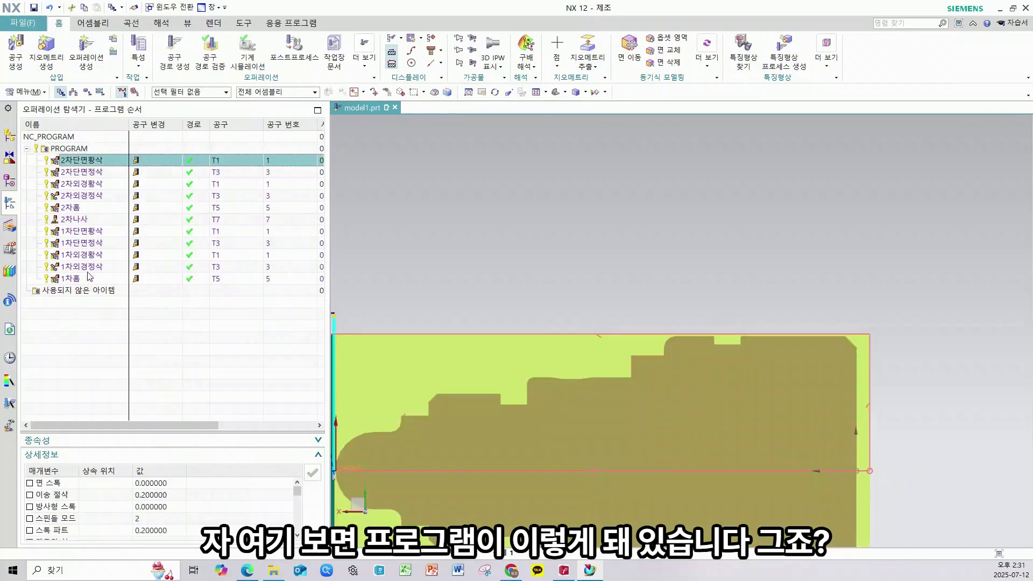
pyautogui.click(90, 277)
pyautogui.click(98, 232)
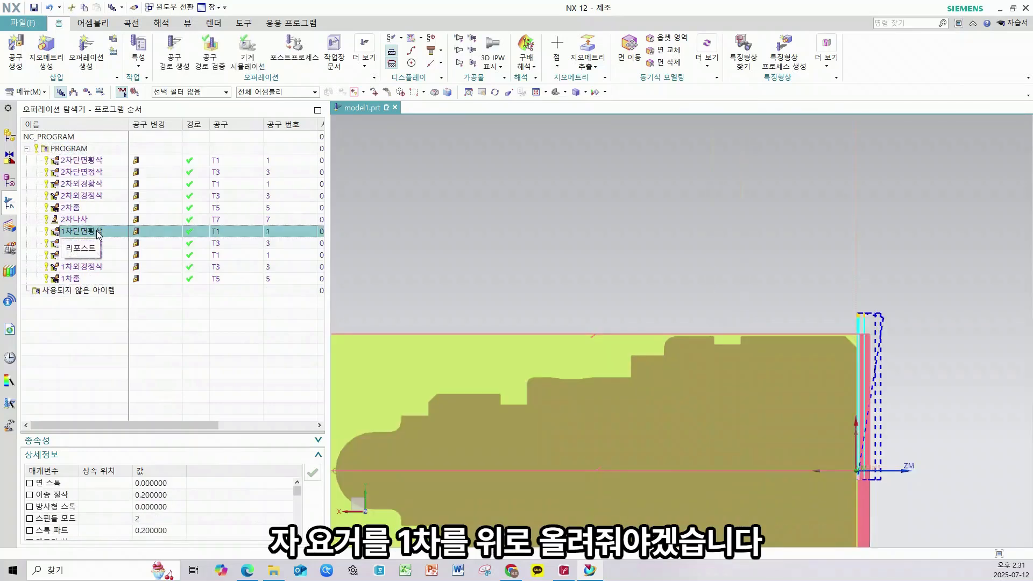
pyautogui.keyDown('shift'); pyautogui.click(82, 278); pyautogui.keyUp('shift')
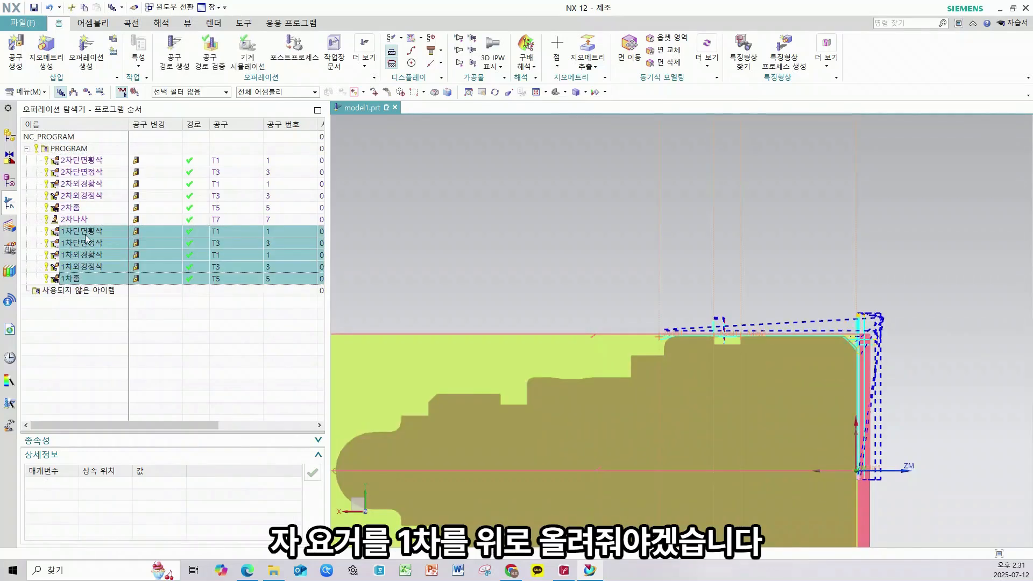
pyautogui.moveTo(86, 233); pyautogui.dragTo(86, 151)
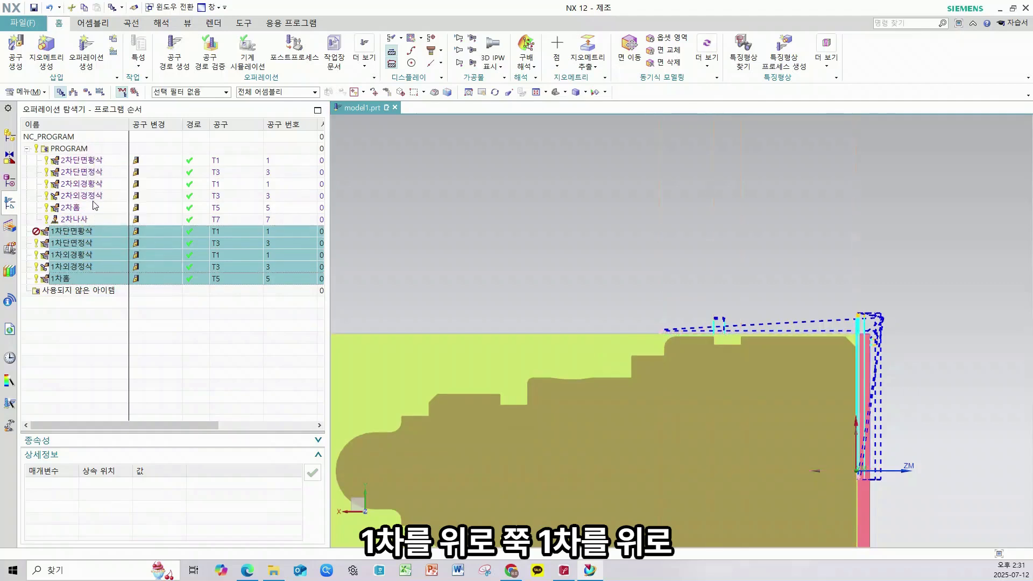
pyautogui.moveTo(92, 234); pyautogui.dragTo(98, 162)
pyautogui.click(97, 232)
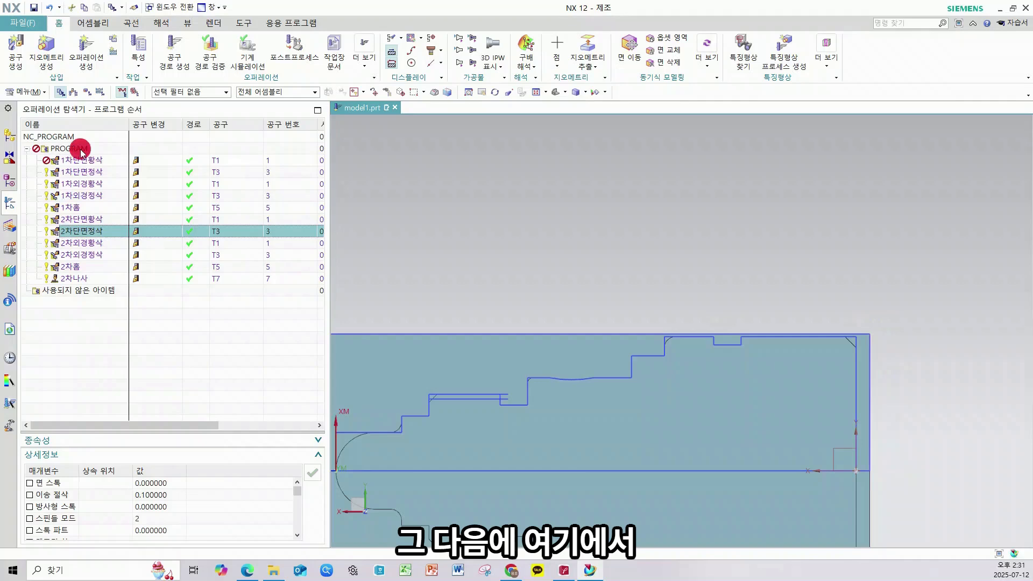
# Step: Generate the tool paths for all operations in PROGRAM and accept them
pyautogui.click(95, 150)
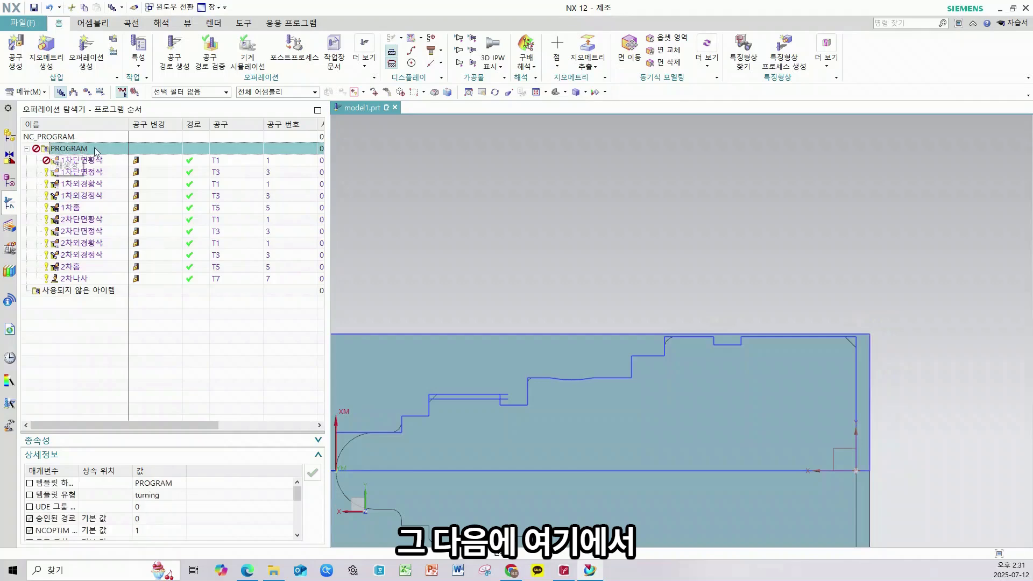
pyautogui.click(174, 66)
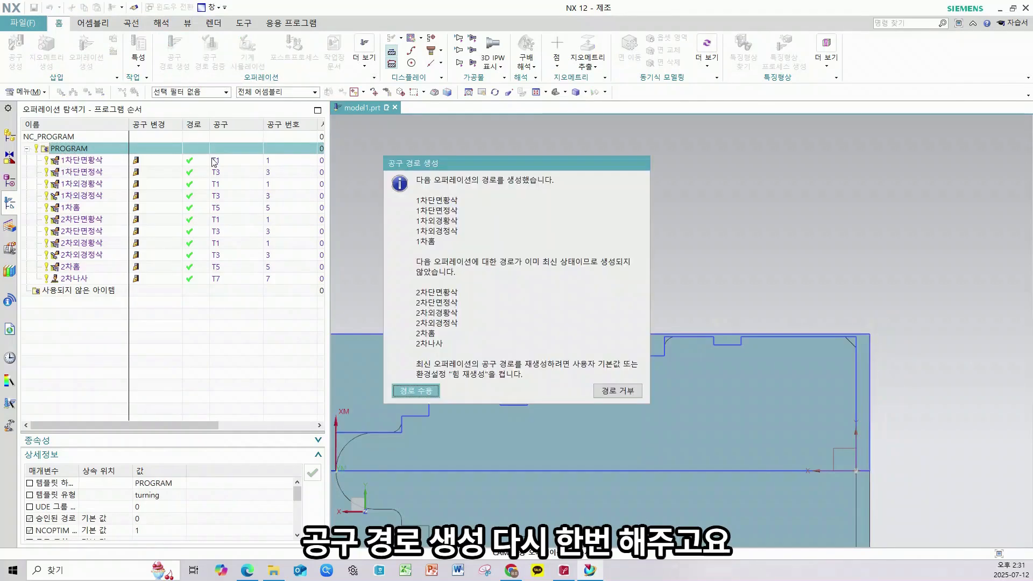
pyautogui.click(414, 391)
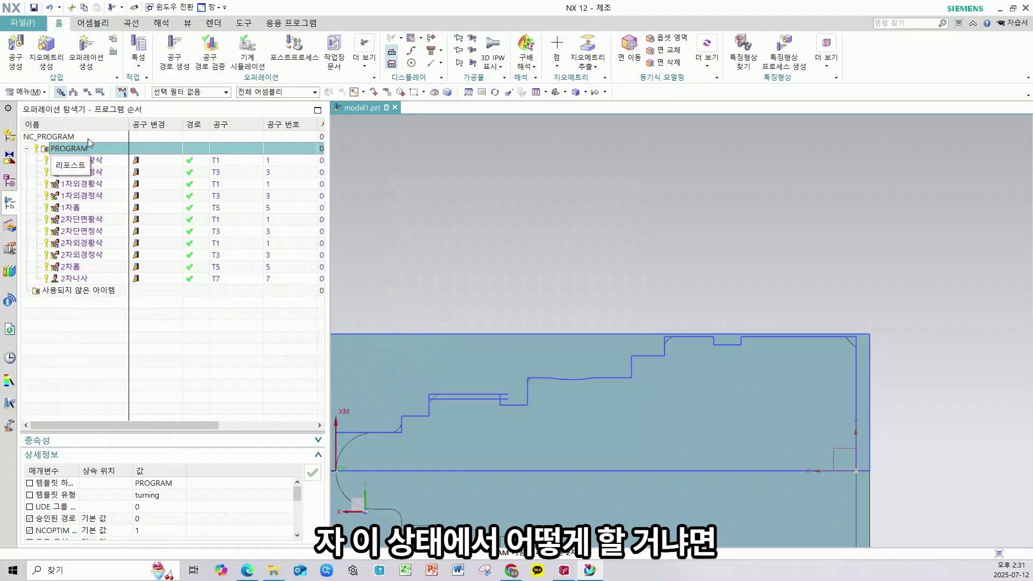
# Step: Start postprocessing PROGRAM and load the my_fanuc_lathe_mm_2axis postprocessor from the folder of the same name on the desktop
pyautogui.click(294, 51)
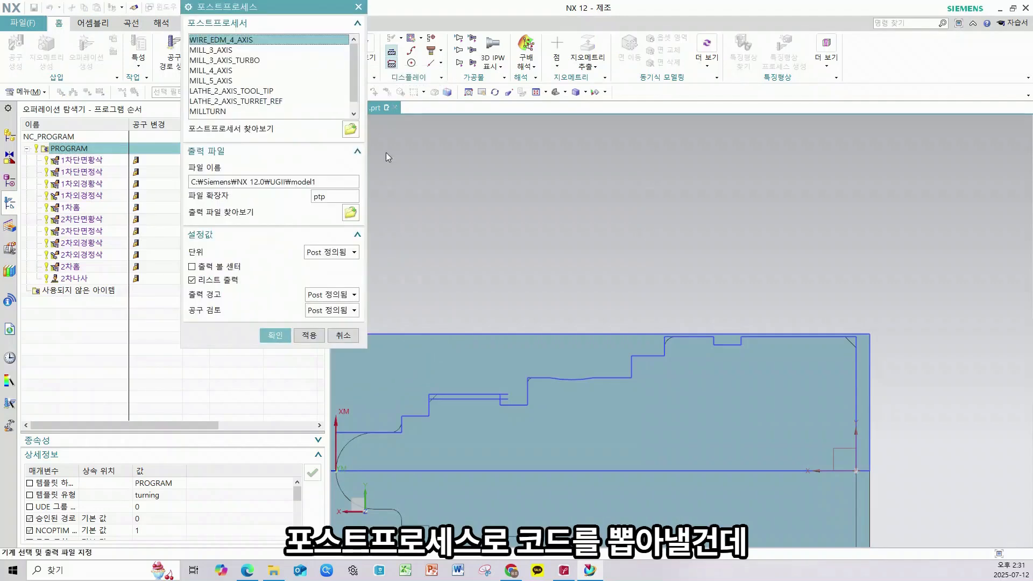
pyautogui.scroll(-1, 255, 84)
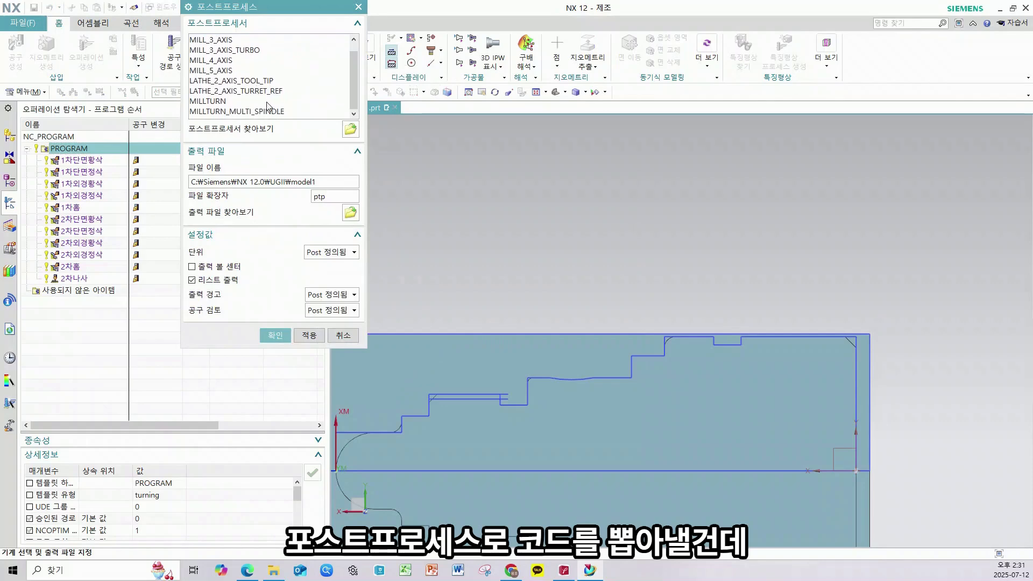
pyautogui.click(351, 130)
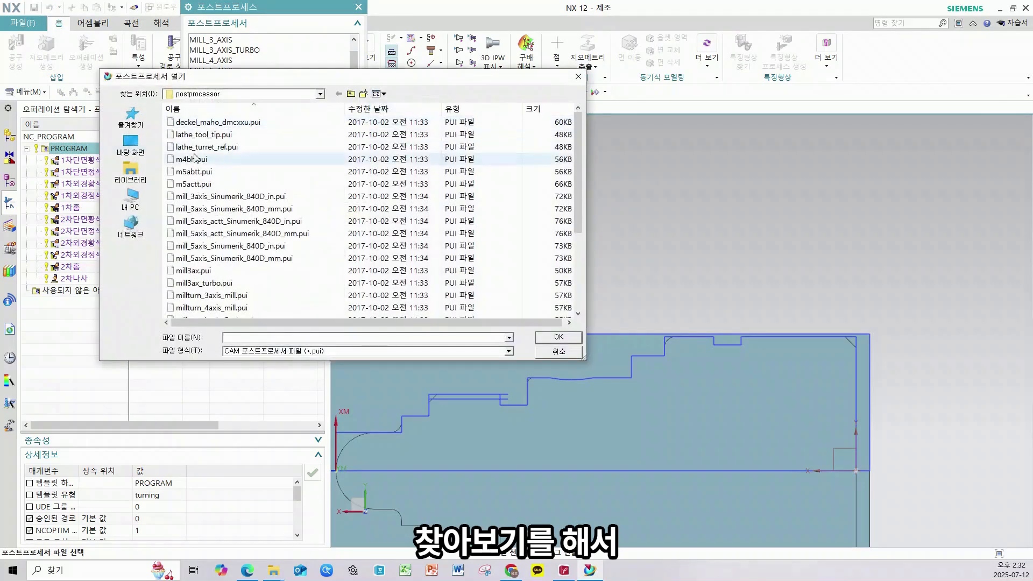
pyautogui.click(137, 148)
pyautogui.scroll(-1, 327, 230)
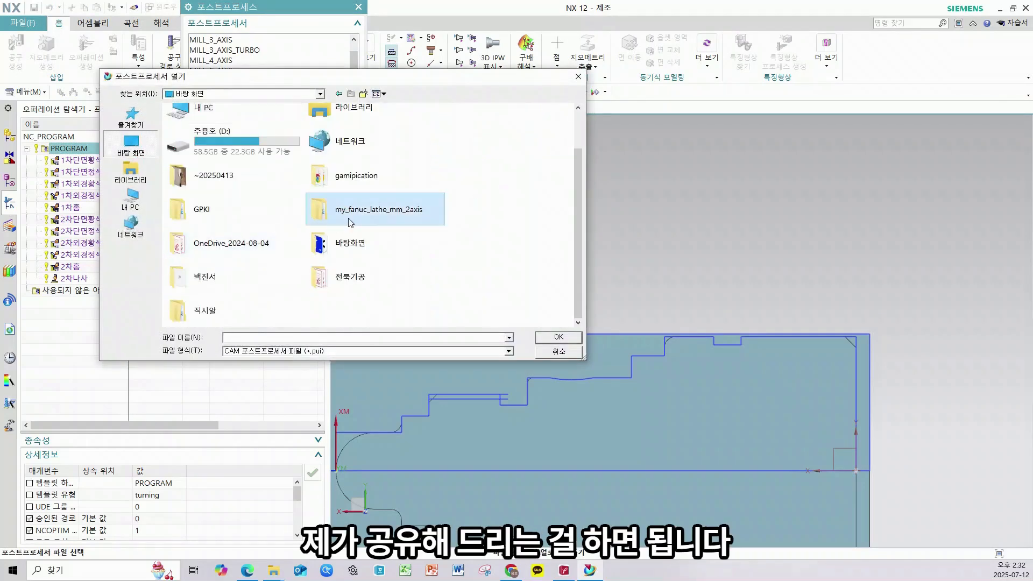
pyautogui.doubleClick(350, 220)
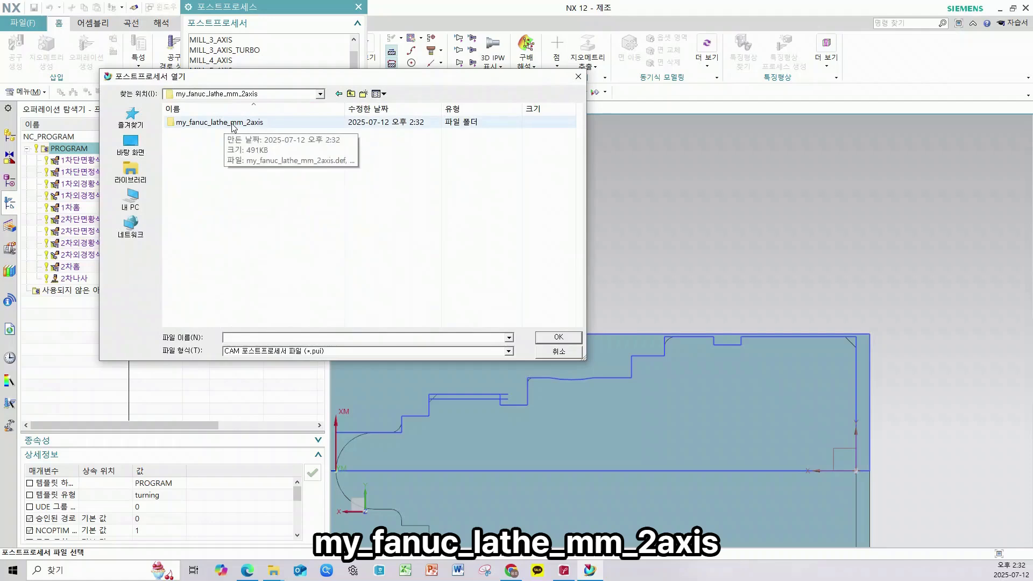
pyautogui.doubleClick(249, 125)
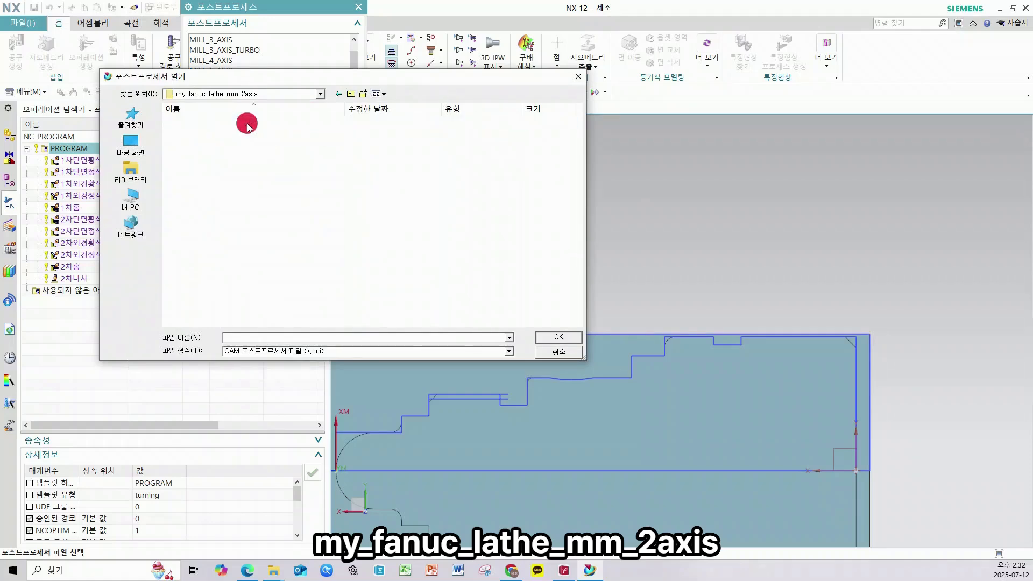
pyautogui.doubleClick(220, 123)
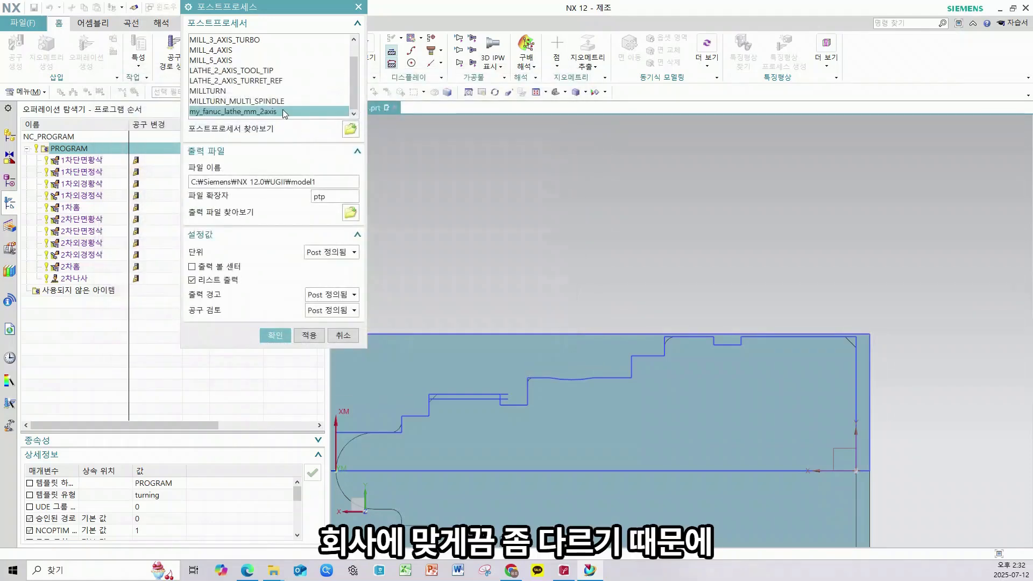
# Step: Set the output file extension to NC and the units to metric/part, and generate the NC code
pyautogui.doubleClick(320, 197)
pyautogui.press('BackSpace')
pyautogui.write('N')
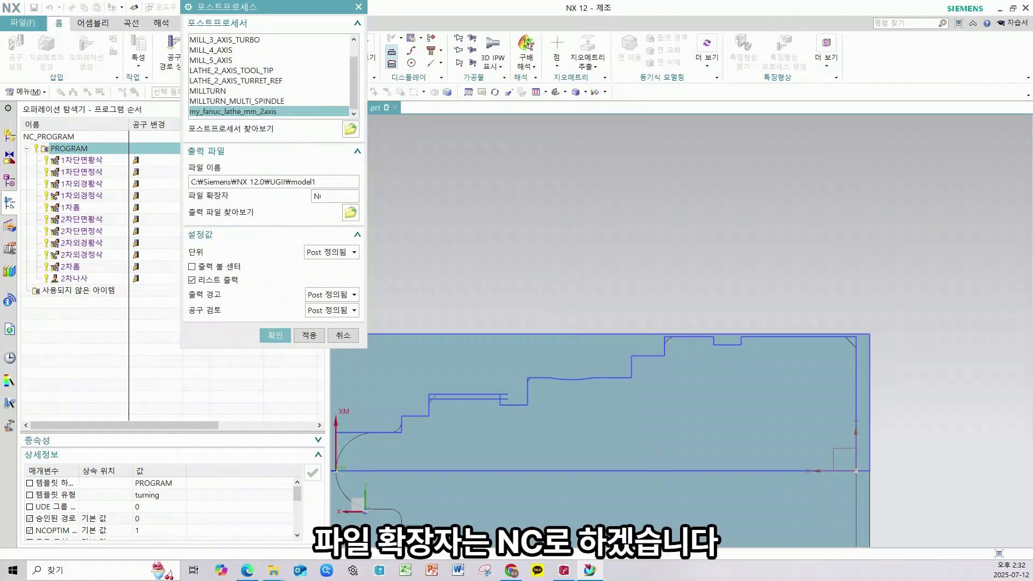
pyautogui.write('C')
pyautogui.click(329, 252)
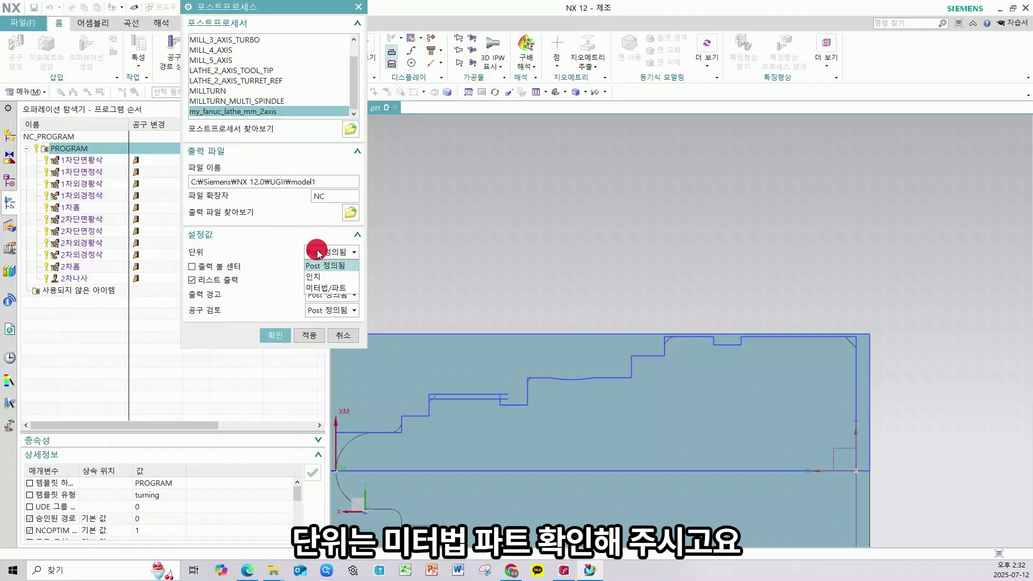
pyautogui.click(327, 287)
pyautogui.click(274, 333)
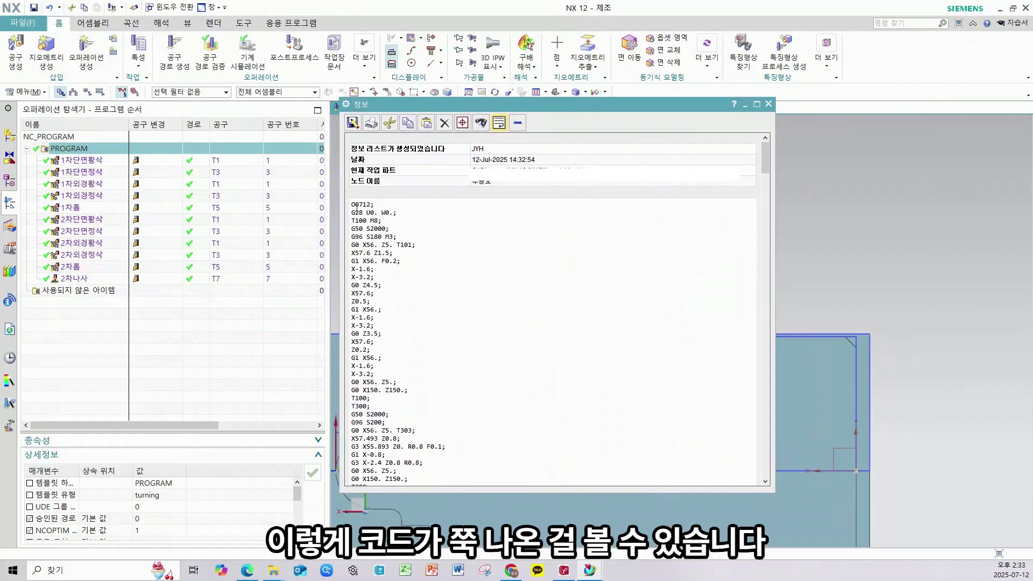
# Step: Save the listed NC code to the desktop as a text document named O0001
pyautogui.moveTo(351, 203); pyautogui.dragTo(439, 455)
pyautogui.click(448, 372)
pyautogui.click(353, 123)
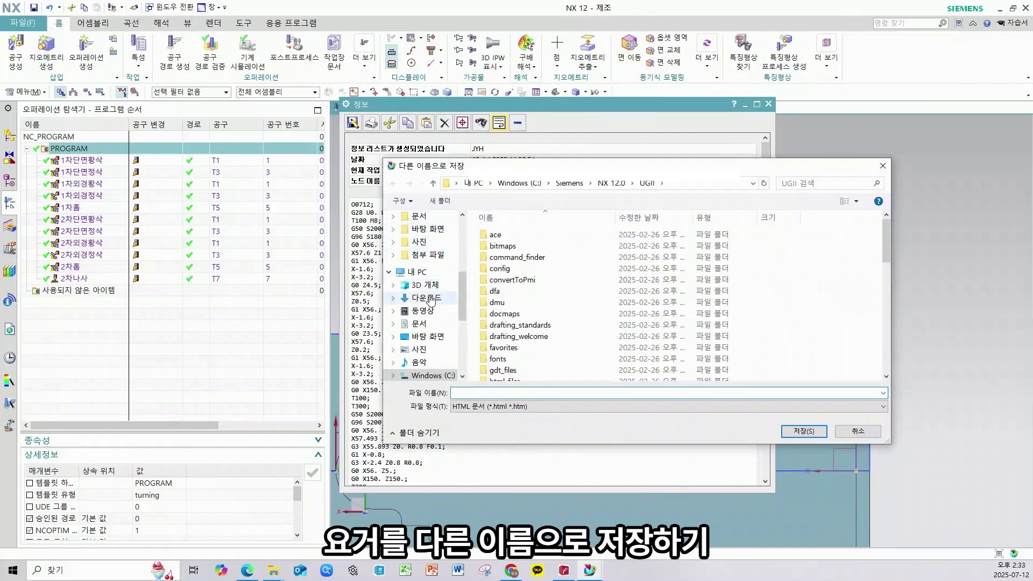
pyautogui.click(427, 336)
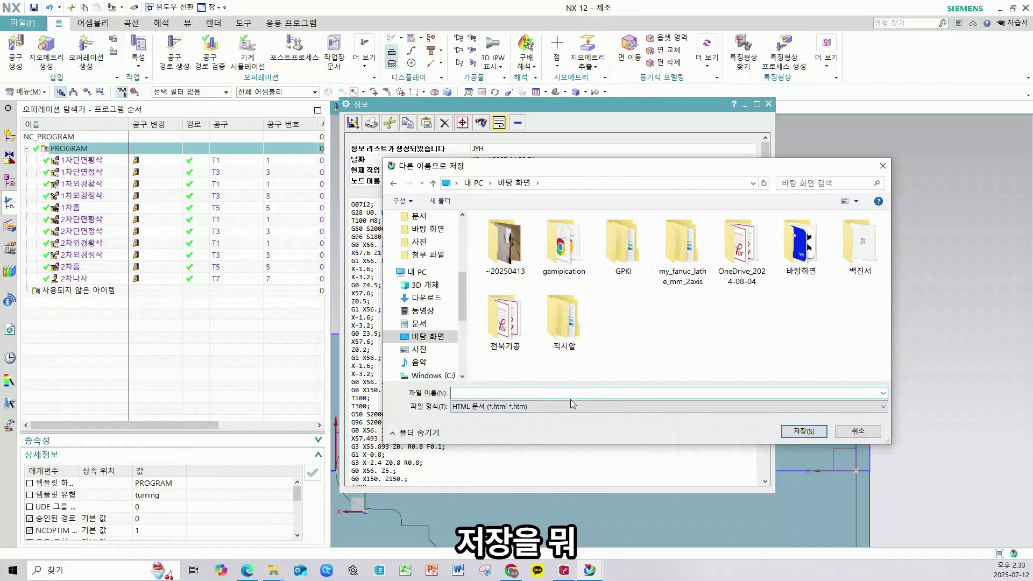
pyautogui.write('O00')
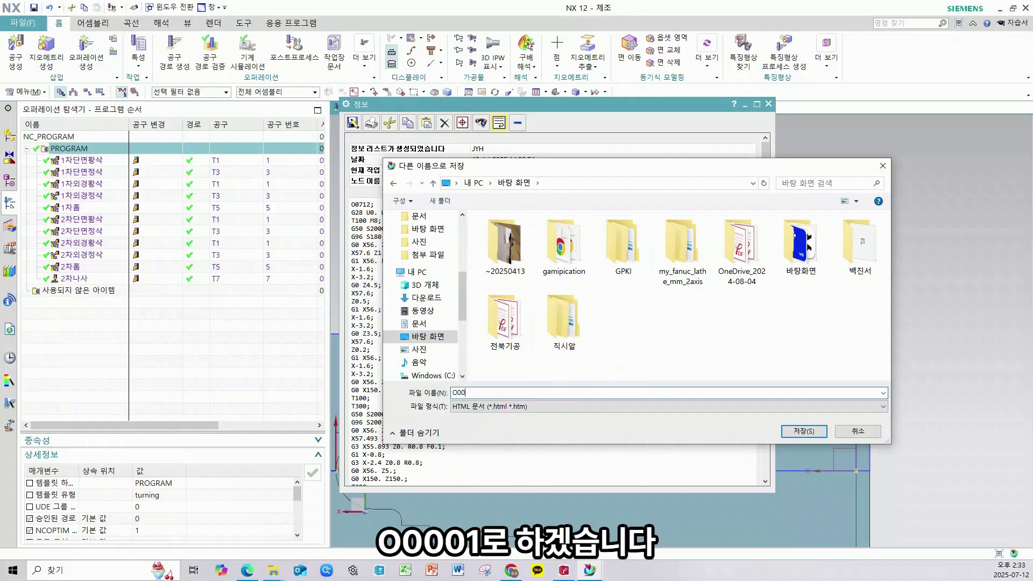
pyautogui.write('01')
pyautogui.click(519, 406)
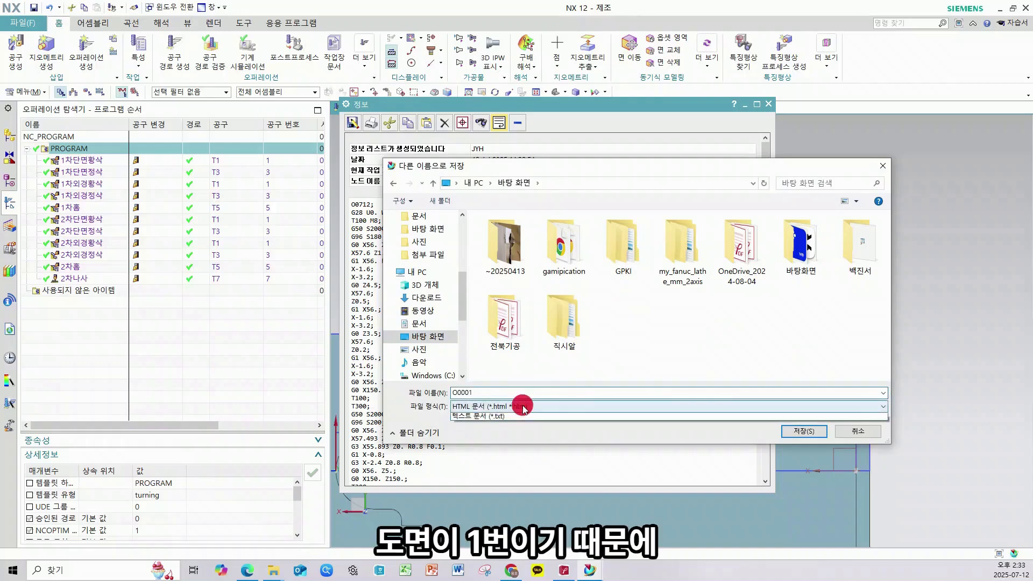
pyautogui.click(508, 424)
pyautogui.click(802, 432)
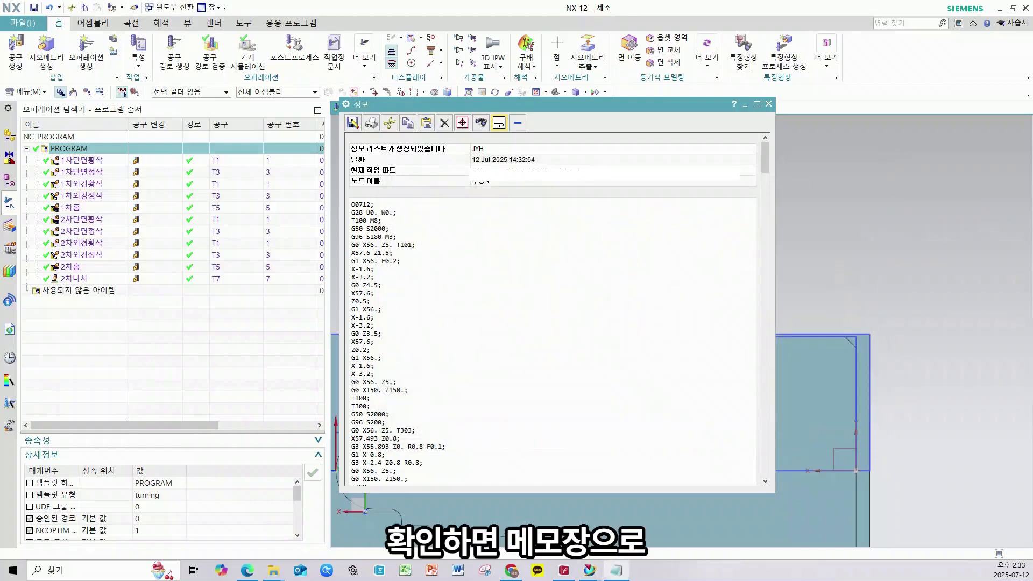
# Step: Delete the information header lines and the blank line above O0712 in the O0001 text file
pyautogui.moveTo(429, 78); pyautogui.dragTo(402, 115)
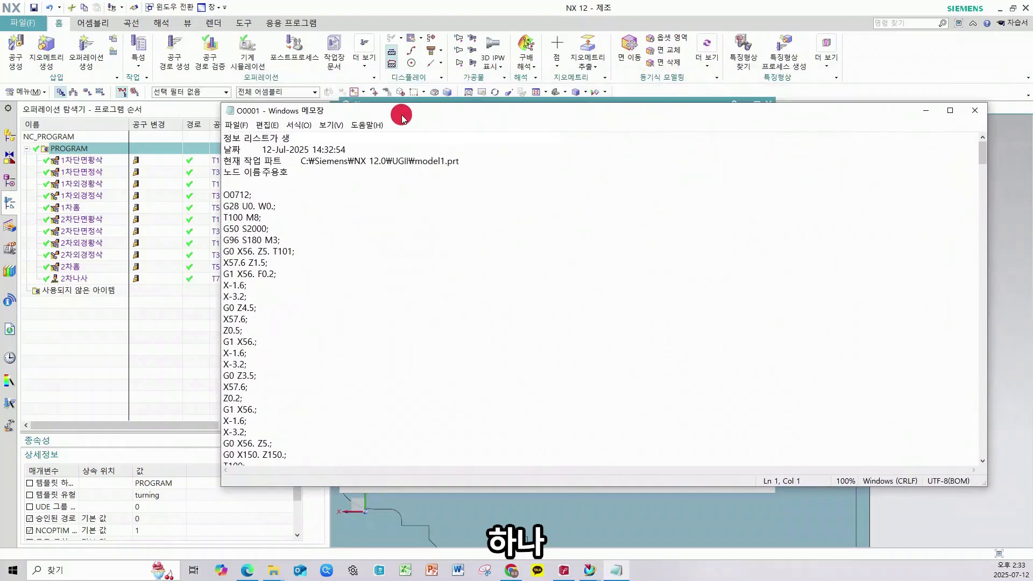
pyautogui.doubleClick(407, 113)
pyautogui.click(115, 86)
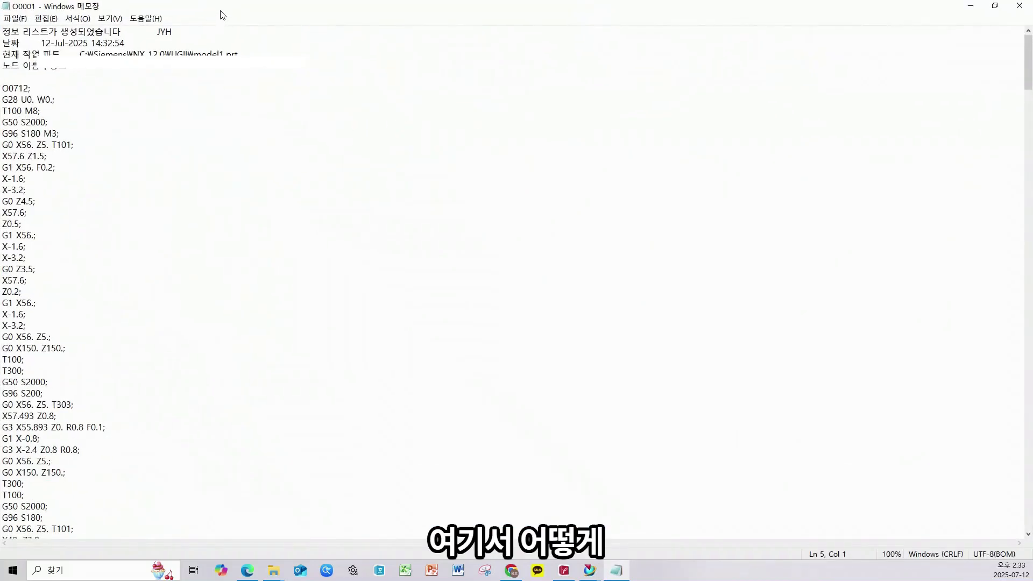
pyautogui.doubleClick(225, 13)
pyautogui.moveTo(291, 173); pyautogui.dragTo(179, 140)
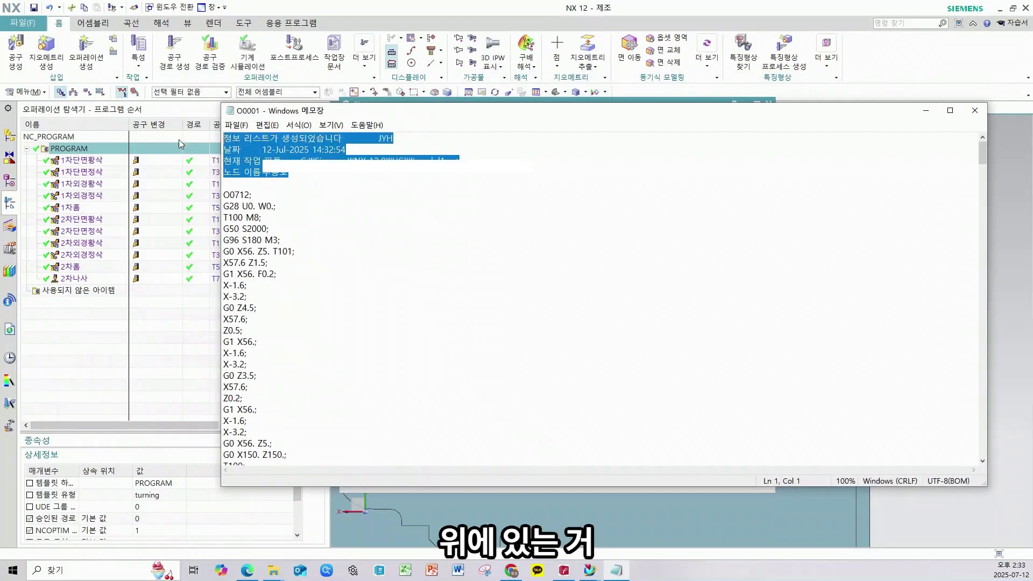
pyautogui.press('Delete')
pyautogui.press('Delete')
pyautogui.press('Delete')
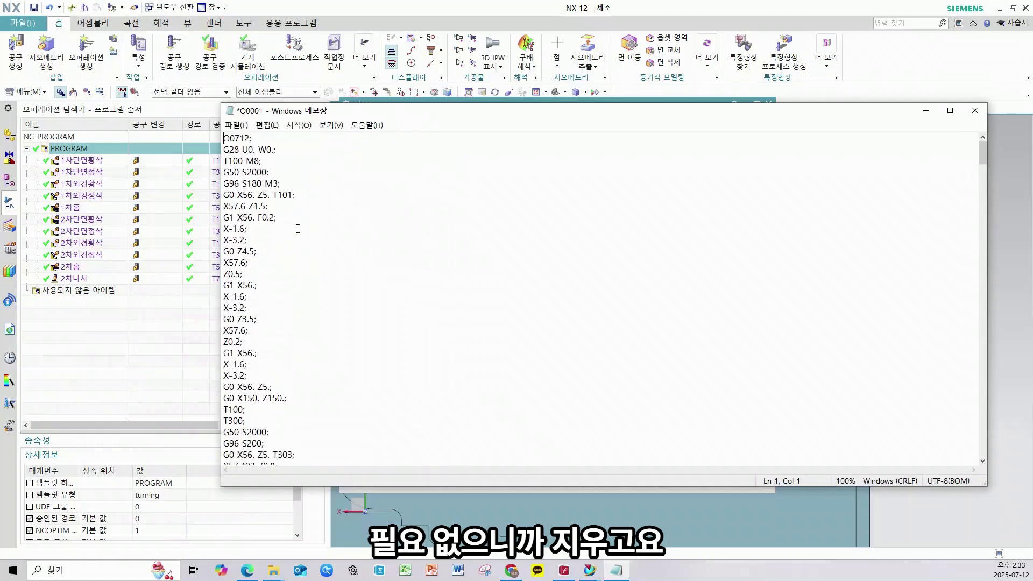
# Step: Insert a new first line containing % above the O0712 program number
pyautogui.press('Return')
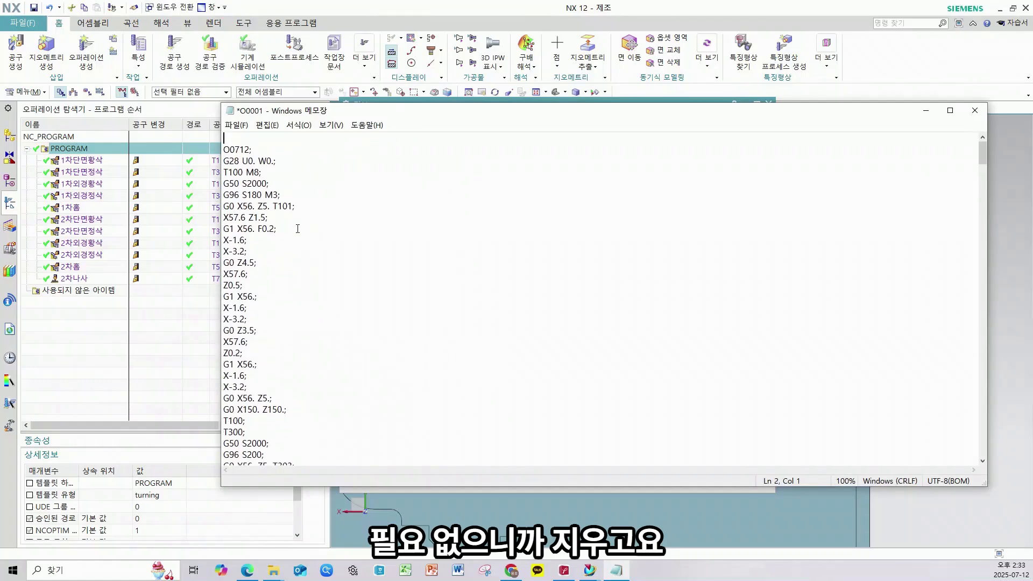
pyautogui.press('Up')
pyautogui.click(344, 214)
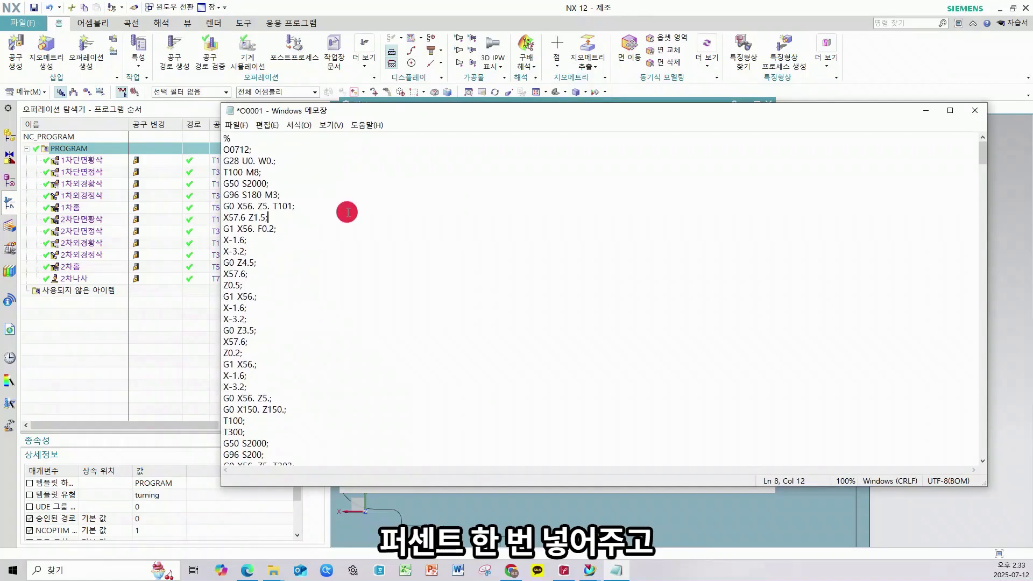
# Step: Search the NC code for T500 to locate where the first-side grooving ends and the second-side code begins
pyautogui.hotkey('ctrl', 'f')
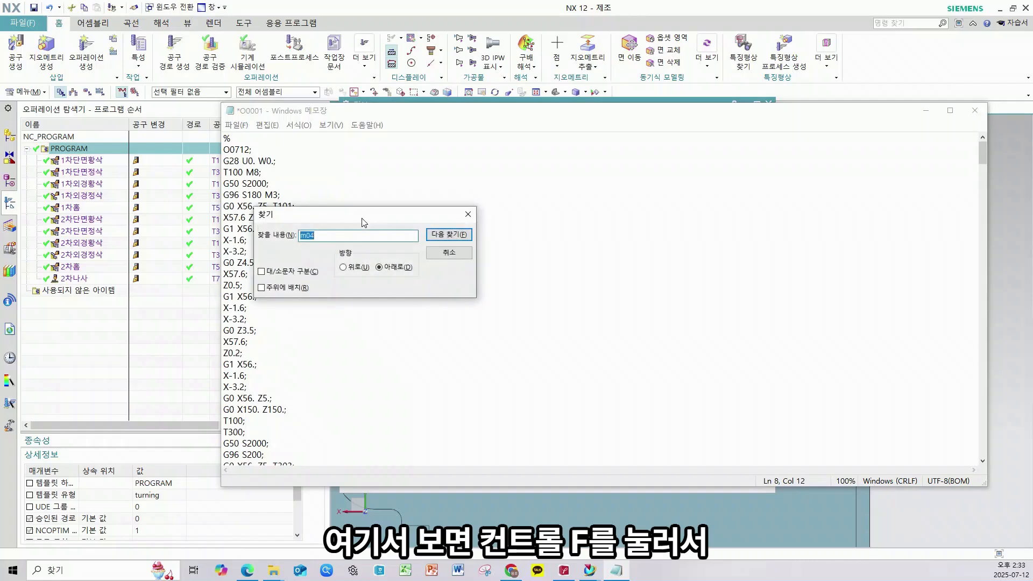
pyautogui.write('T005')
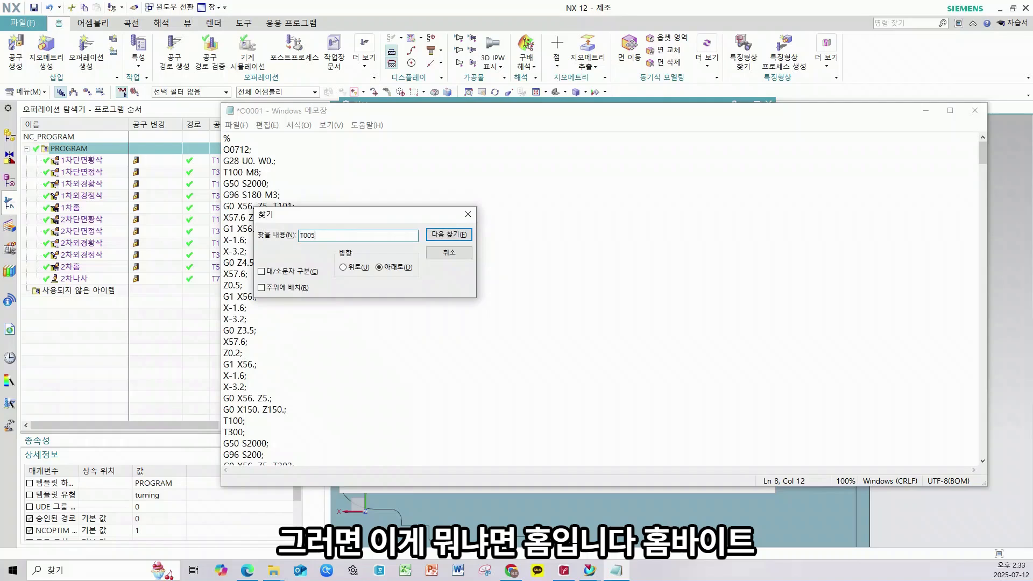
pyautogui.press('Return')
pyautogui.press('Return')
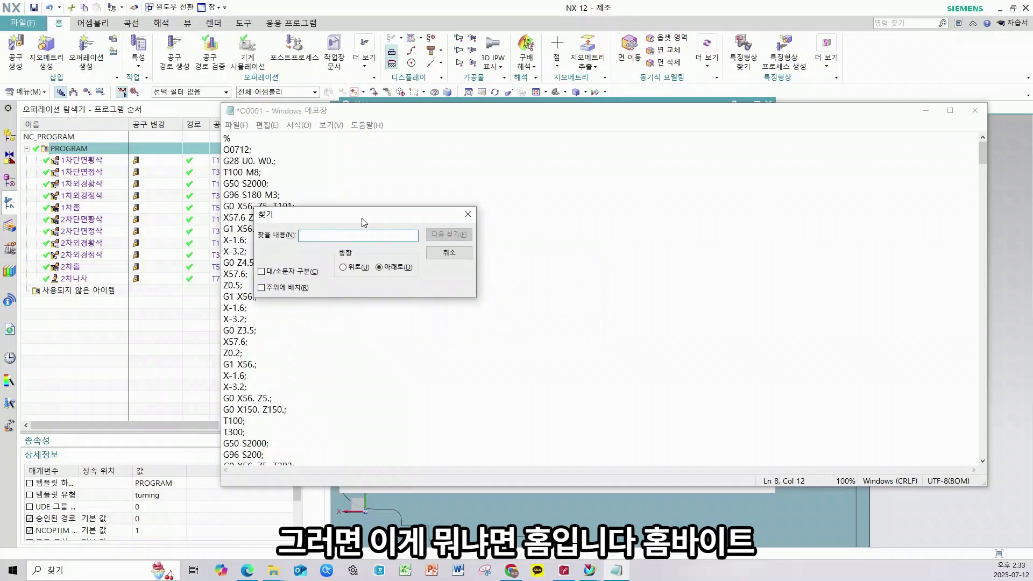
pyautogui.write('T500')
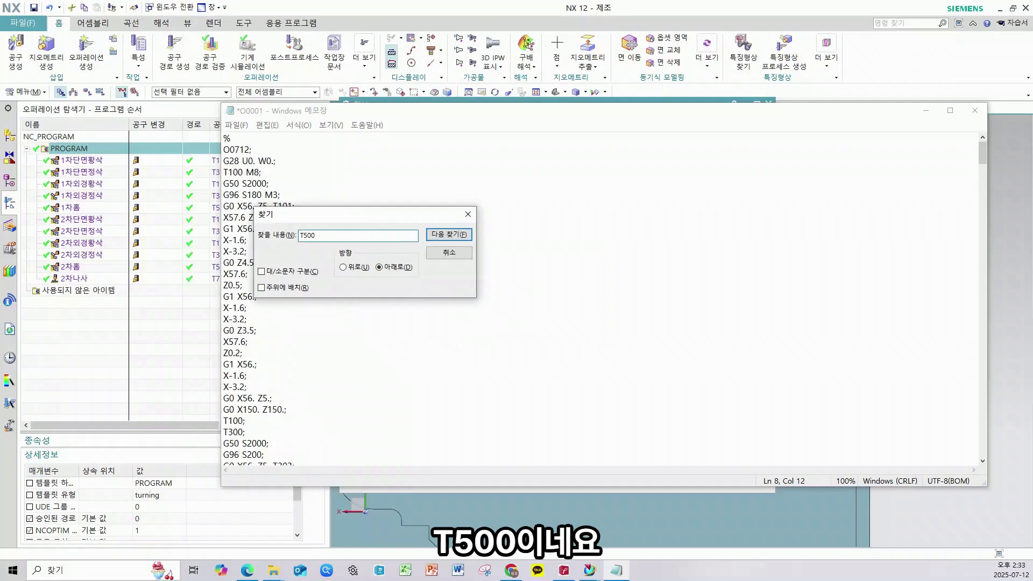
pyautogui.press('Return')
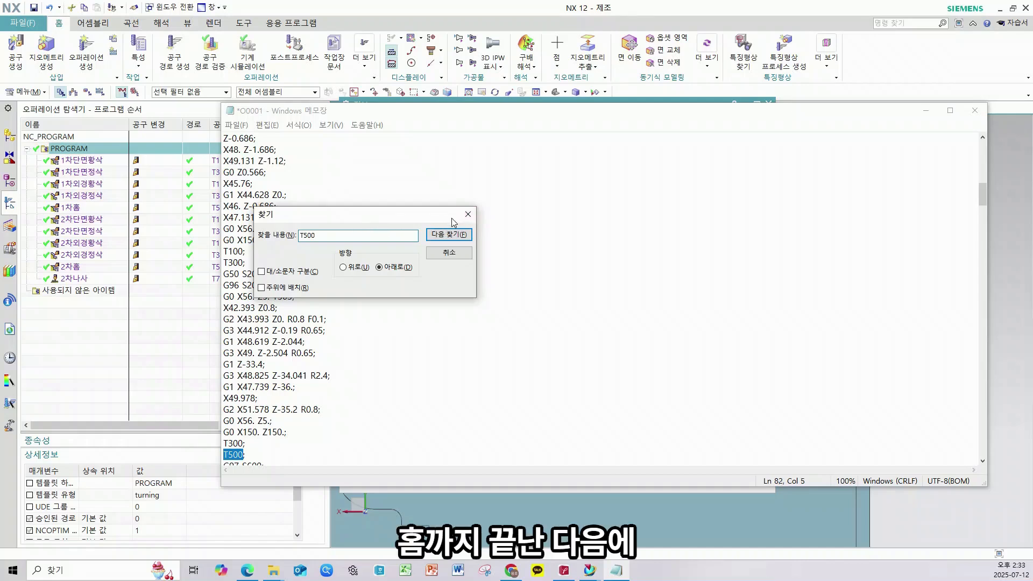
pyautogui.press('Return')
pyautogui.press('Escape')
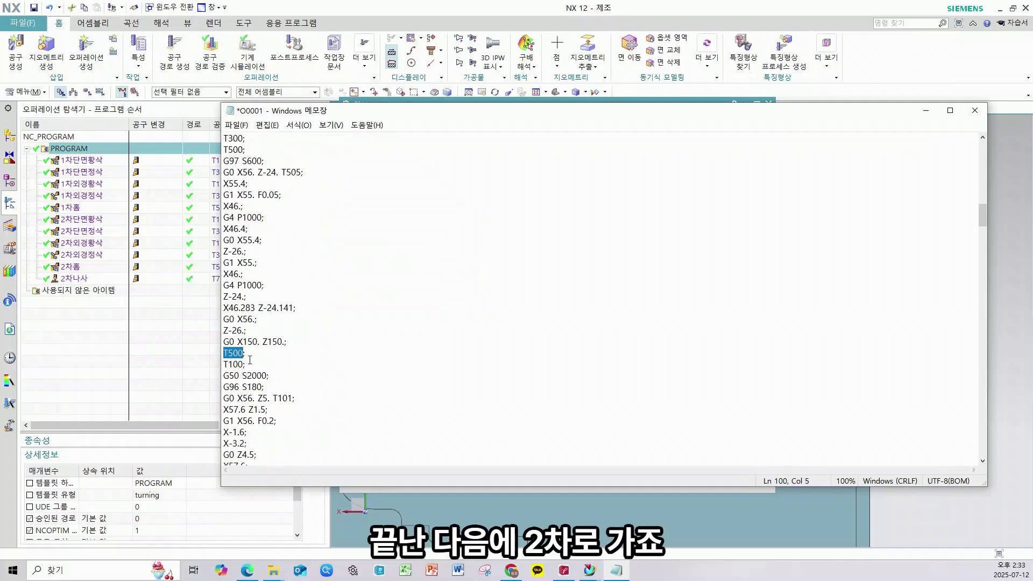
pyautogui.click(249, 366)
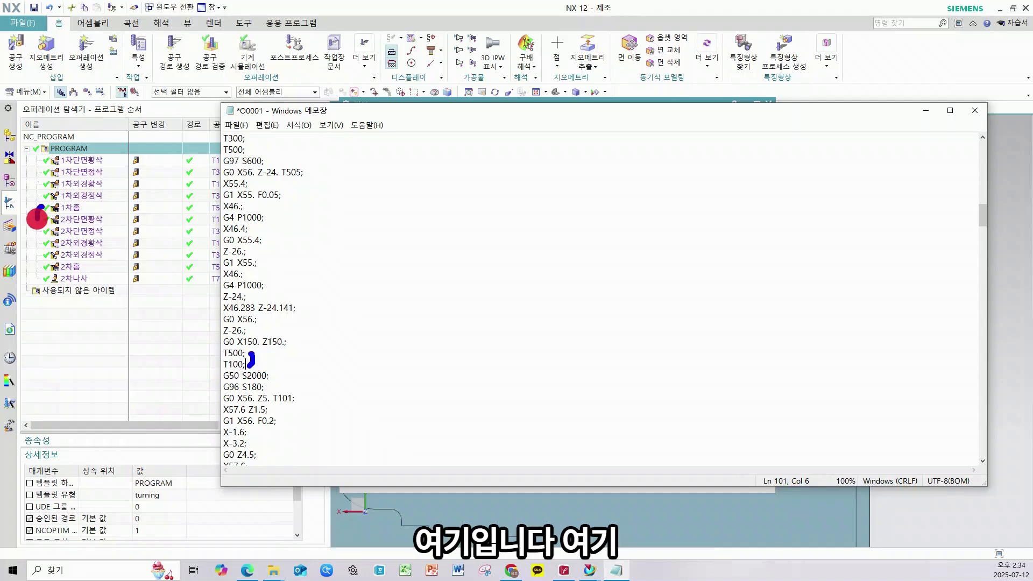
pyautogui.moveTo(41, 158)
pyautogui.mouseDown()
pyautogui.moveTo(24, 167)
pyautogui.moveTo(39, 207)
pyautogui.mouseUp()
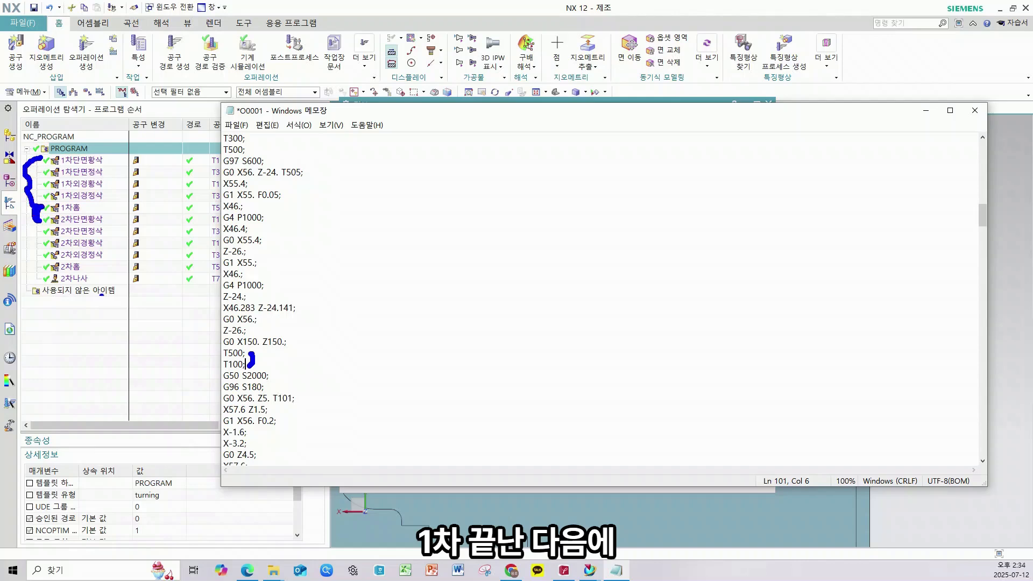
pyautogui.moveTo(127, 300)
pyautogui.mouseDown()
pyautogui.moveTo(157, 346)
pyautogui.moveTo(105, 323)
pyautogui.moveTo(96, 341)
pyautogui.mouseUp()
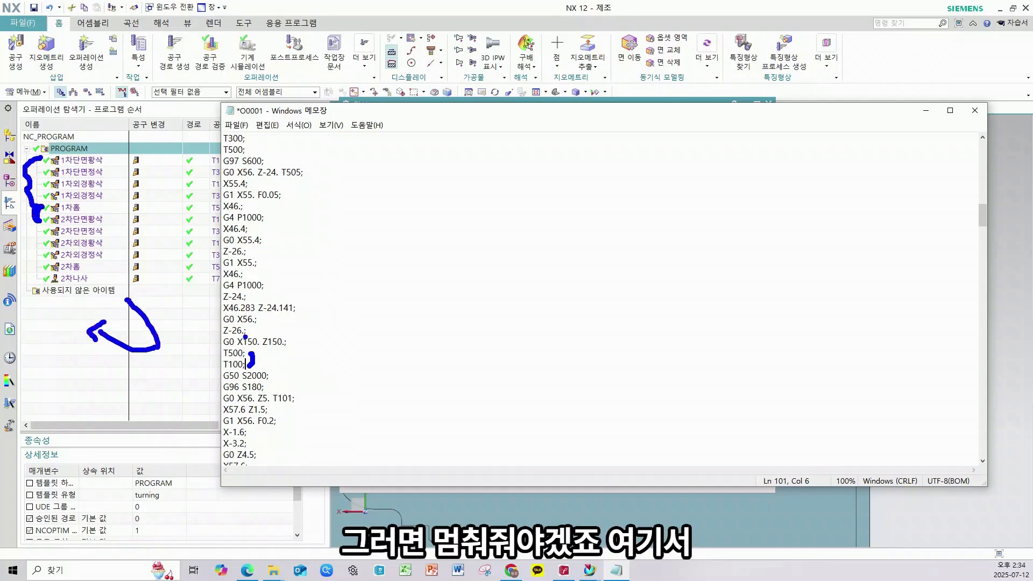
pyautogui.moveTo(245, 337); pyautogui.dragTo(273, 336)
pyautogui.press('Escape')
# Step: Insert the lines M09;, M05; and M00; after T500; at the end of the first-side grooving code
pyautogui.click(250, 355)
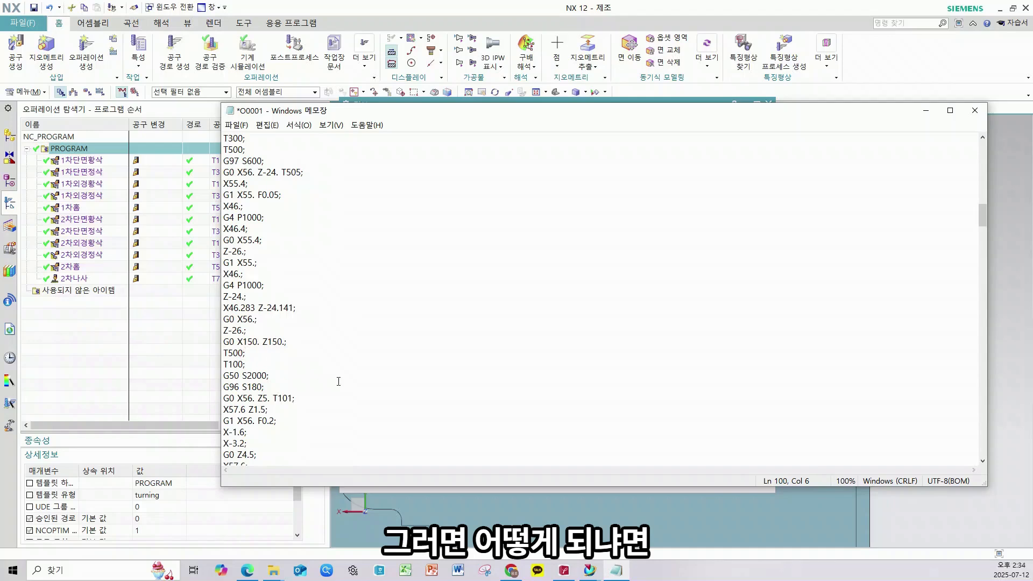
pyautogui.press('Return')
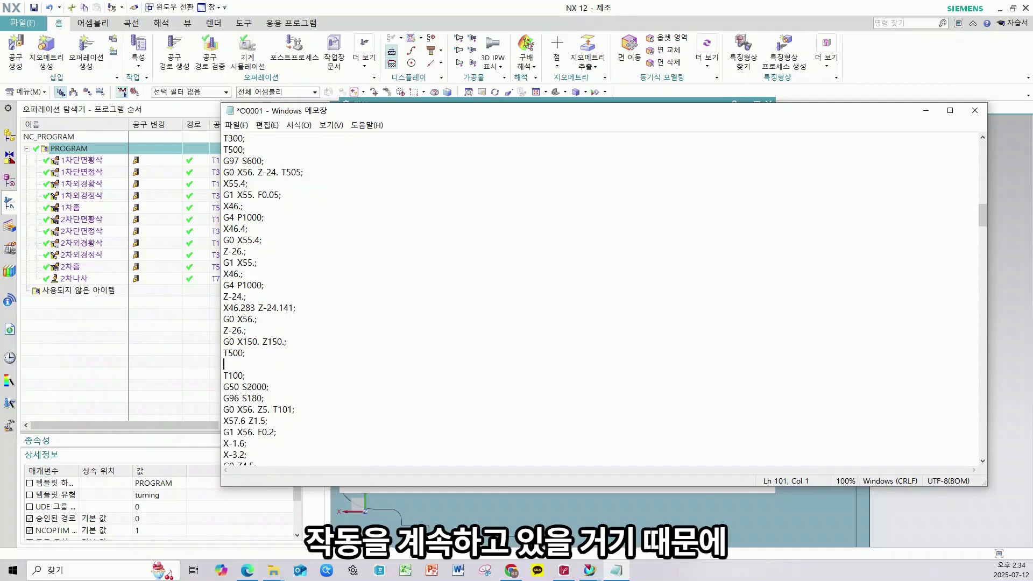
pyautogui.write('M09')
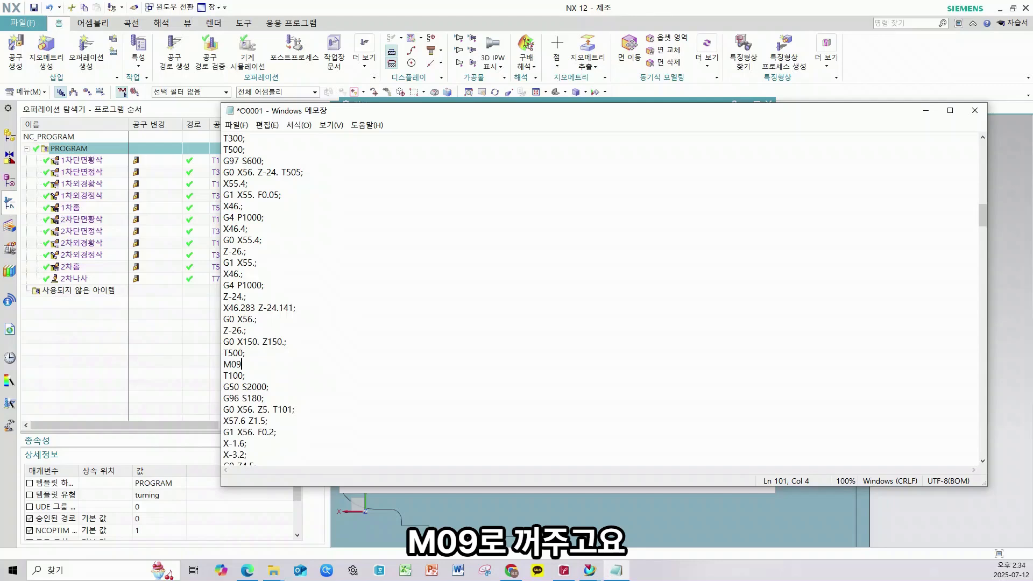
pyautogui.write(';')
pyautogui.press('Return')
pyautogui.write('M05')
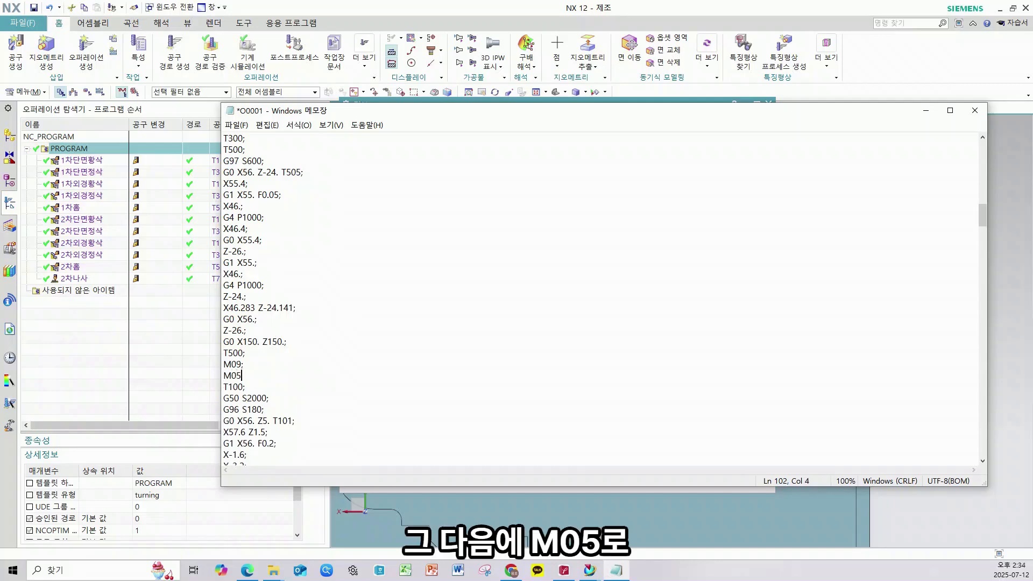
pyautogui.write(';')
pyautogui.press('Return')
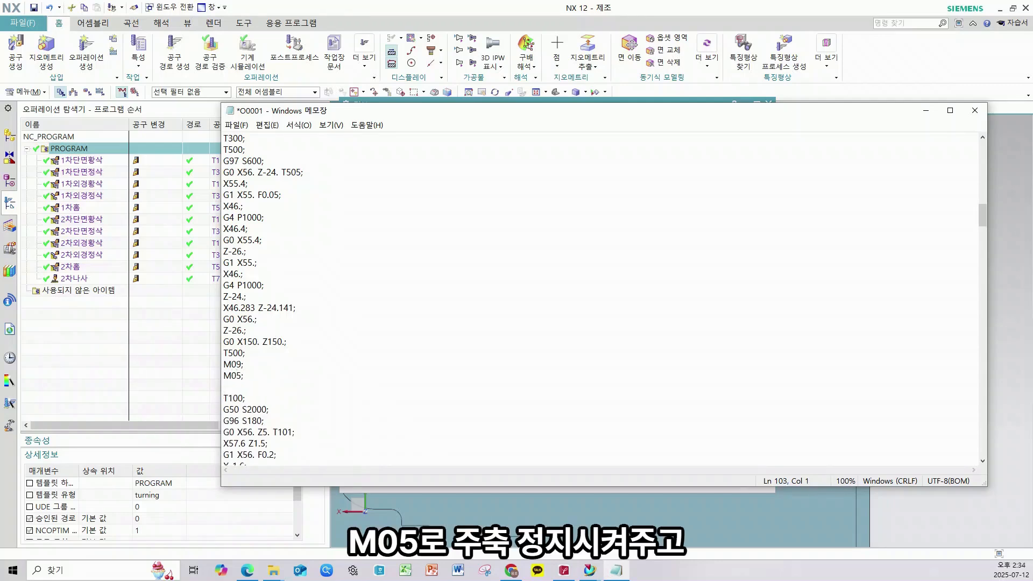
pyautogui.write('M00')
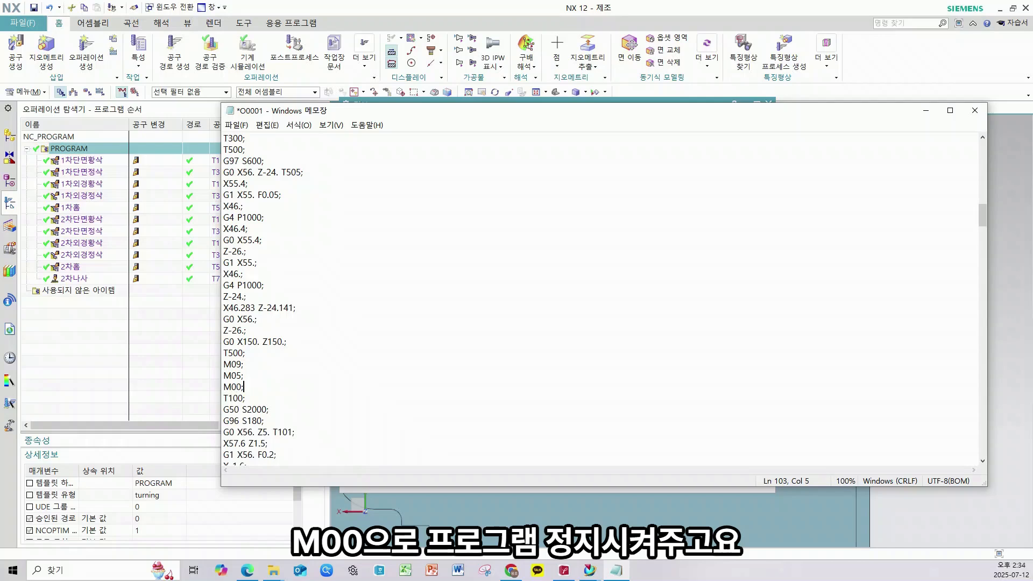
pyautogui.write(';')
# Step: Add a blank line below M00; and the reference return G28 U0. W0.; above the second-side T100 line
pyautogui.press('Return')
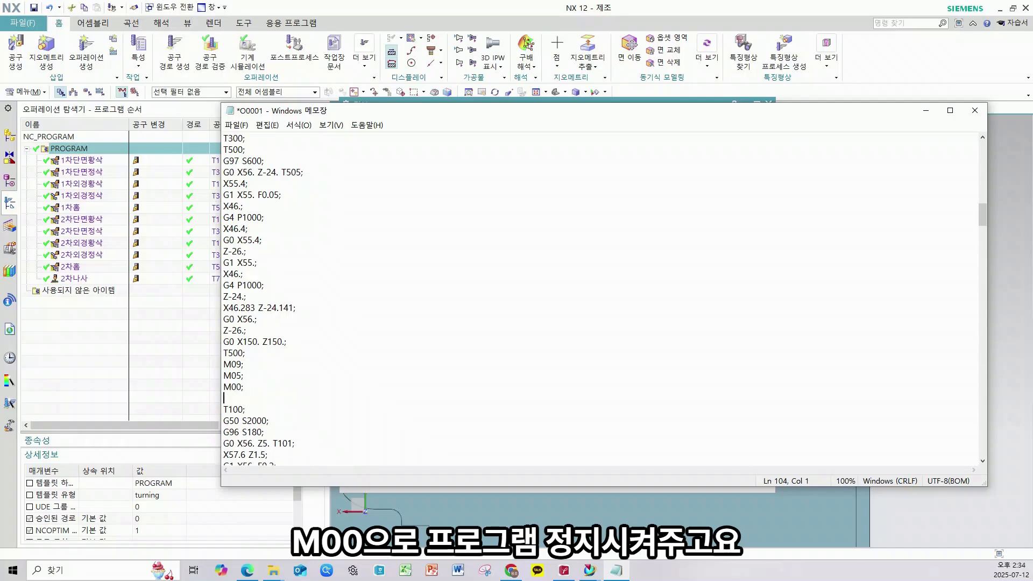
pyautogui.press('Return')
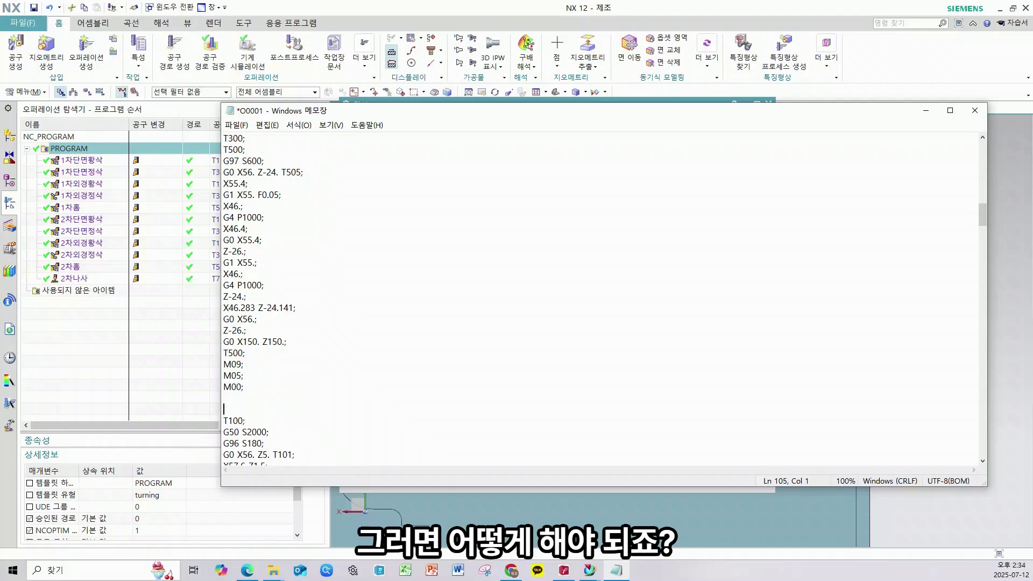
pyautogui.write('G28 ')
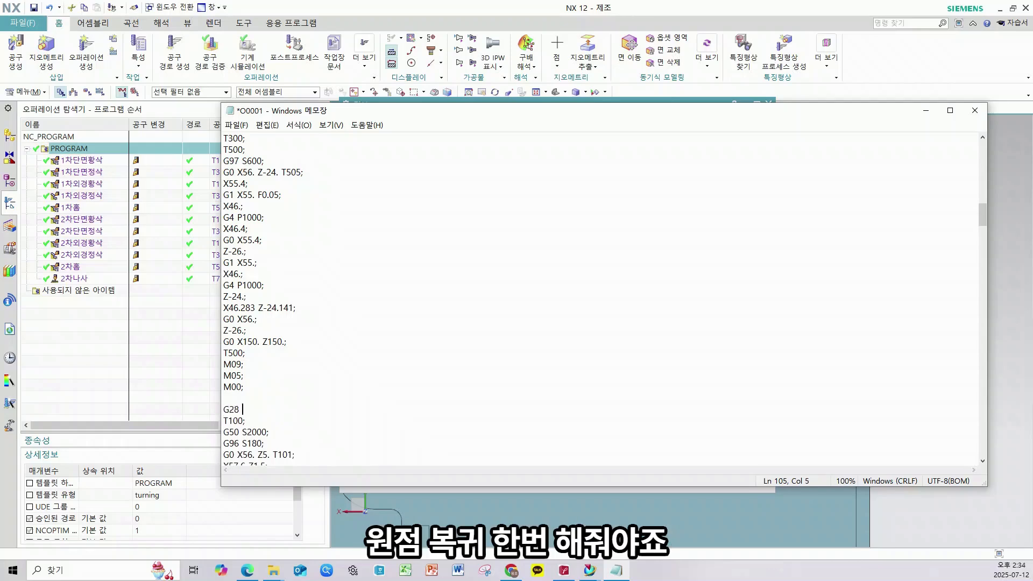
pyautogui.write('U0. W0.;')
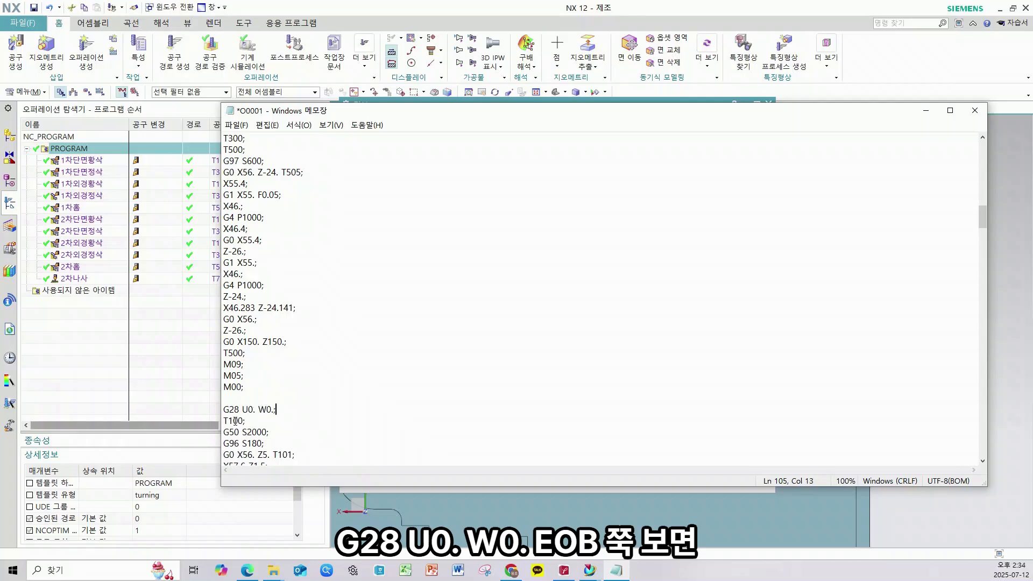
# Step: Add the spindle forward command M03 to the G96 S180 line at the start of the second-side code
pyautogui.scroll(-1, 244, 388)
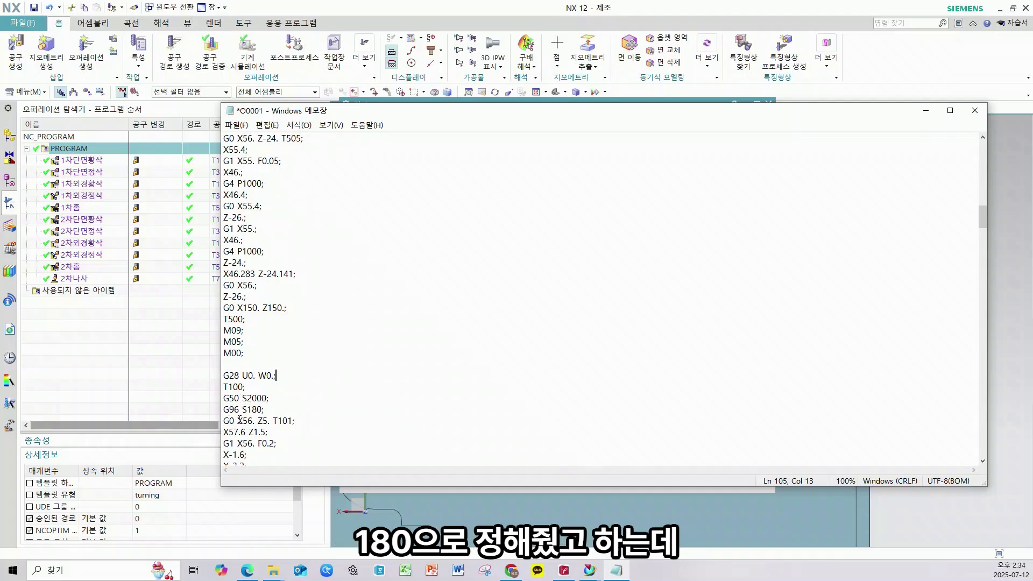
pyautogui.click(258, 409)
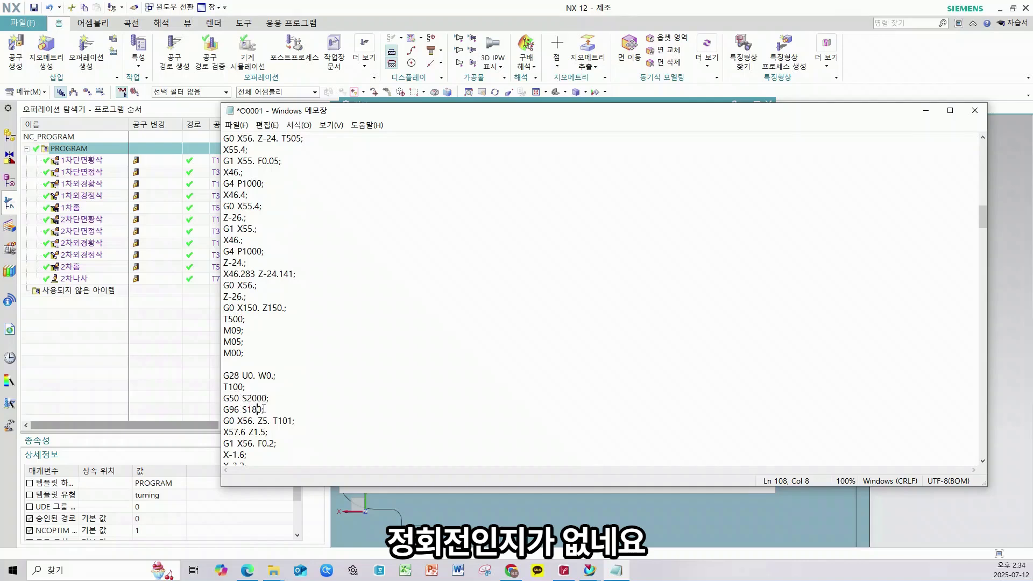
pyautogui.press('Right')
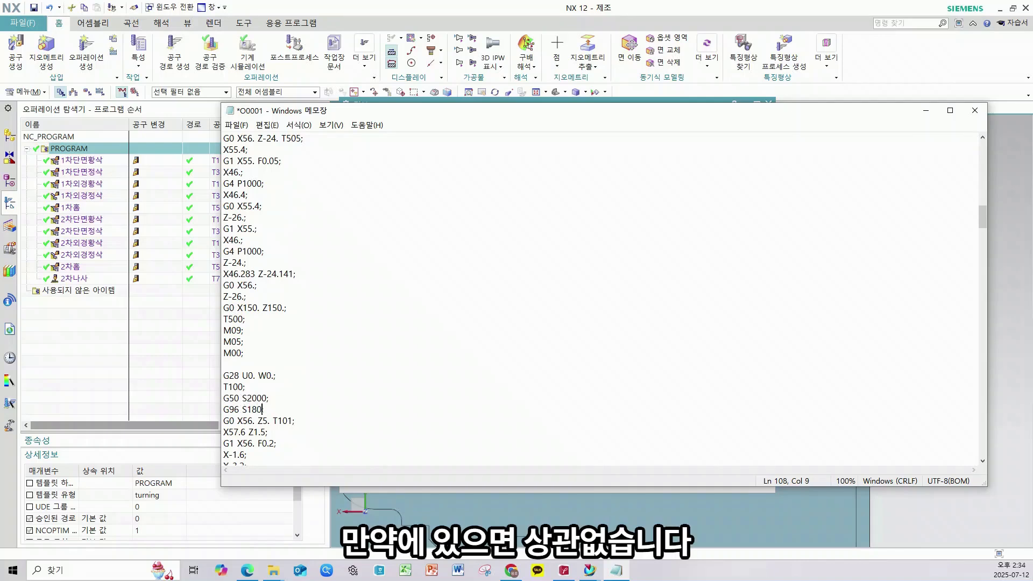
pyautogui.write('M3')
pyautogui.press('BackSpace')
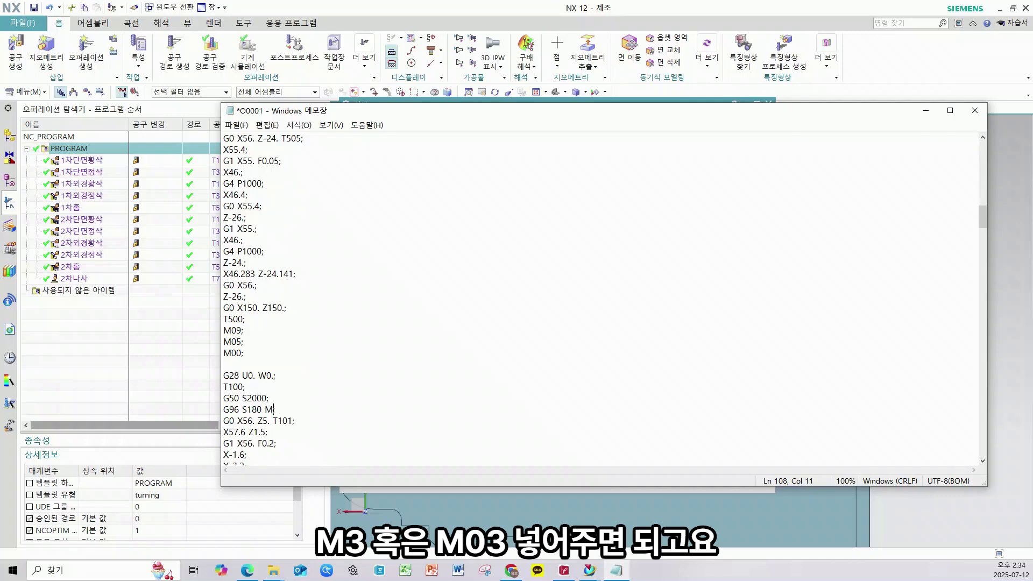
pyautogui.click(280, 338)
pyautogui.click(378, 228)
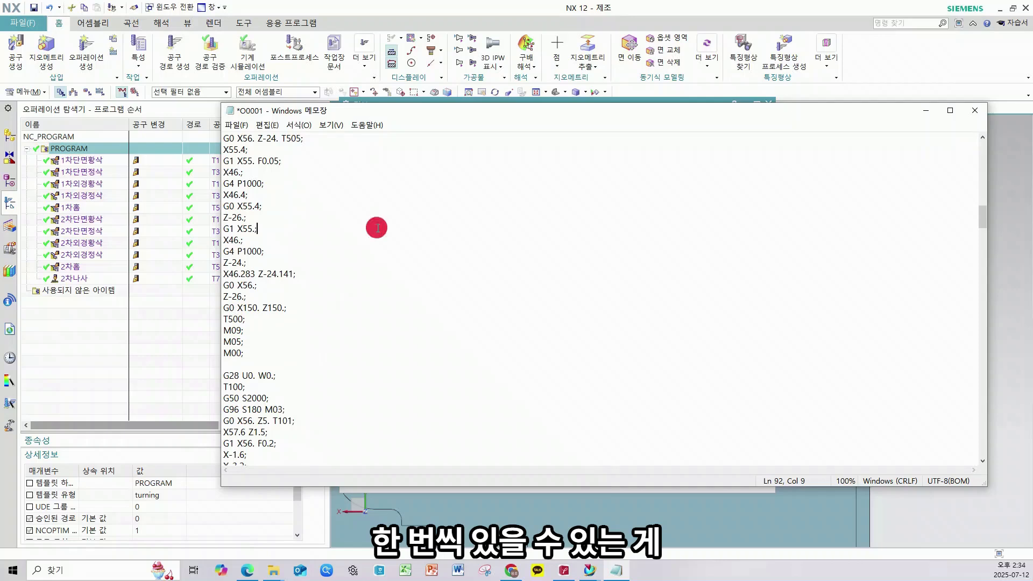
pyautogui.moveTo(262, 412); pyautogui.dragTo(297, 414)
pyautogui.click(258, 353)
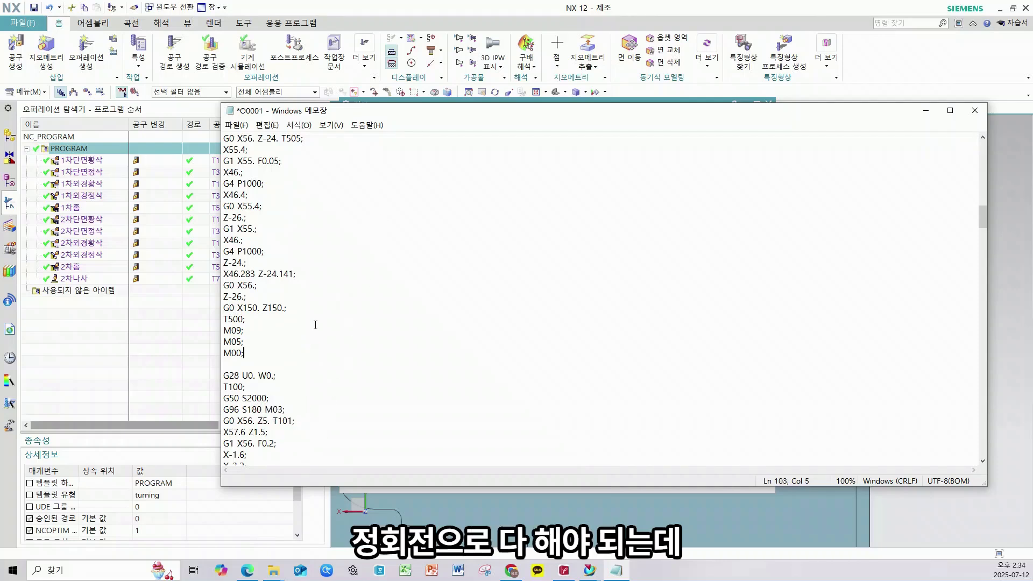
# Step: Search the NC code for the reverse spindle commands M4 and M04
pyautogui.hotkey('ctrl', 'f')
pyautogui.write('M4')
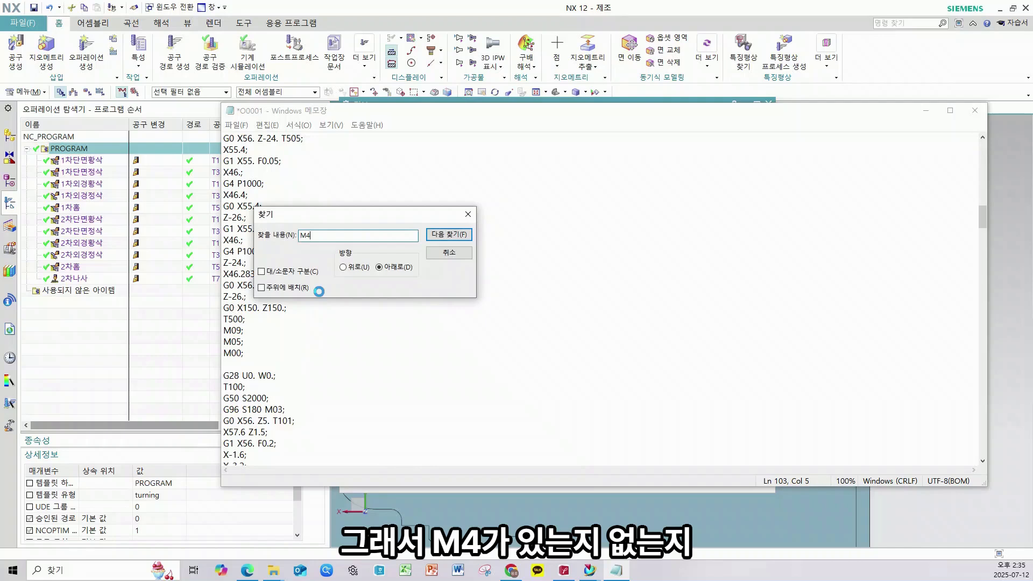
pyautogui.press('Return')
pyautogui.press('Return')
pyautogui.press('BackSpace')
pyautogui.write('04')
pyautogui.press('Return')
pyautogui.press('Return')
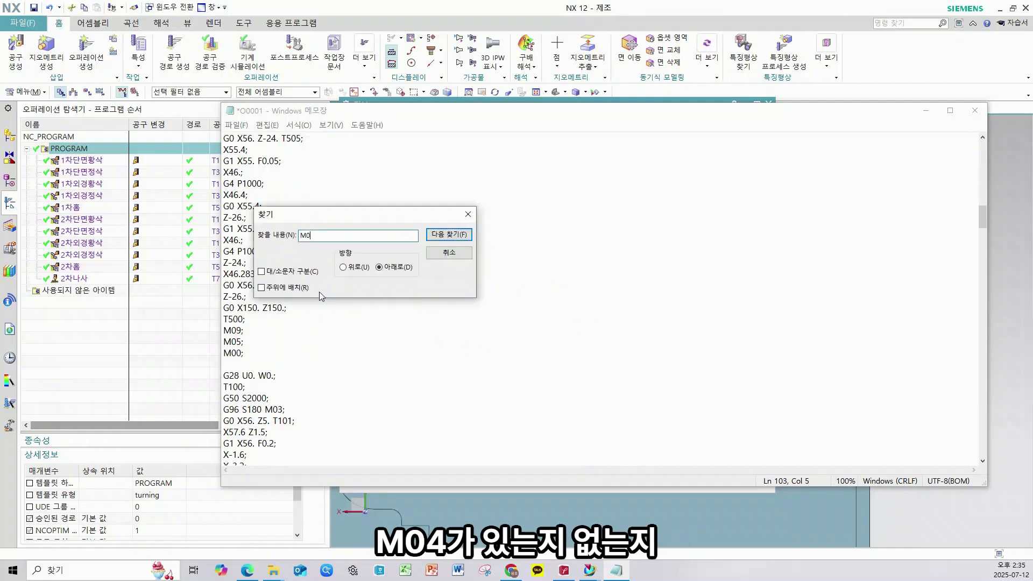
pyautogui.press('Escape')
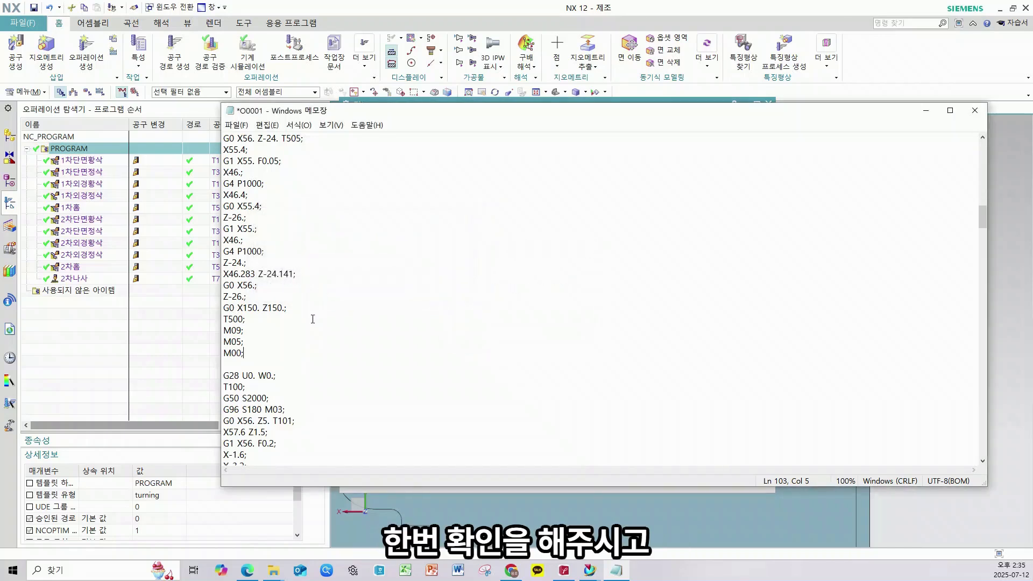
# Step: Add a closing line containing % below M30; at the end of the NC code
pyautogui.moveTo(289, 415); pyautogui.dragTo(229, 335)
pyautogui.click(315, 357)
pyautogui.scroll(-20, 322, 366)
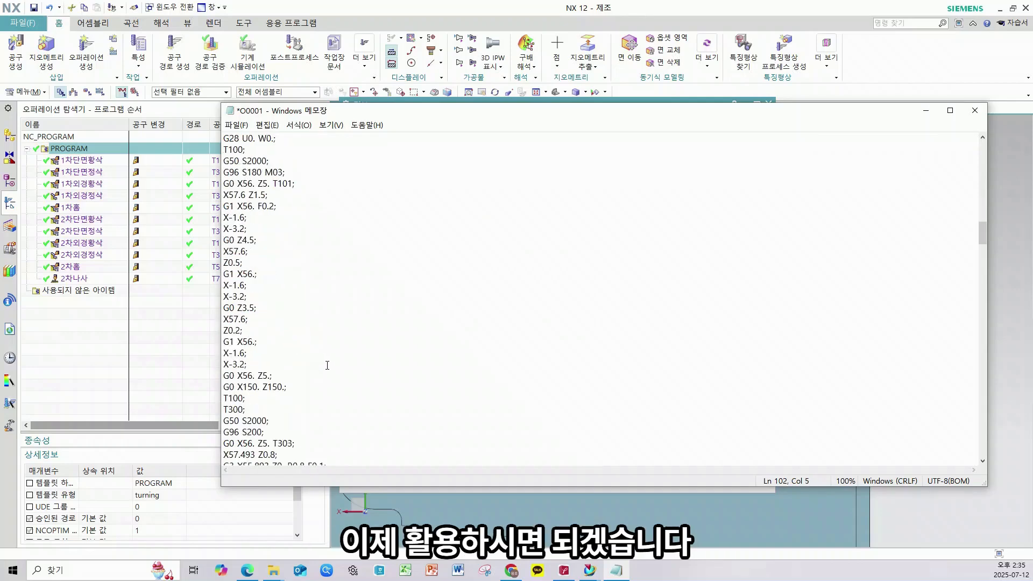
pyautogui.scroll(-20, 334, 382)
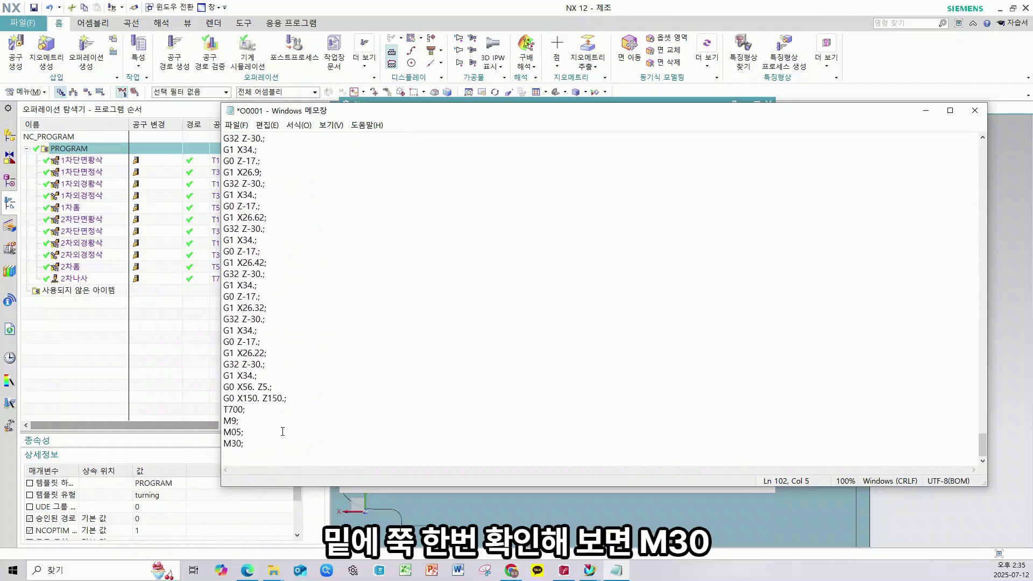
pyautogui.click(250, 444)
pyautogui.press('Return')
pyautogui.write('%')
# Step: Review the edited NC code from the opening % line through the start of the second-side machining
pyautogui.scroll(20, 494, 346)
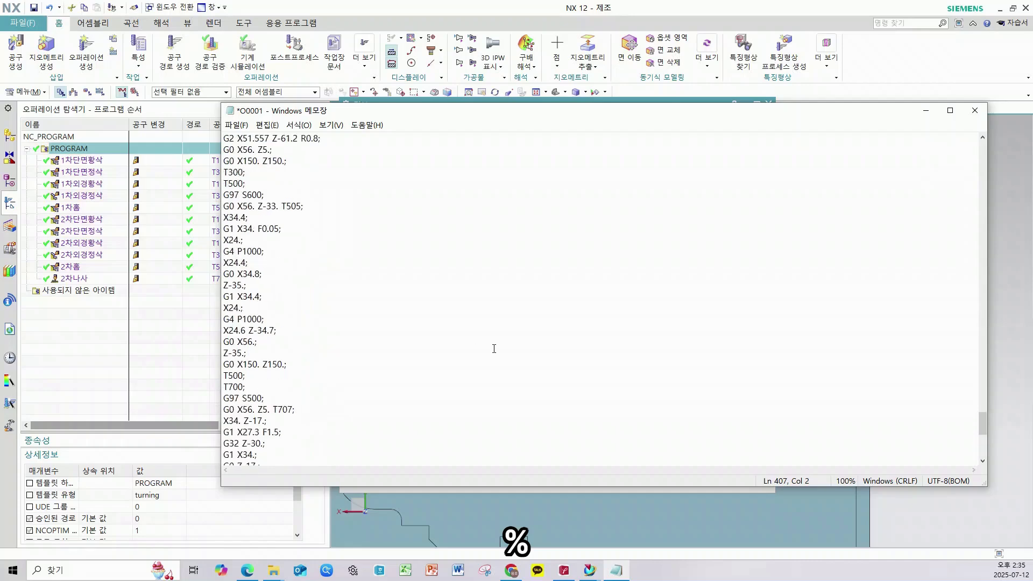
pyautogui.moveTo(983, 366); pyautogui.dragTo(970, 153)
pyautogui.click(253, 149)
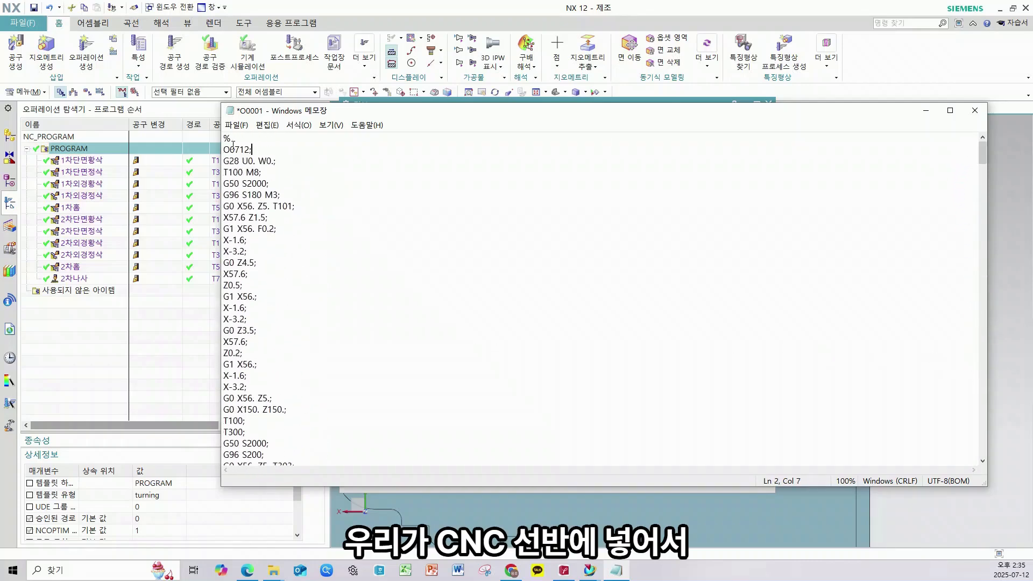
pyautogui.moveTo(226, 141); pyautogui.dragTo(279, 456)
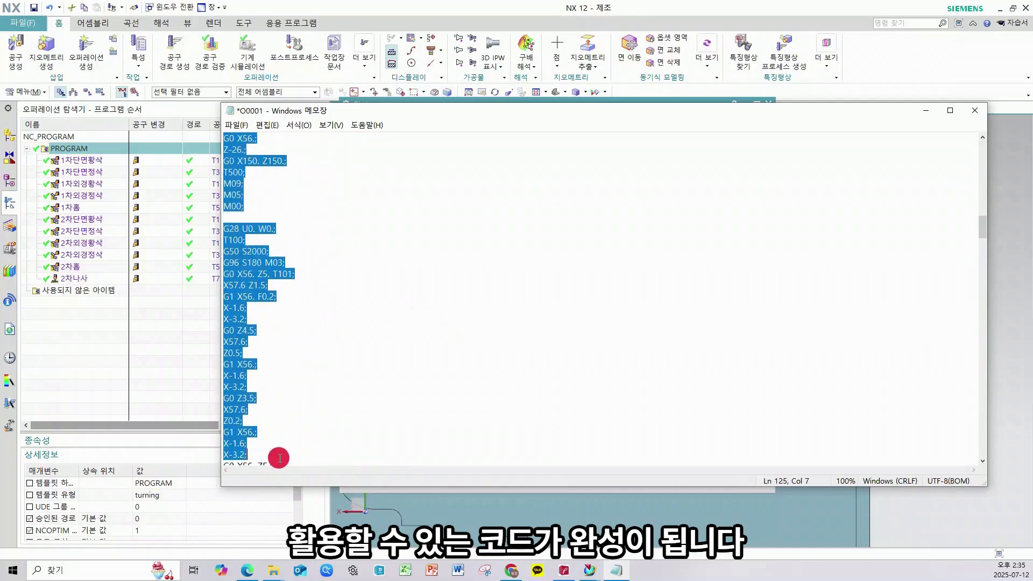
pyautogui.scroll(15, 427, 455)
pyautogui.scroll(15, 838, 290)
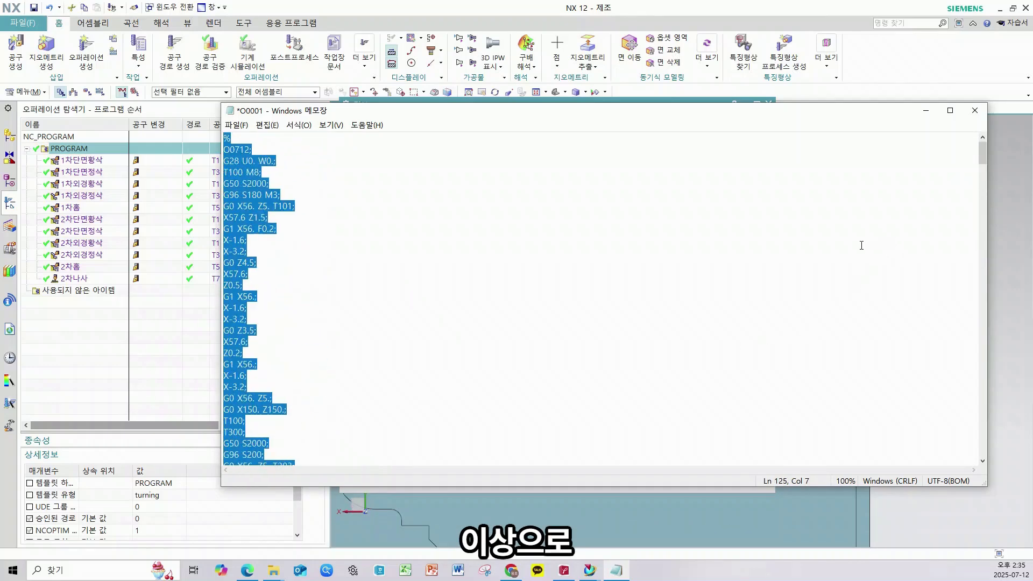